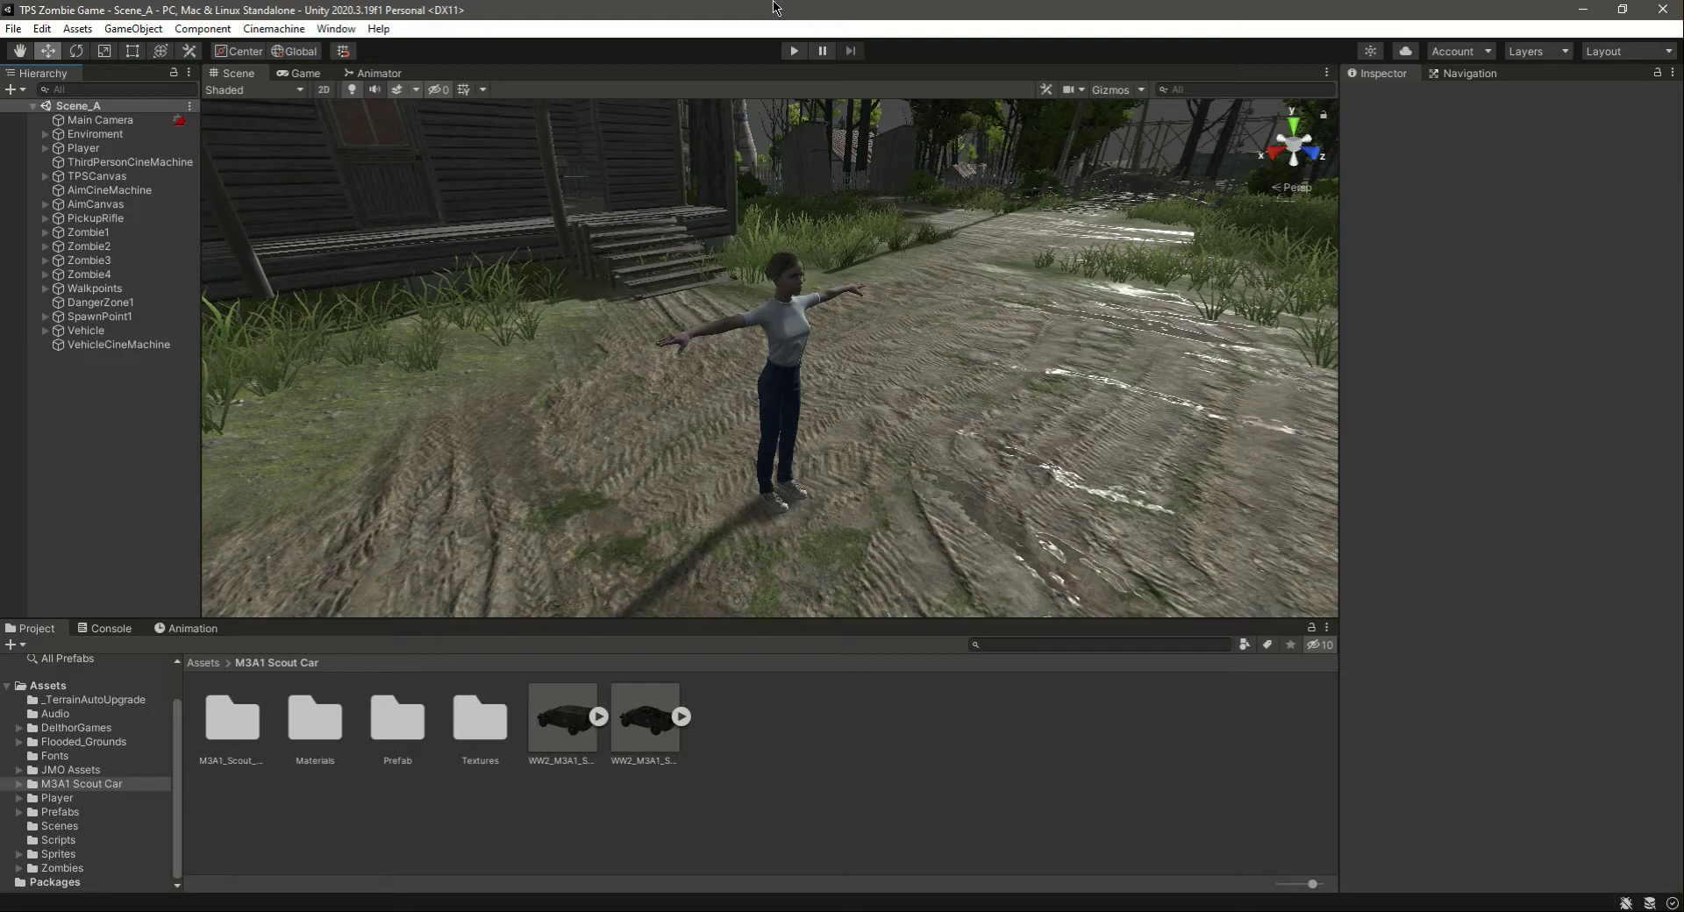
Step: Create a UI Canvas named PlayerUI in the Hierarchy and frame it in the Scene view
{"action": "right_click", "coordinate": [61, 415]}
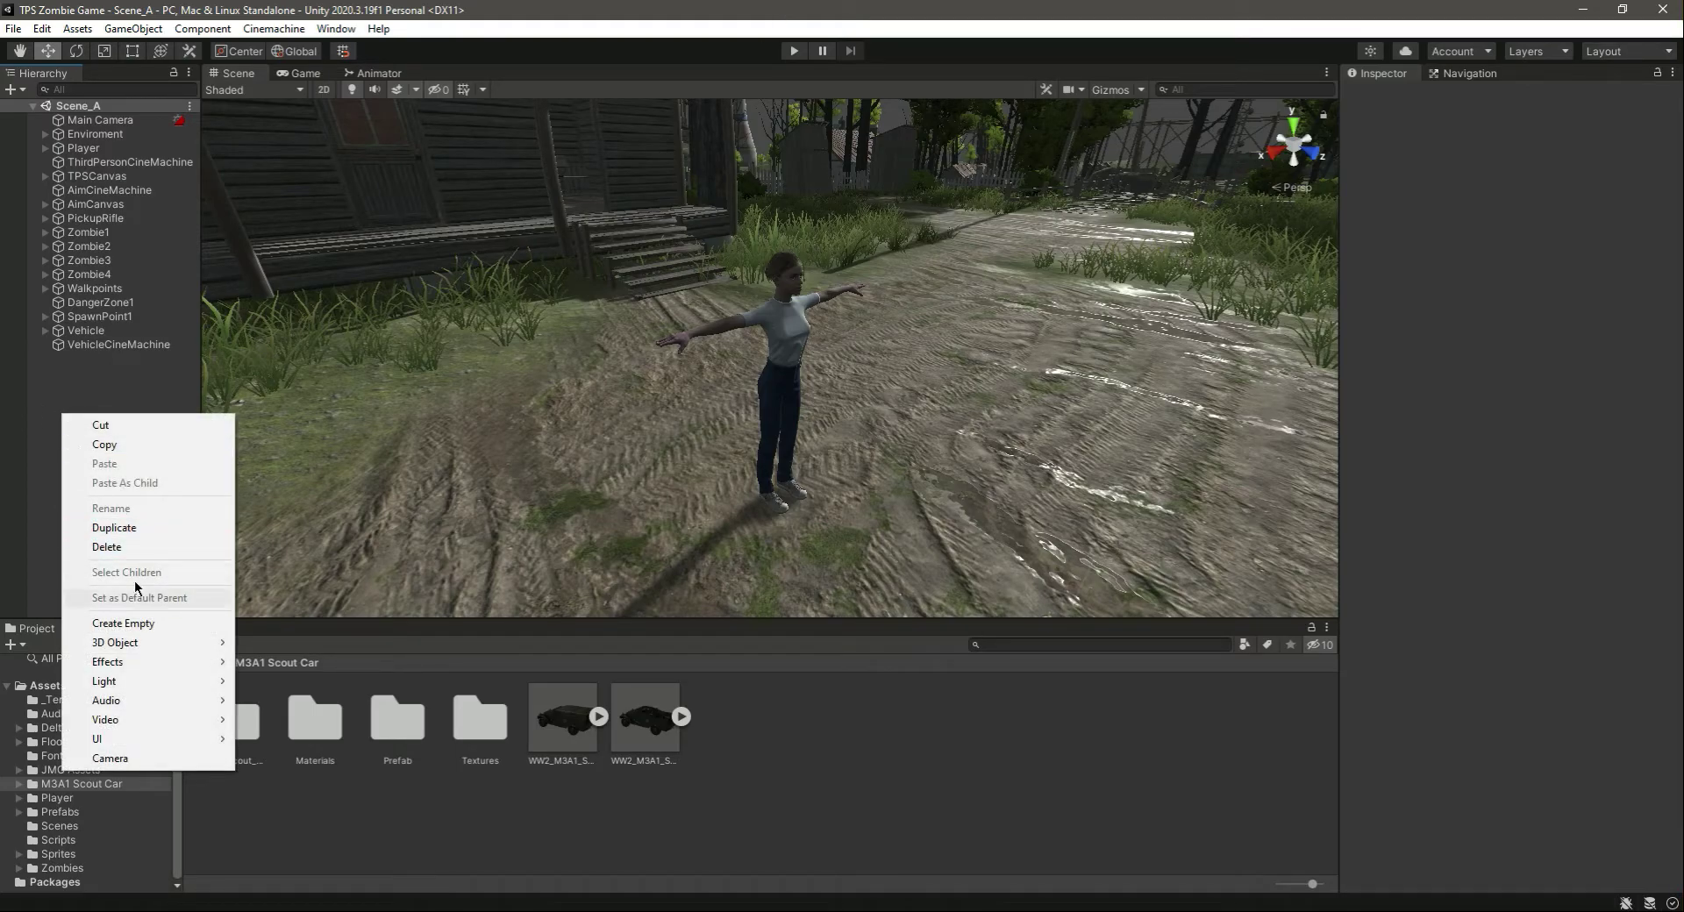
{"action": "mouse_move", "coordinate": [165, 740]}
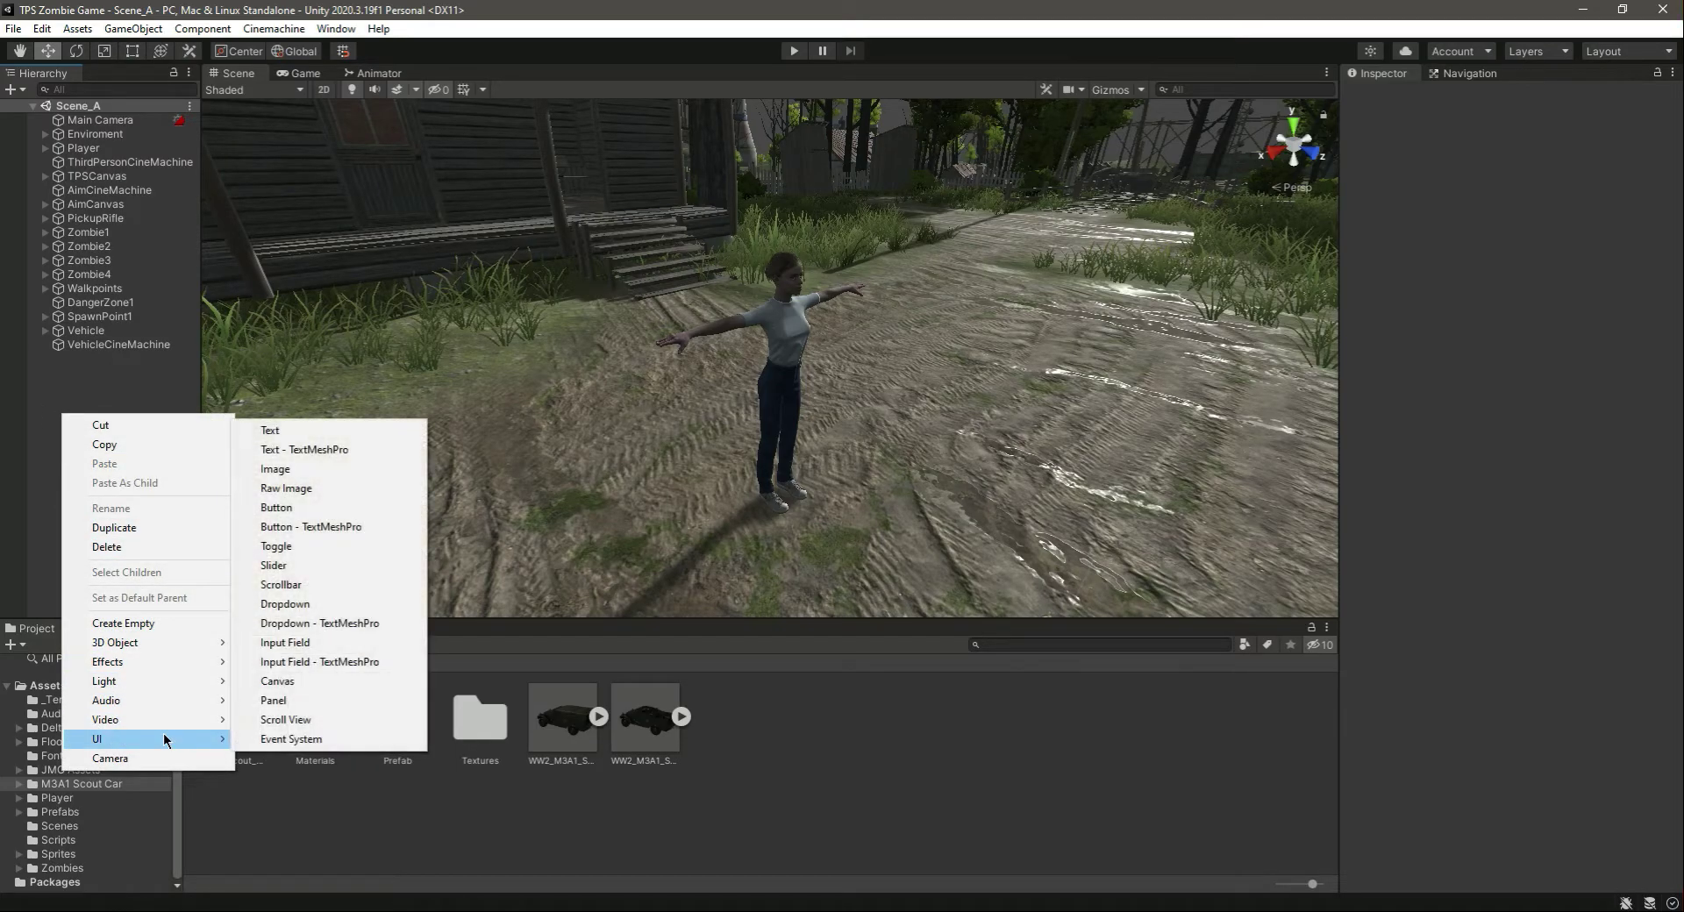
{"action": "left_click", "coordinate": [272, 681]}
{"action": "type", "text": "PlayerUI"}
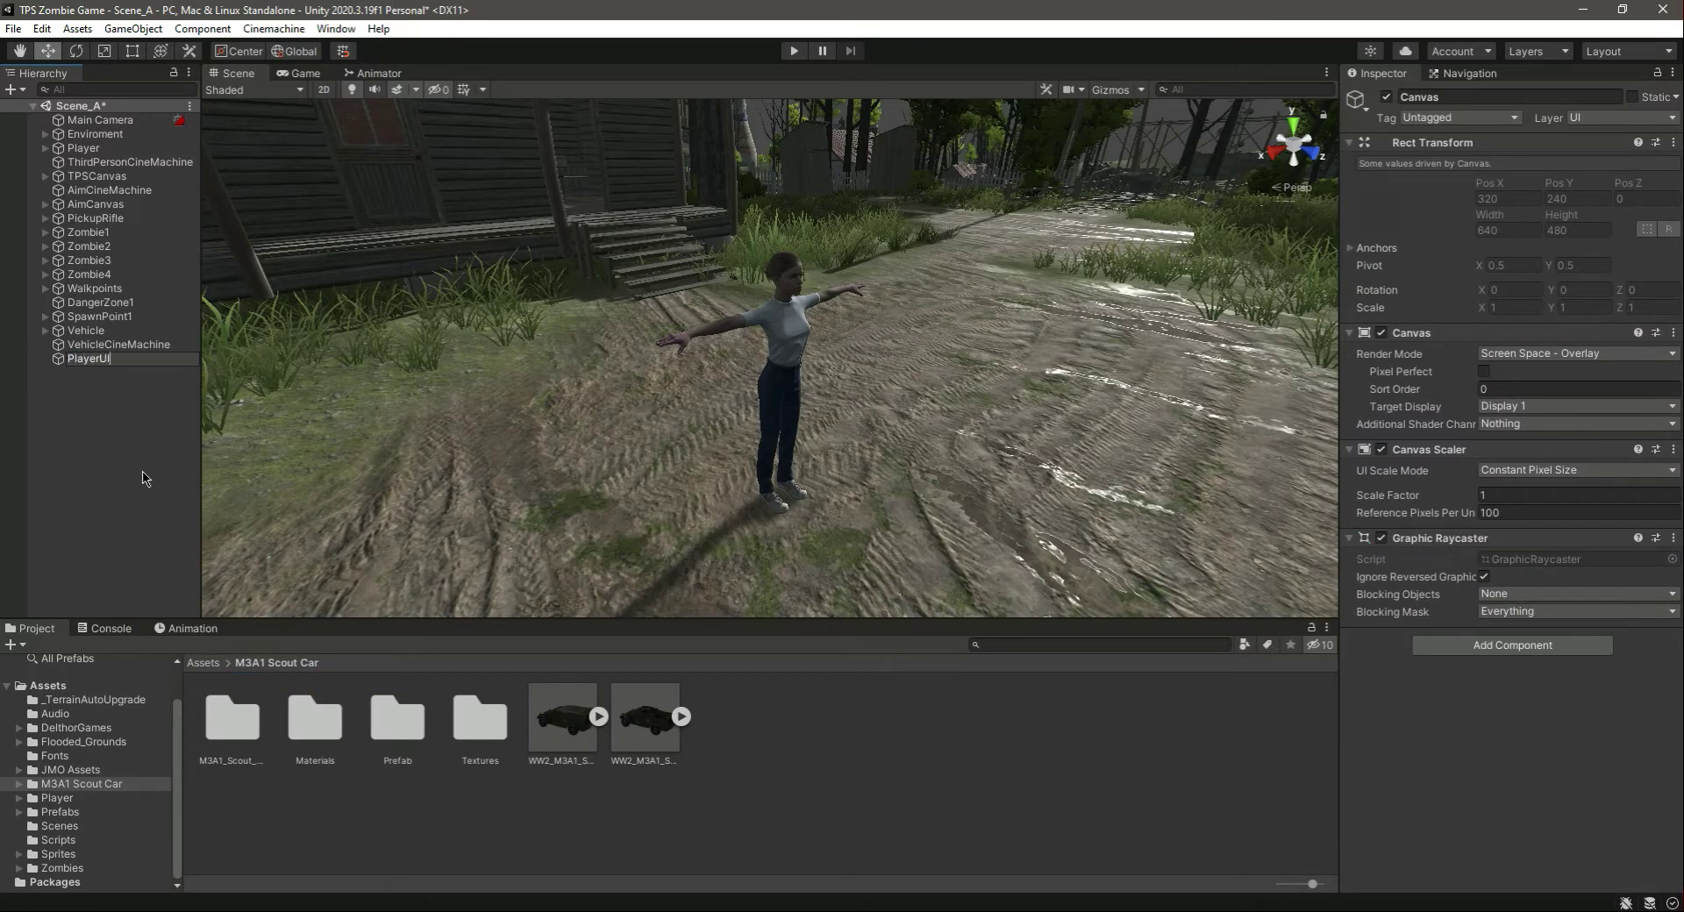
{"action": "key", "text": "Return"}
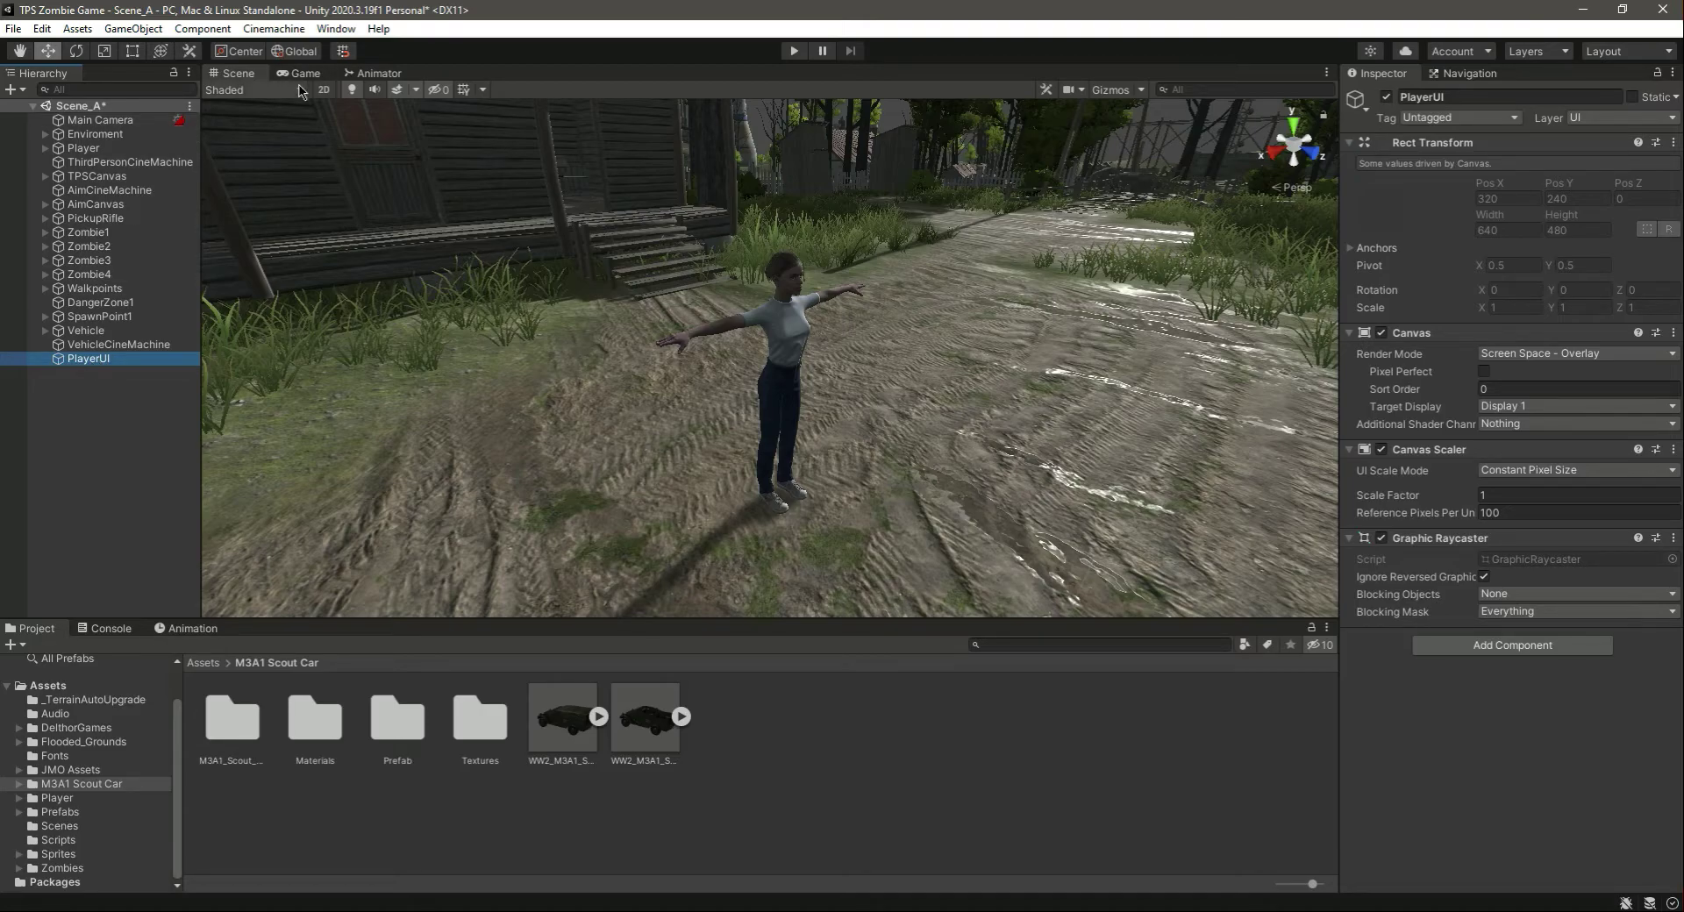
{"action": "double_click", "coordinate": [122, 360]}
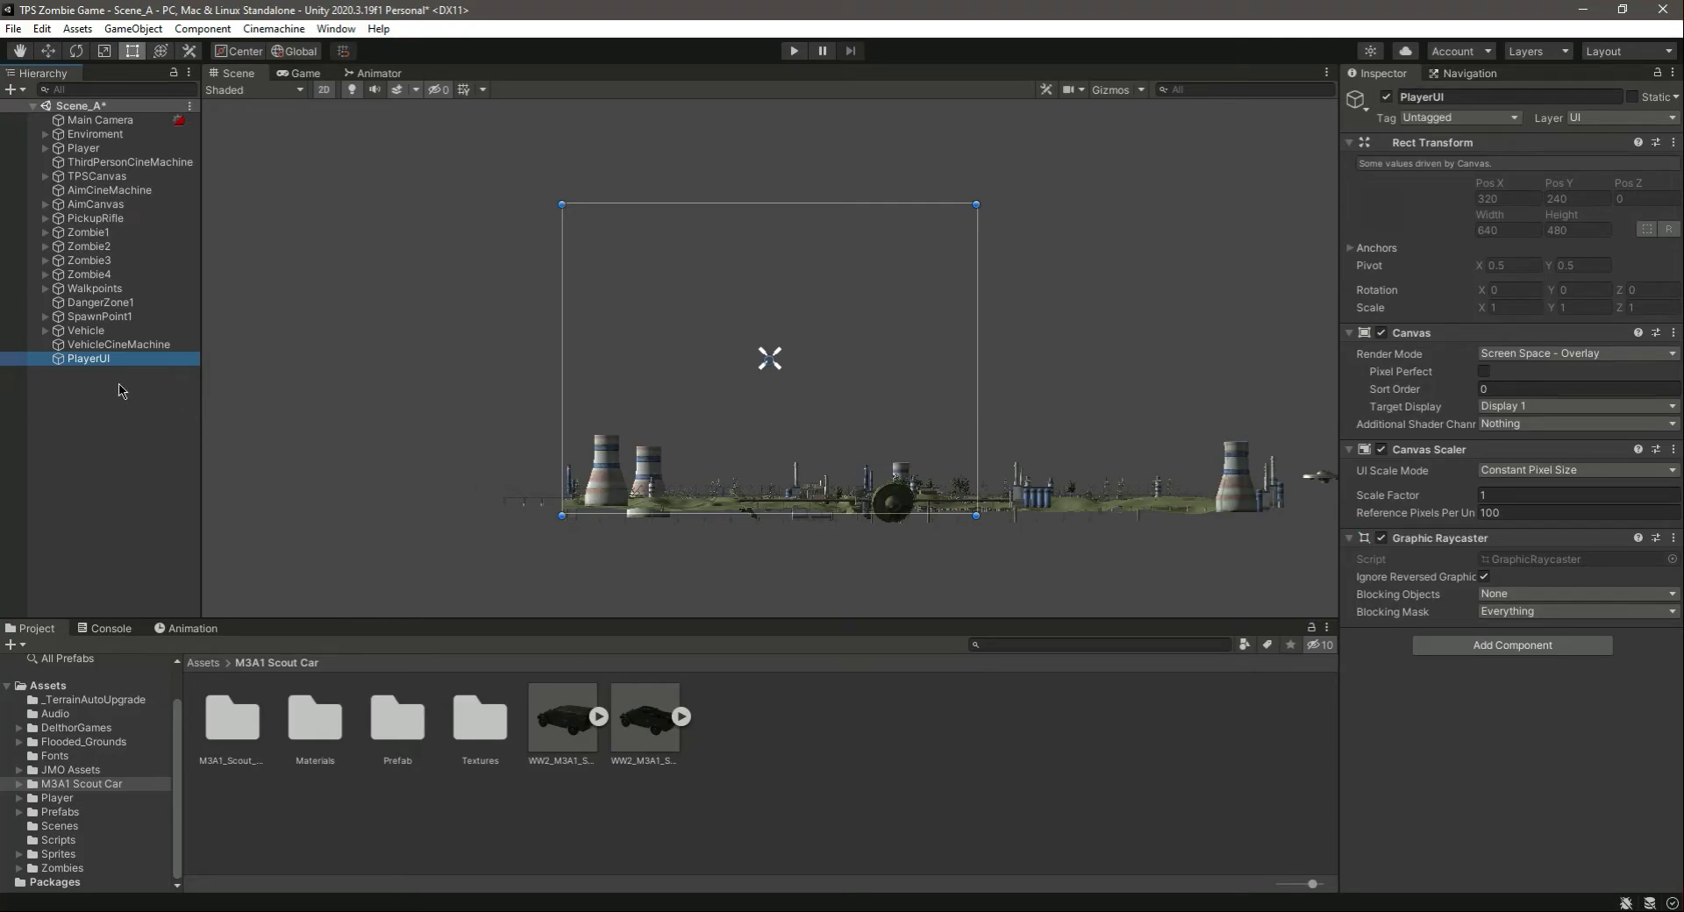
Step: Create an empty child object under PlayerUI named HealthBar
{"action": "right_click", "coordinate": [98, 361]}
{"action": "mouse_move", "coordinate": [173, 707]}
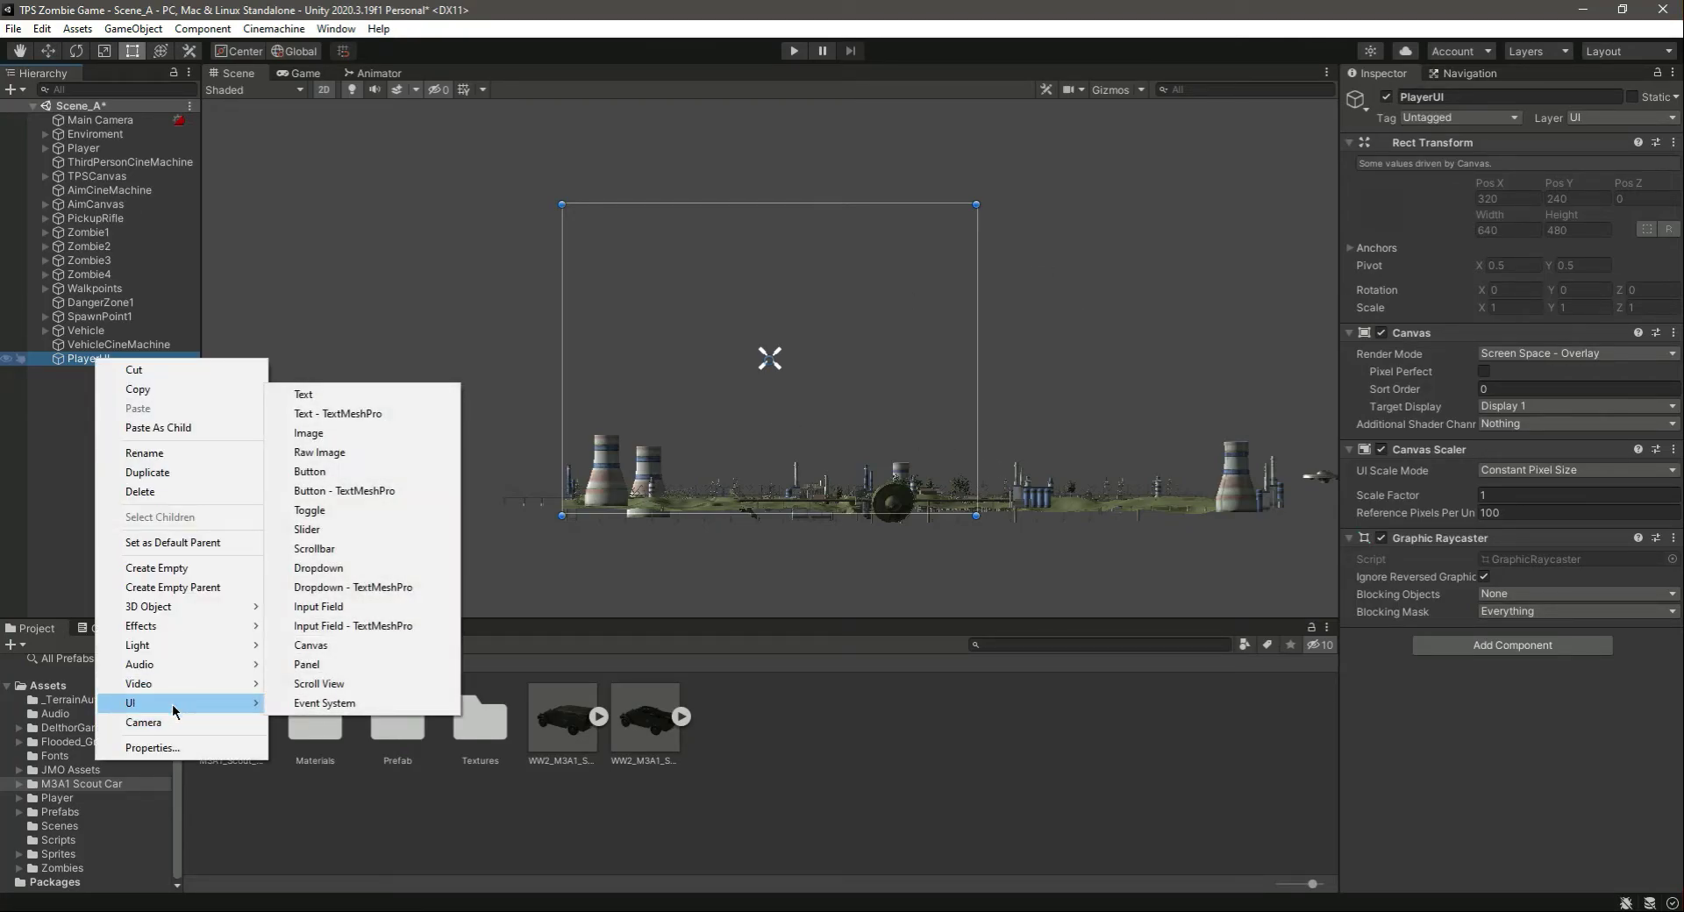
{"action": "left_click", "coordinate": [167, 567]}
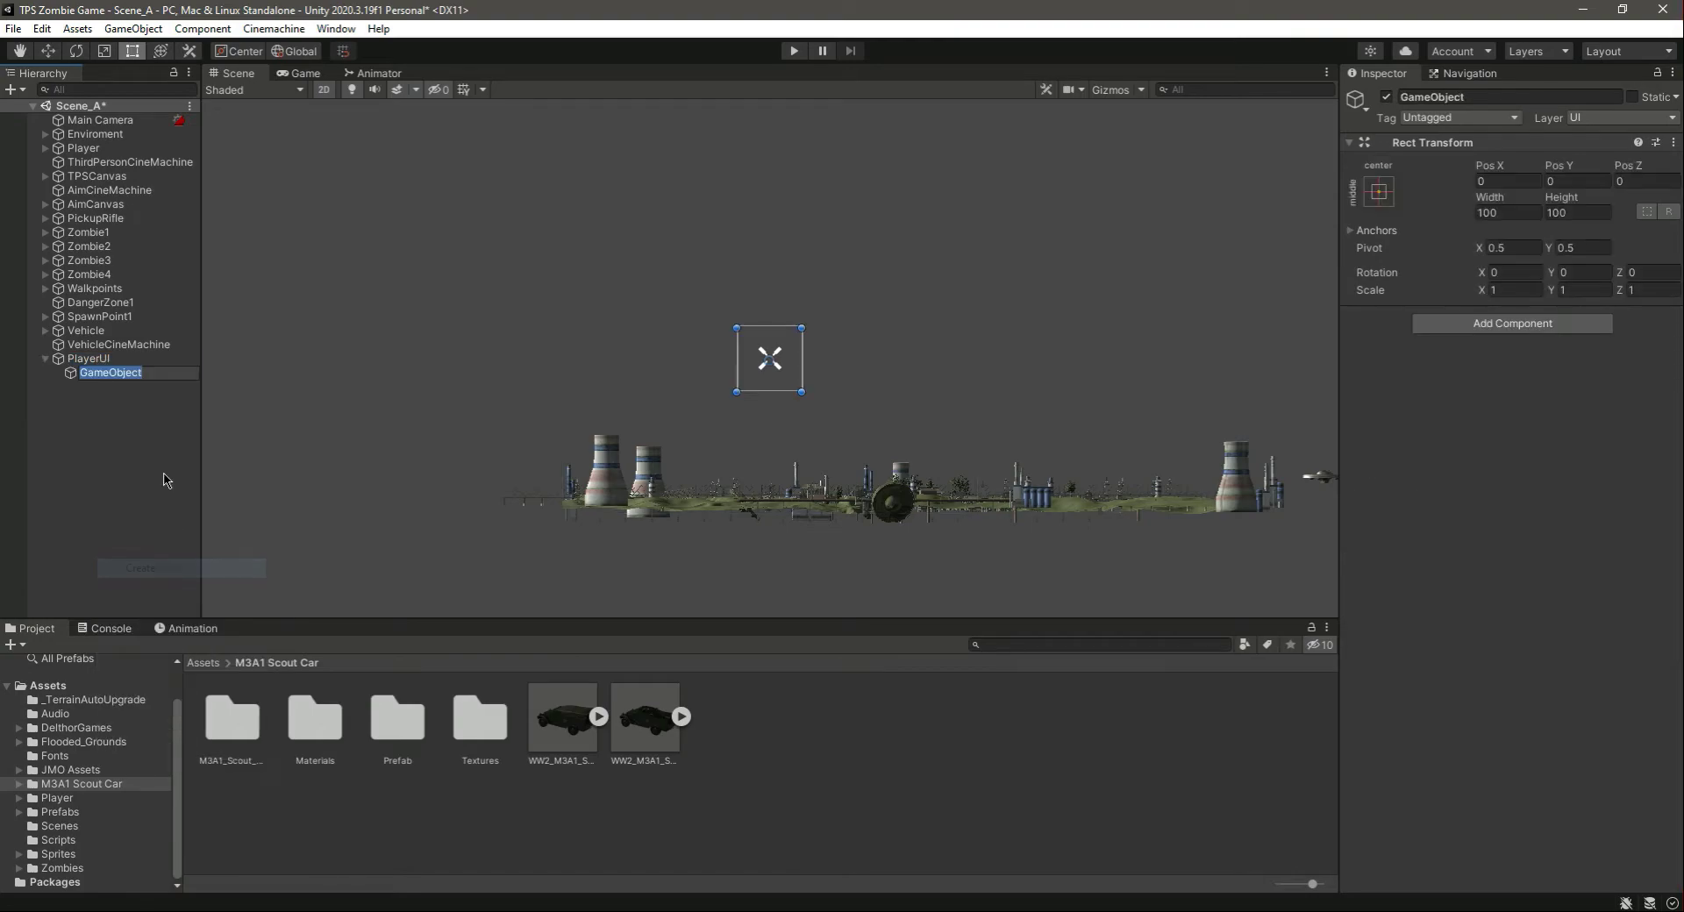
{"action": "type", "text": "HealthBar"}
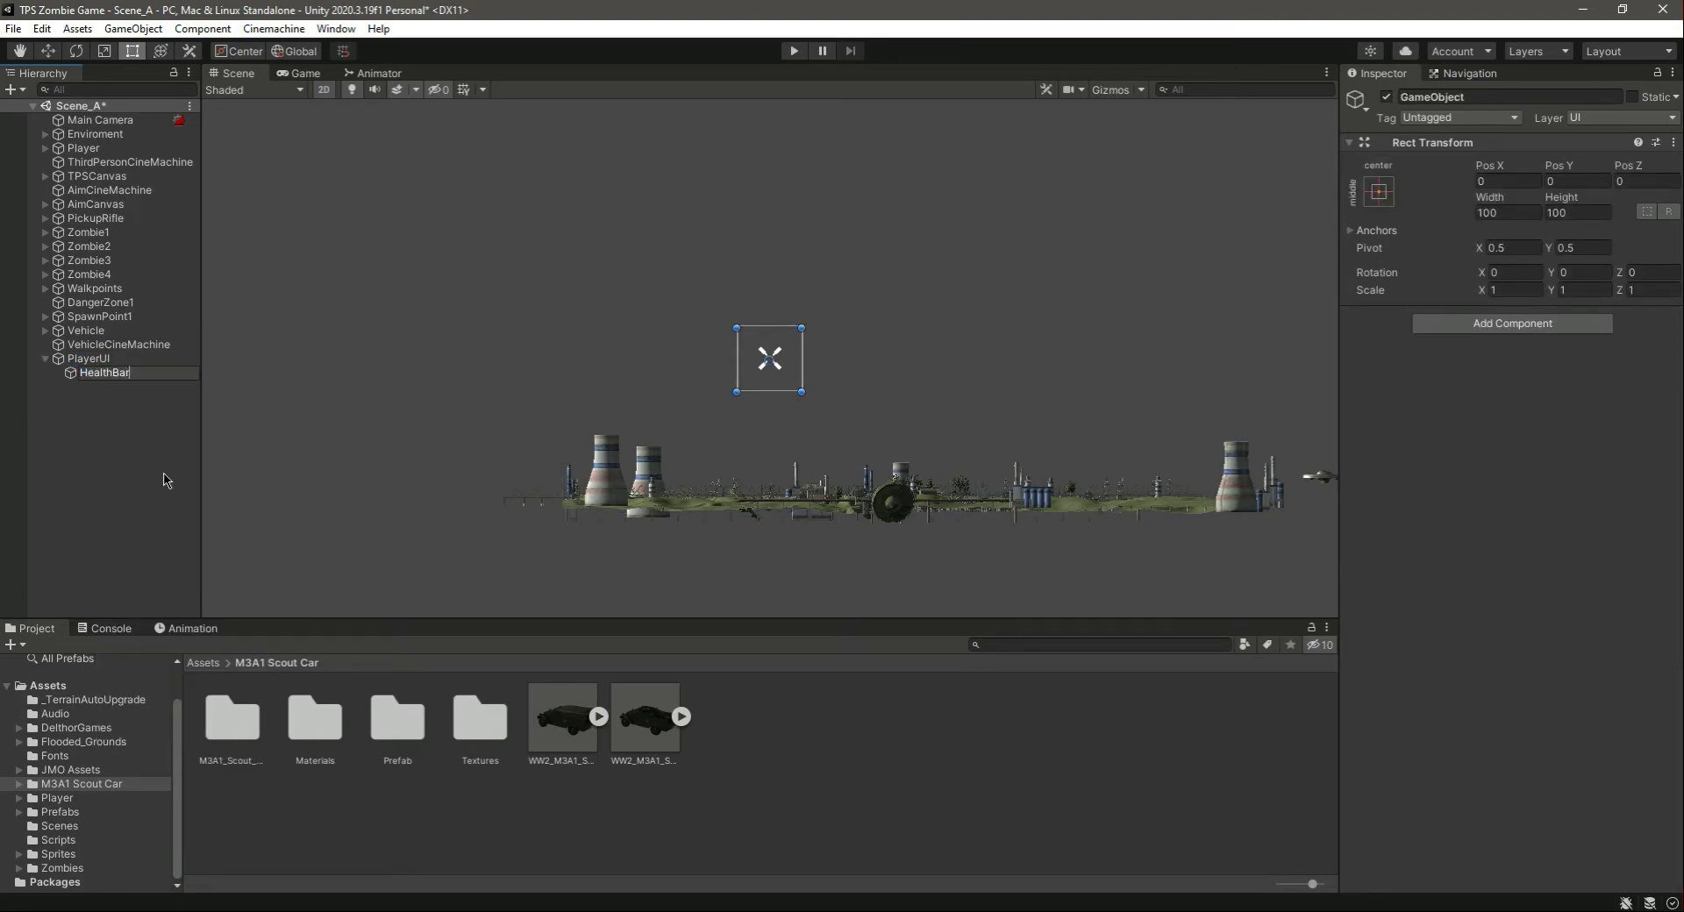
{"action": "key", "text": "Return"}
Step: Set HealthBar's Rect Transform width to 750.553, keeping height 100
{"action": "key", "text": "BackSpace"}
{"action": "key", "text": "BackSpace"}
{"action": "key", "text": "BackSpace"}
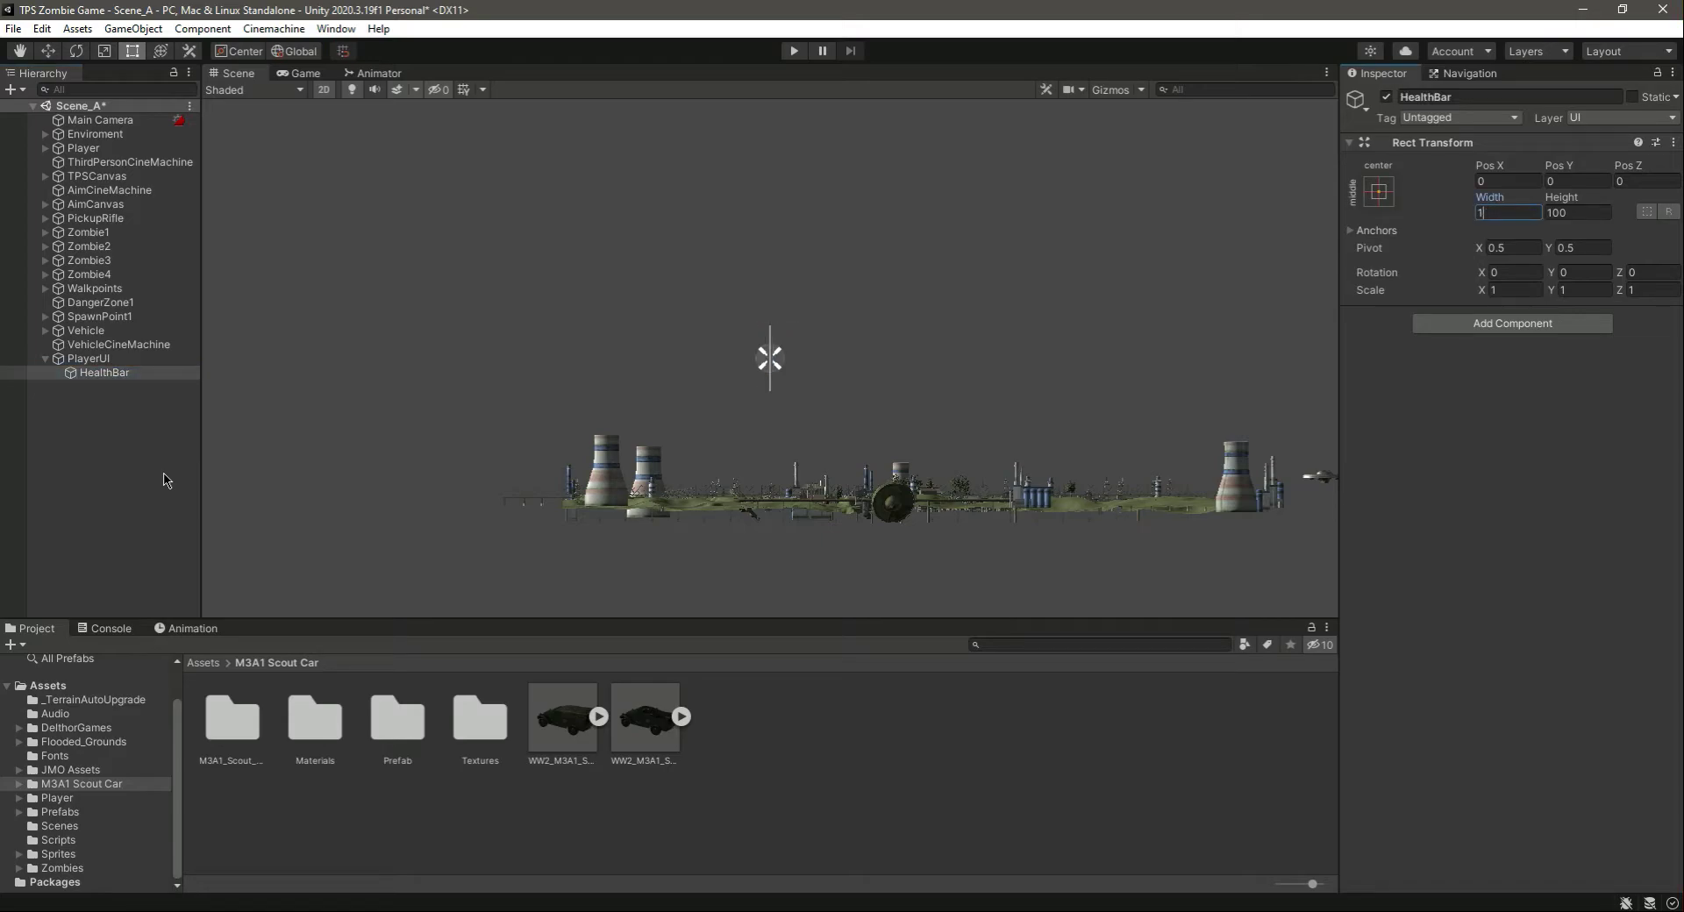
{"action": "type", "text": "750"}
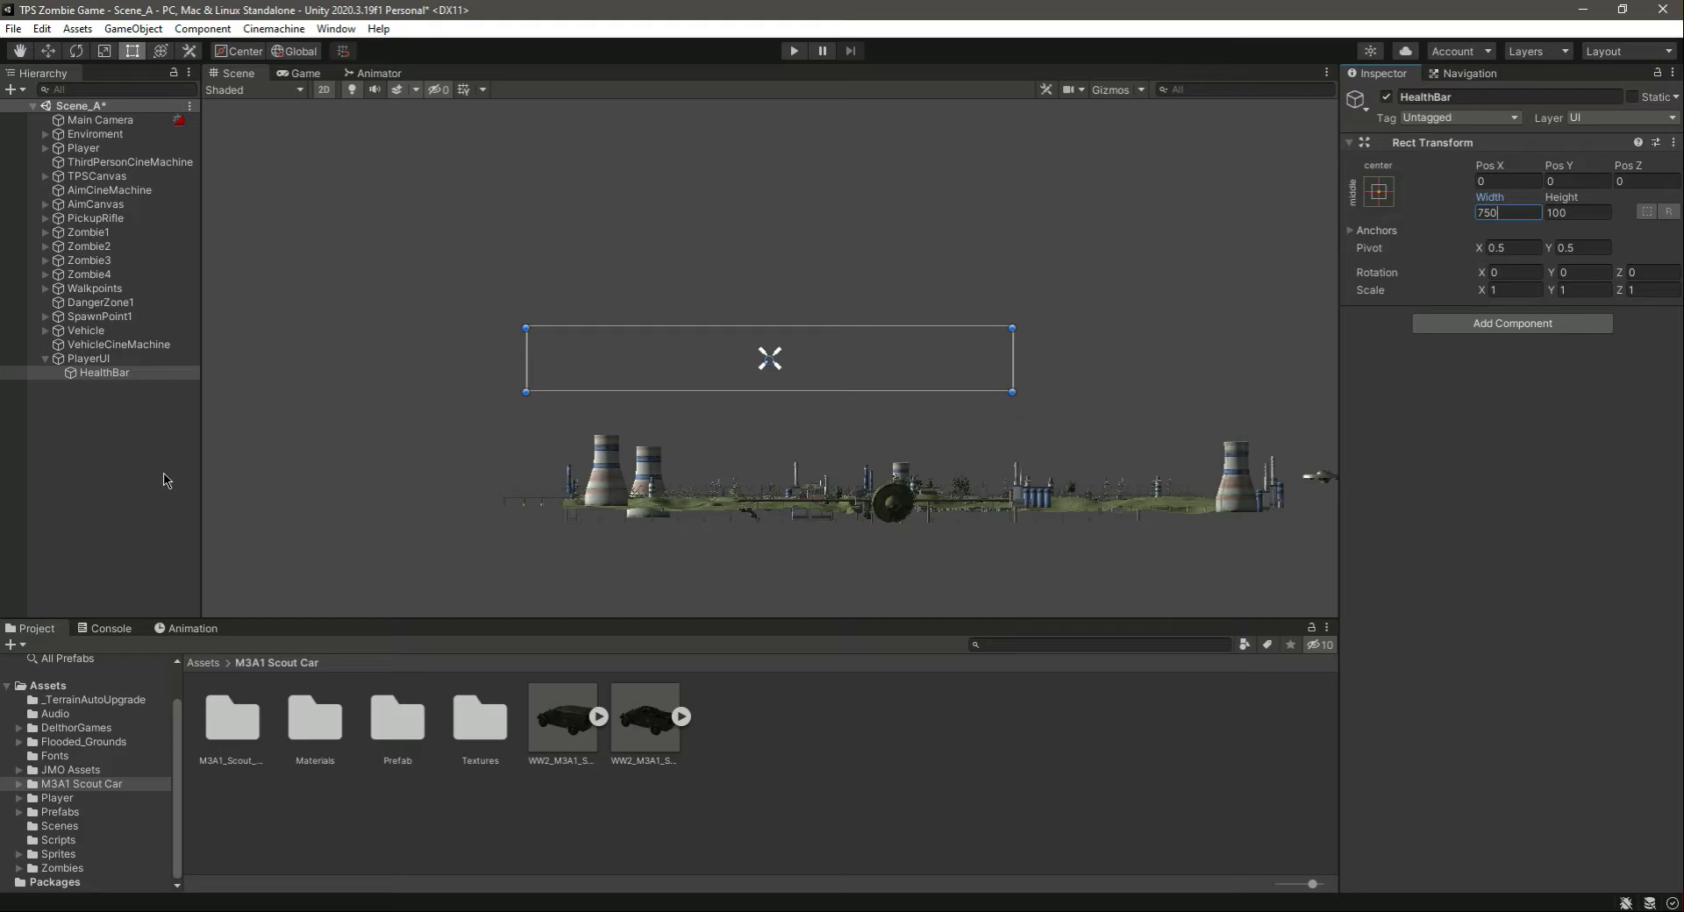
{"action": "type", "text": ".553"}
{"action": "key", "text": "Tab"}
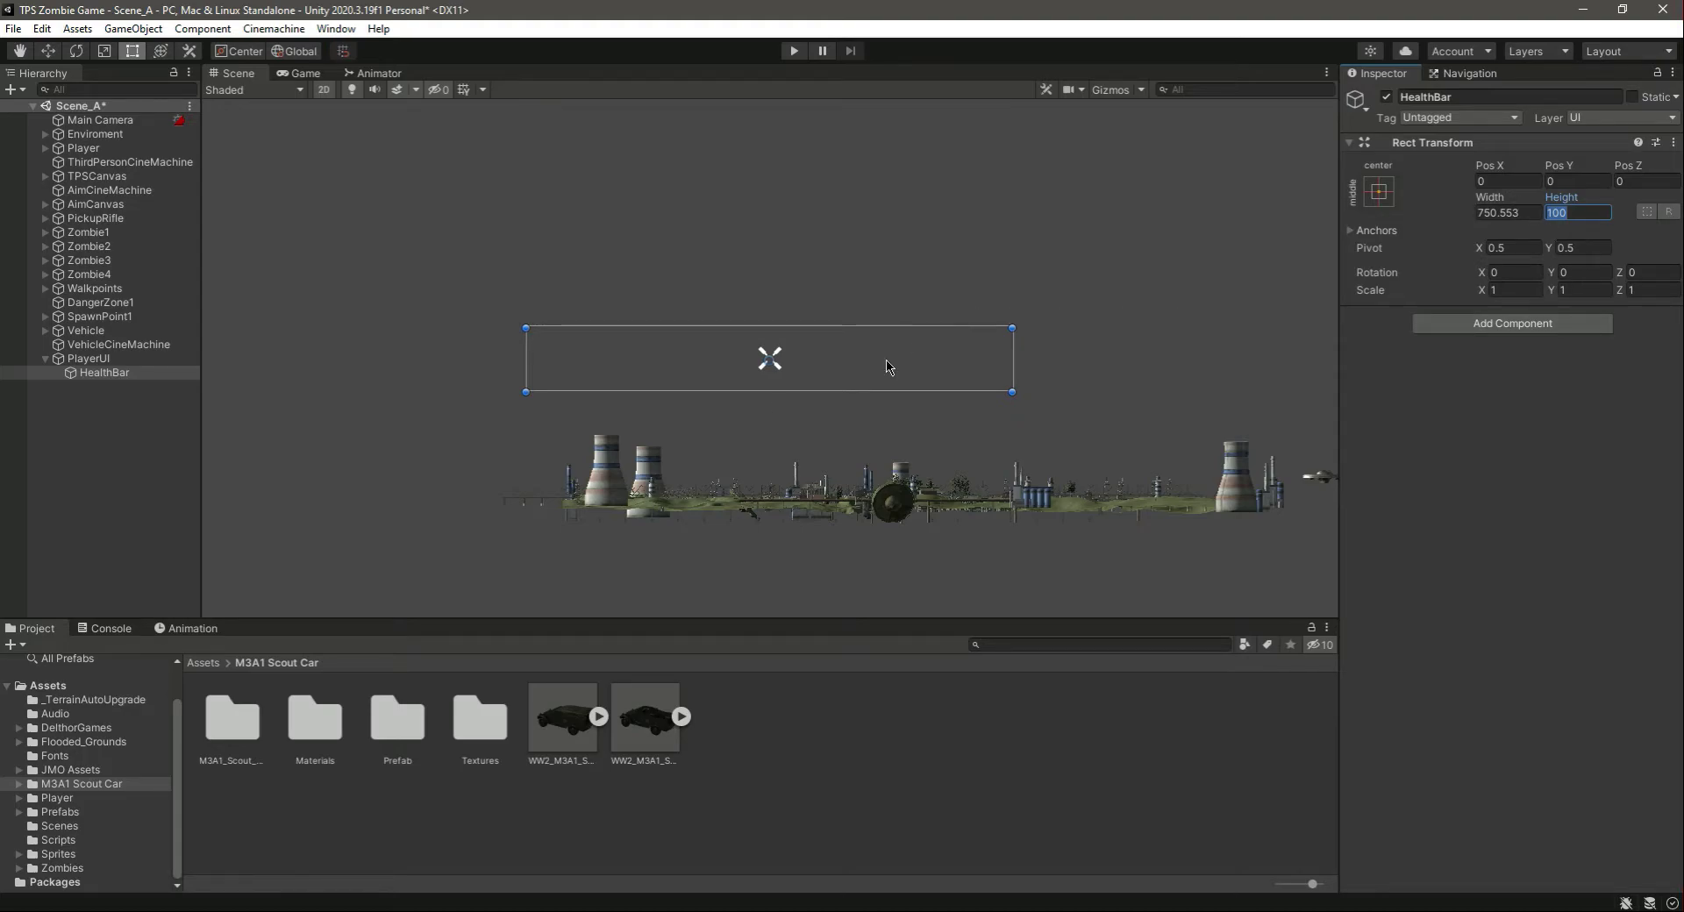
{"action": "left_click", "coordinate": [103, 361]}
{"action": "left_click", "coordinate": [105, 373]}
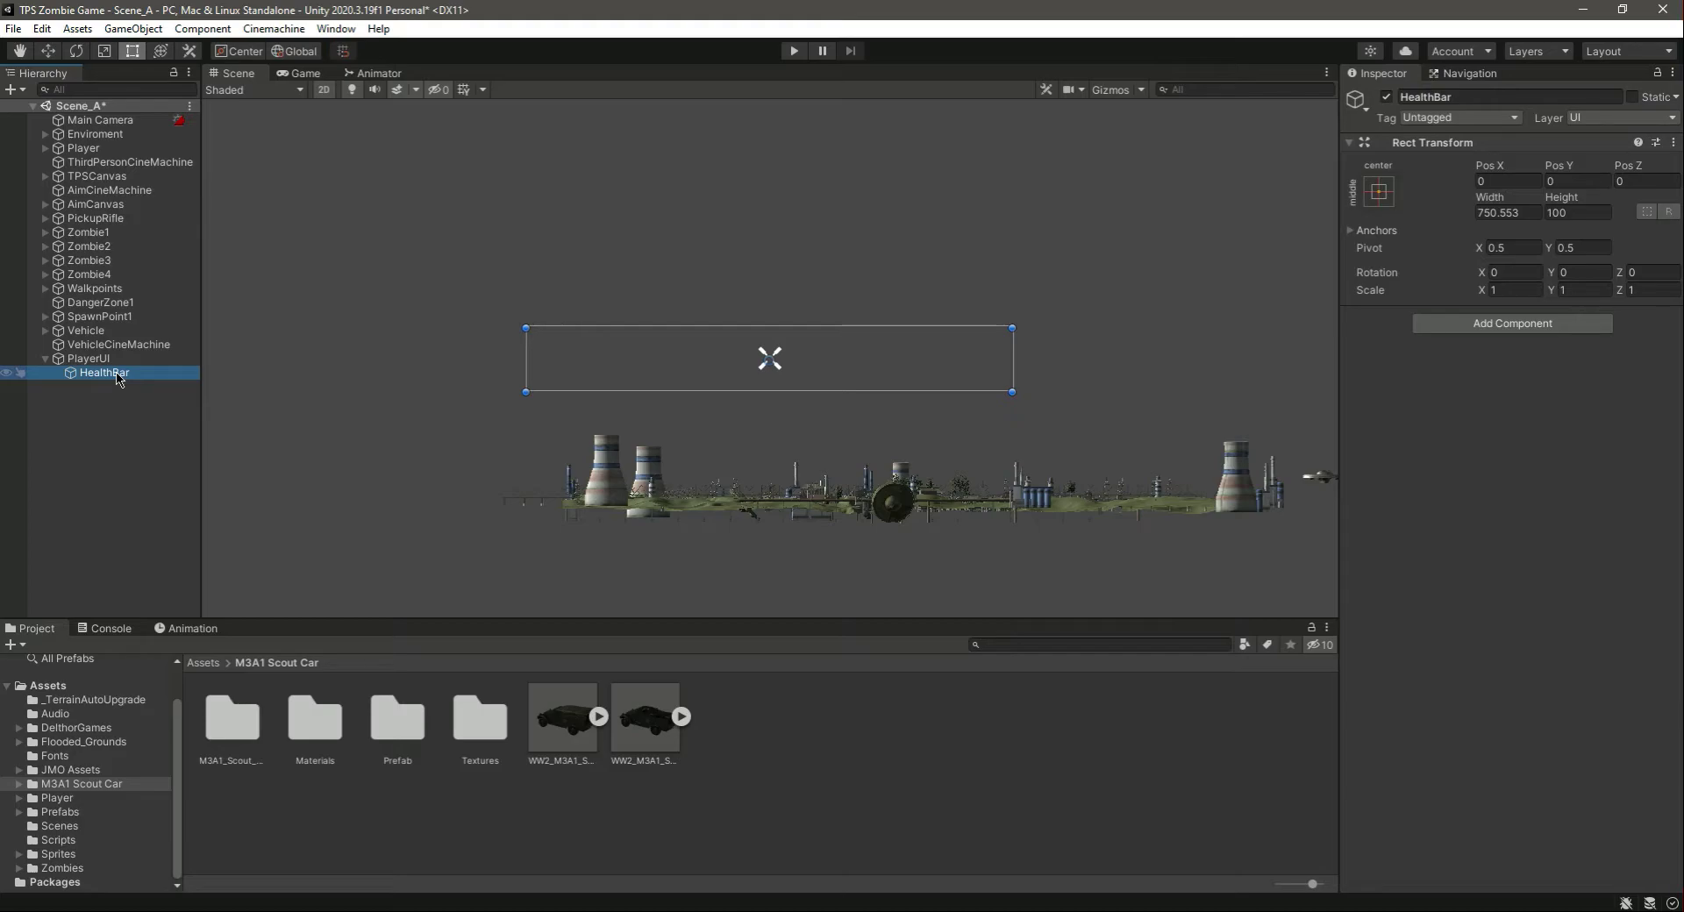
Step: Add a UI Image named HealthBarFrame under HealthBar, then switch to the progress bar store page
{"action": "right_click", "coordinate": [117, 374]}
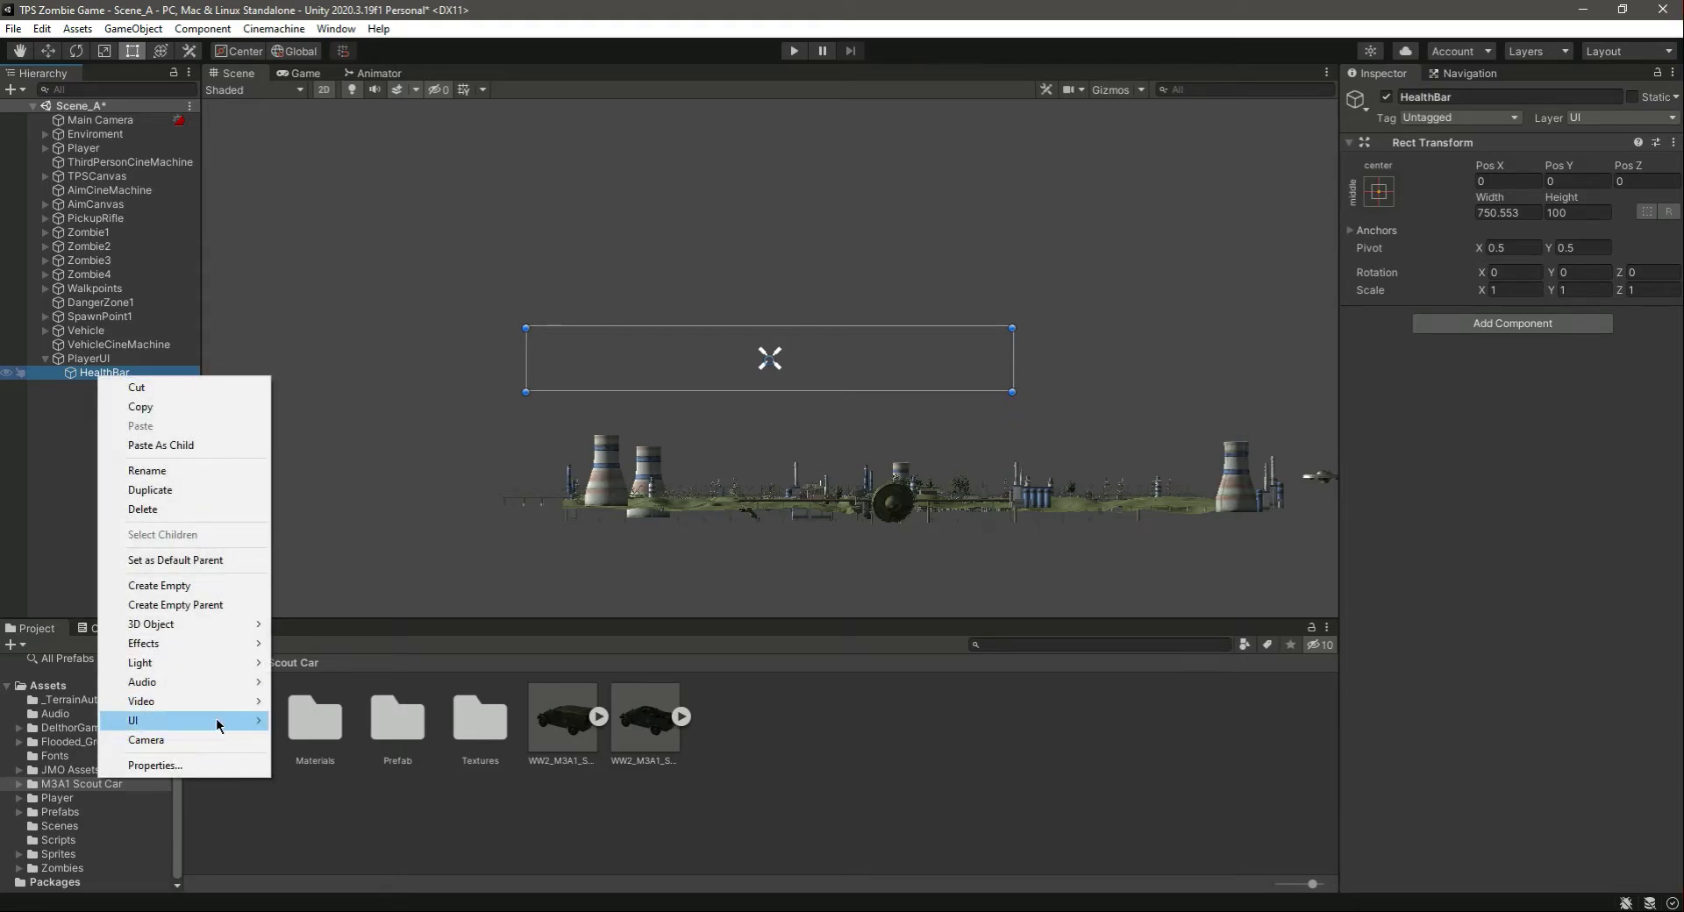
{"action": "mouse_move", "coordinate": [219, 720]}
{"action": "left_click", "coordinate": [312, 450]}
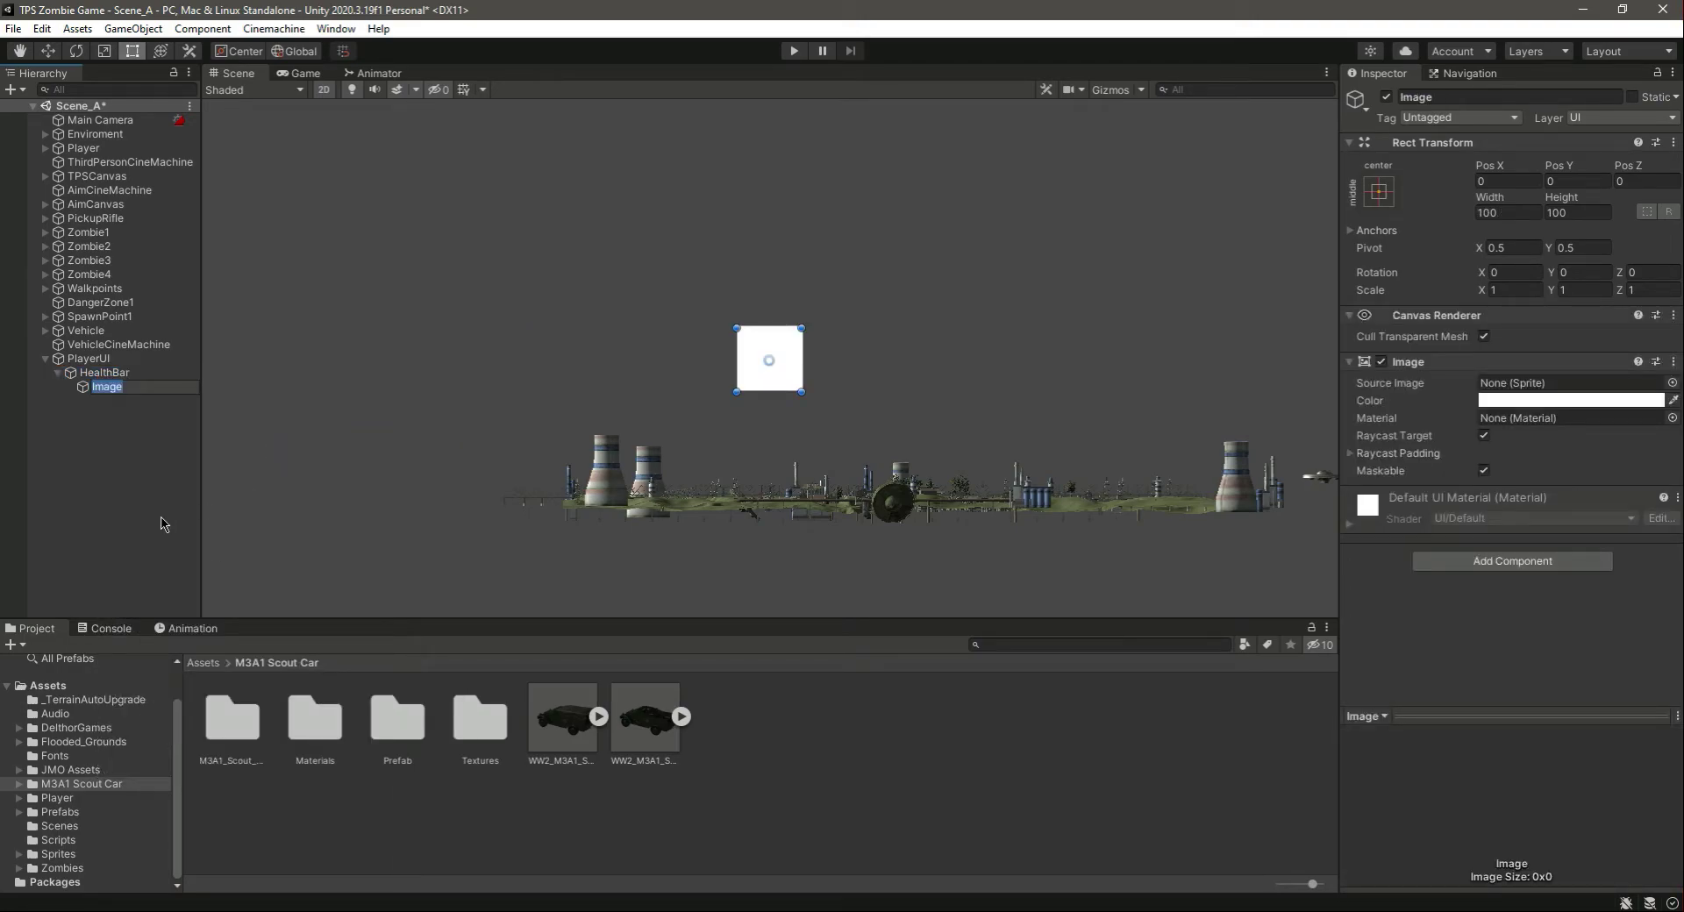
{"action": "type", "text": "HealthBarFrame"}
{"action": "key", "text": "Return"}
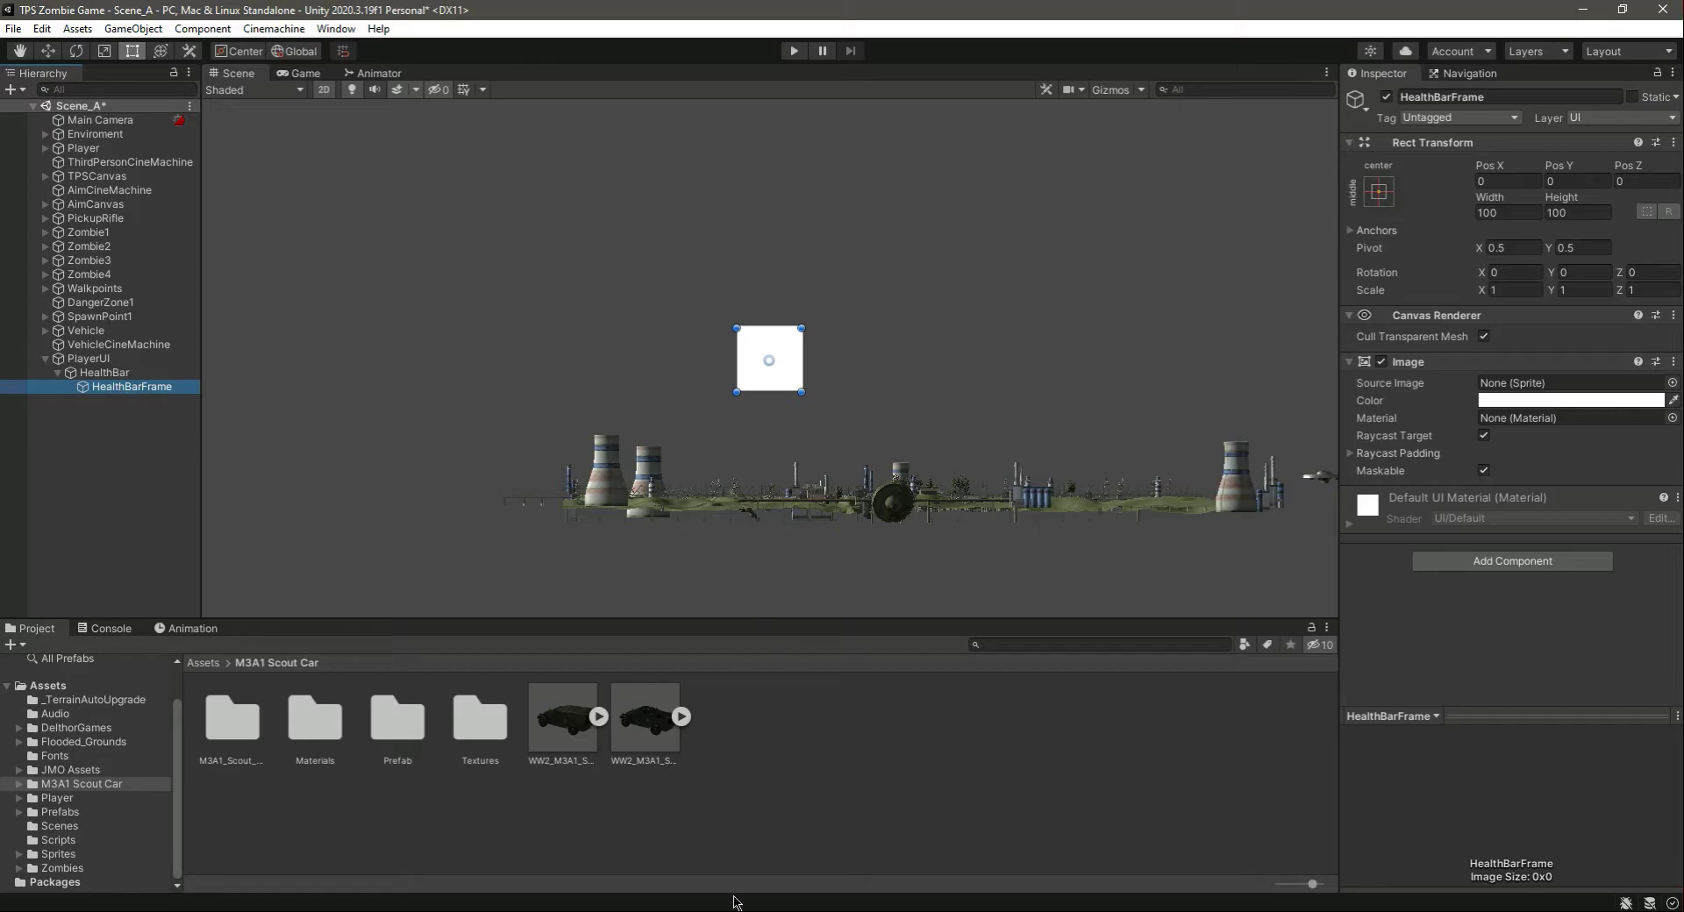
{"action": "left_click", "coordinate": [614, 911]}
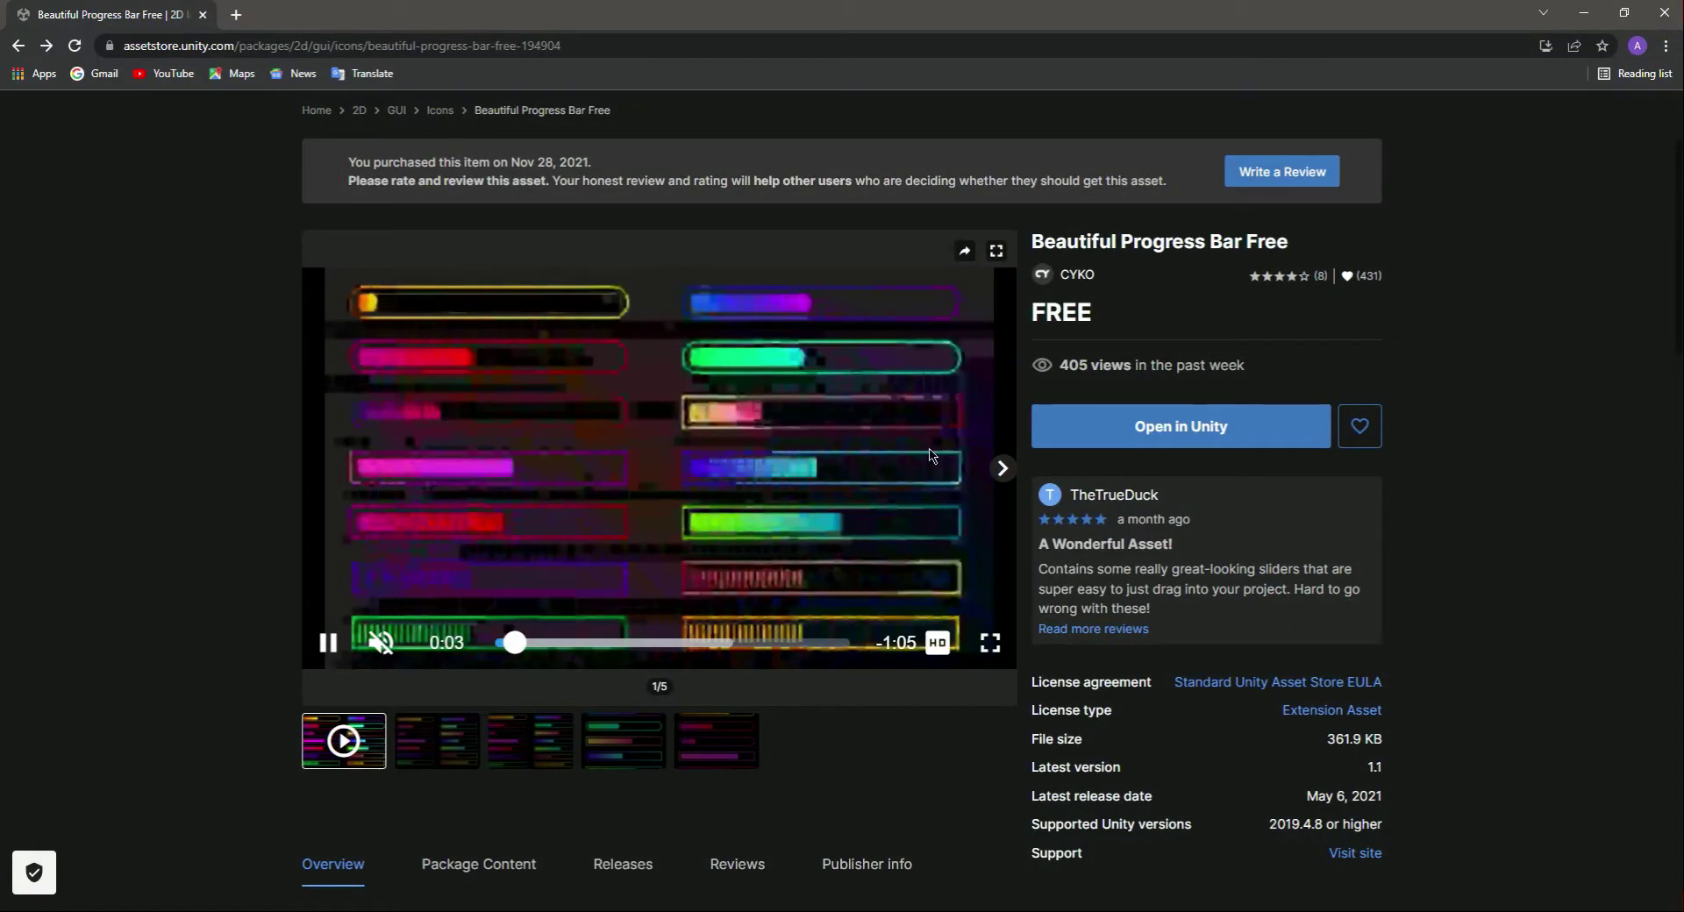
Step: Review the Beautiful Progress Bar Free page's price and size, then open it in Unity Editor
{"action": "left_click", "coordinate": [438, 744]}
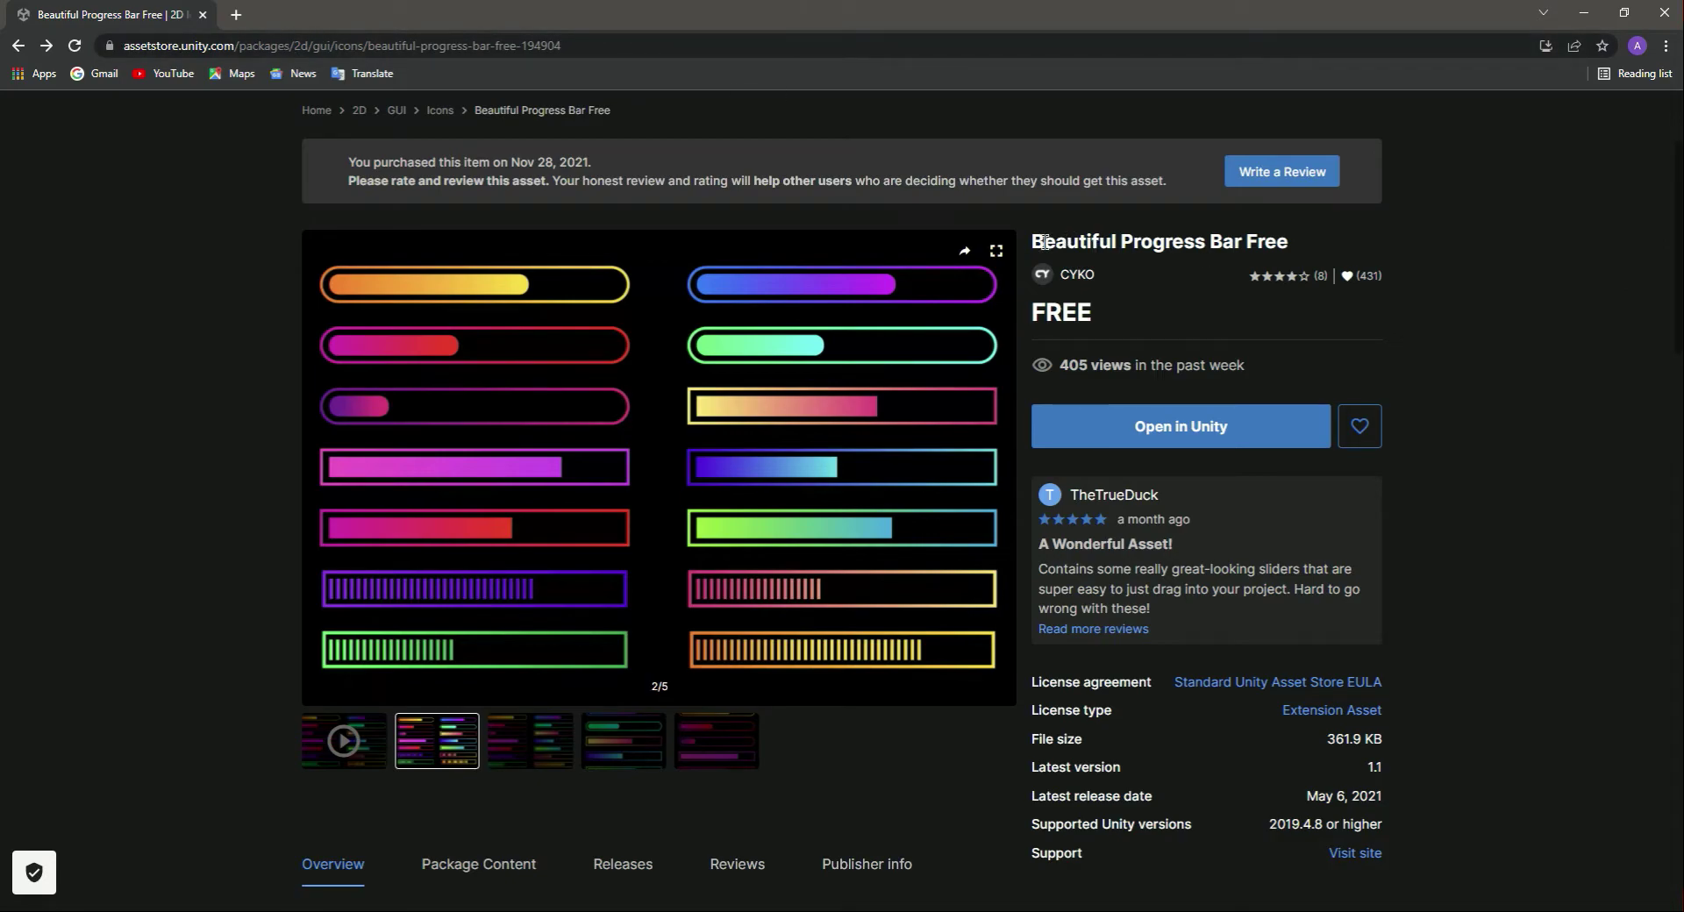
{"action": "left_click_drag", "start_coordinate": [1034, 244], "coordinate": [1290, 236]}
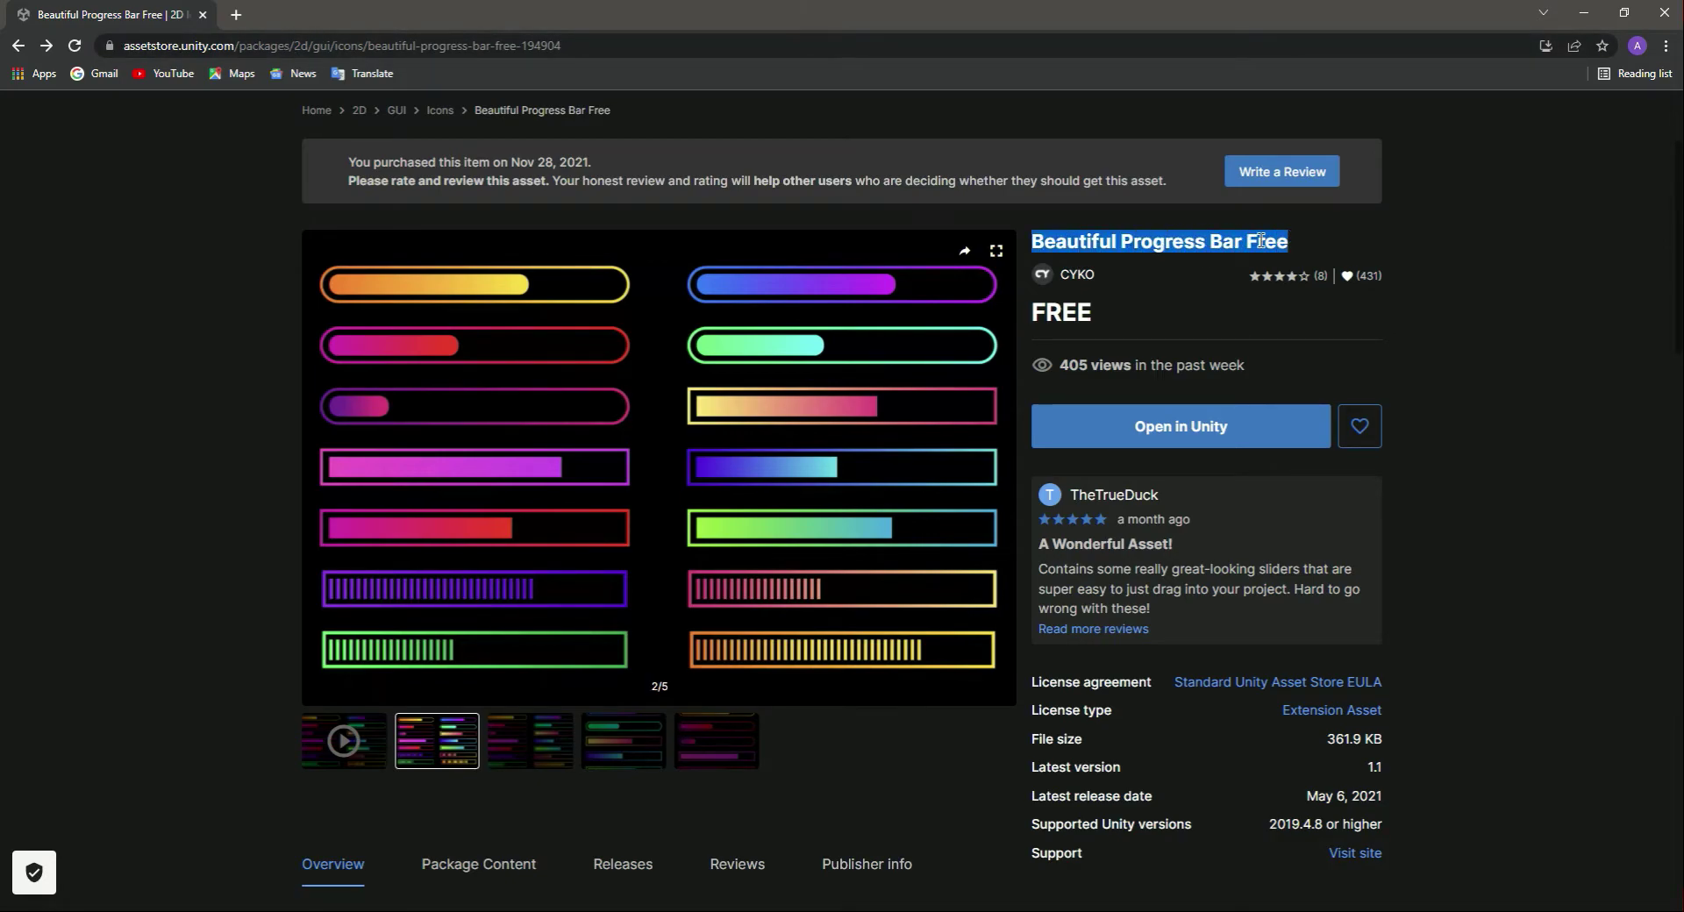
{"action": "double_click", "coordinate": [1064, 310]}
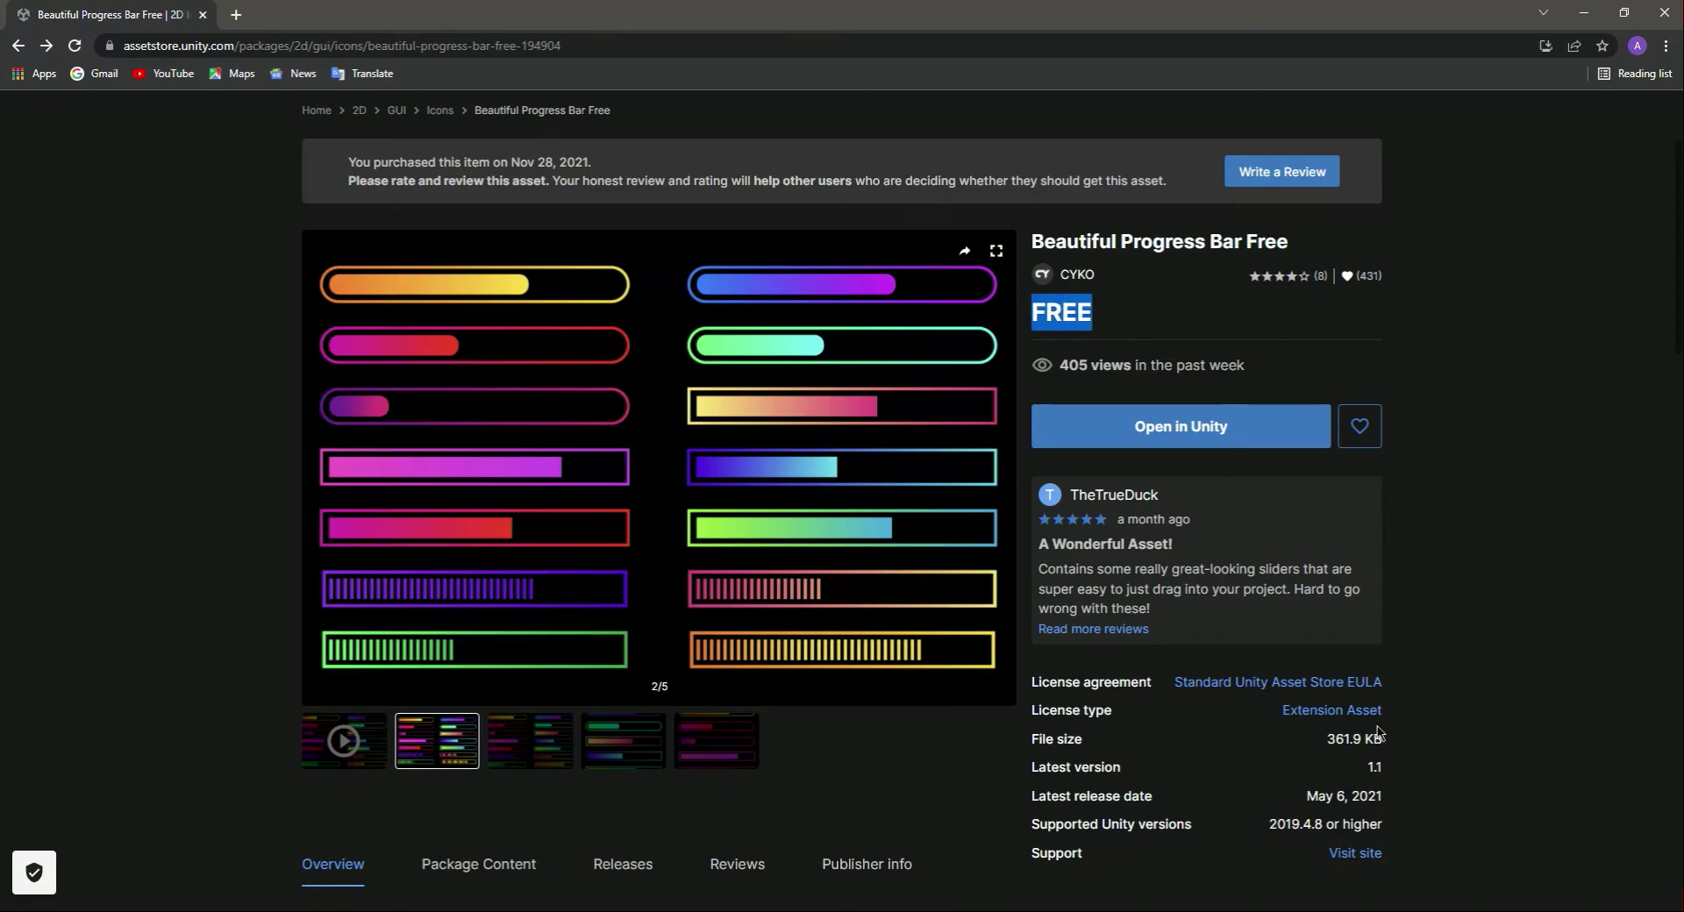
{"action": "left_click_drag", "start_coordinate": [1330, 738], "coordinate": [1372, 739]}
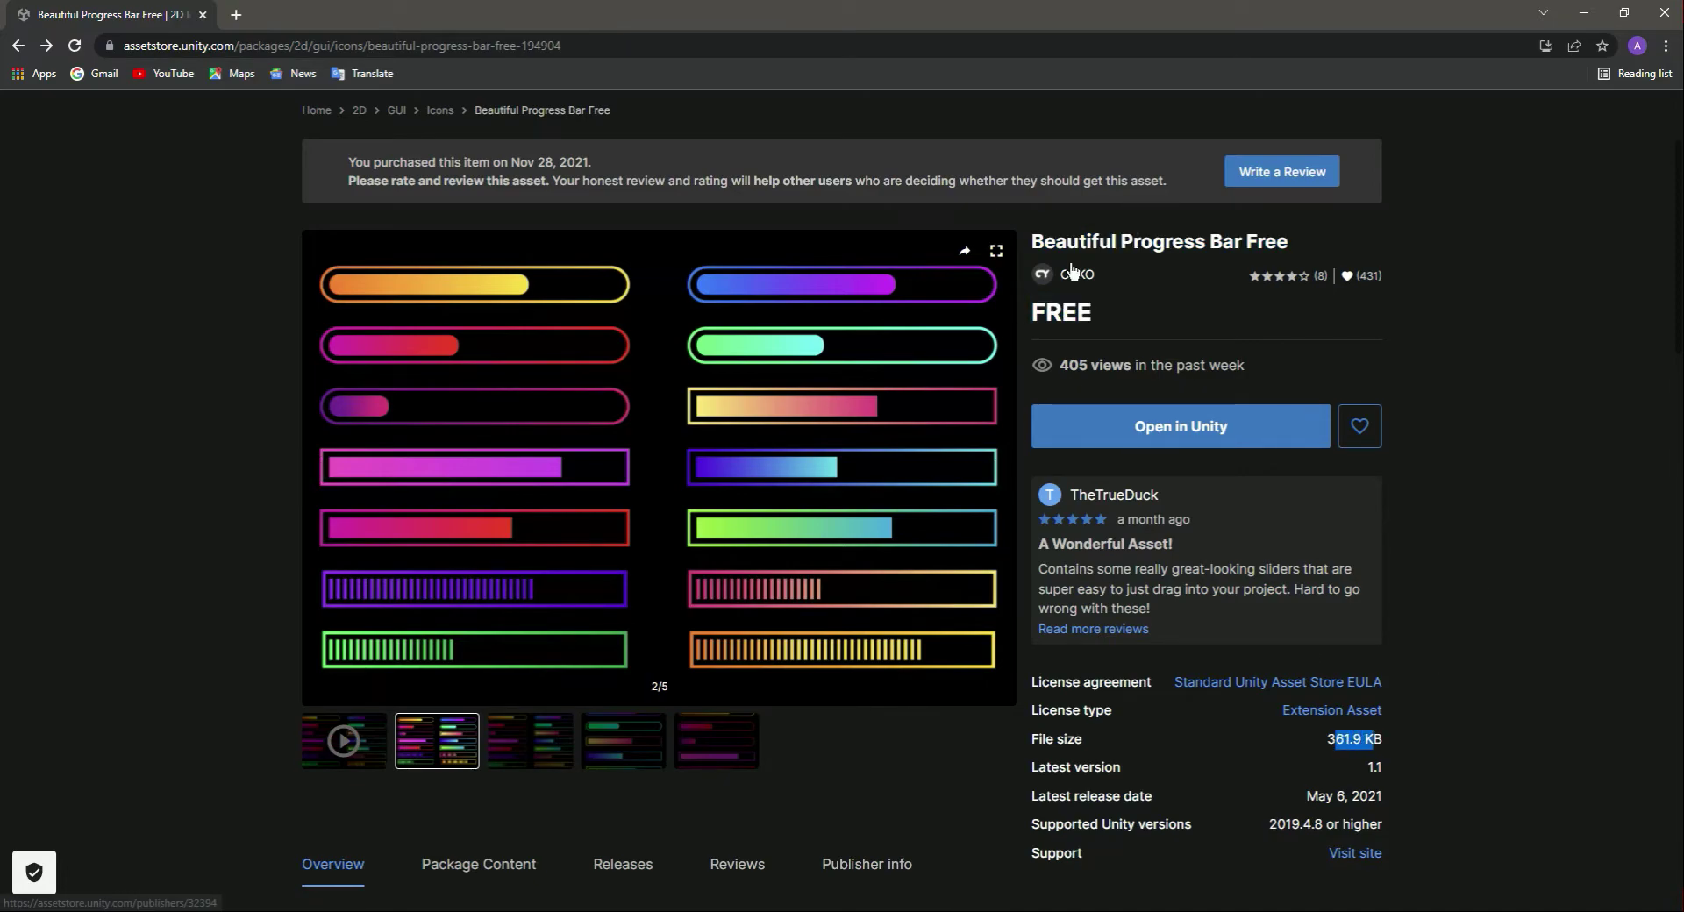
{"action": "scroll", "coordinate": [1408, 376], "scroll_direction": "down", "scroll_amount": 5}
{"action": "scroll", "coordinate": [316, 739], "scroll_direction": "down", "scroll_amount": 2}
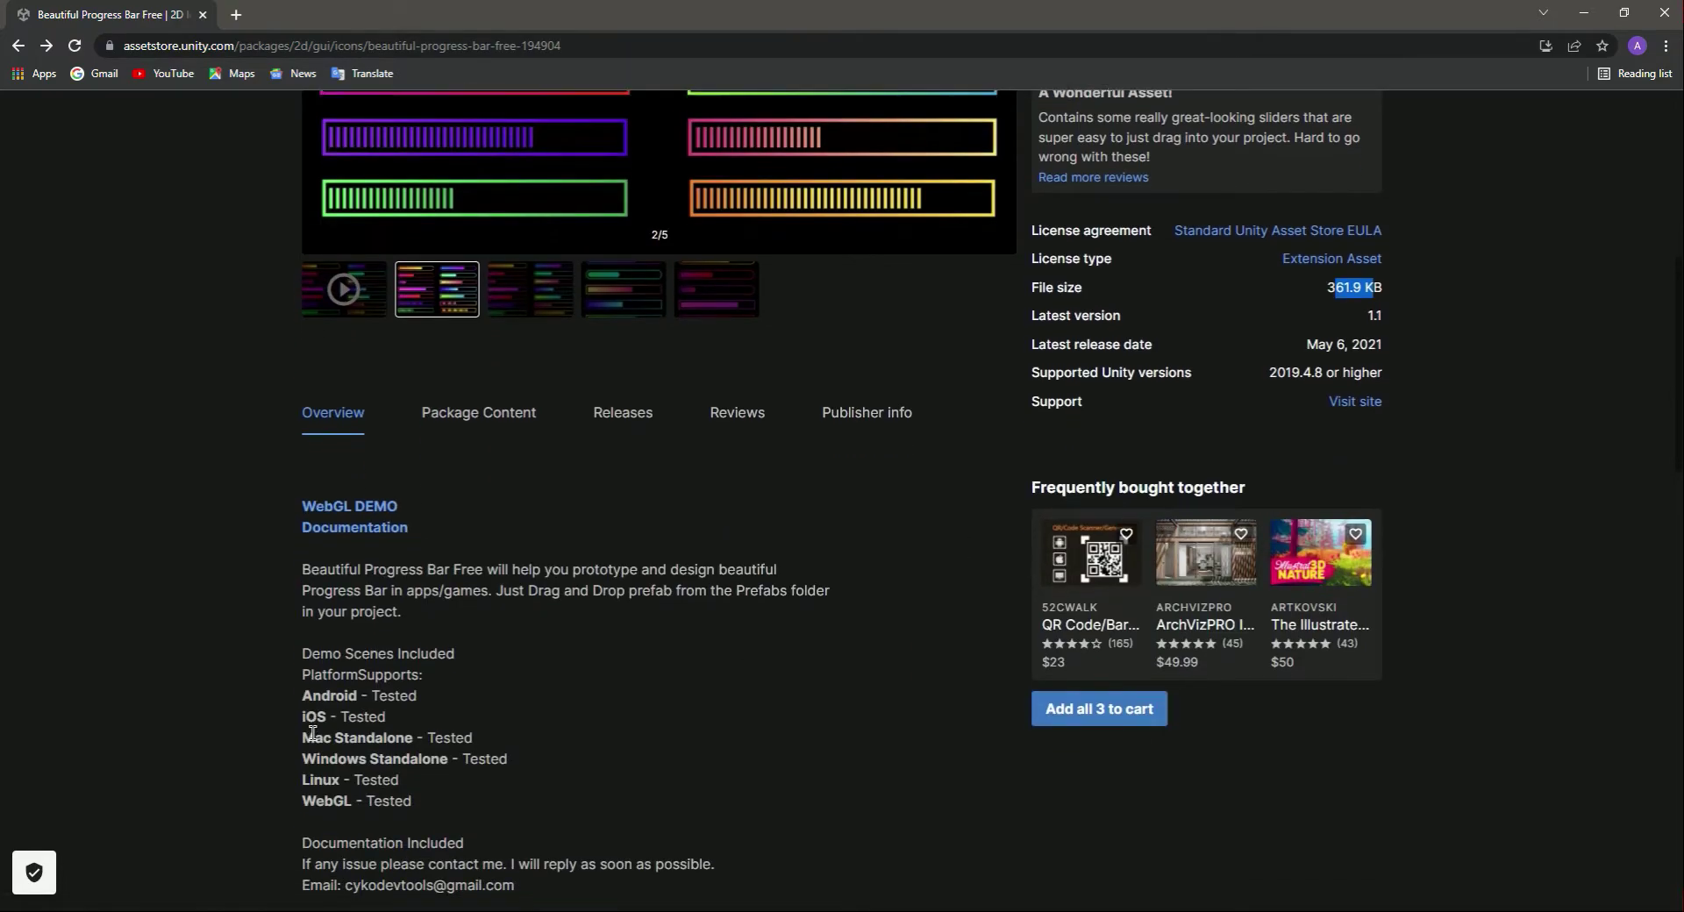
{"action": "scroll", "coordinate": [664, 527], "scroll_direction": "up", "scroll_amount": 5}
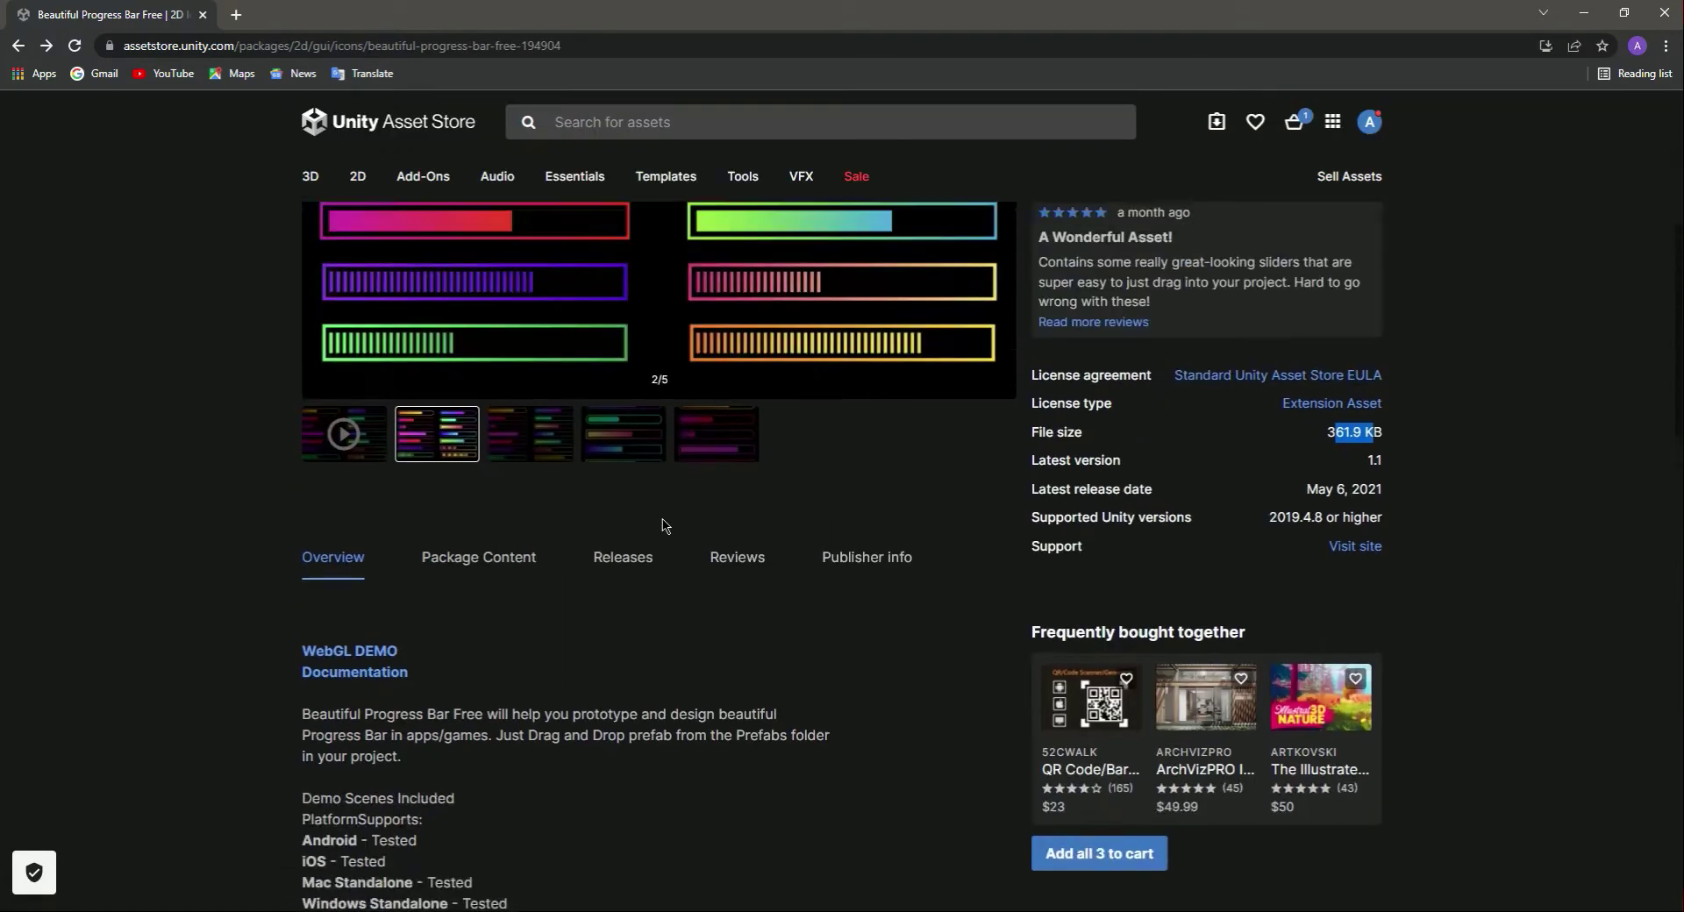
{"action": "scroll", "coordinate": [1277, 470], "scroll_direction": "up", "scroll_amount": 3}
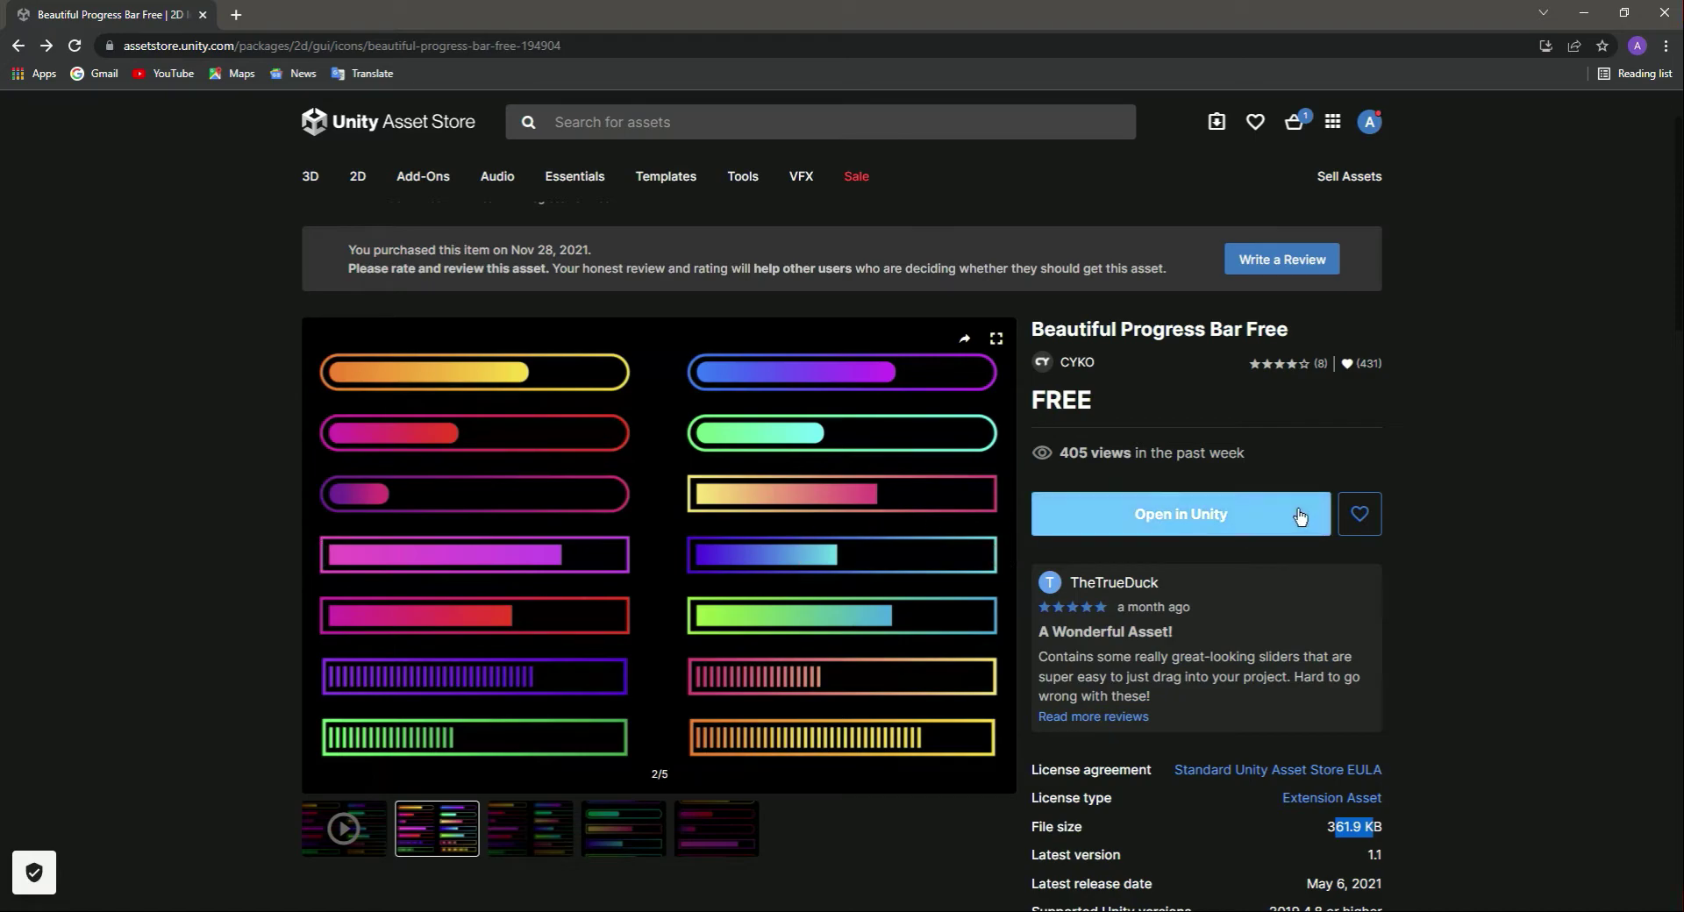
{"action": "left_click", "coordinate": [1173, 518]}
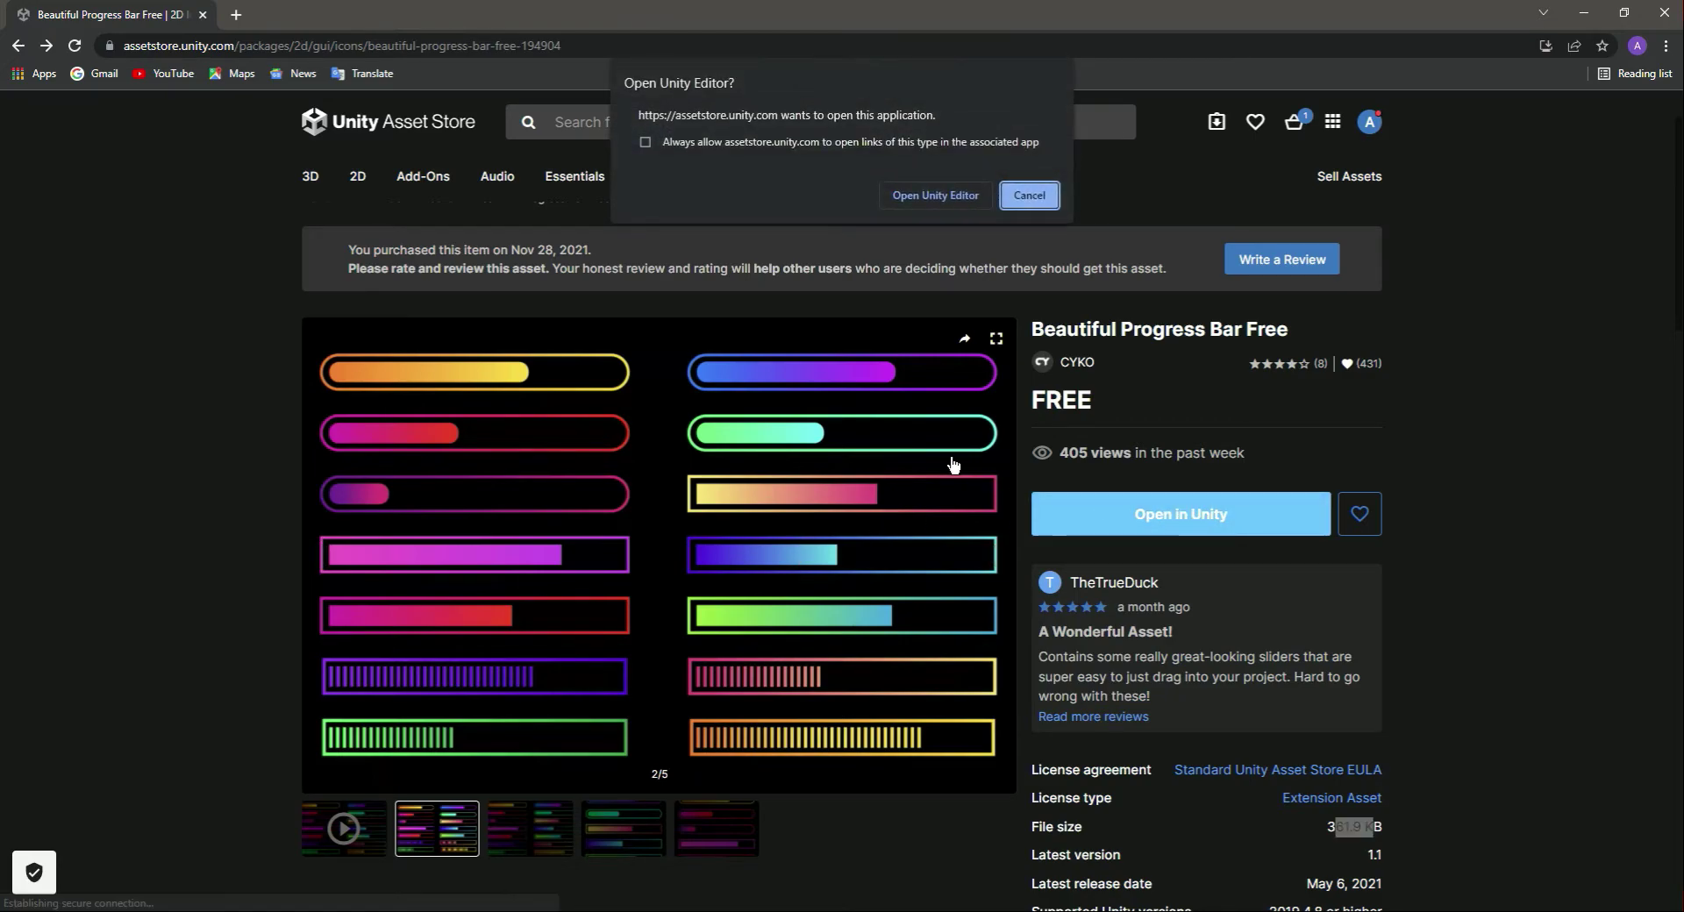
{"action": "left_click", "coordinate": [926, 198]}
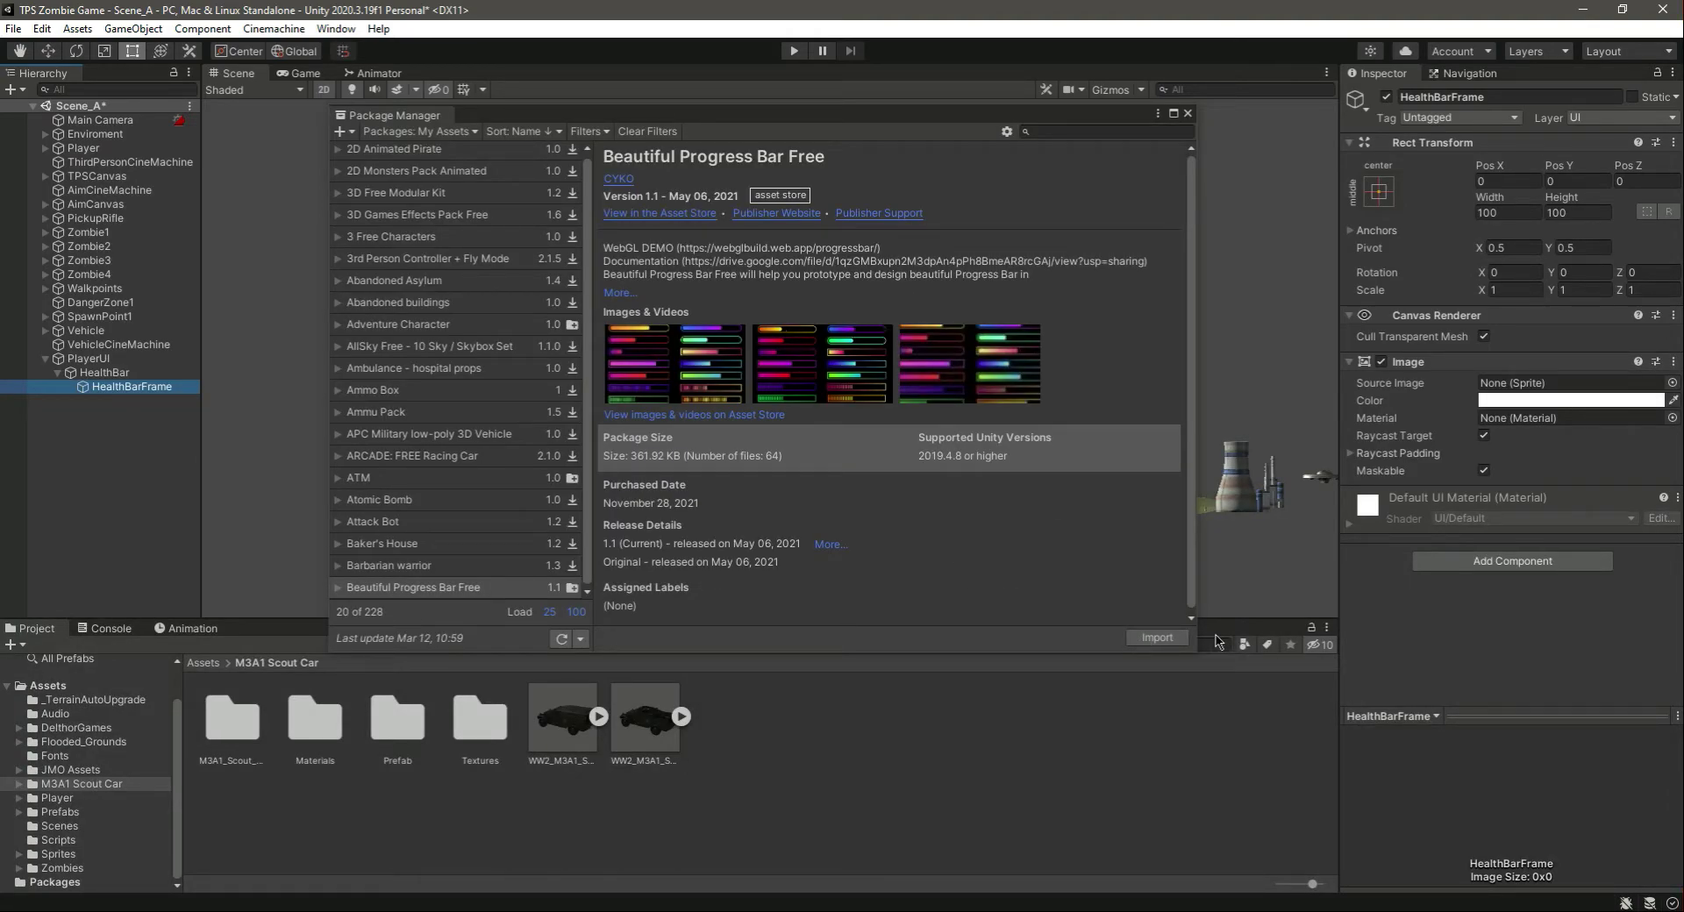
Step: Import Beautiful Progress Bar Free without its Scenes folder and close the Package Manager
{"action": "left_click", "coordinate": [1156, 638]}
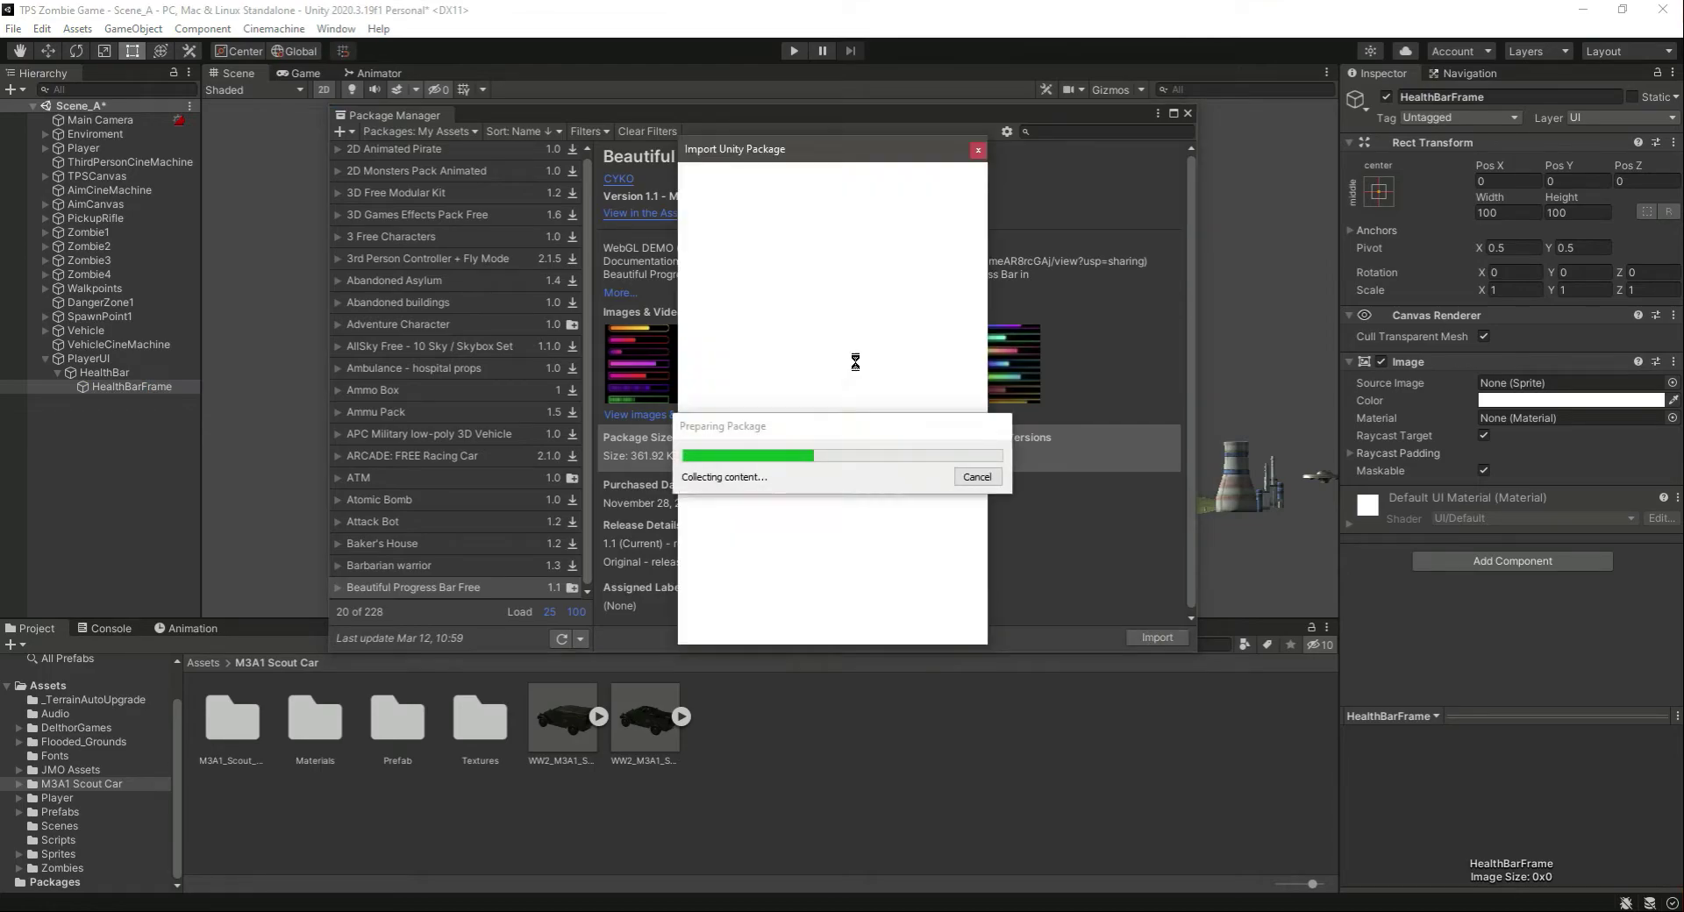
{"action": "scroll", "coordinate": [877, 524], "scroll_direction": "down", "scroll_amount": 5}
{"action": "scroll", "coordinate": [877, 524], "scroll_direction": "down", "scroll_amount": 4}
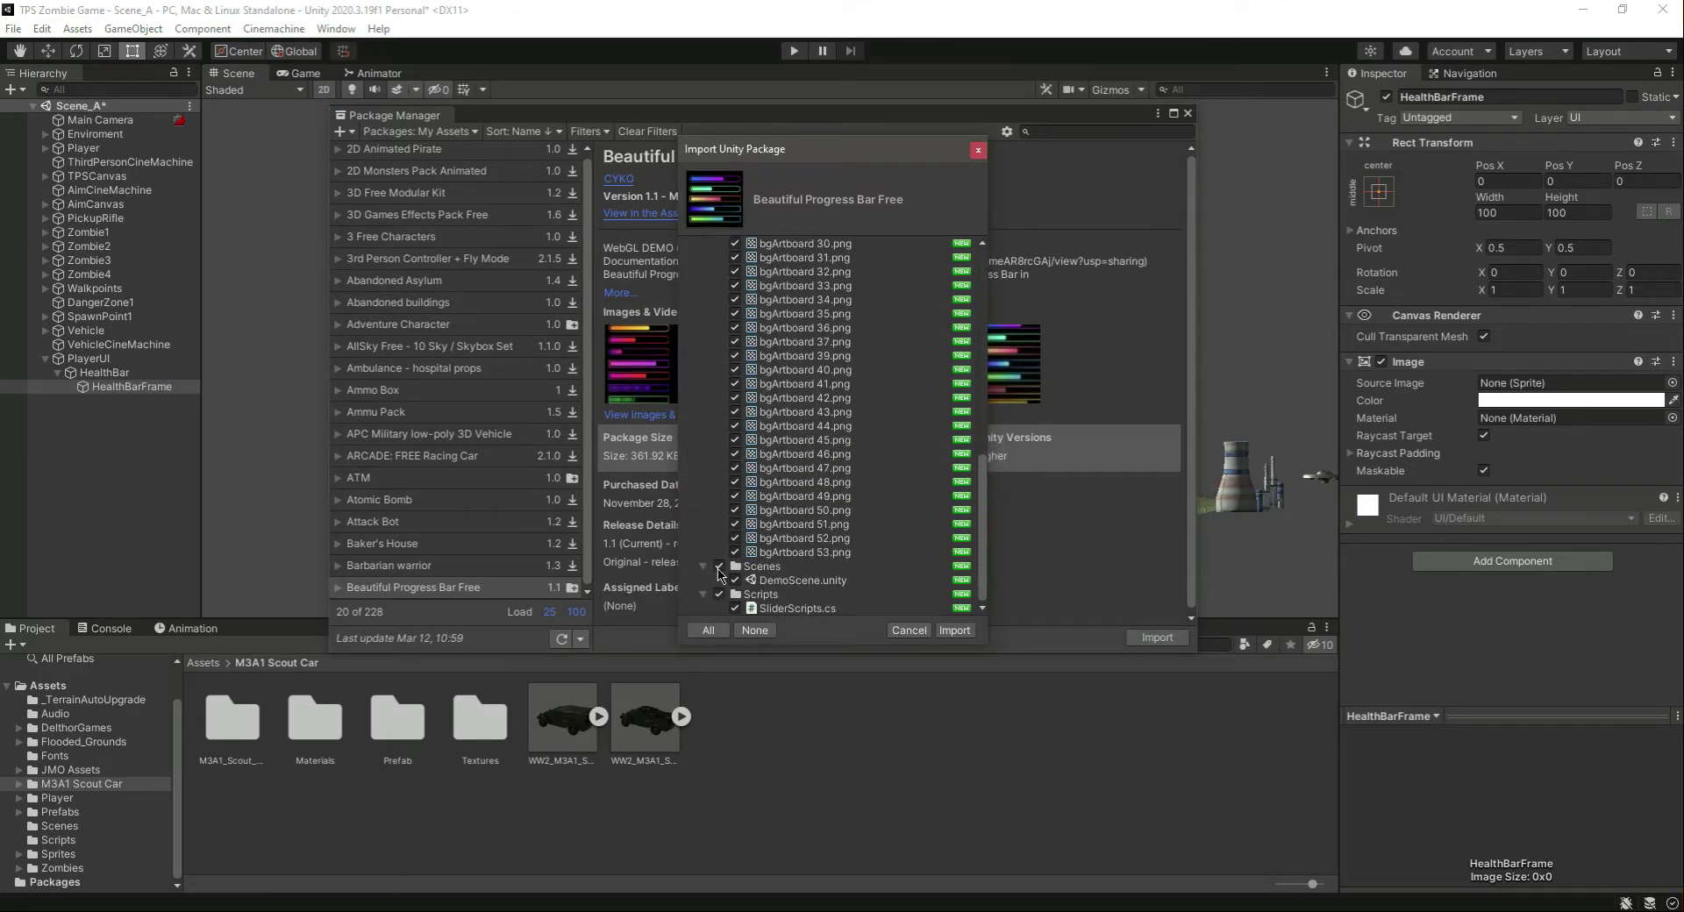
{"action": "left_click", "coordinate": [719, 566]}
{"action": "left_click", "coordinate": [721, 598]}
{"action": "left_click", "coordinate": [954, 630]}
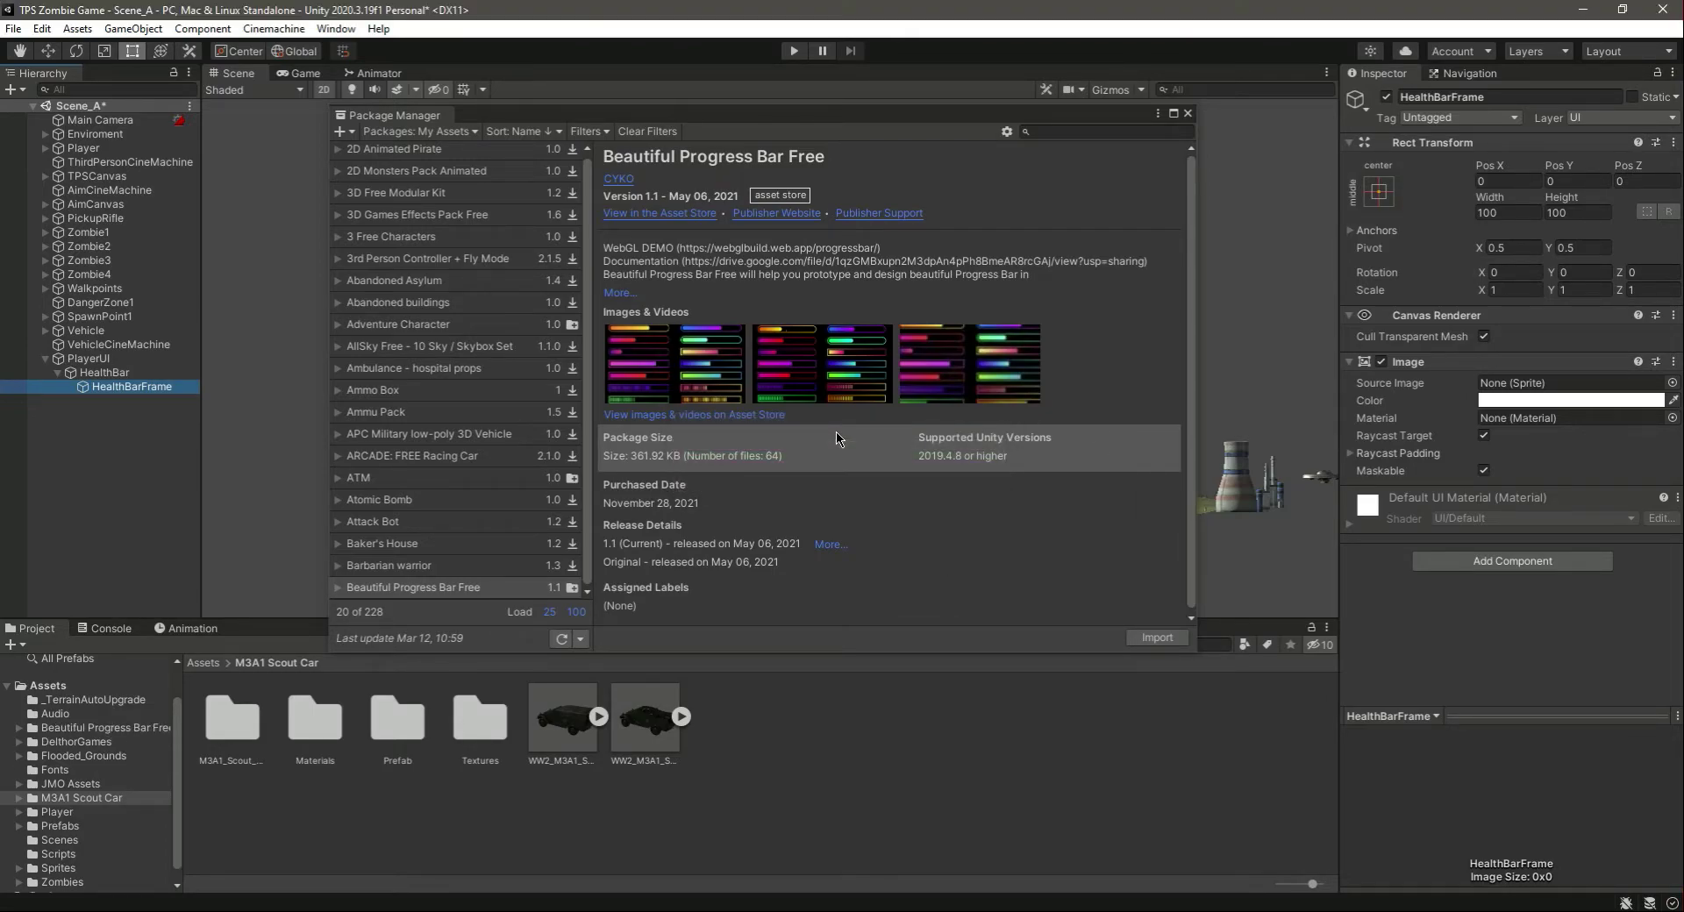
{"action": "left_click", "coordinate": [1187, 113]}
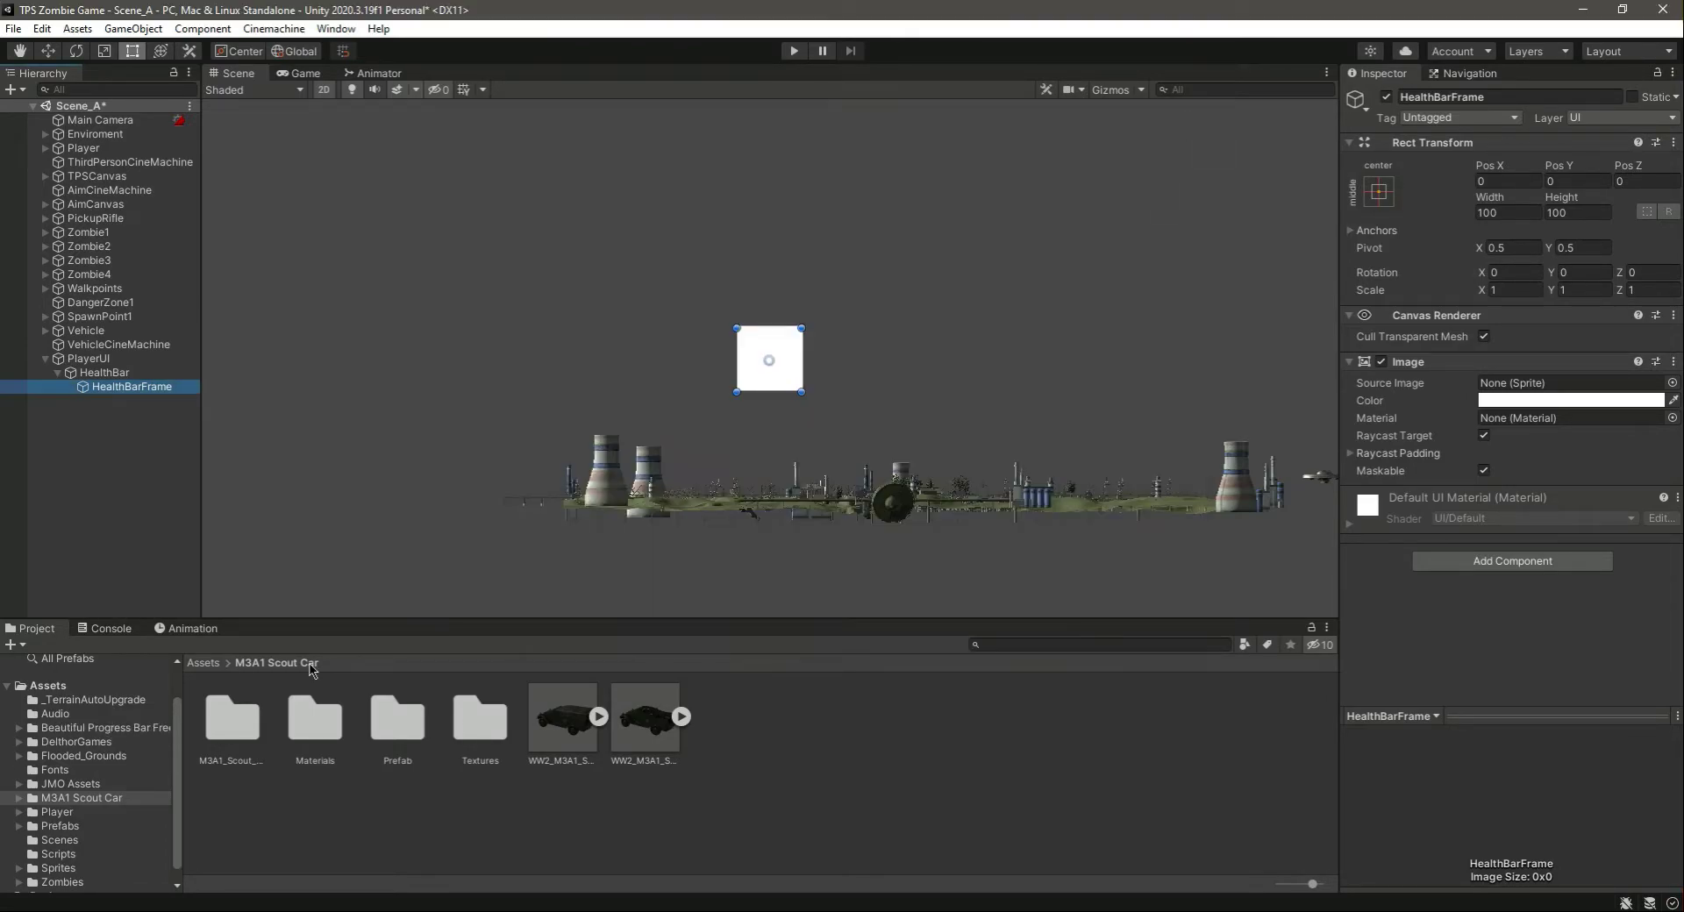
Step: Open the imported PROGRESS UI folder of bar sprites in the Project panel
{"action": "left_click", "coordinate": [63, 728]}
{"action": "double_click", "coordinate": [305, 735]}
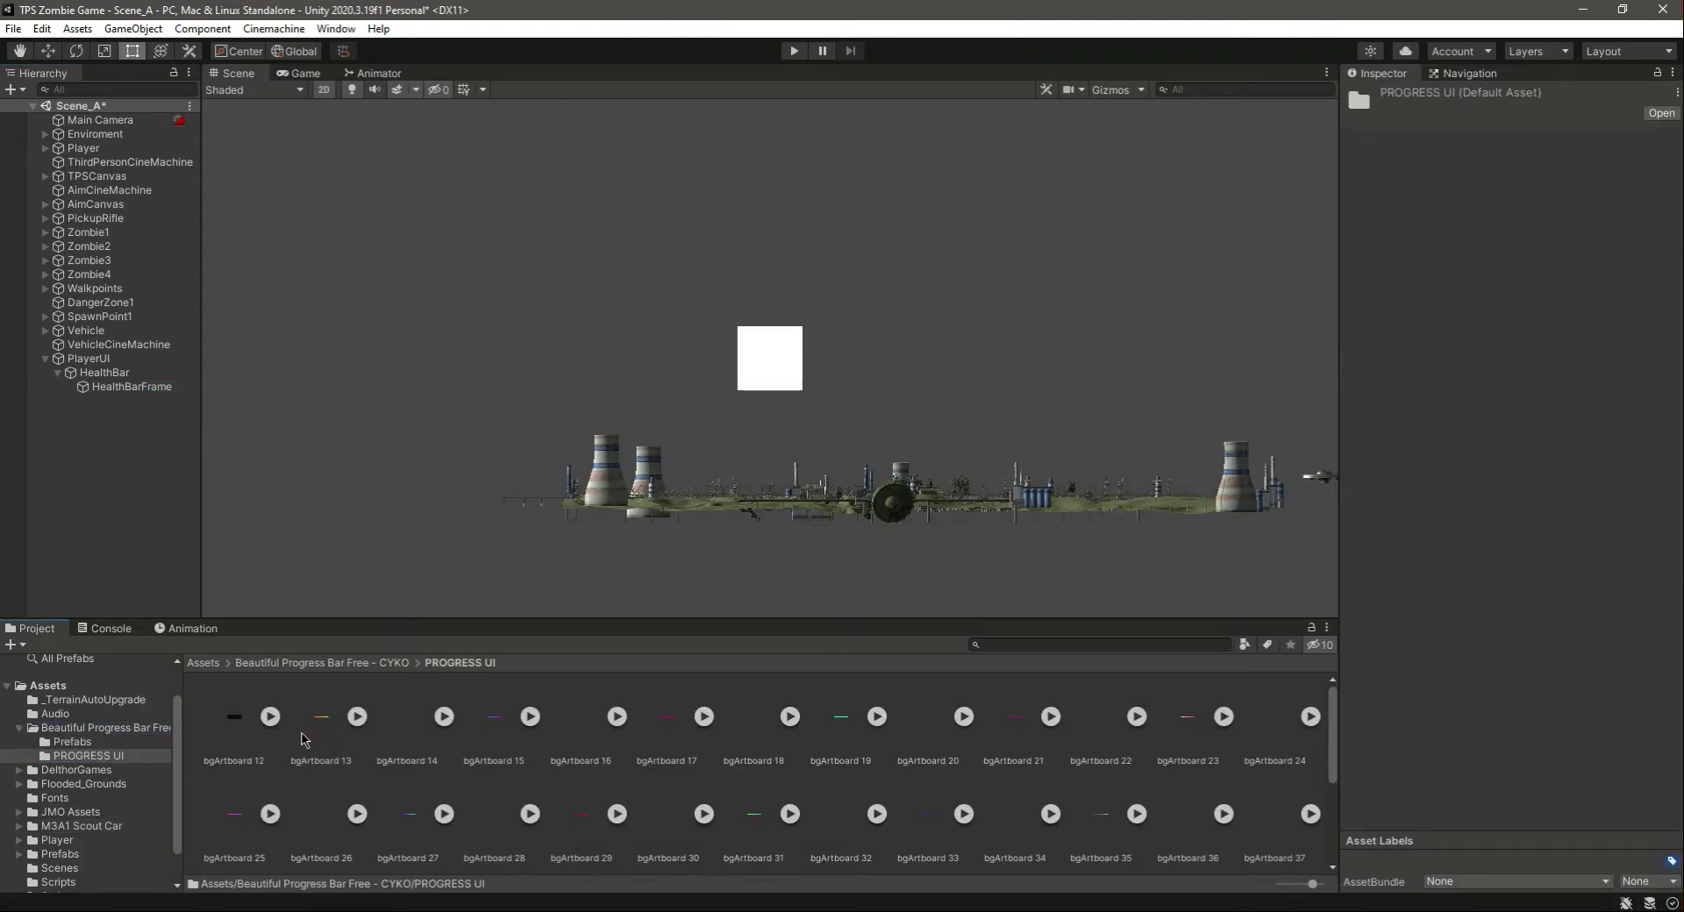
{"action": "scroll", "coordinate": [741, 745], "scroll_direction": "down", "scroll_amount": 2}
{"action": "scroll", "coordinate": [758, 741], "scroll_direction": "up", "scroll_amount": 2}
{"action": "key", "text": "q"}
{"action": "key", "text": "t"}
{"action": "left_click_drag", "start_coordinate": [659, 621], "coordinate": [683, 651]}
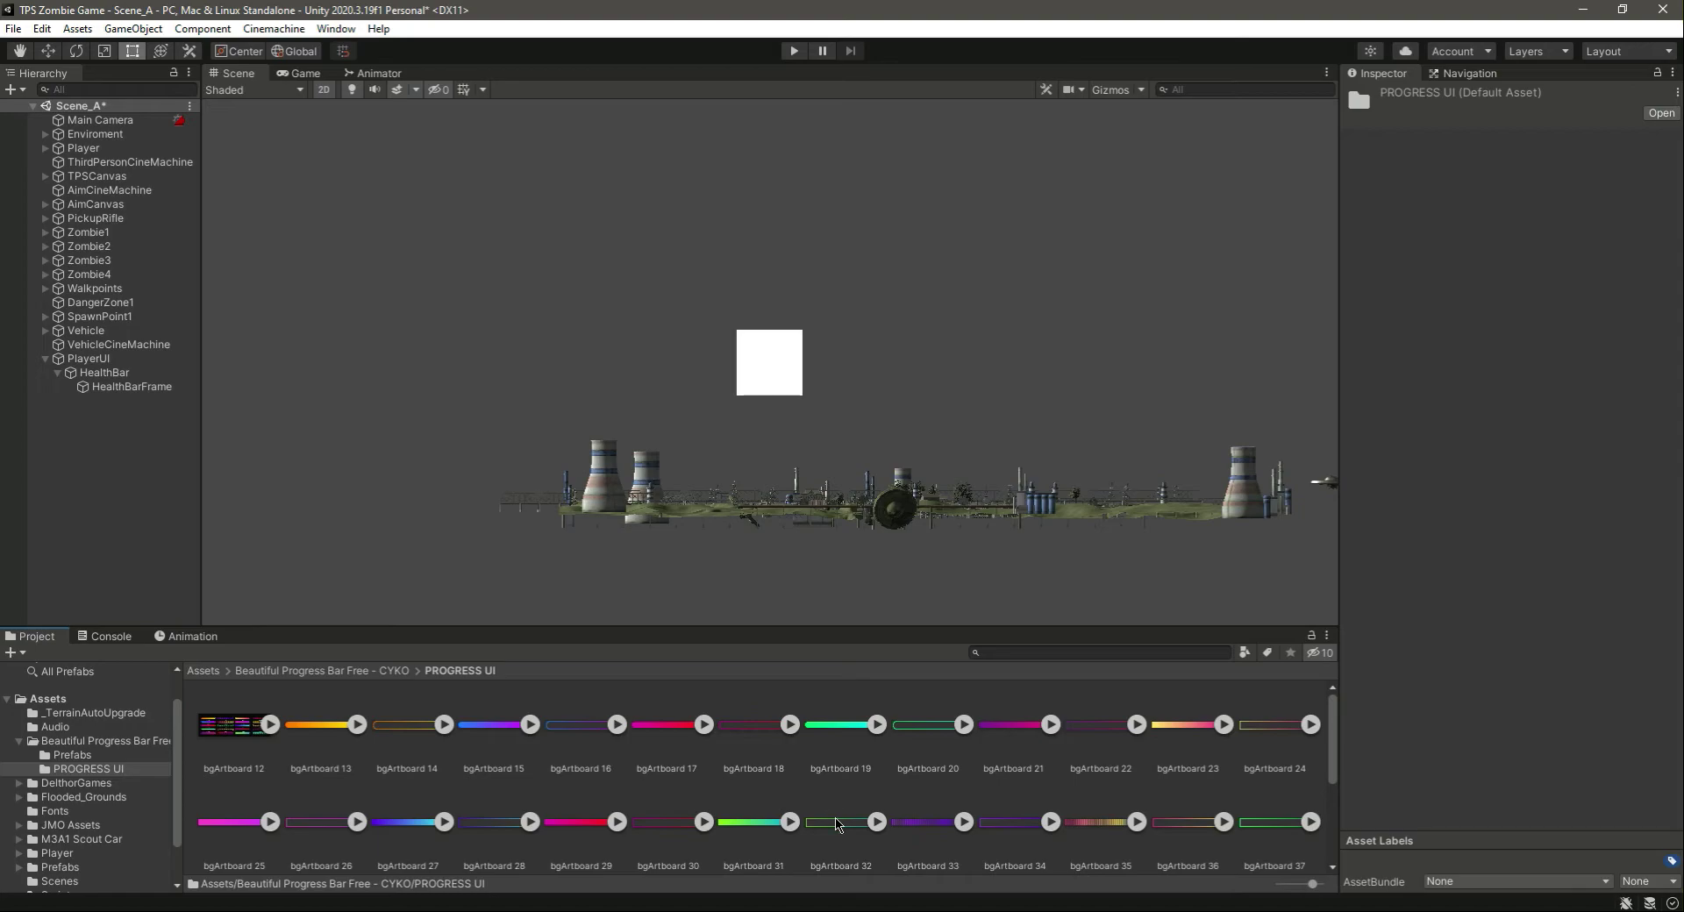
Step: Assign bgArtboard 32 as HealthBarFrame's Source Image at its native 742×90 size
{"action": "left_click", "coordinate": [123, 387]}
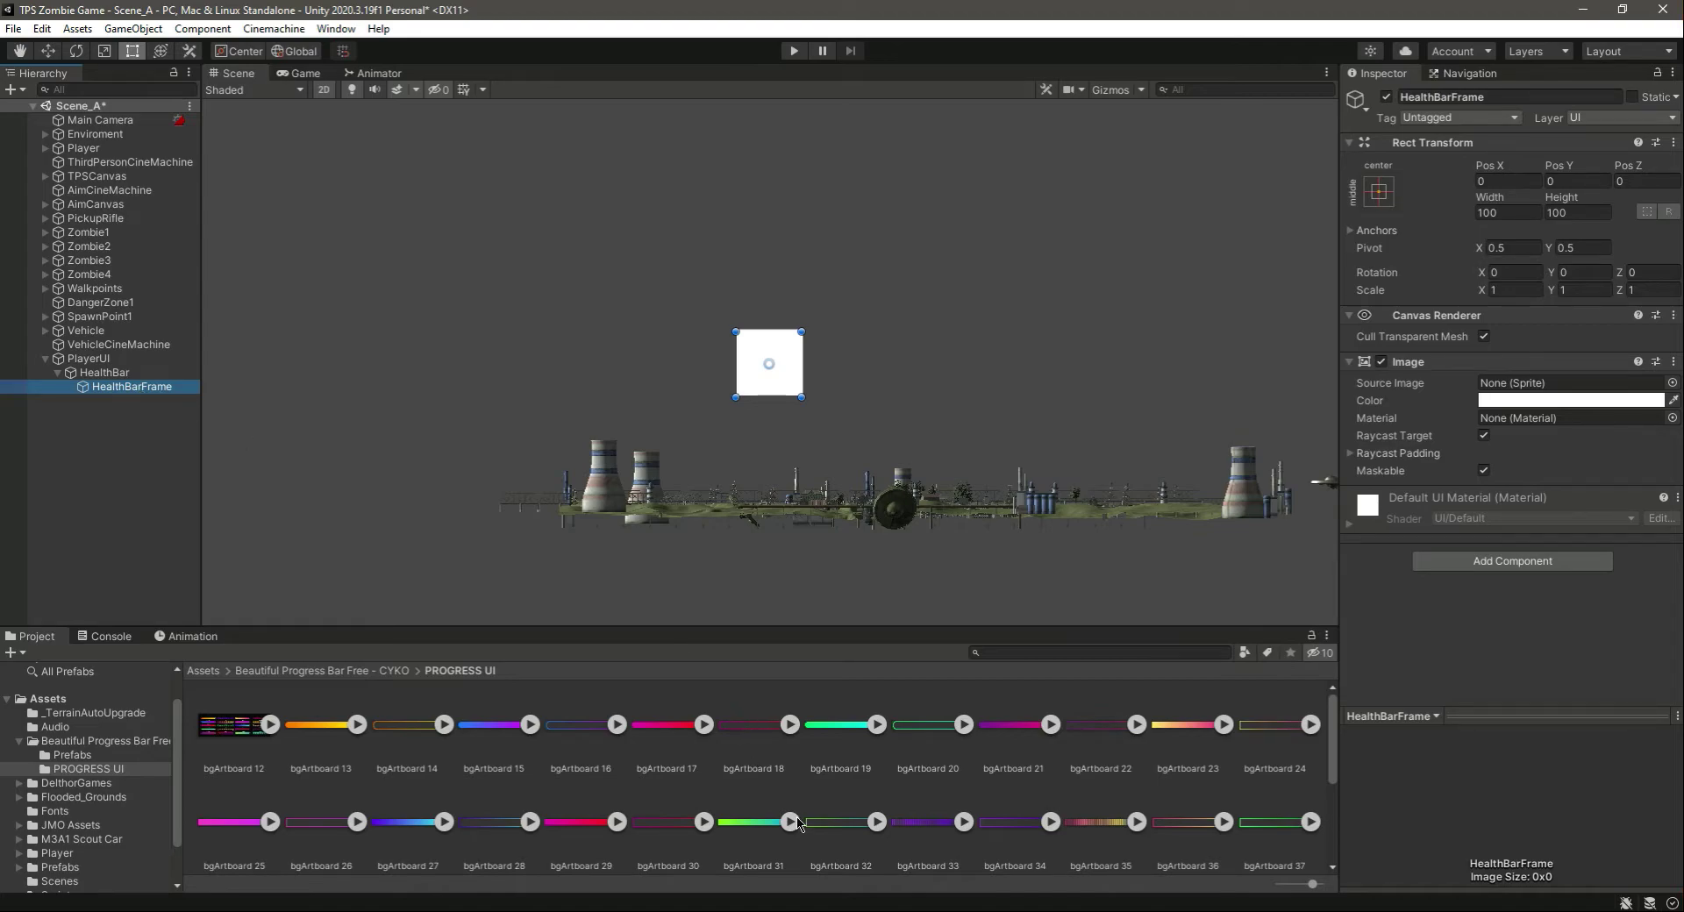
{"action": "left_click_drag", "start_coordinate": [824, 831], "coordinate": [1531, 391]}
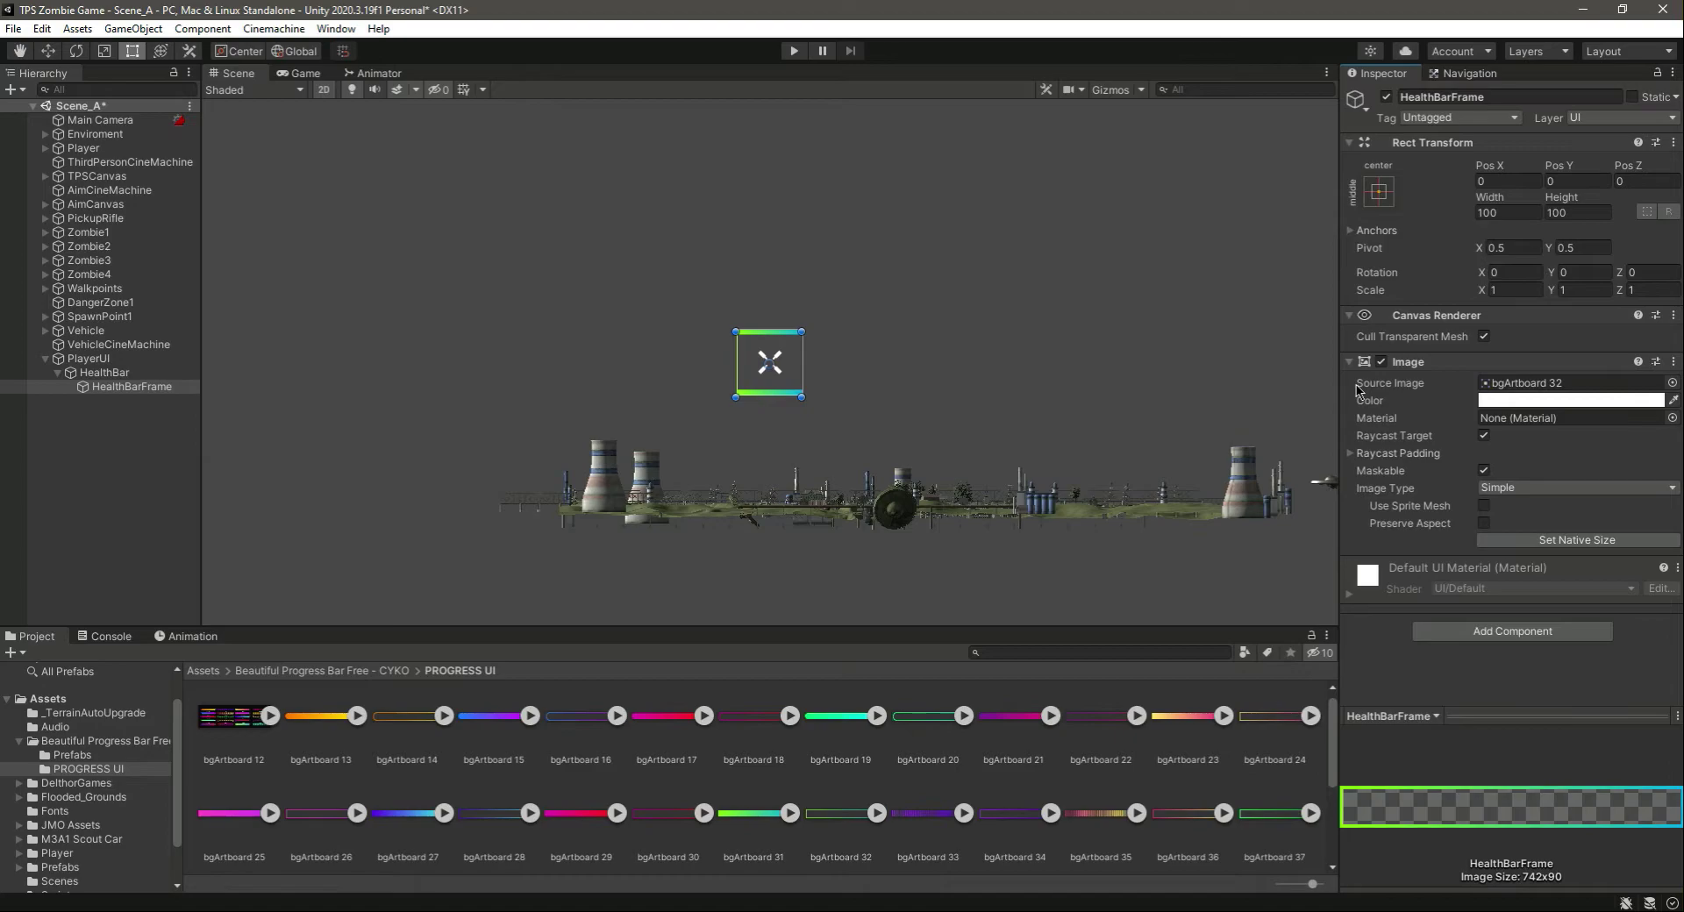
{"action": "left_click", "coordinate": [1576, 541]}
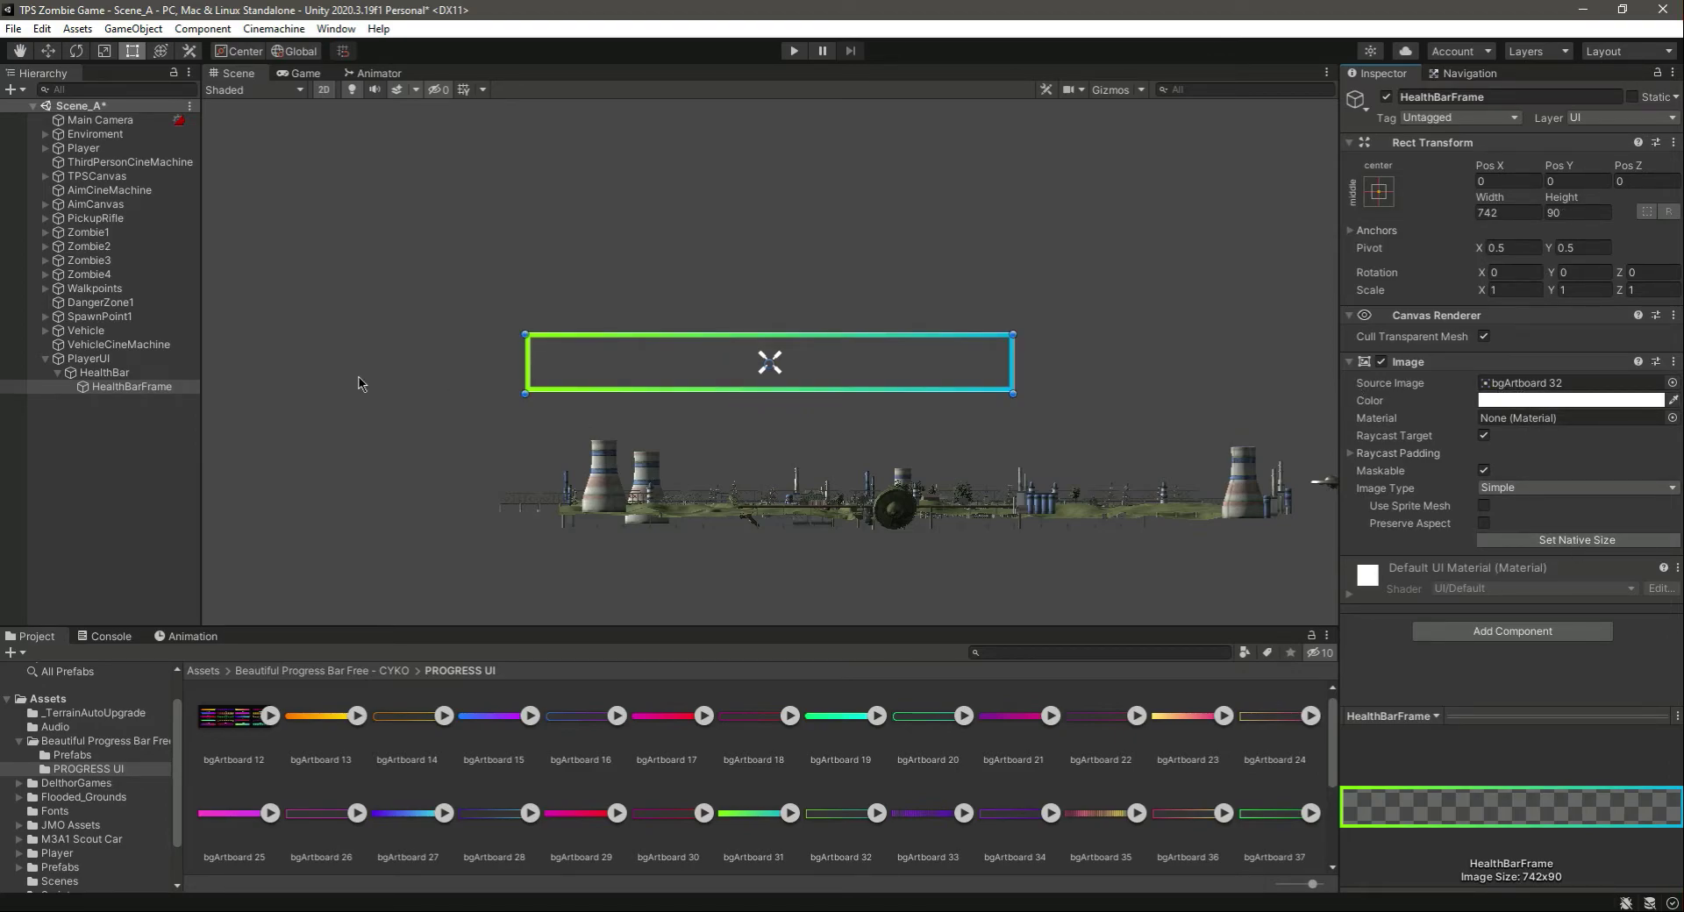
{"action": "left_click", "coordinate": [106, 373]}
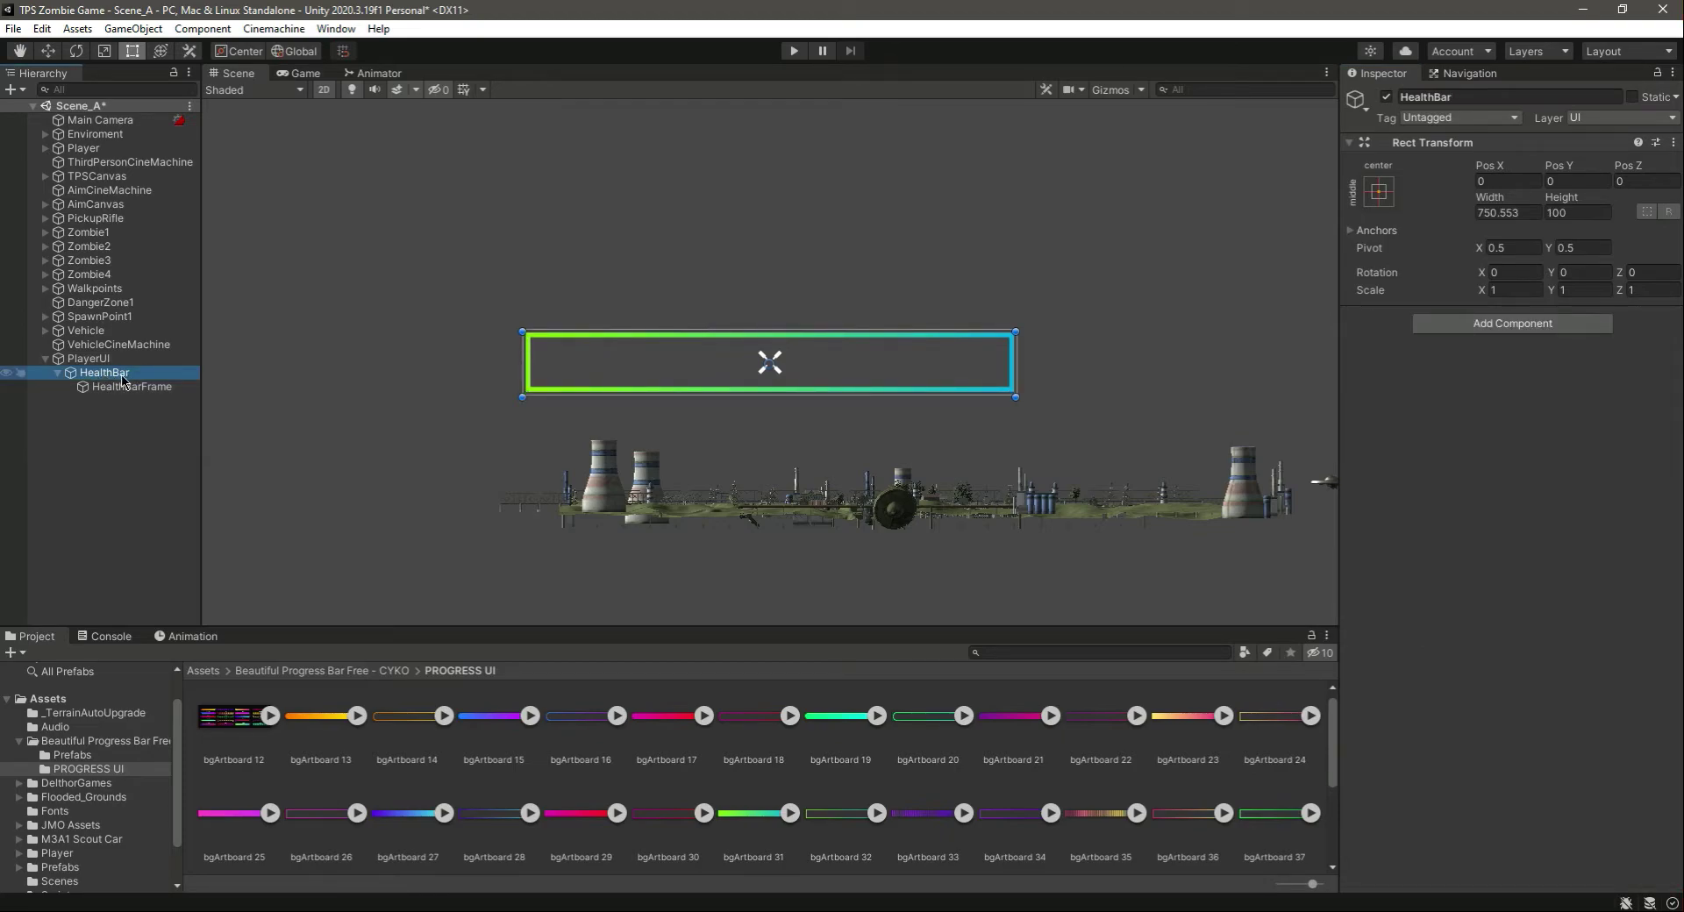
{"action": "left_click", "coordinate": [121, 386]}
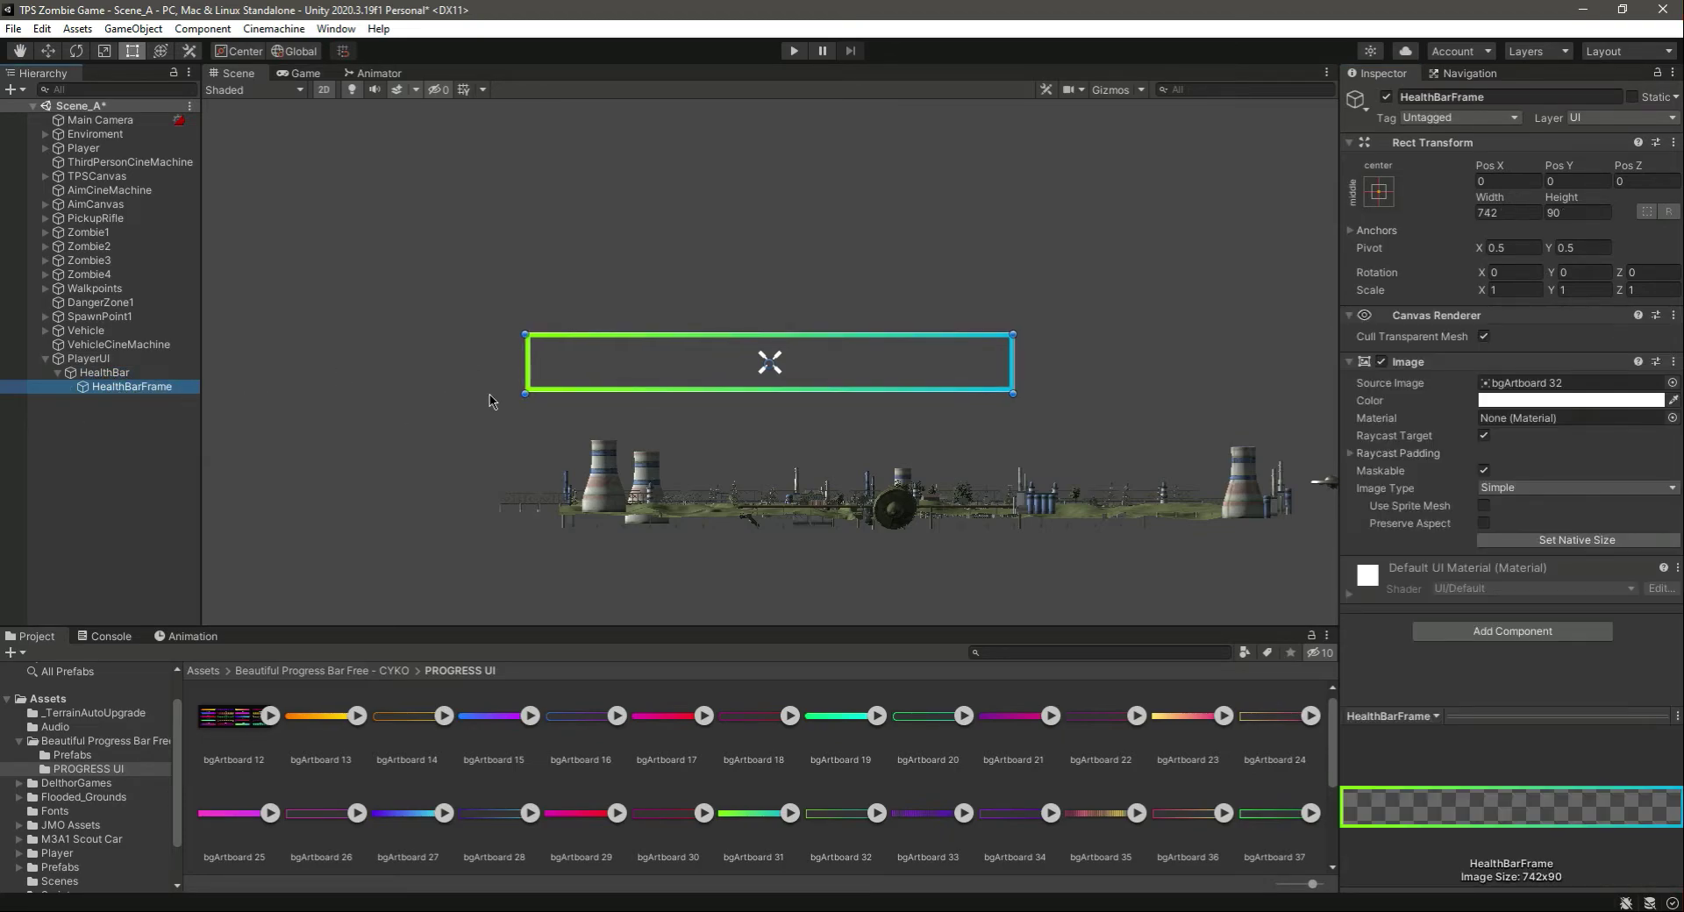
Step: Add a UI Image named HealthBarFill inside HealthBar
{"action": "right_click", "coordinate": [122, 375]}
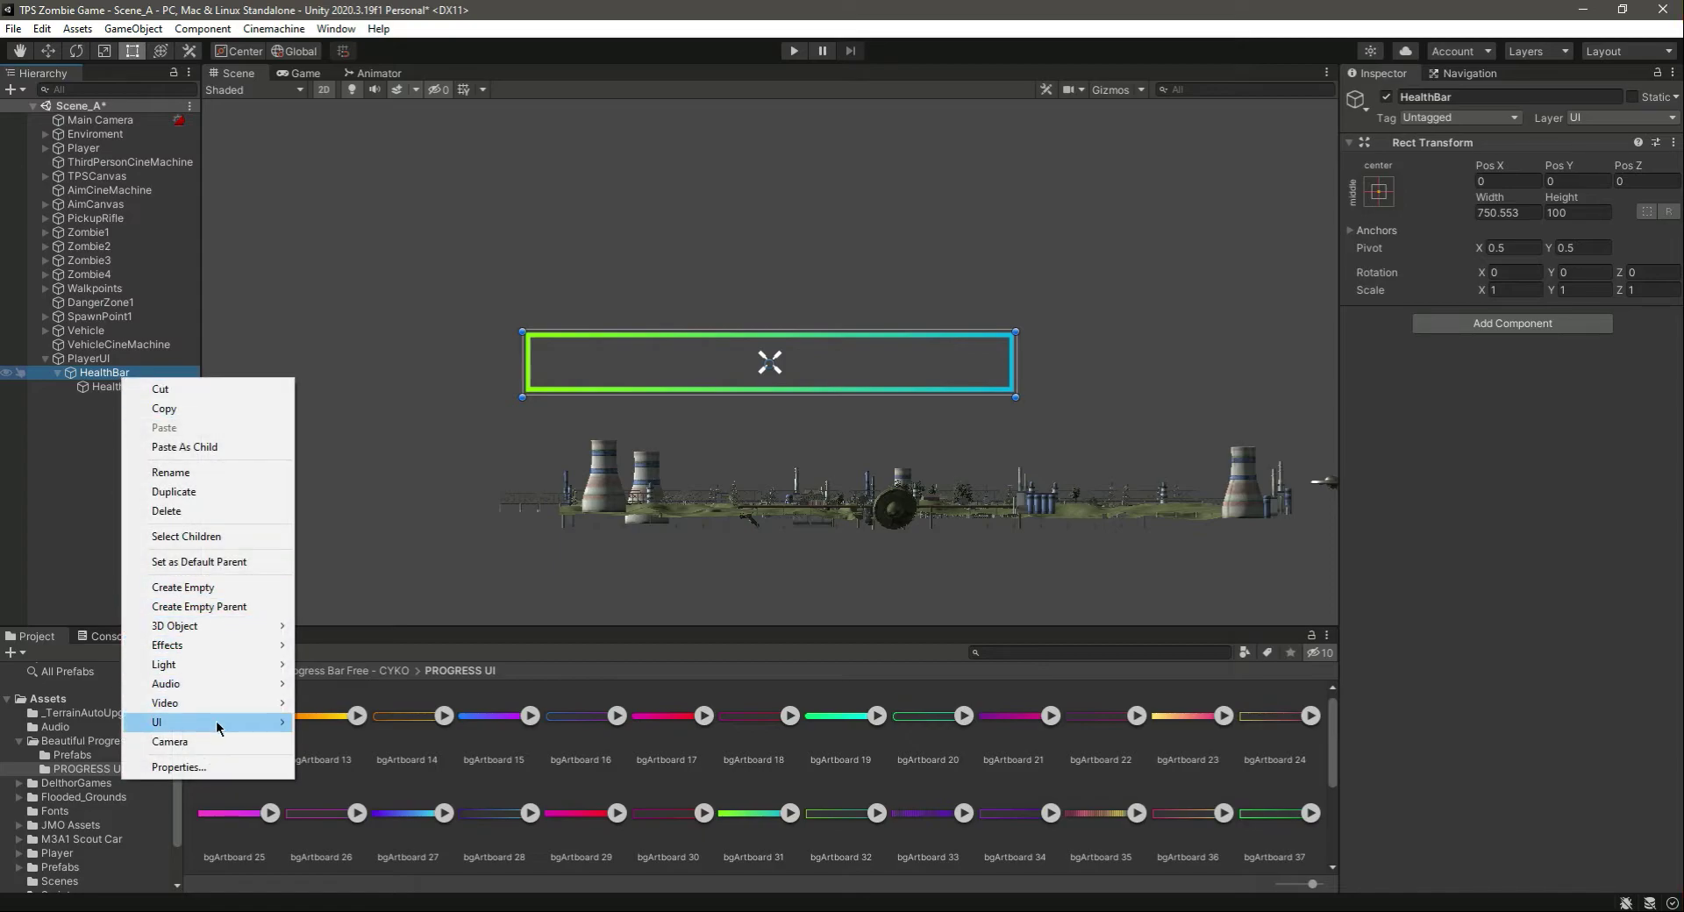
{"action": "mouse_move", "coordinate": [218, 727]}
{"action": "left_click", "coordinate": [385, 452]}
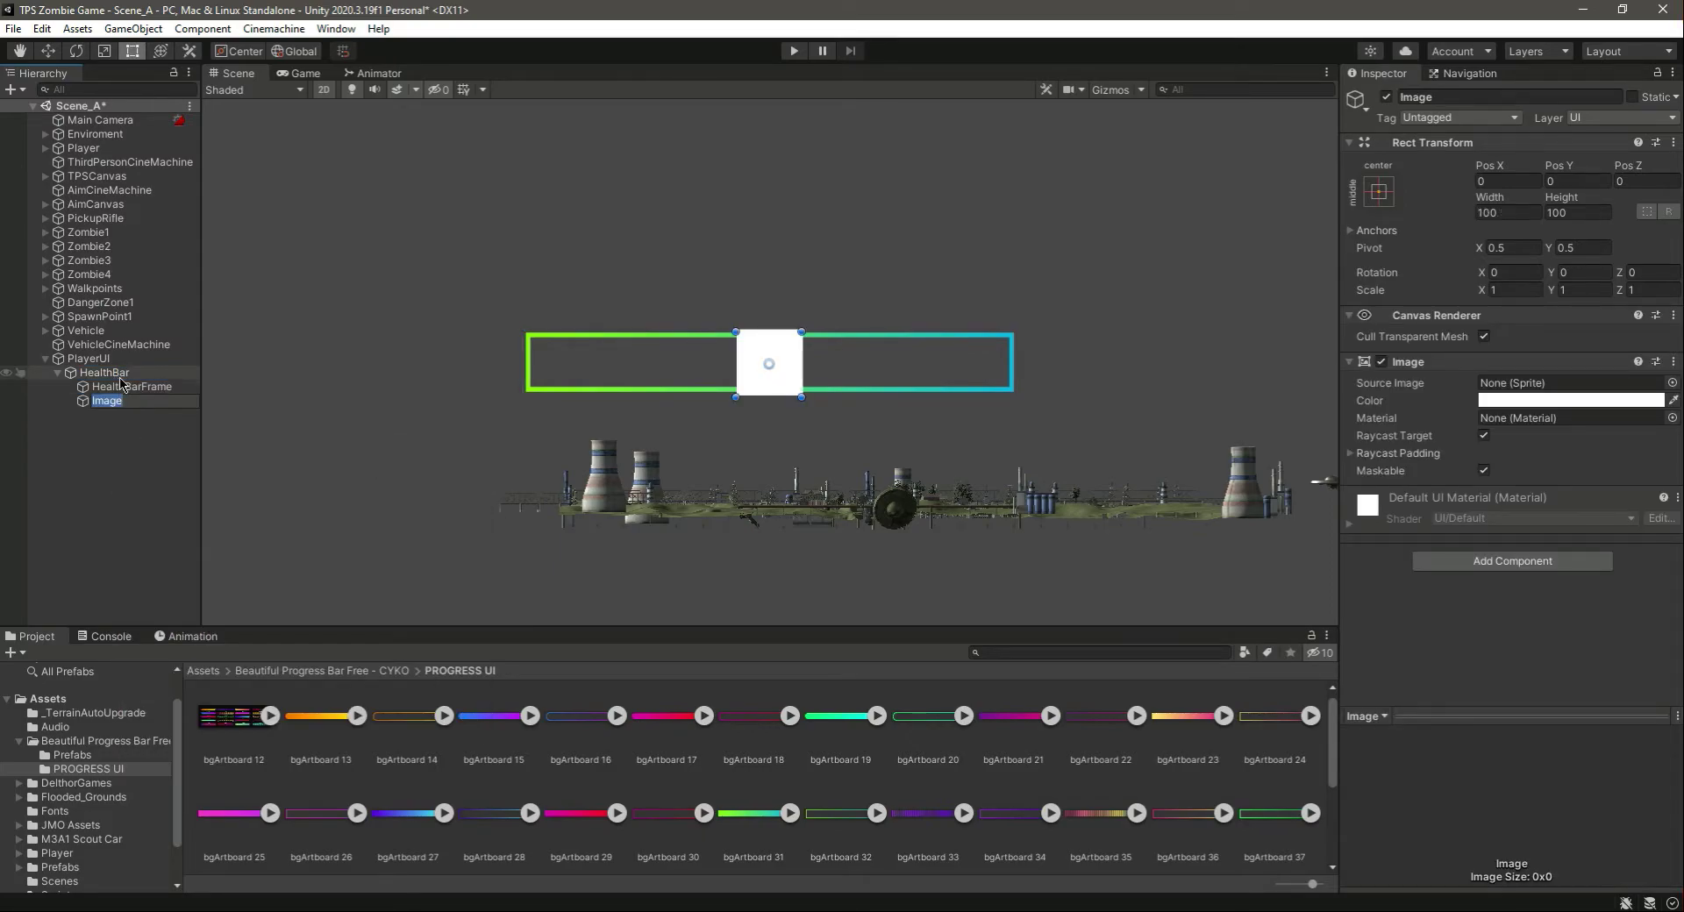
{"action": "type", "text": "HealthBar"}
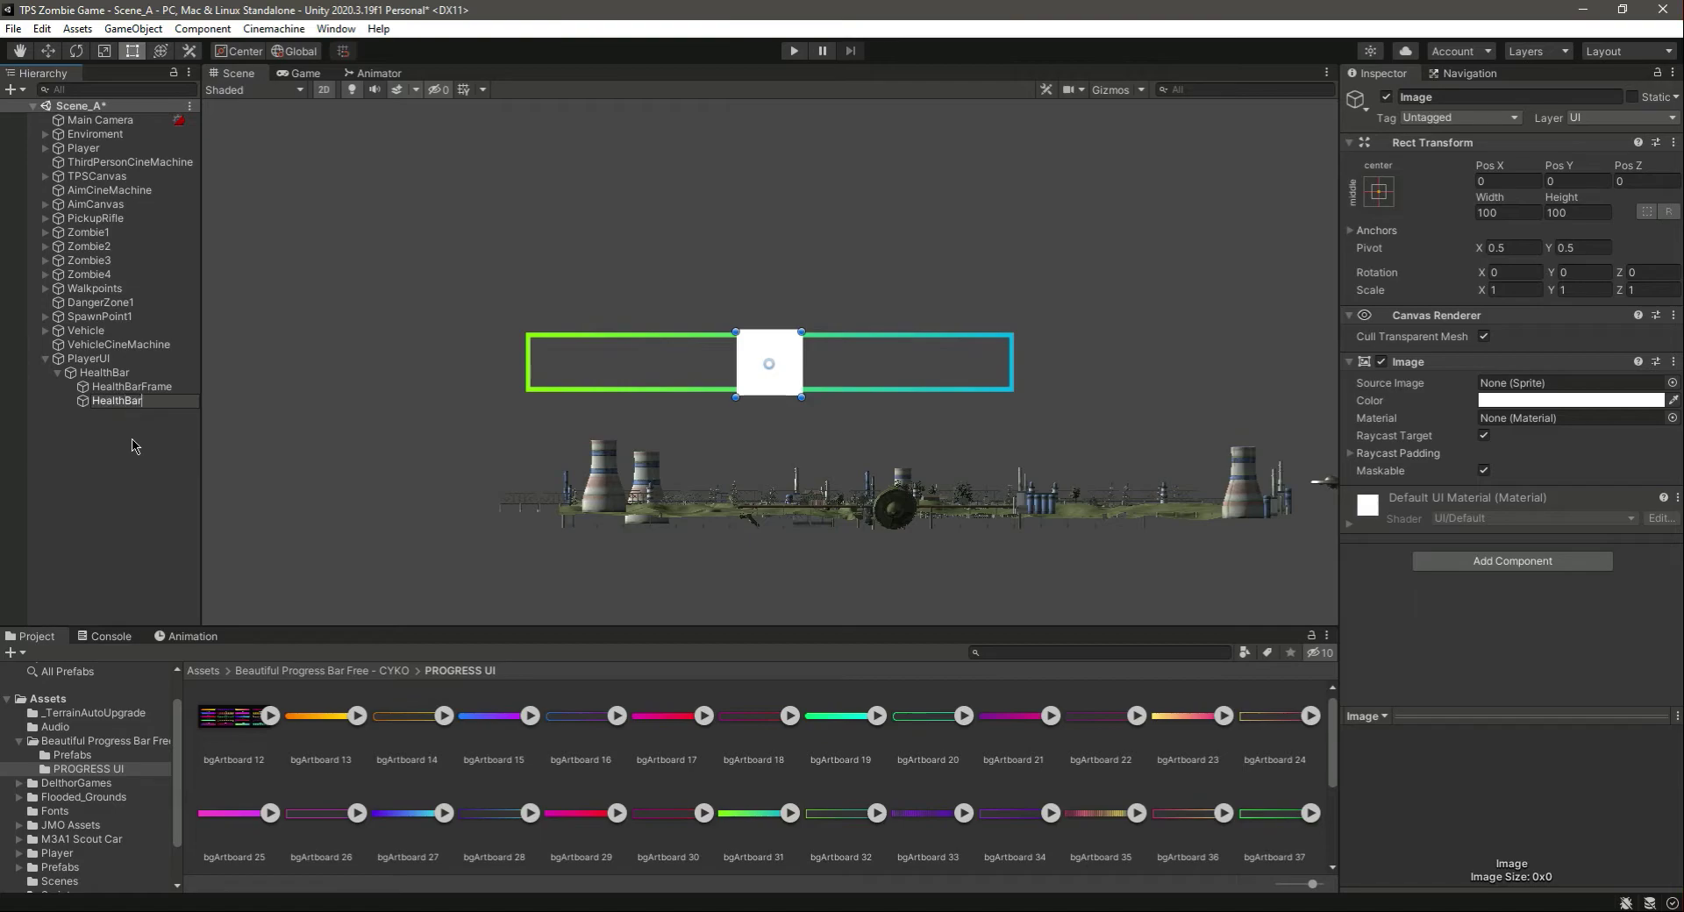
{"action": "type", "text": "Fill"}
{"action": "key", "text": "Return"}
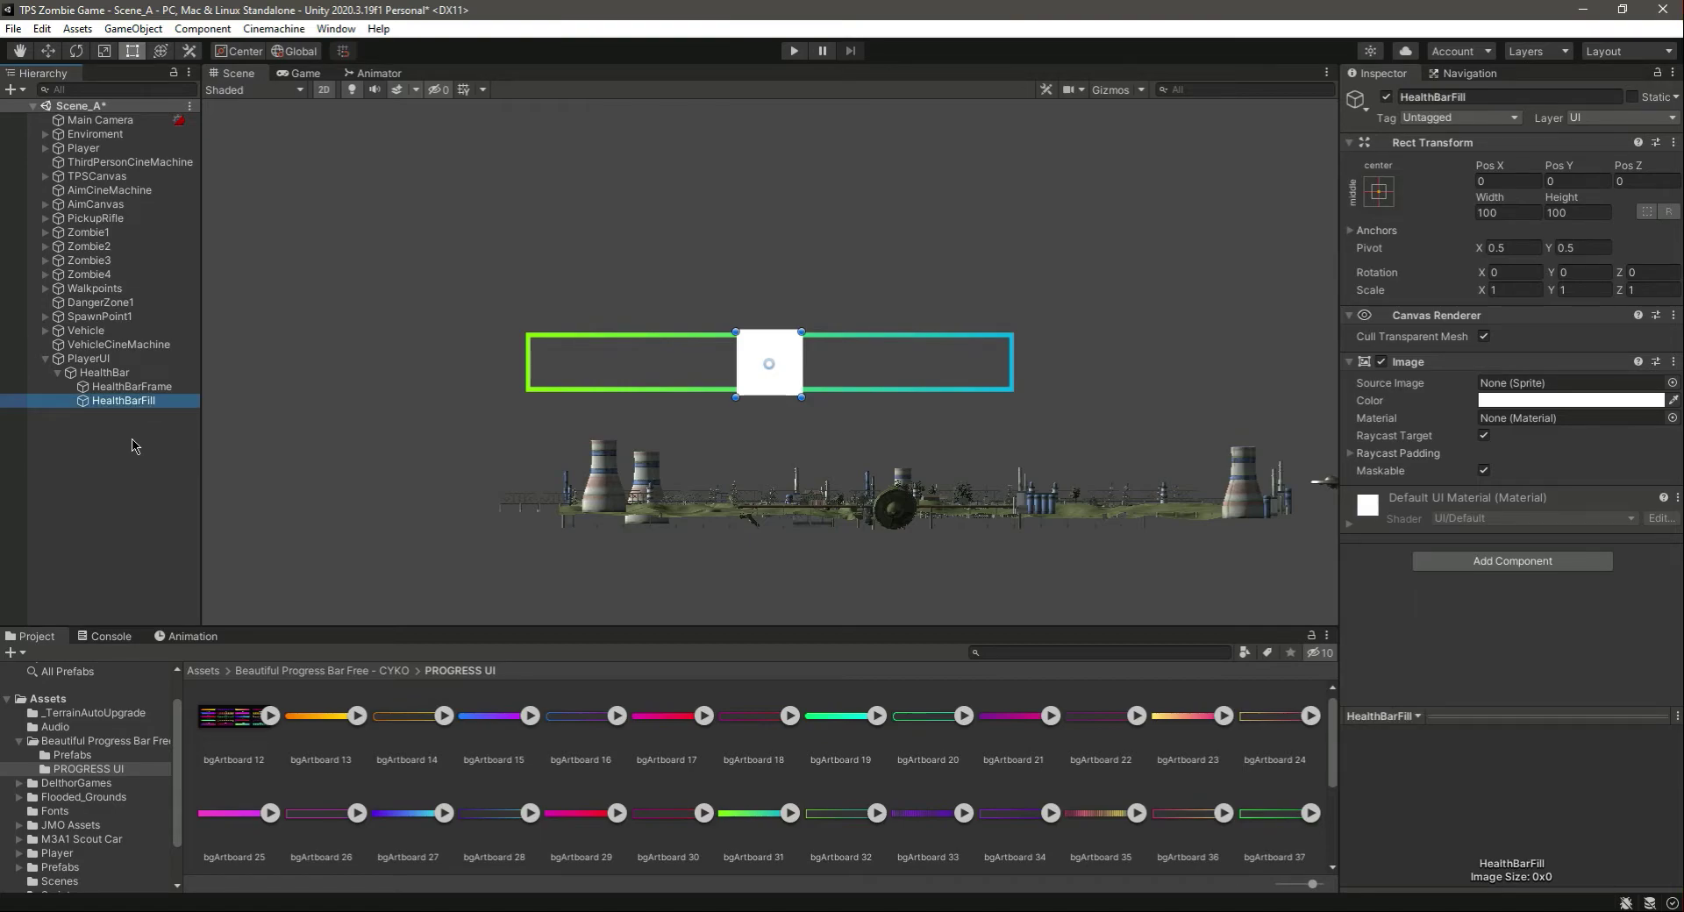
Step: Reorder HealthBarFill above HealthBarFrame inside HealthBar so the frame draws over it
{"action": "left_click_drag", "start_coordinate": [140, 401], "coordinate": [148, 387]}
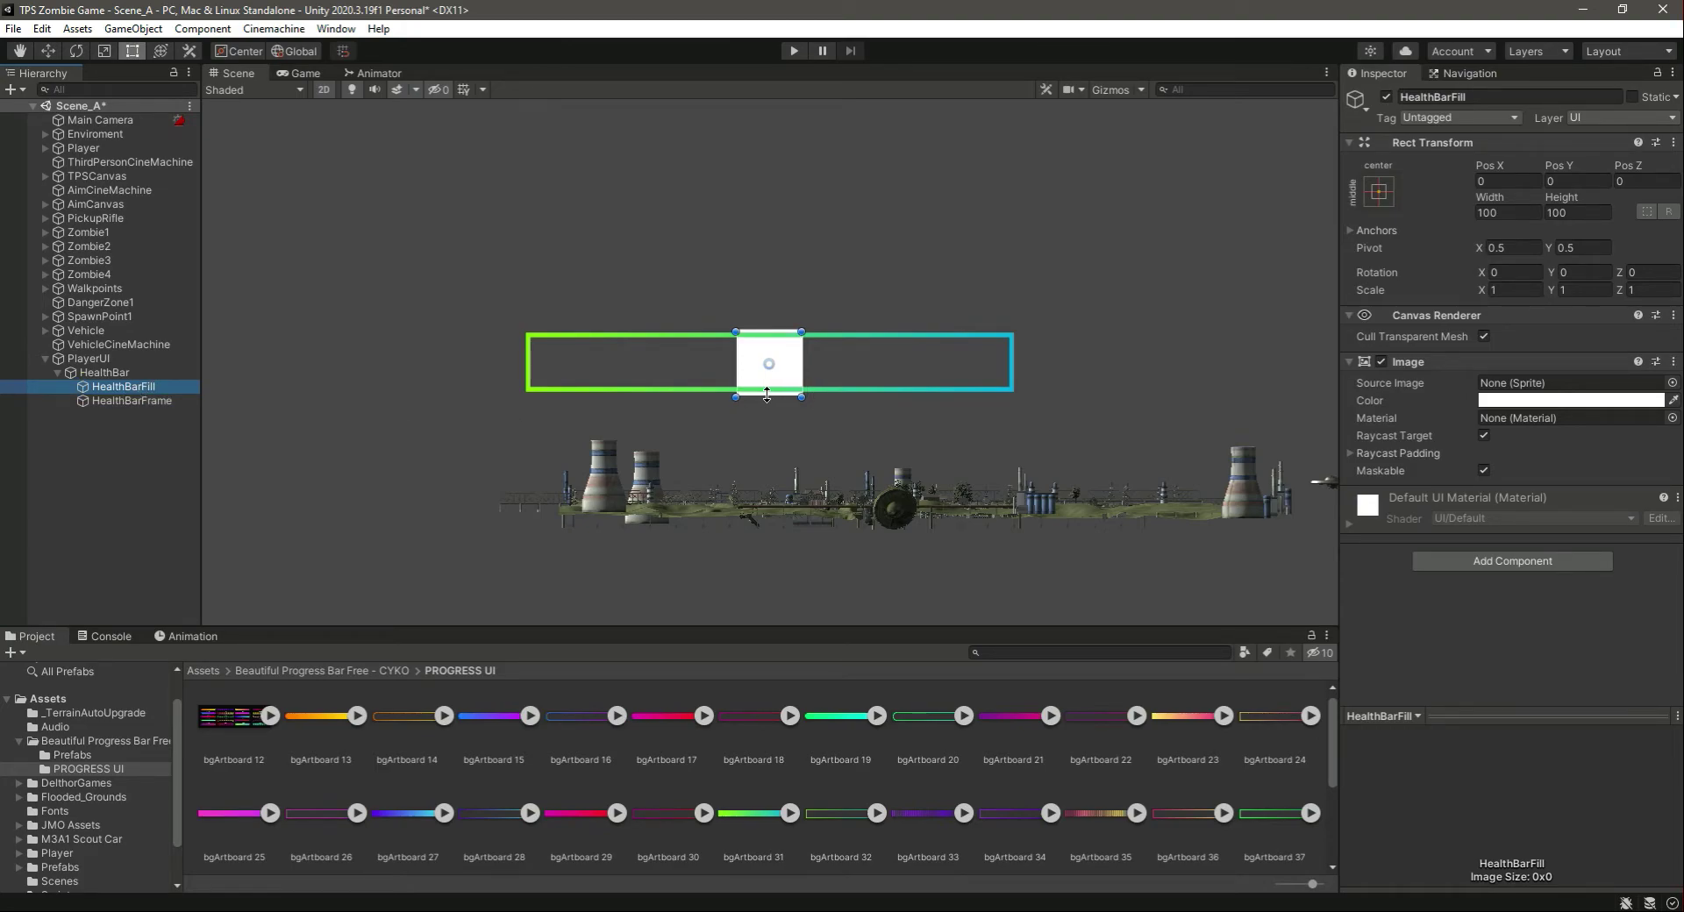
{"action": "left_click_drag", "start_coordinate": [260, 372], "coordinate": [156, 399]}
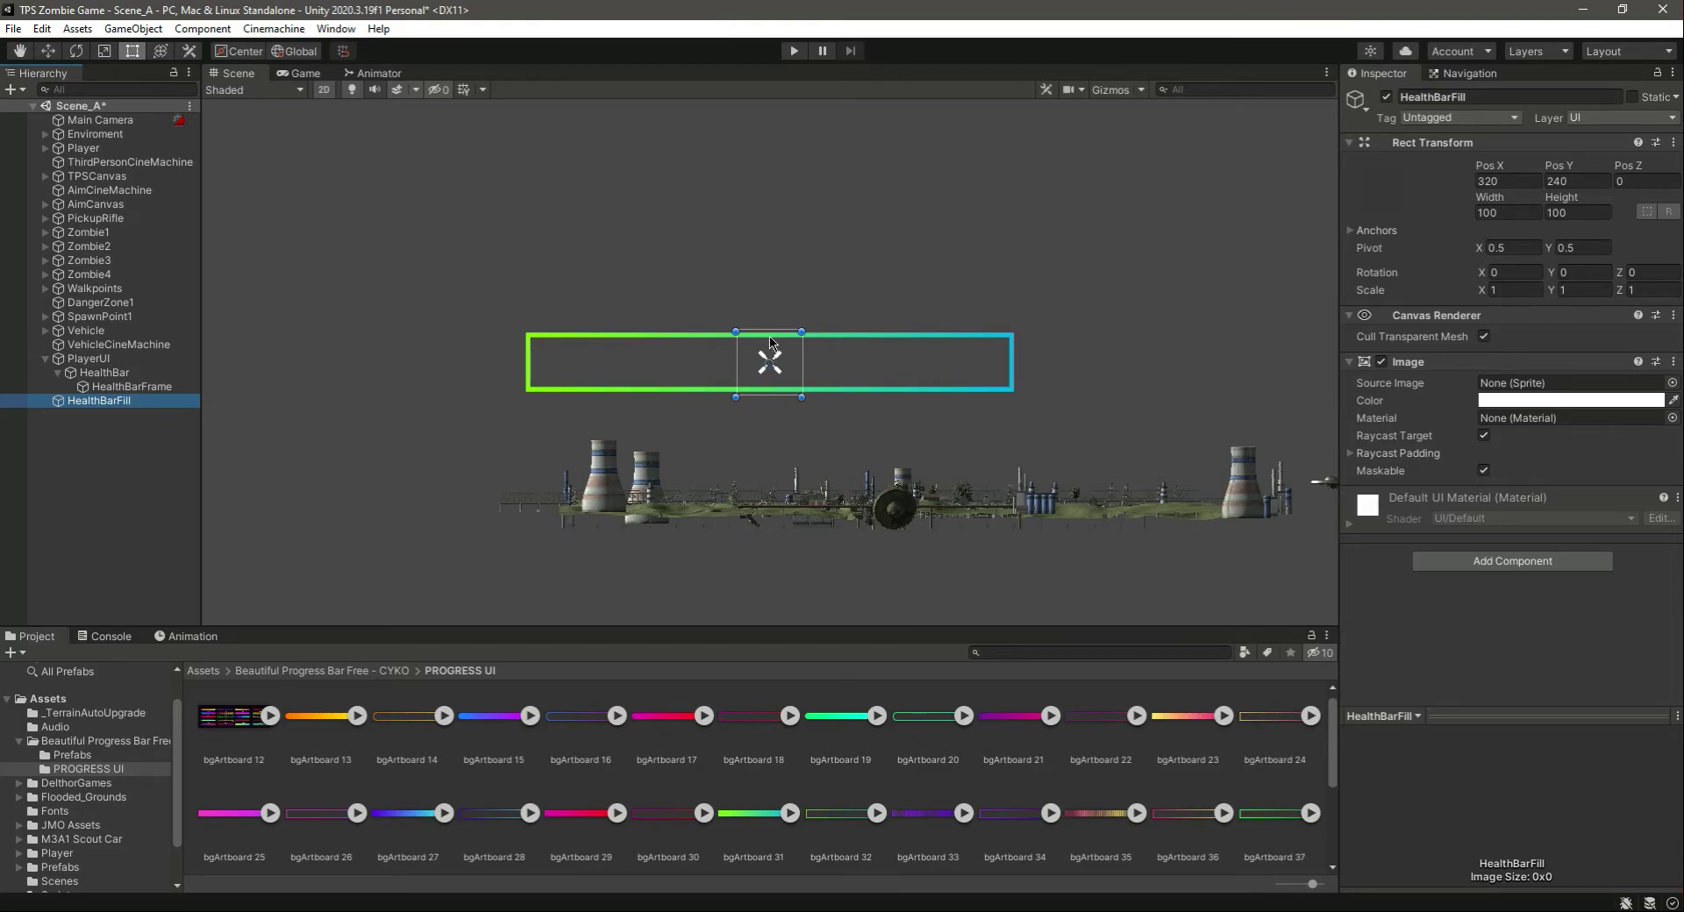
{"action": "left_click_drag", "start_coordinate": [123, 404], "coordinate": [139, 378]}
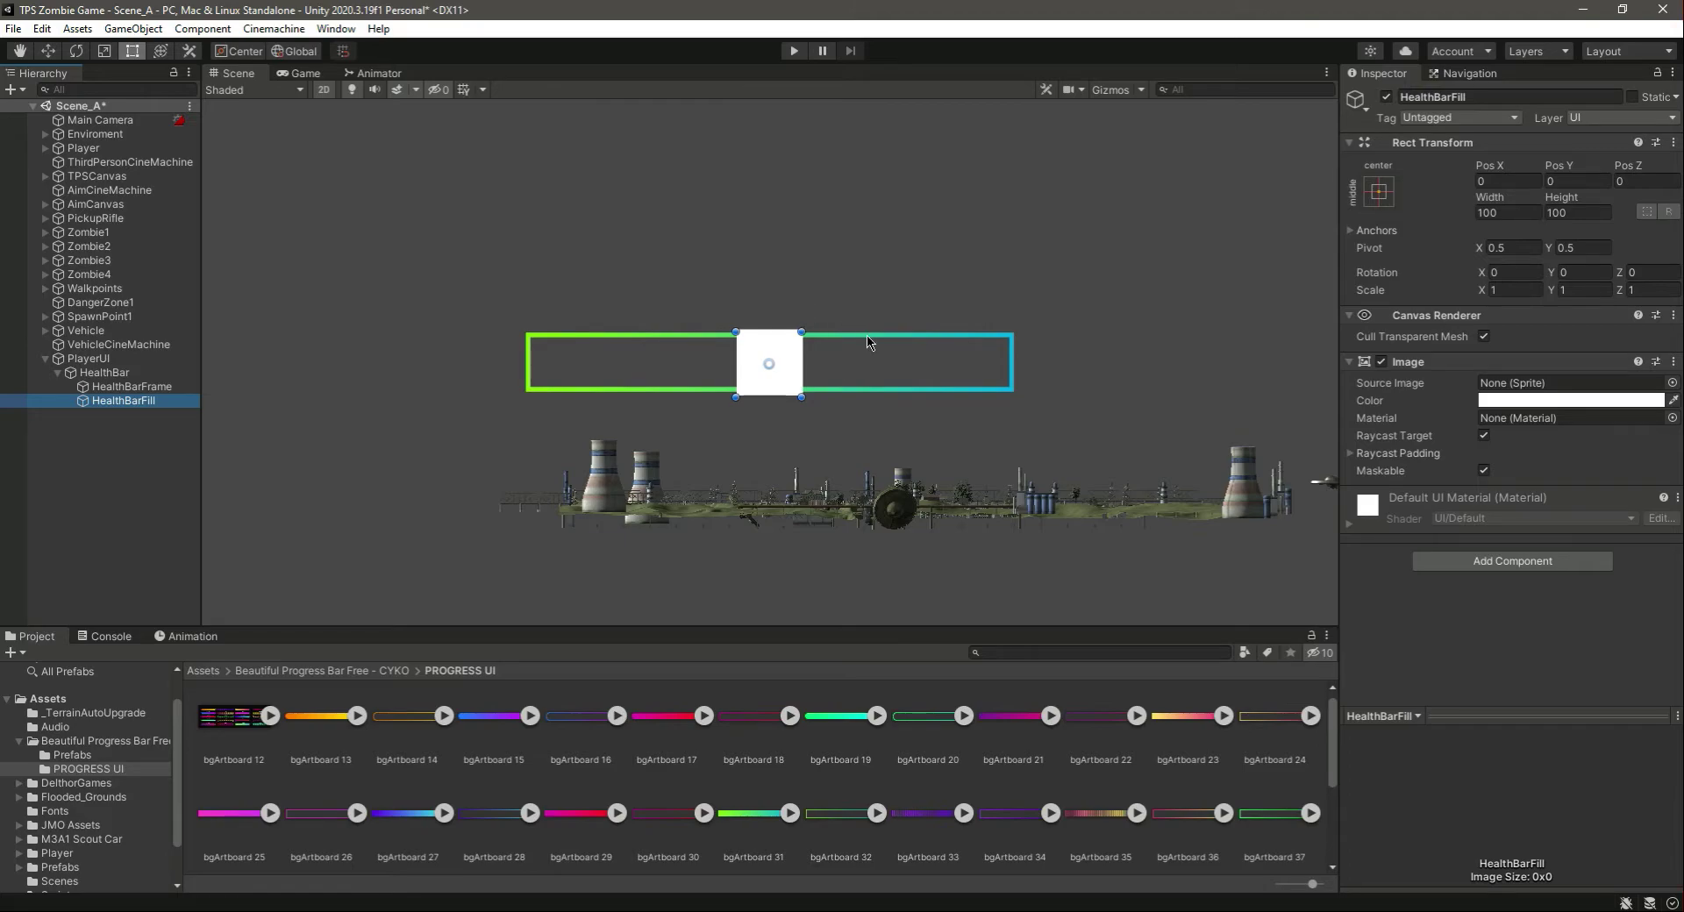
{"action": "mouse_move", "coordinate": [112, 410]}
{"action": "left_mouse_down"}
{"action": "mouse_move", "coordinate": [123, 384]}
{"action": "mouse_move", "coordinate": [144, 382]}
{"action": "left_mouse_up"}
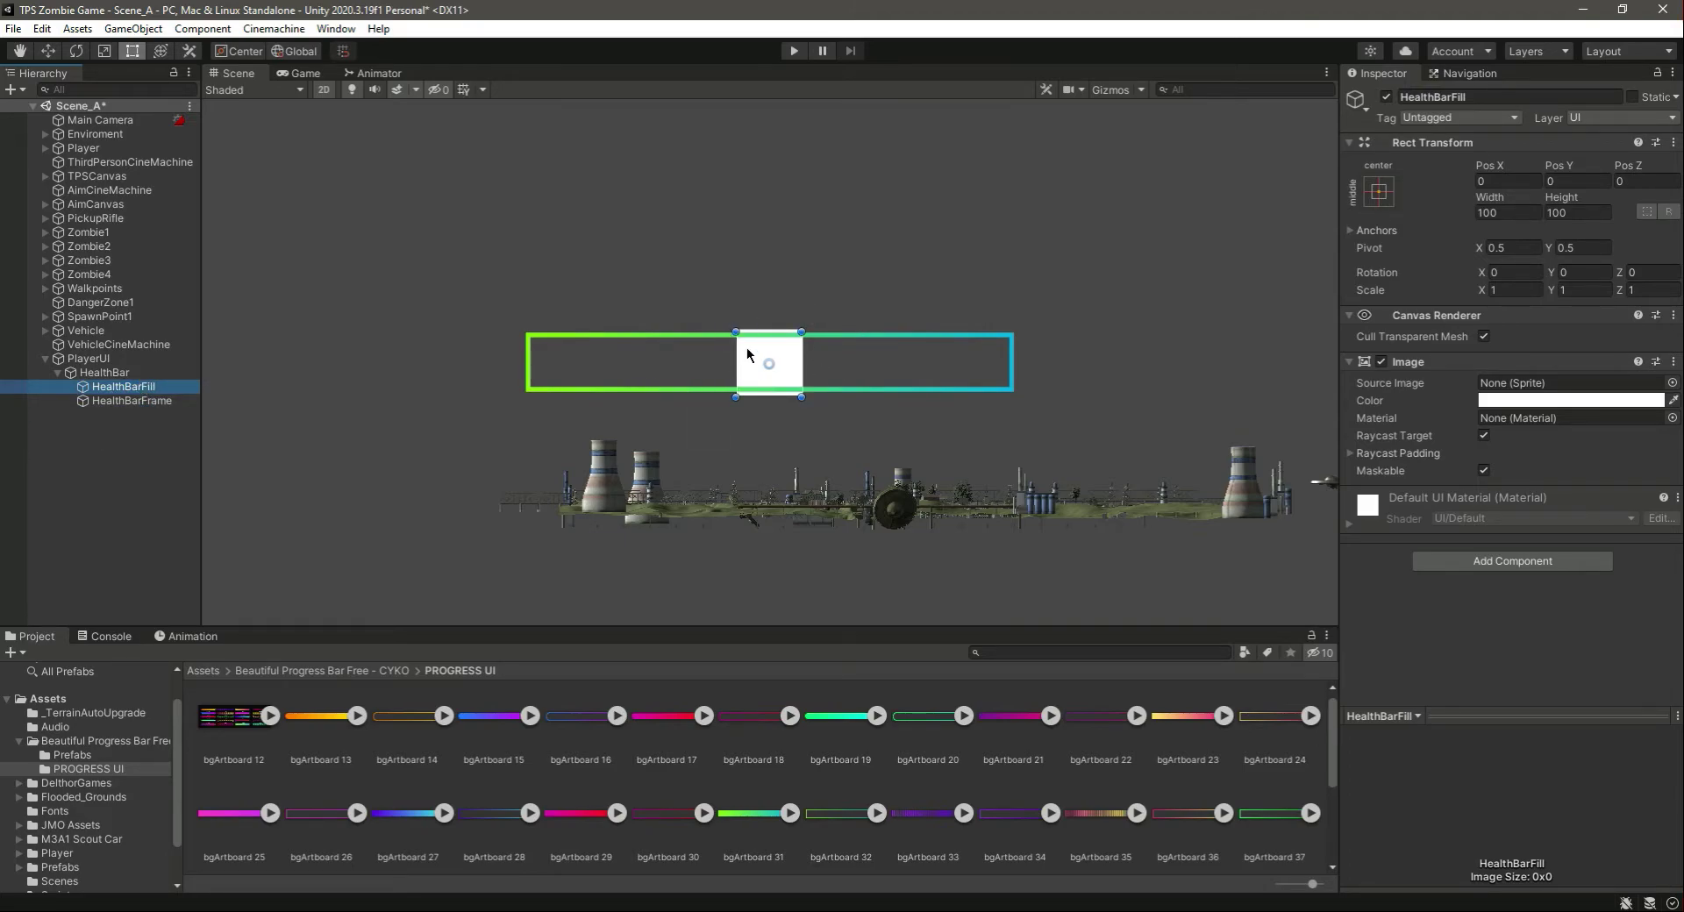
{"action": "left_click", "coordinate": [134, 400]}
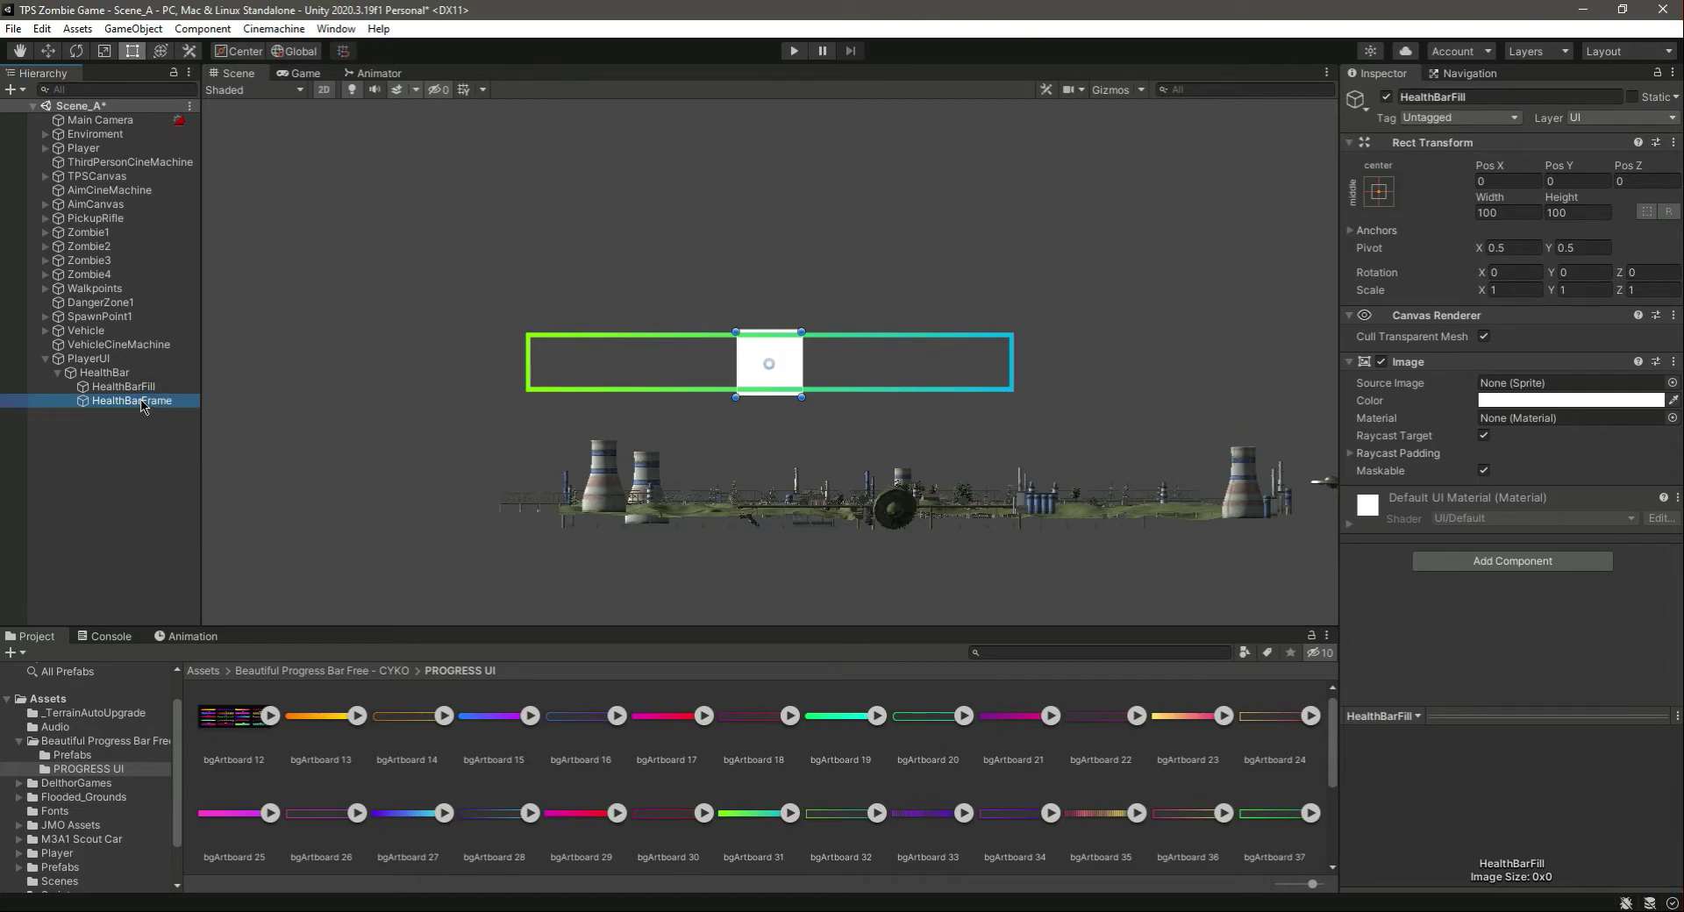
{"action": "left_click", "coordinate": [135, 388]}
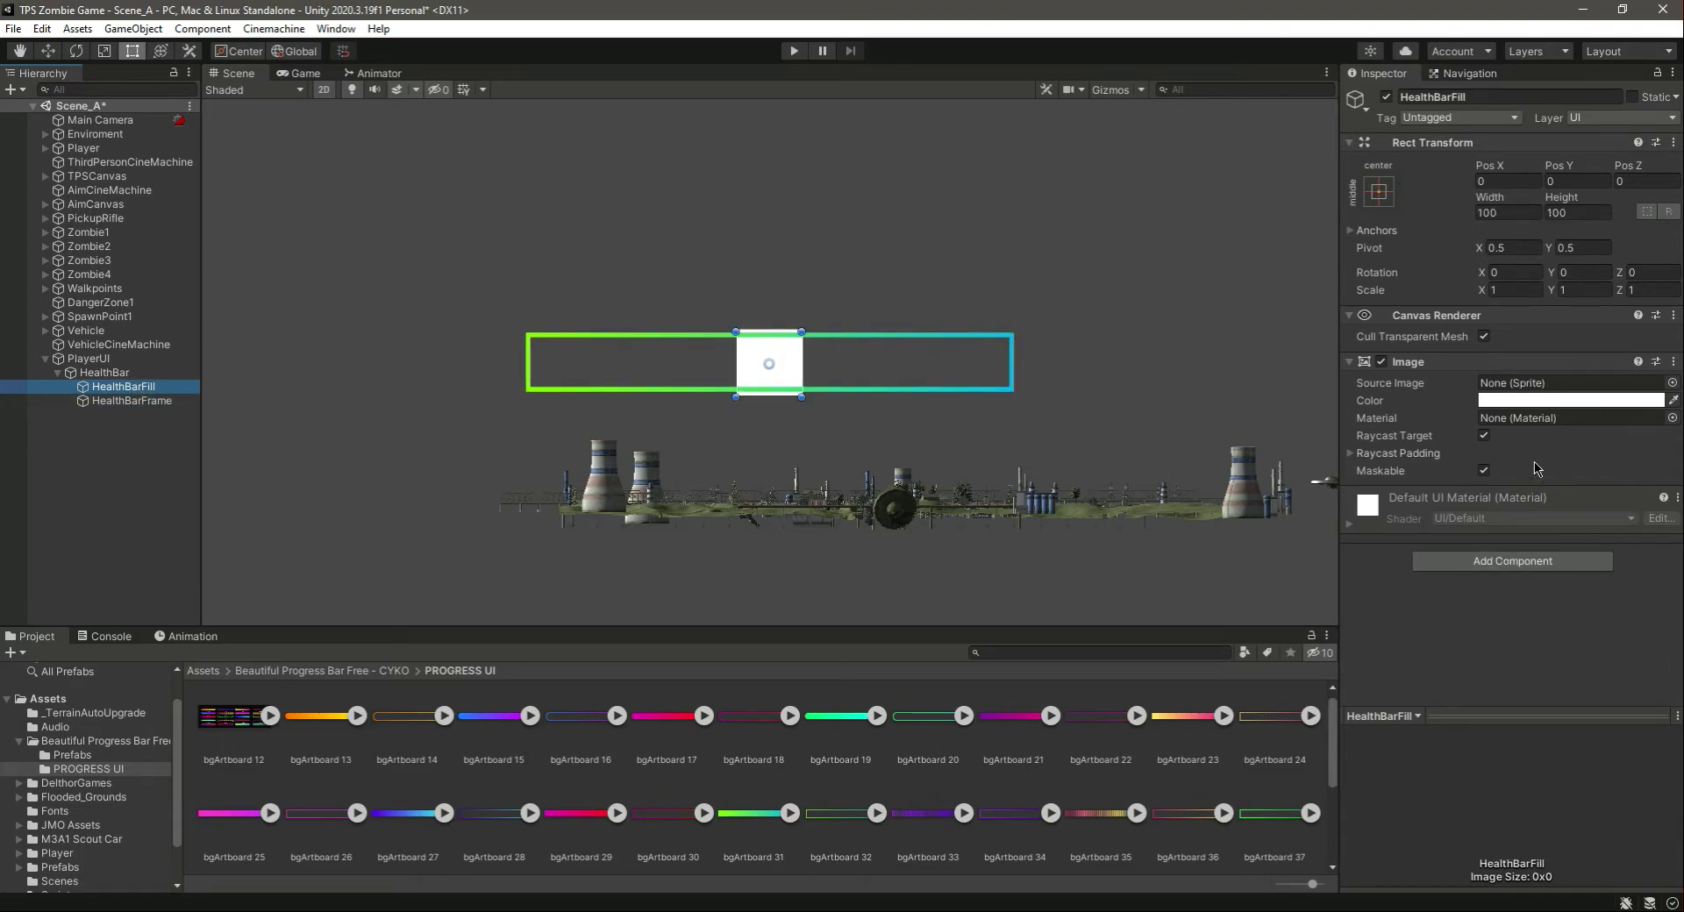
Step: Assign the bgArtboard 31 gradient to HealthBarFill at its native 714×63 size
{"action": "left_click_drag", "start_coordinate": [753, 814], "coordinate": [1566, 386]}
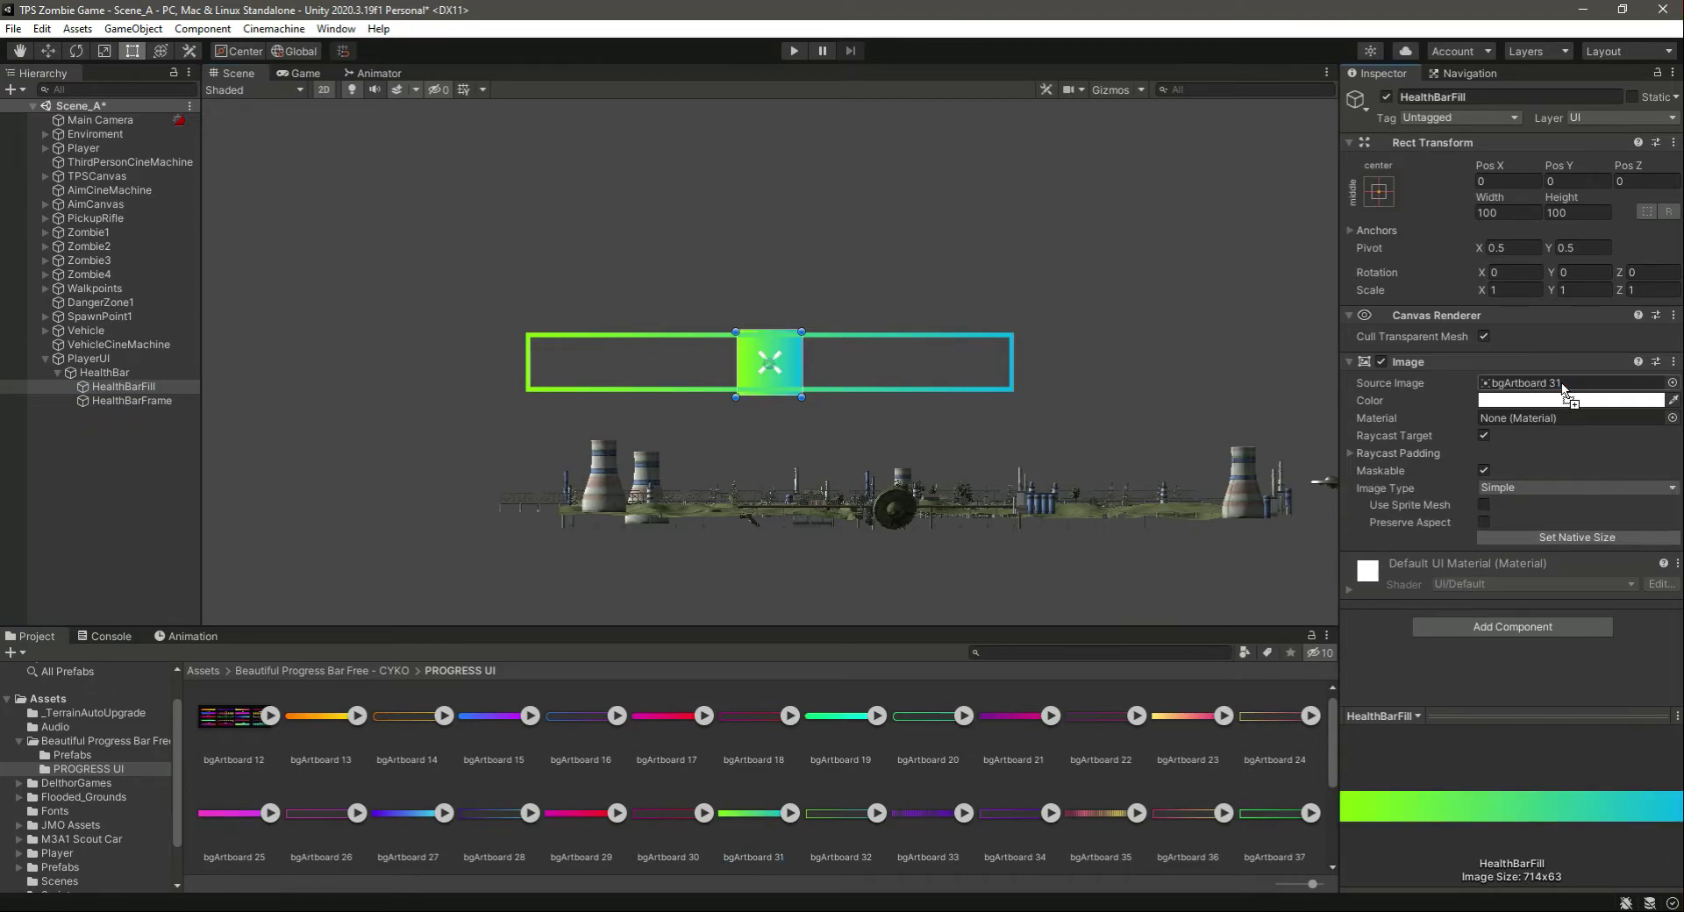
{"action": "left_click", "coordinate": [1582, 541]}
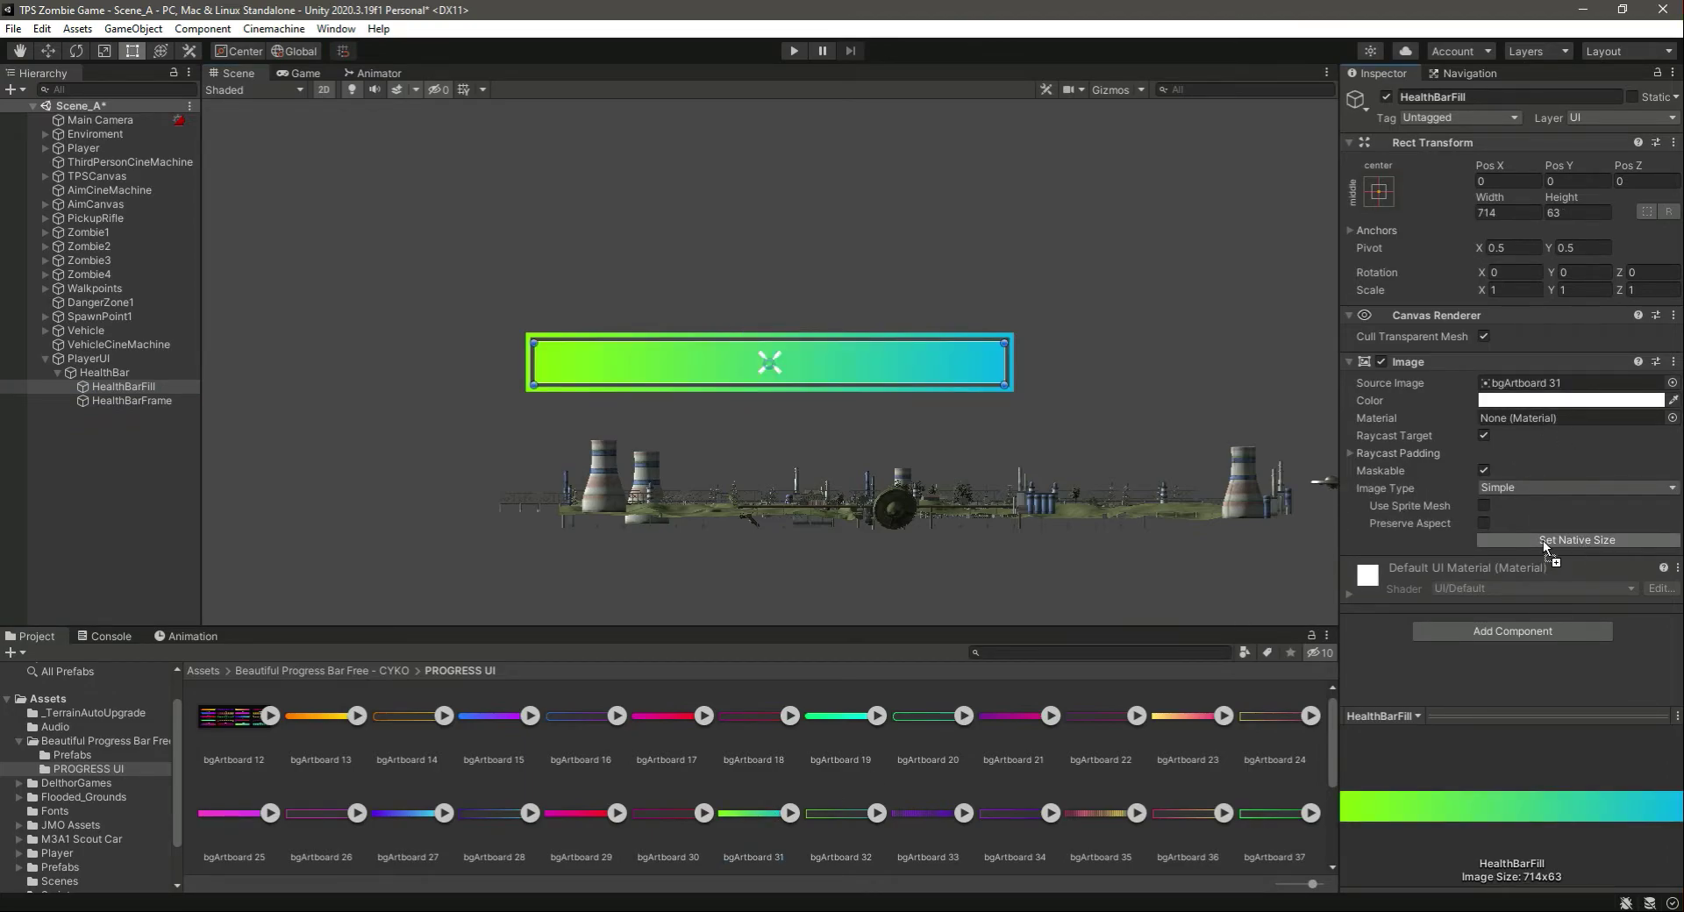
{"action": "left_click", "coordinate": [130, 367]}
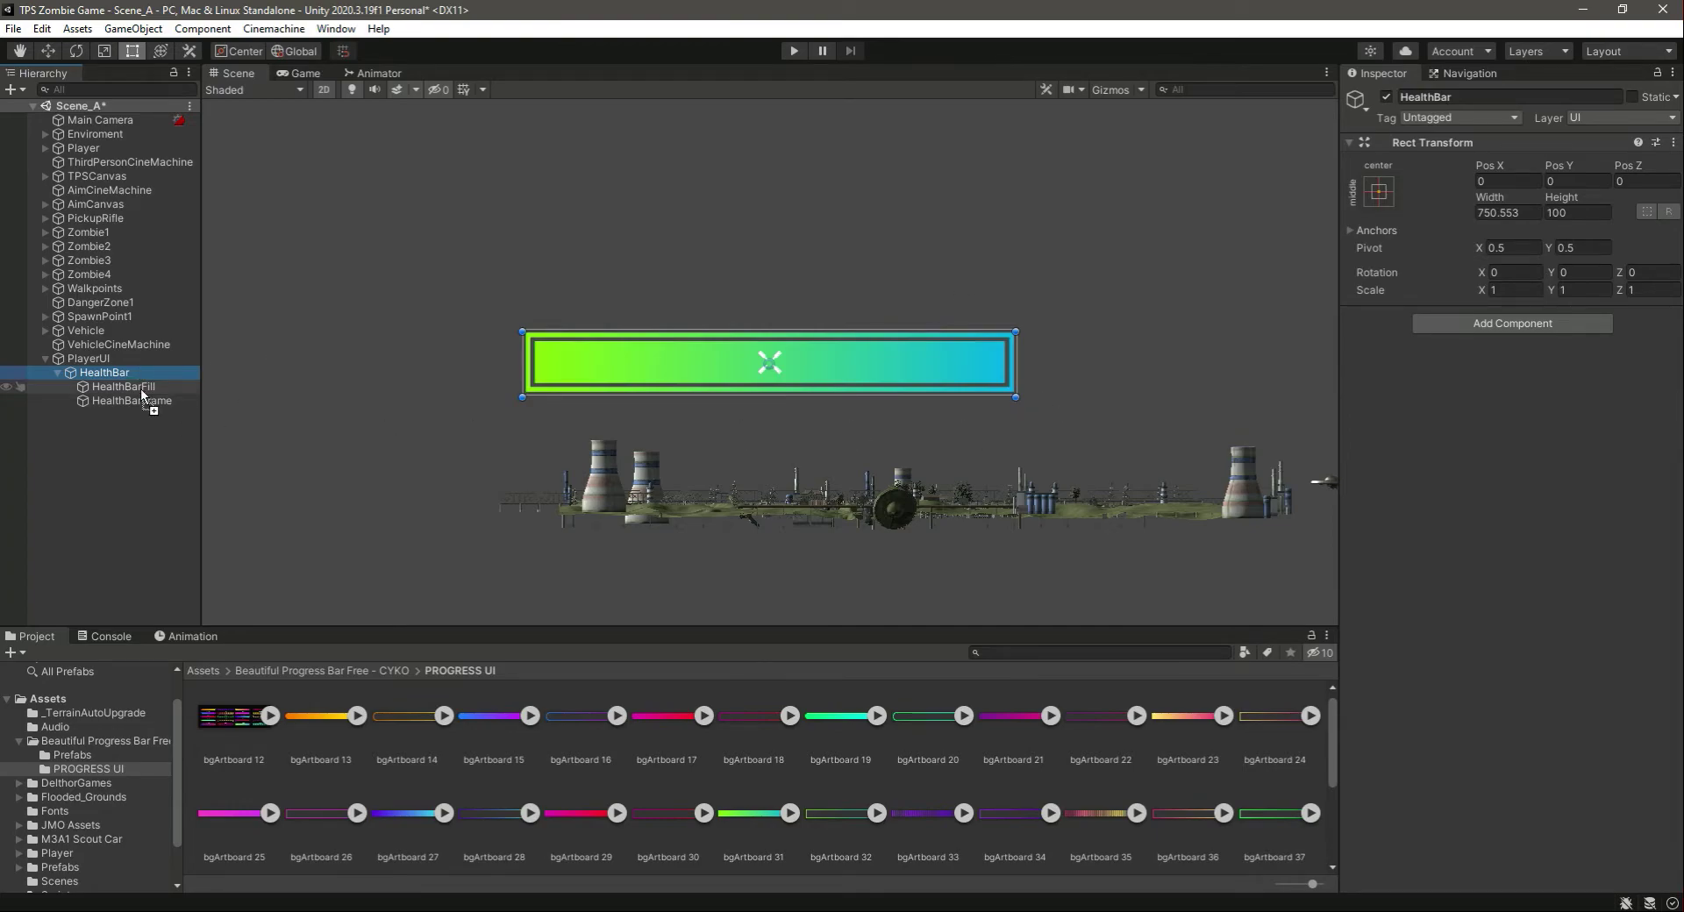
{"action": "left_click", "coordinate": [141, 388]}
{"action": "left_click", "coordinate": [150, 402]}
{"action": "left_click", "coordinate": [130, 471]}
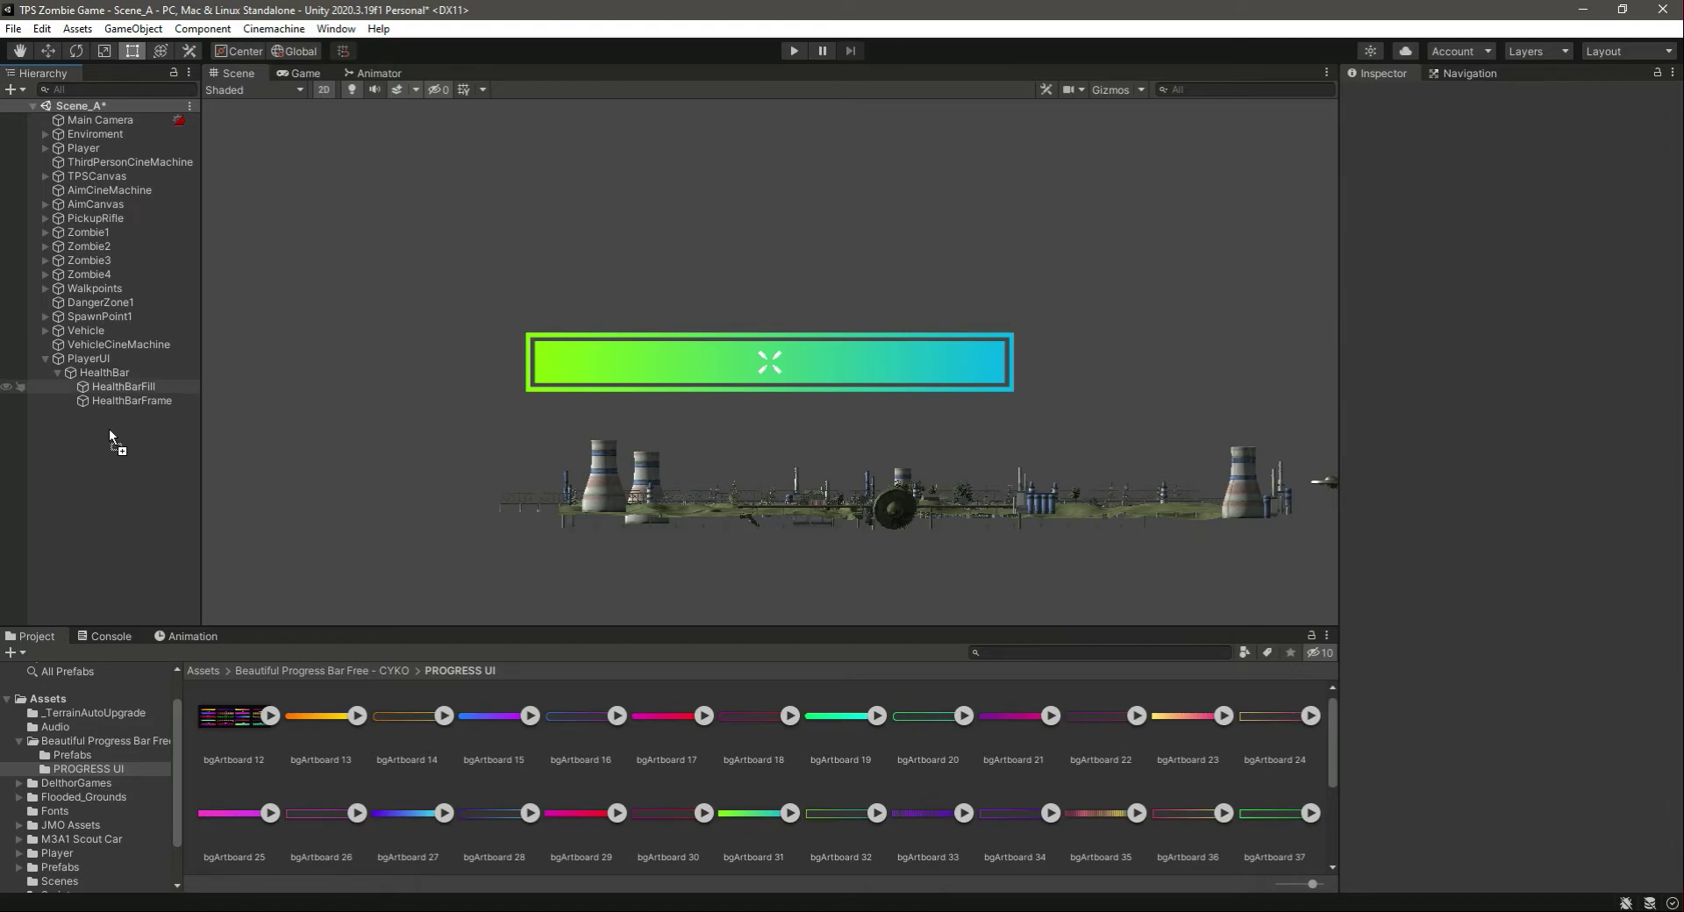
Step: Test narrowing the fill's width from its right edge, then undo to keep the full fill
{"action": "left_click", "coordinate": [137, 391]}
{"action": "left_click_drag", "start_coordinate": [1001, 365], "coordinate": [584, 381]}
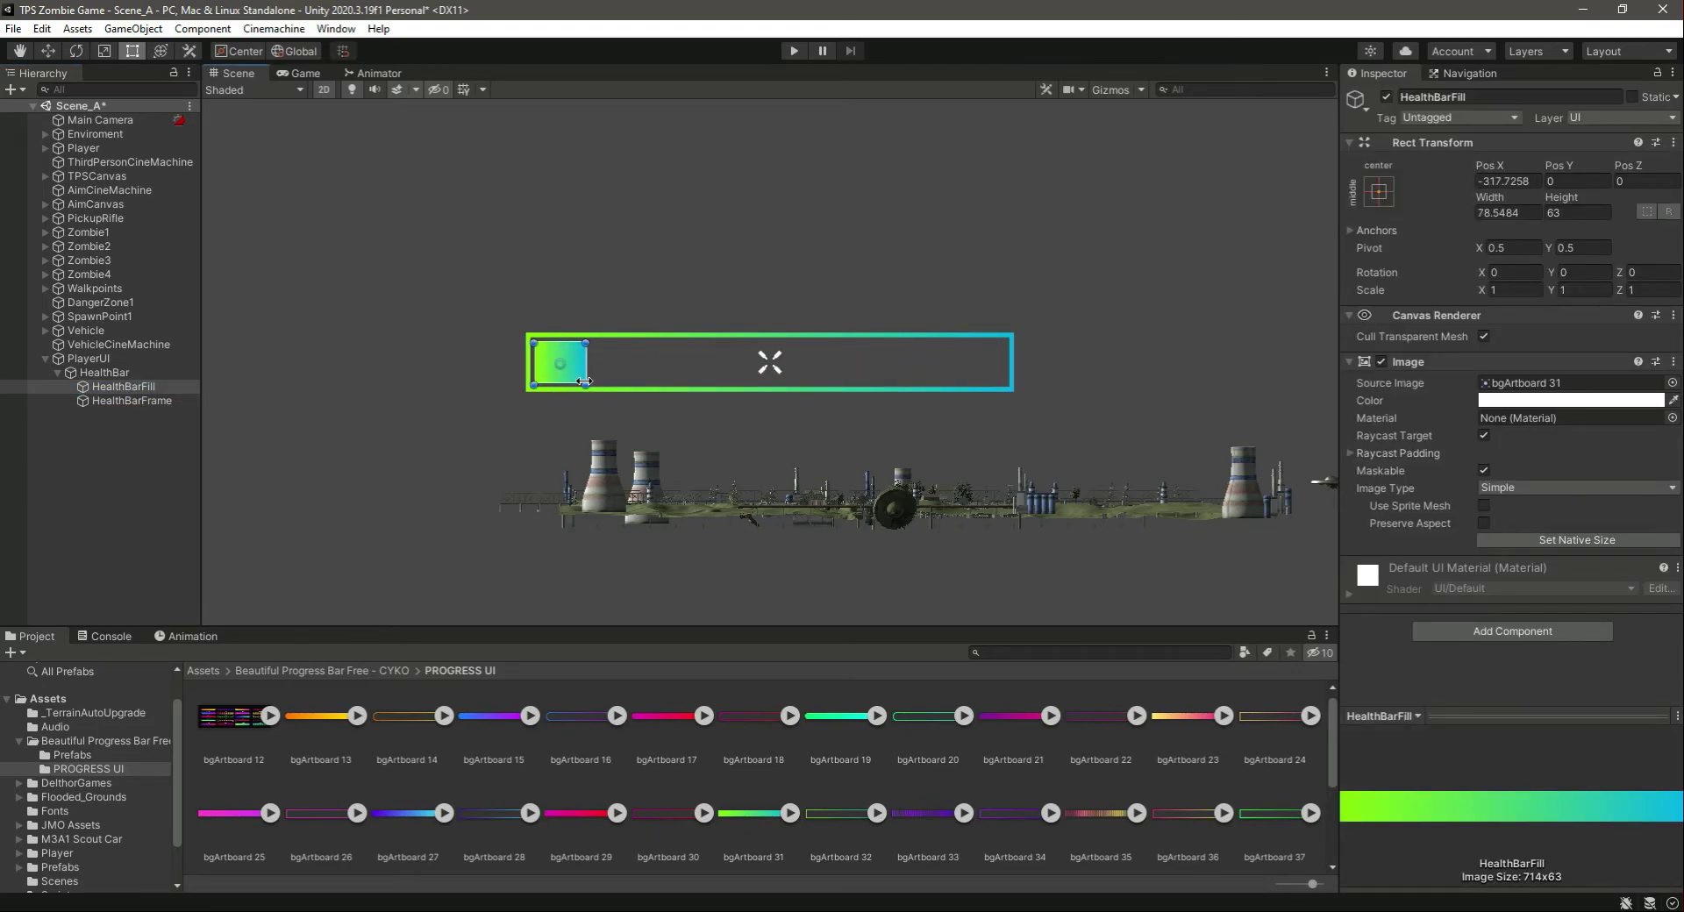
{"action": "key", "text": "ctrl+z"}
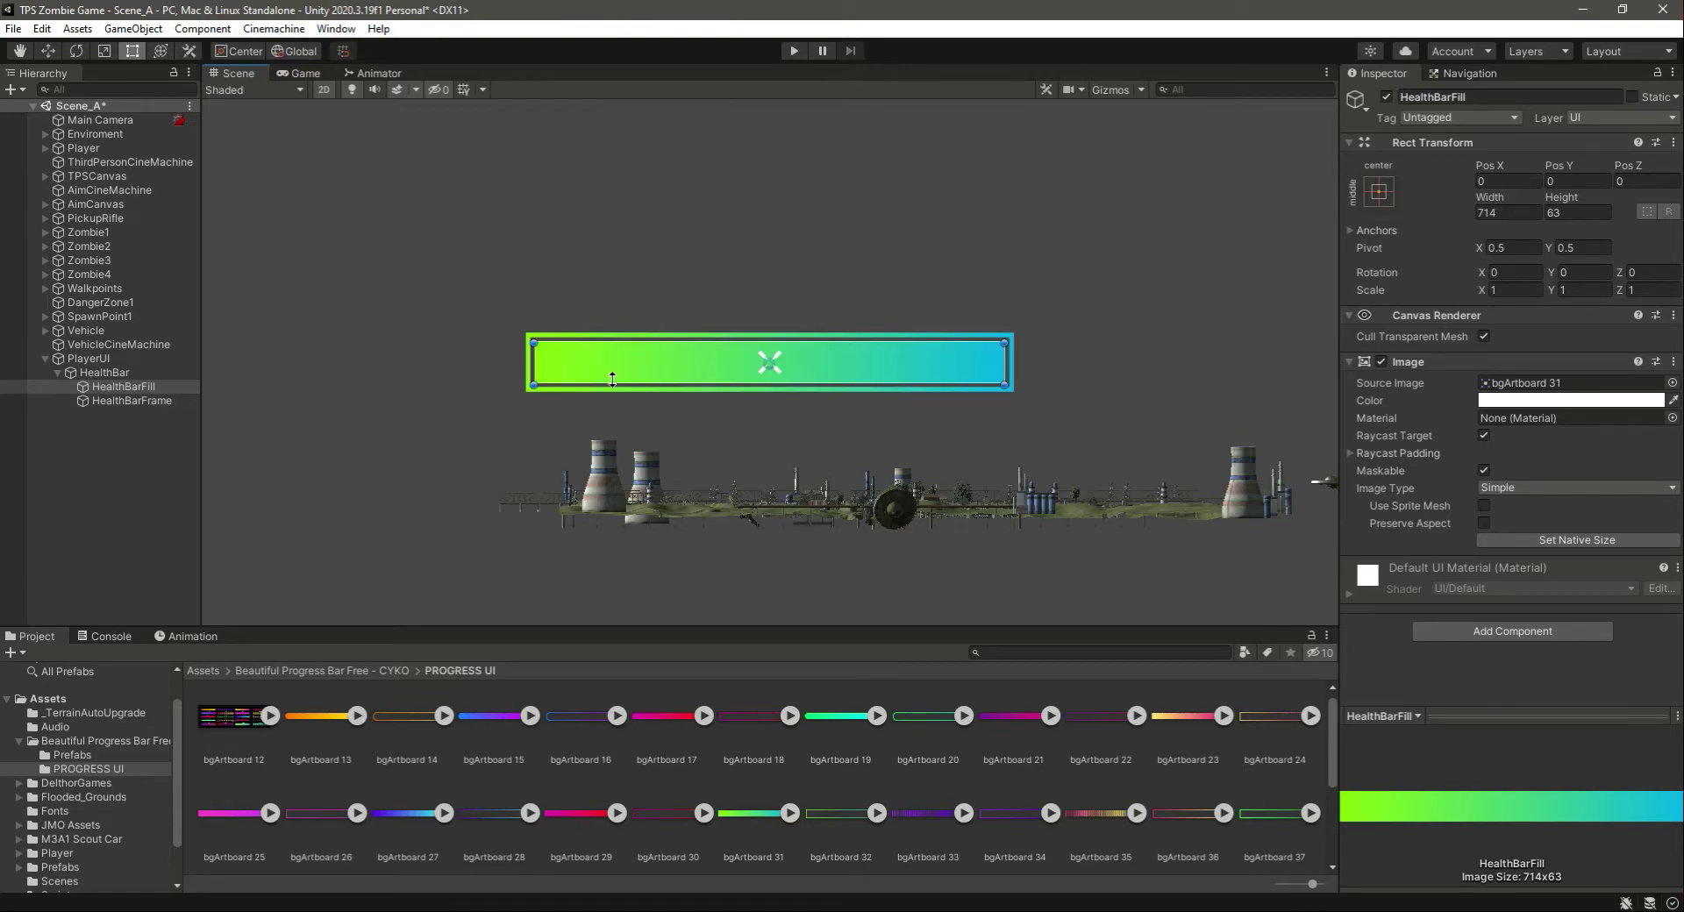
{"action": "mouse_move", "coordinate": [1004, 366]}
{"action": "left_mouse_down"}
{"action": "mouse_move", "coordinate": [552, 385]}
{"action": "mouse_move", "coordinate": [784, 369]}
{"action": "left_mouse_up"}
{"action": "key", "text": "ctrl+z"}
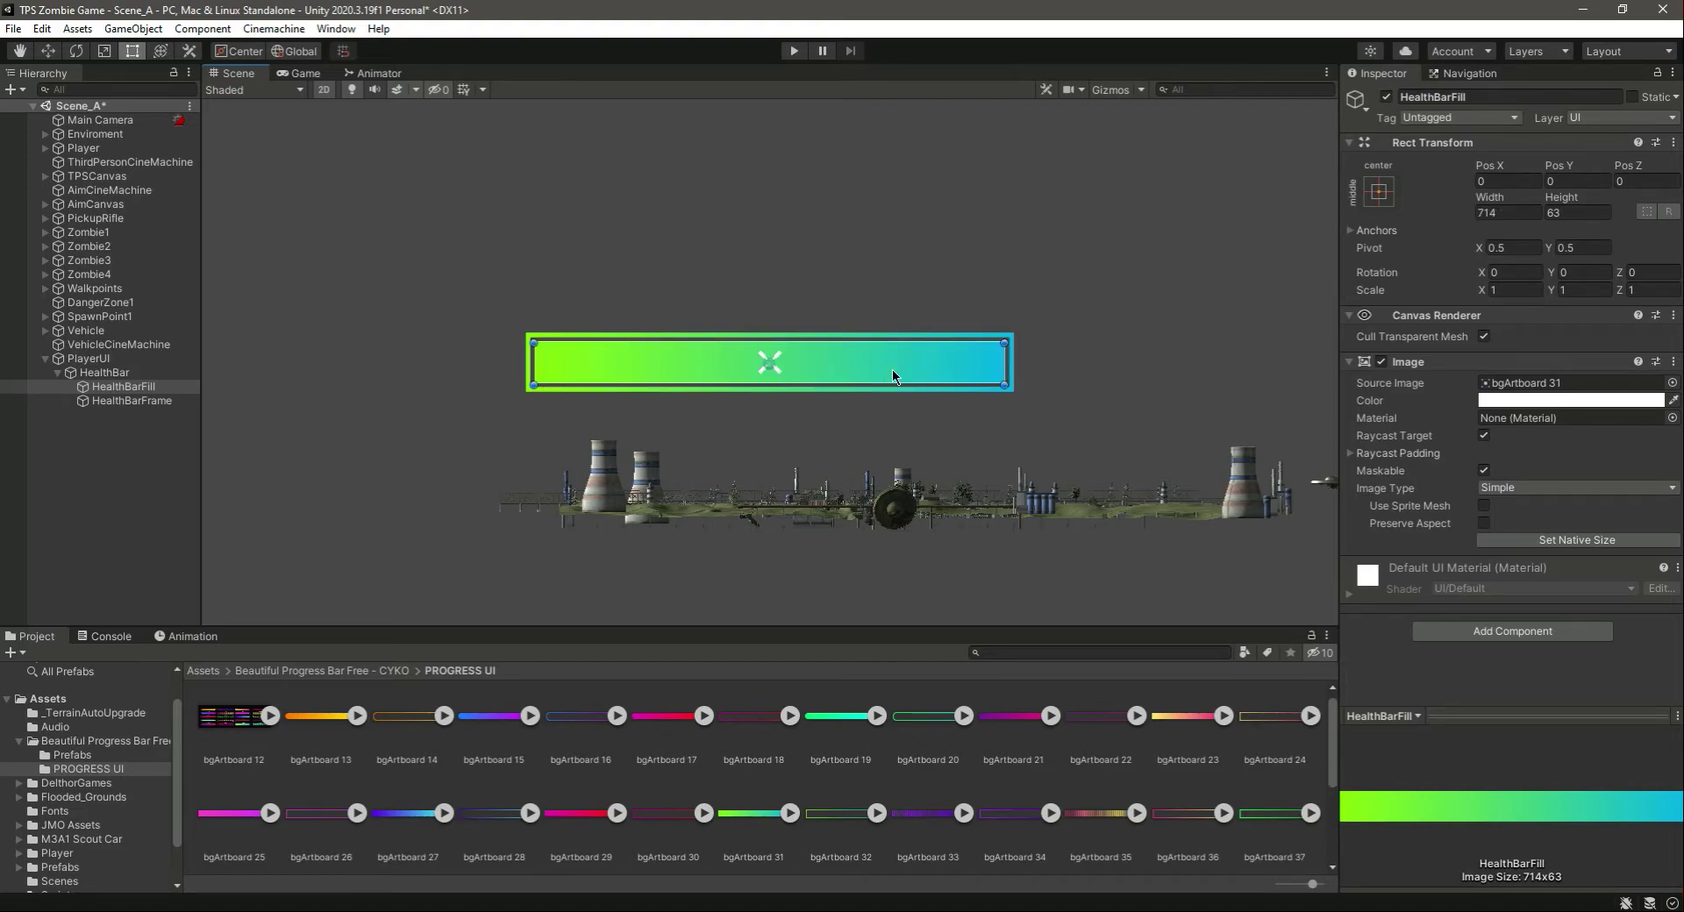
Step: Add a Slider to HealthBar, uncheck Interactable, and set Transition and Navigation to None
{"action": "left_click", "coordinate": [1098, 364]}
{"action": "left_click", "coordinate": [114, 372]}
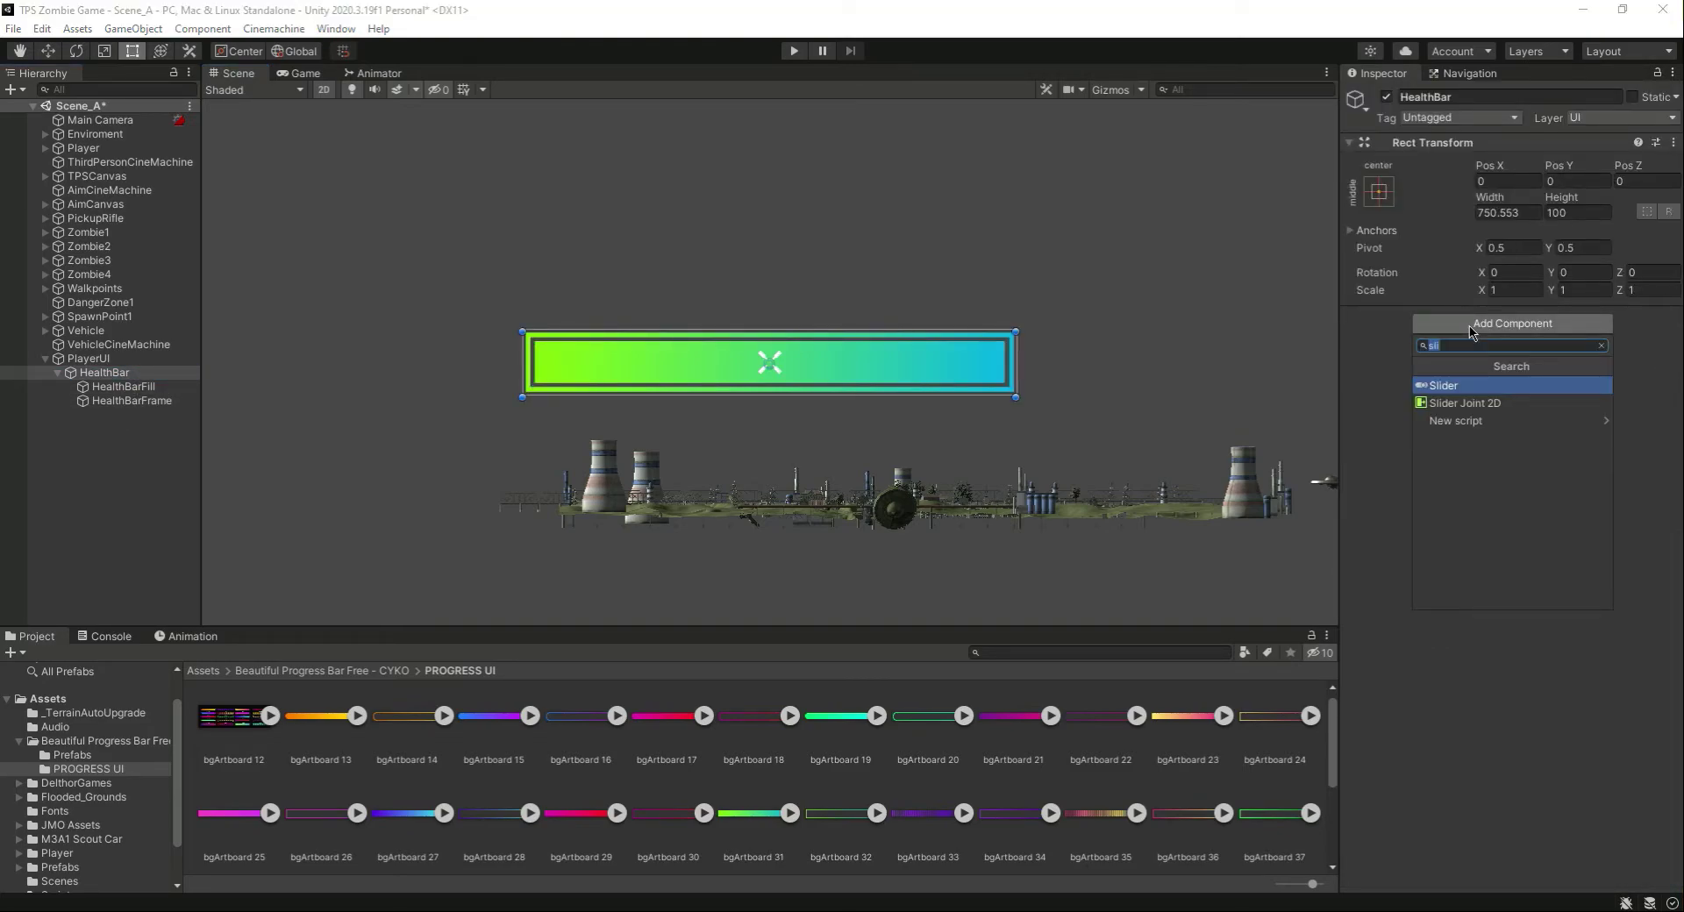
{"action": "key", "text": "Return"}
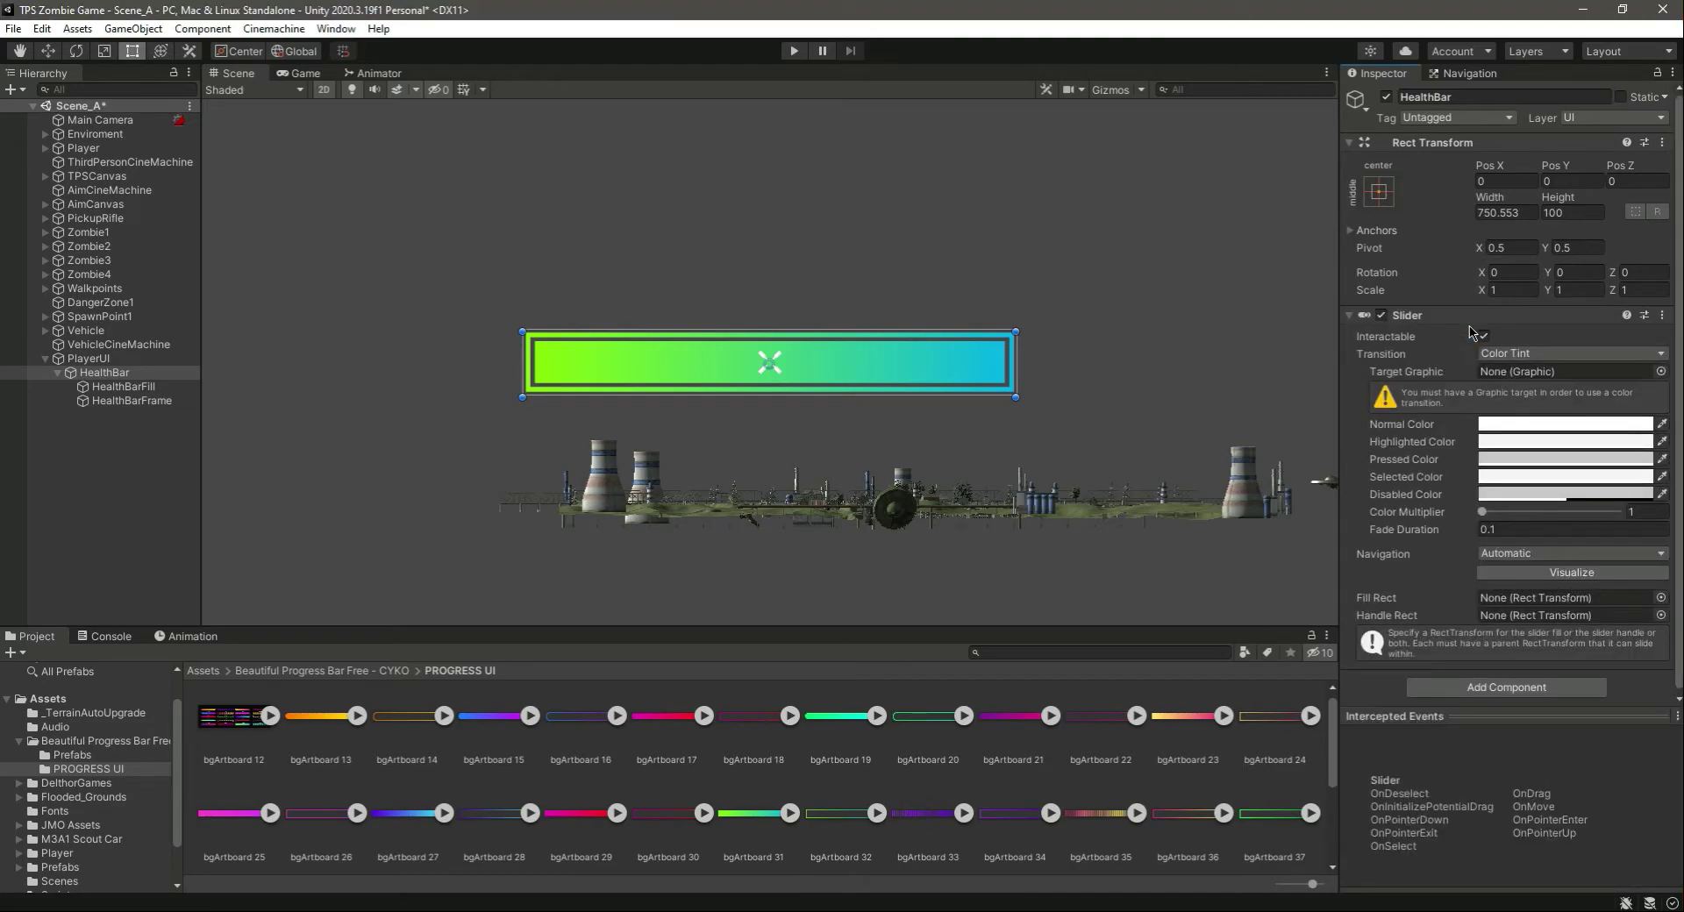
{"action": "left_click", "coordinate": [100, 376]}
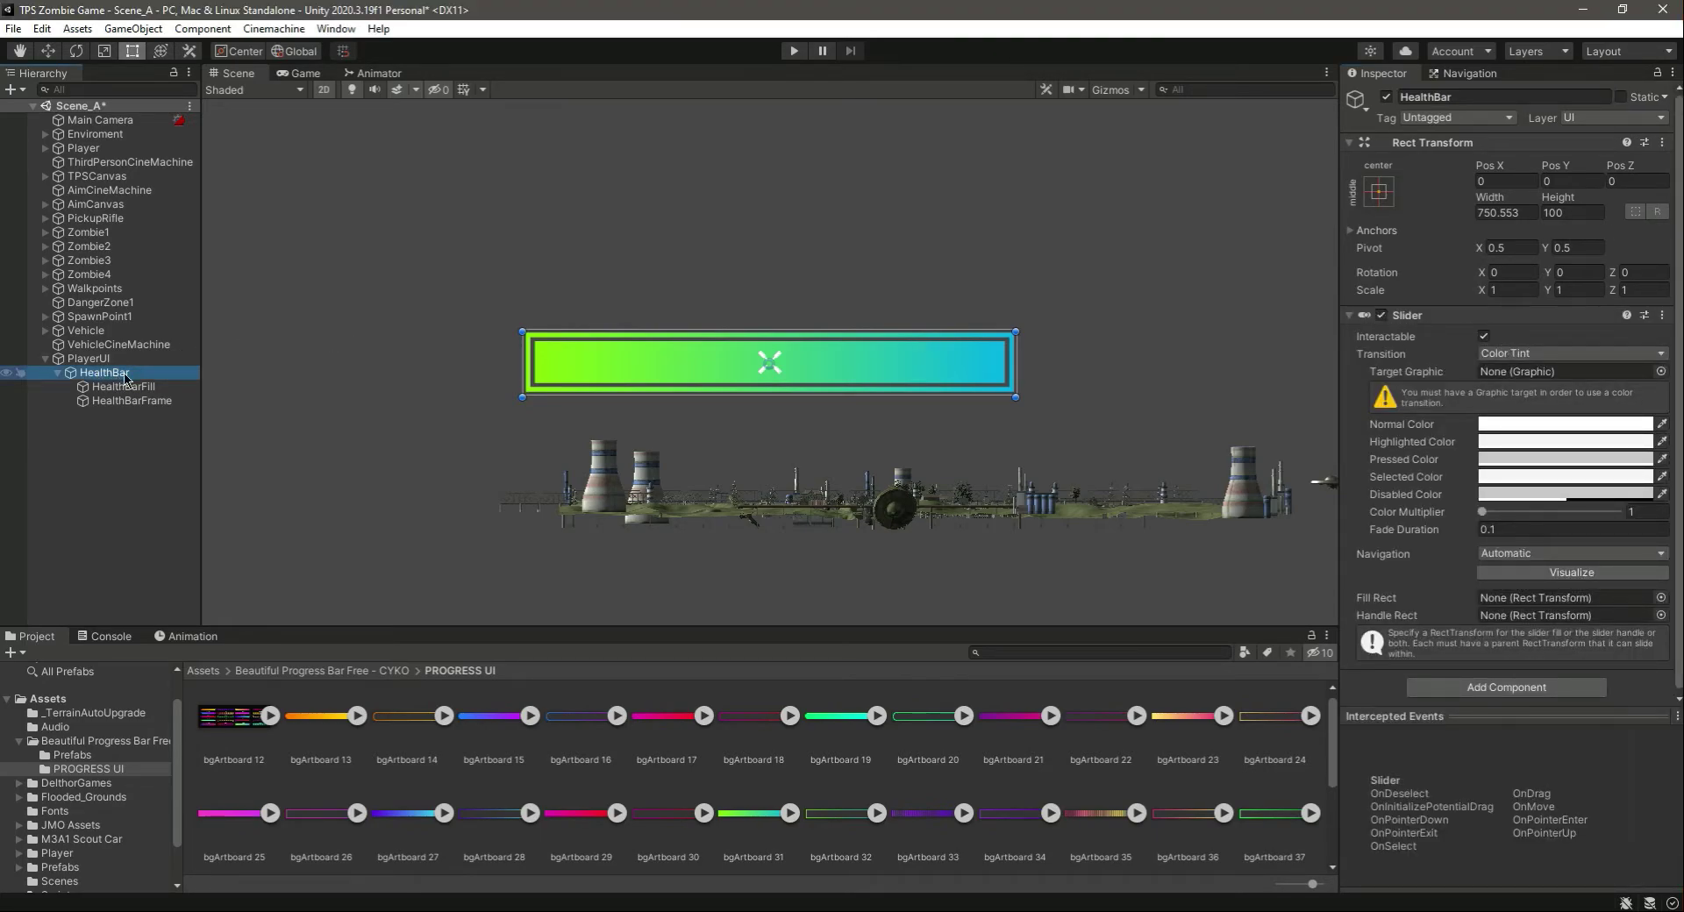
{"action": "left_click", "coordinate": [1484, 336]}
{"action": "left_click", "coordinate": [1524, 354]}
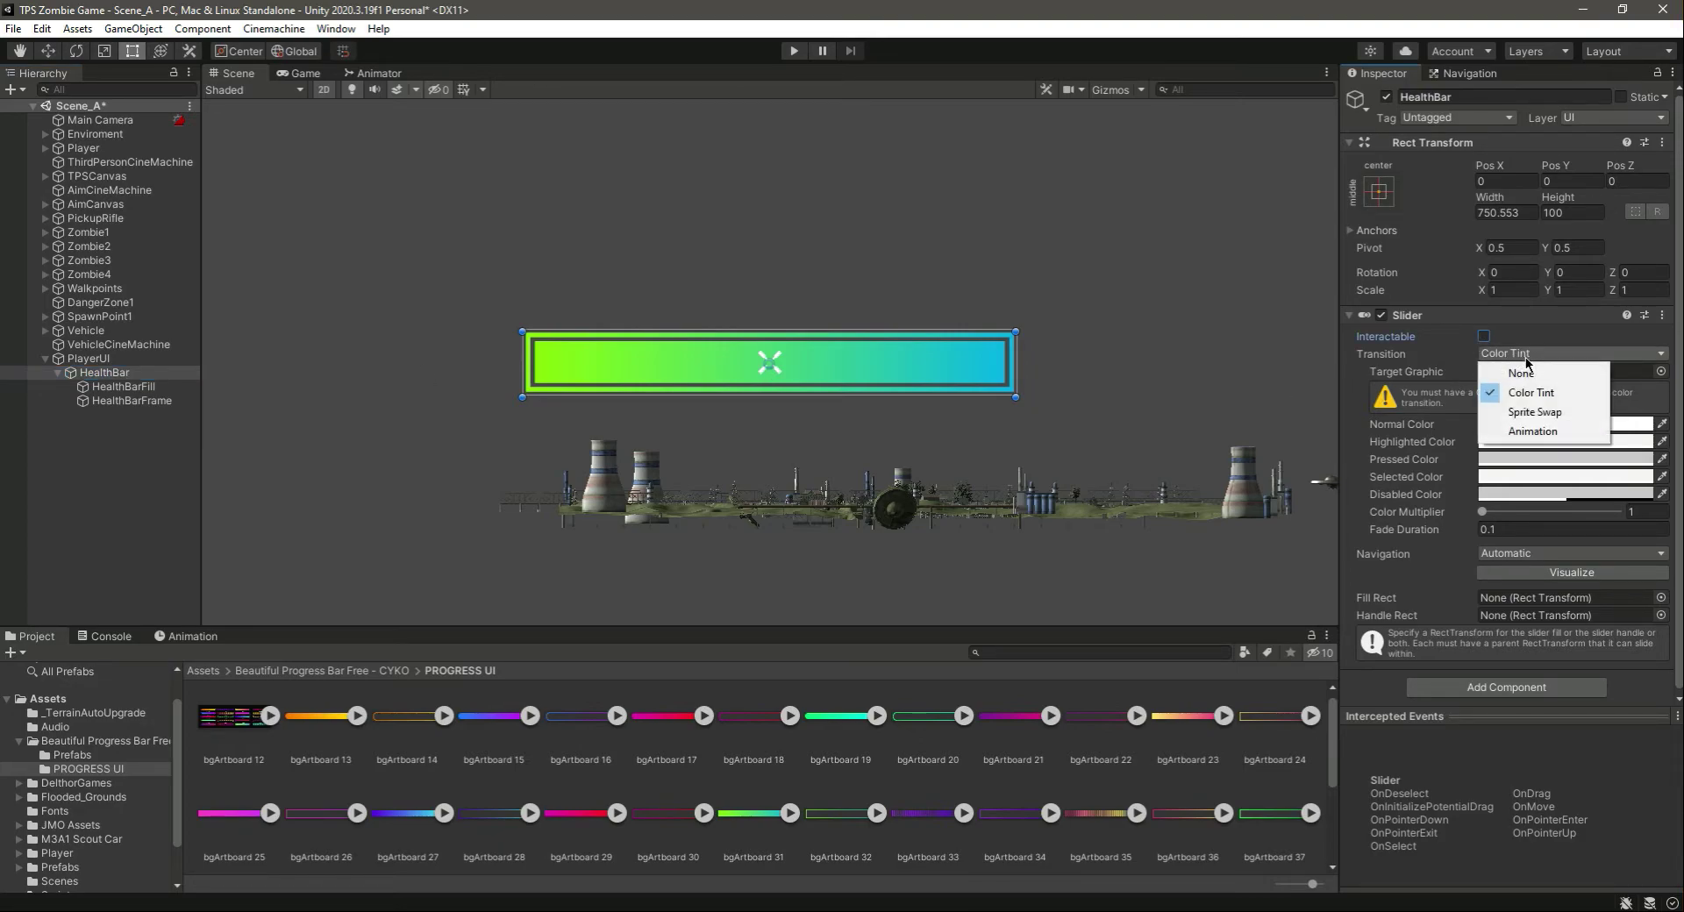
{"action": "left_click", "coordinate": [1521, 373]}
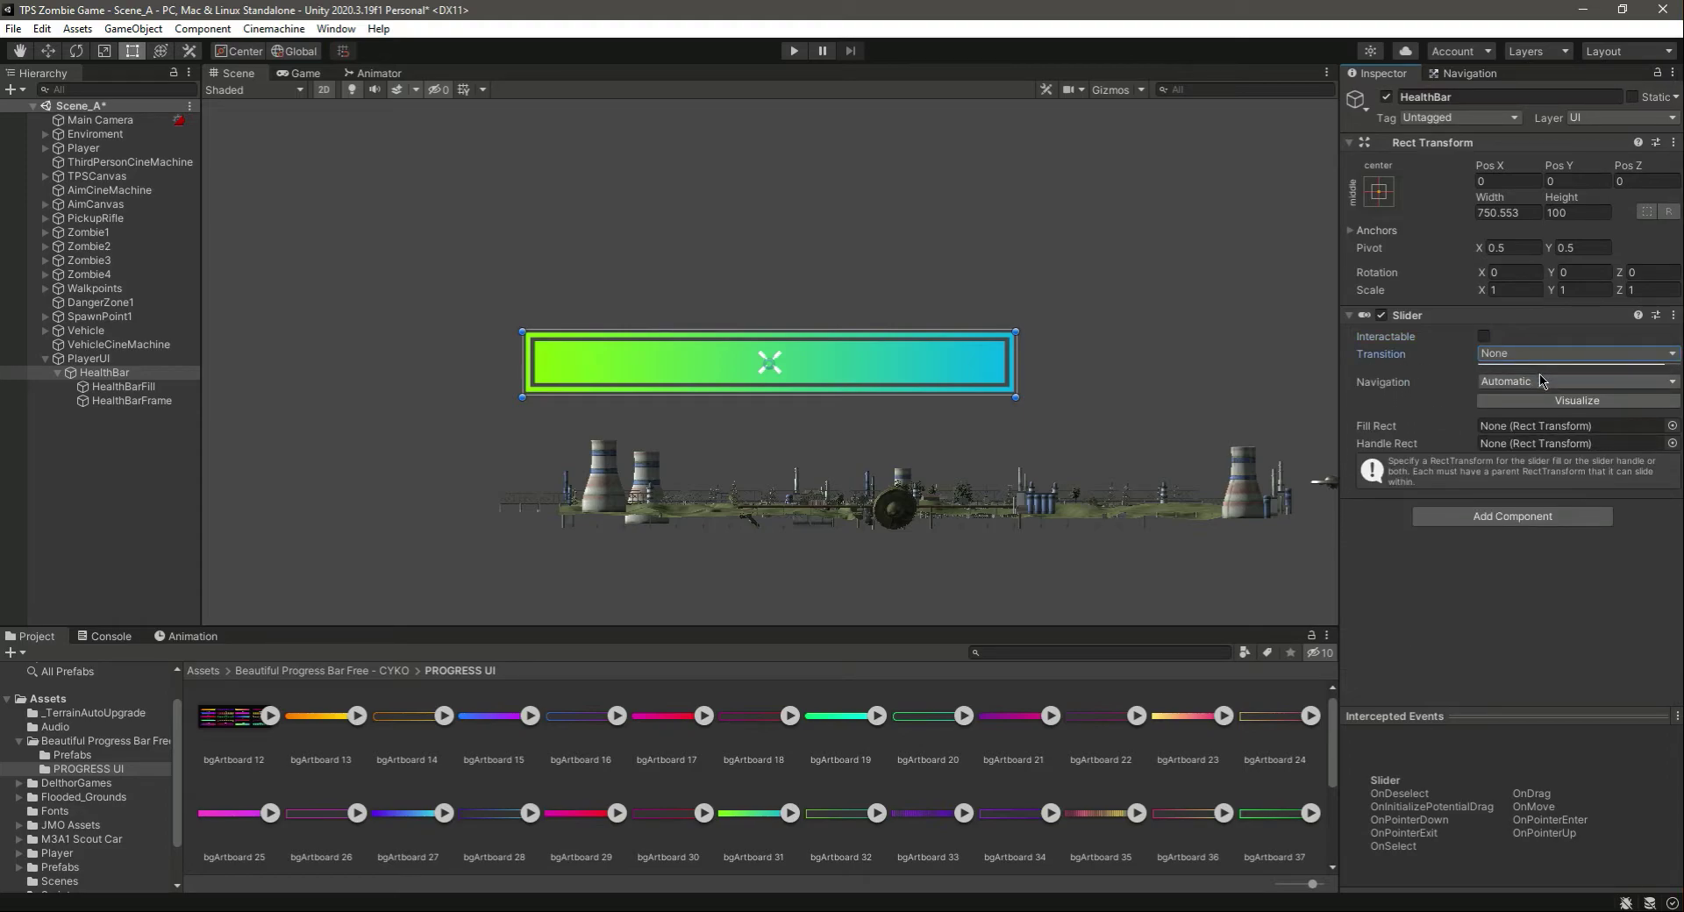
{"action": "left_click", "coordinate": [1518, 378]}
{"action": "left_click", "coordinate": [1521, 398]}
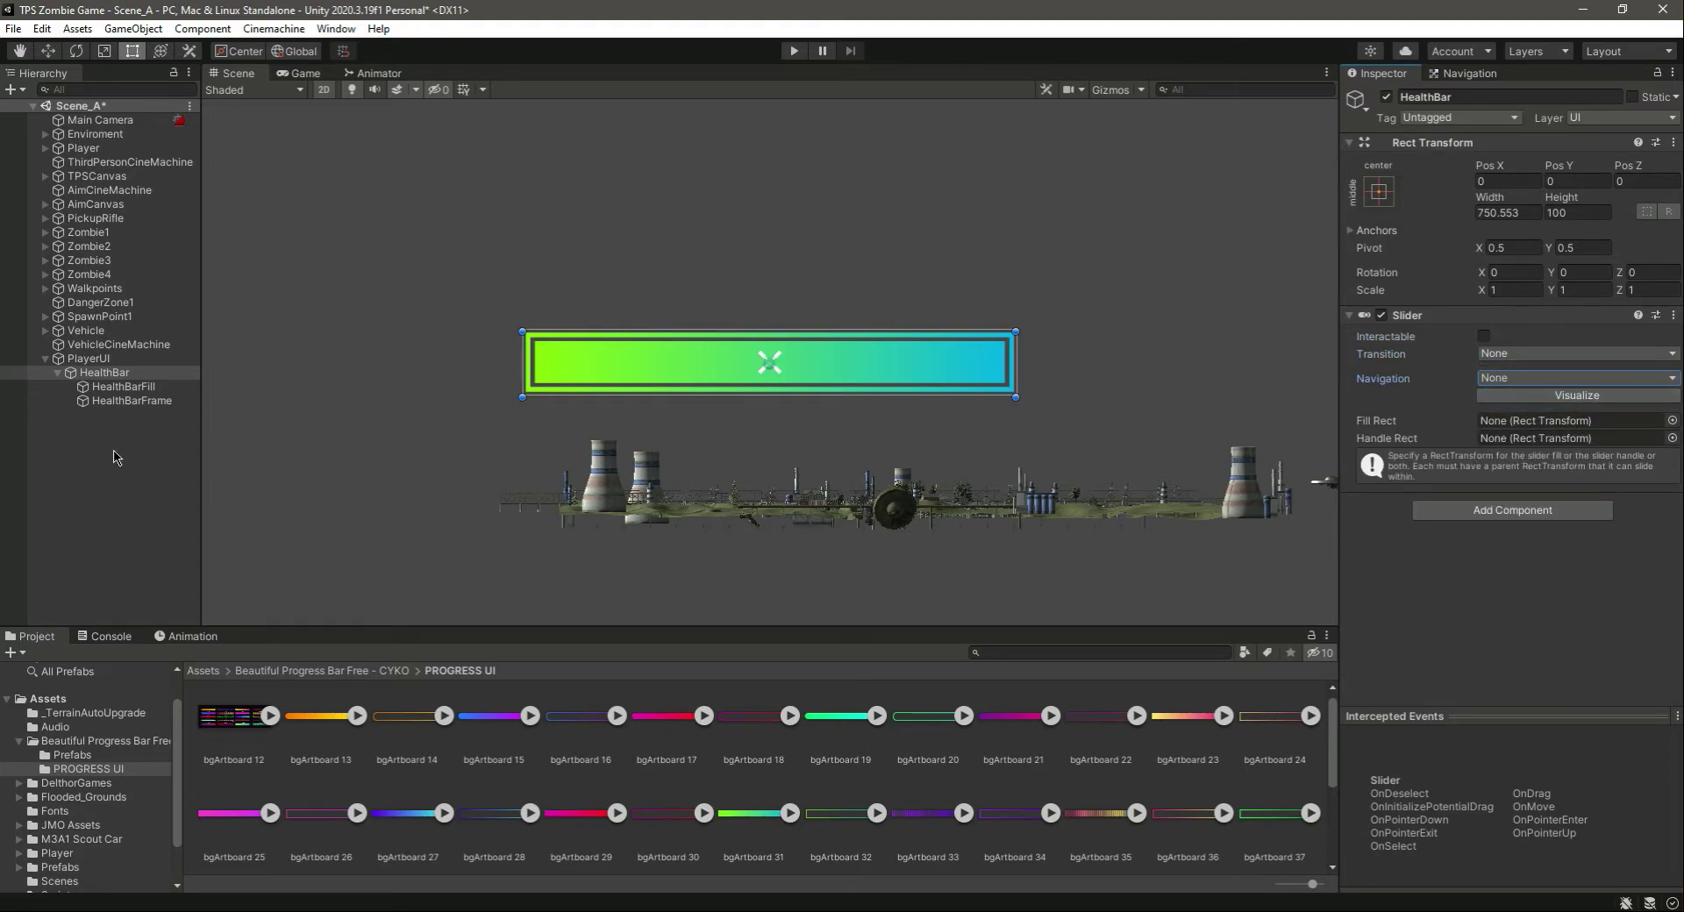
Step: Link HealthBarFill as the slider's Fill Rect and set its Value to 1
{"action": "left_click", "coordinate": [123, 397]}
{"action": "mouse_move", "coordinate": [123, 396]}
{"action": "left_mouse_down"}
{"action": "mouse_move", "coordinate": [933, 444]}
{"action": "mouse_move", "coordinate": [1570, 441]}
{"action": "mouse_move", "coordinate": [1552, 432]}
{"action": "left_mouse_up"}
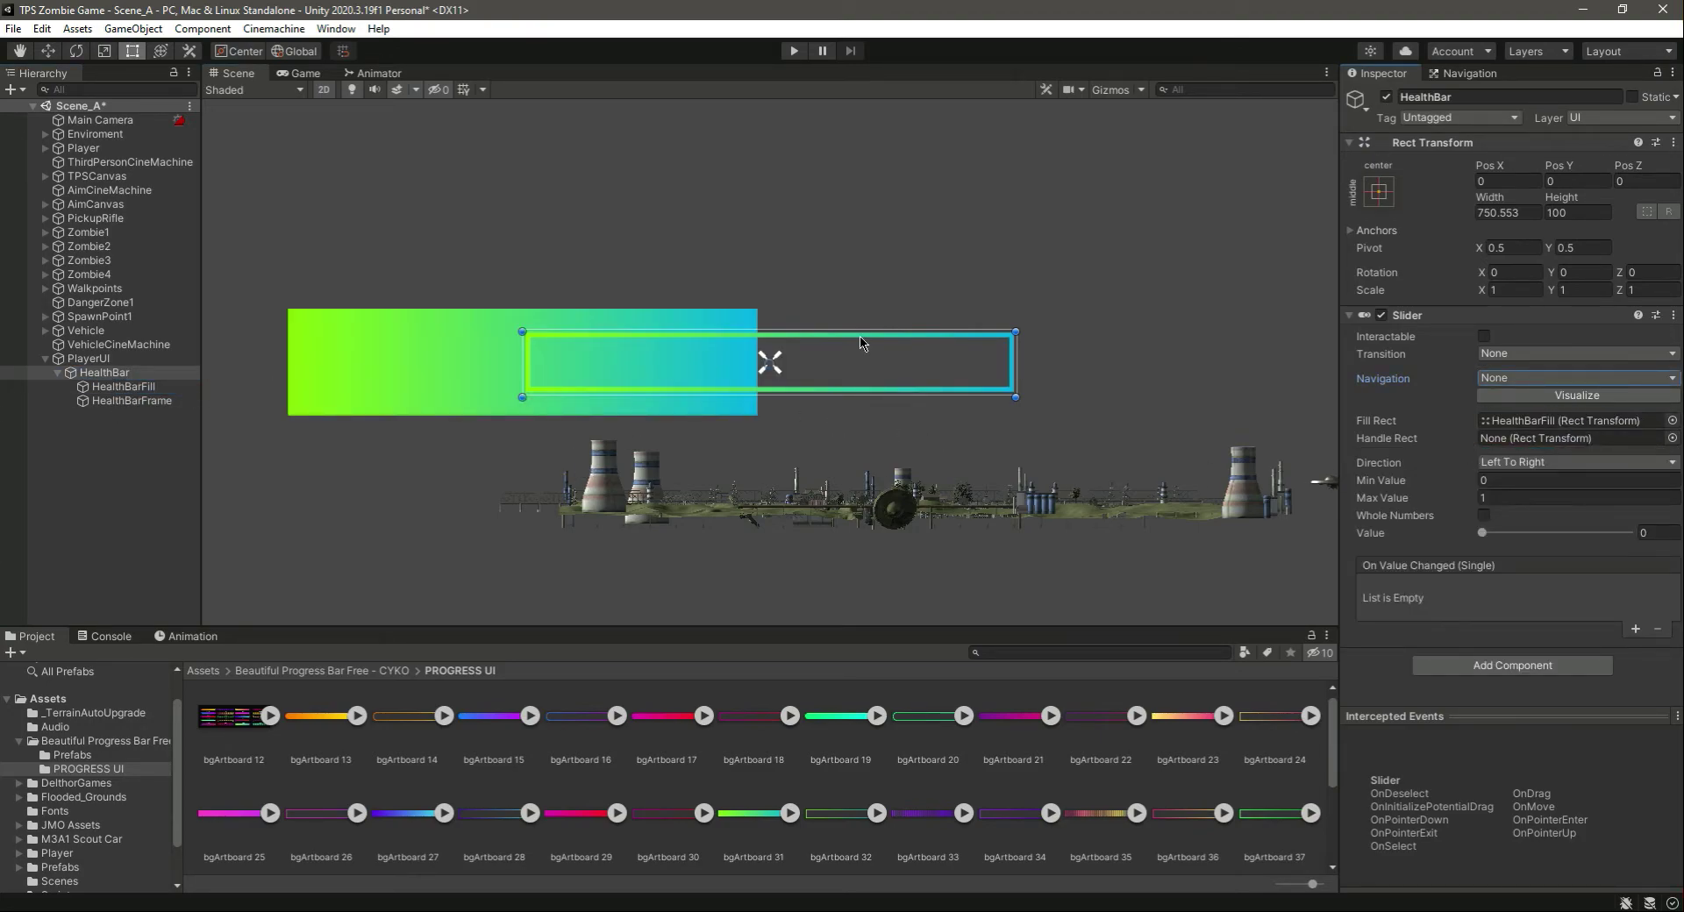
{"action": "left_click", "coordinate": [132, 373]}
{"action": "mouse_move", "coordinate": [1484, 533]}
{"action": "left_mouse_down"}
{"action": "mouse_move", "coordinate": [1637, 532]}
{"action": "mouse_move", "coordinate": [1392, 538]}
{"action": "mouse_move", "coordinate": [1631, 532]}
{"action": "left_mouse_up"}
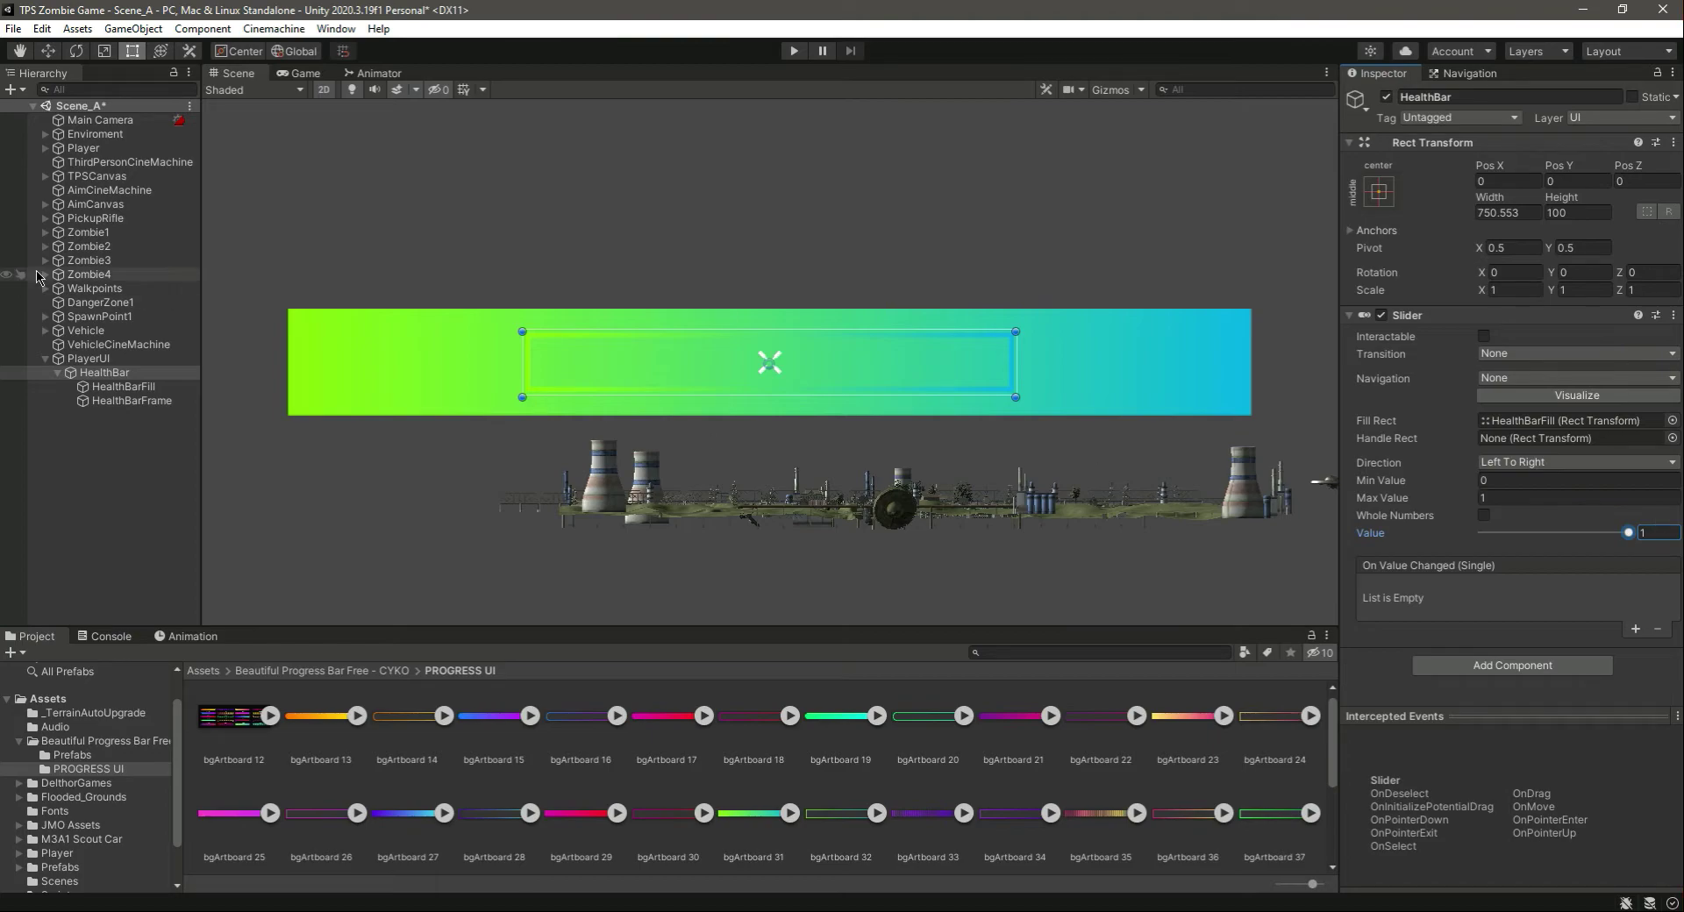
{"action": "left_click", "coordinate": [123, 387]}
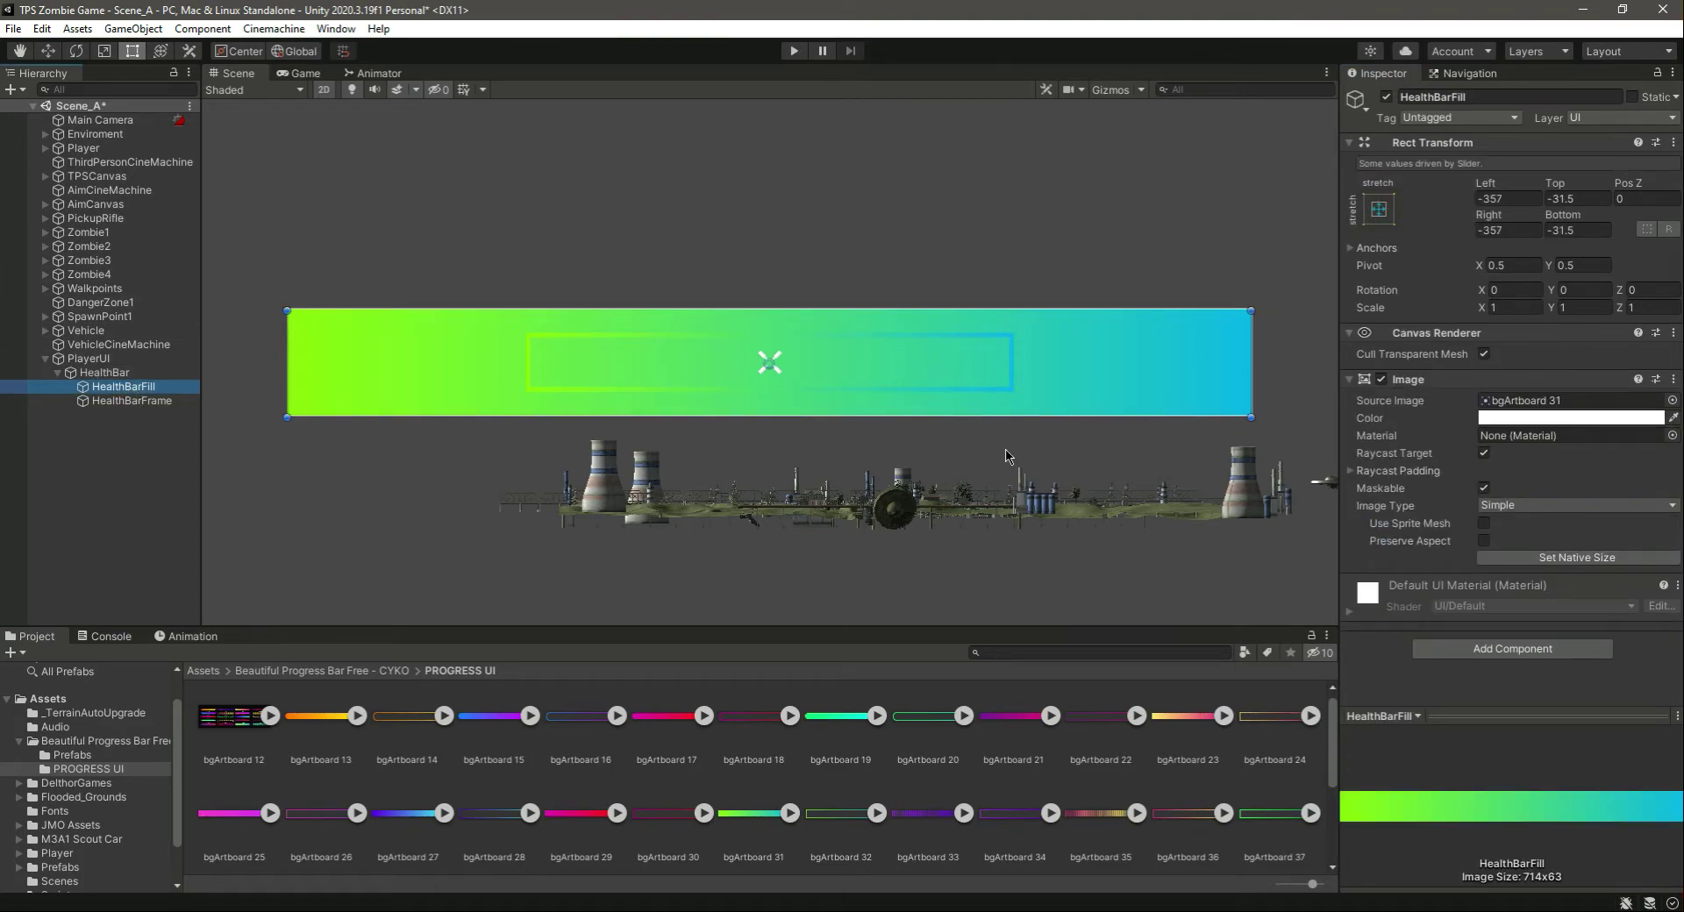
Step: Pull HealthBarFill's left edge inward so it sits inside the frame outline
{"action": "left_click_drag", "start_coordinate": [287, 363], "coordinate": [500, 365]}
{"action": "scroll", "coordinate": [500, 365], "scroll_direction": "up", "scroll_amount": 6}
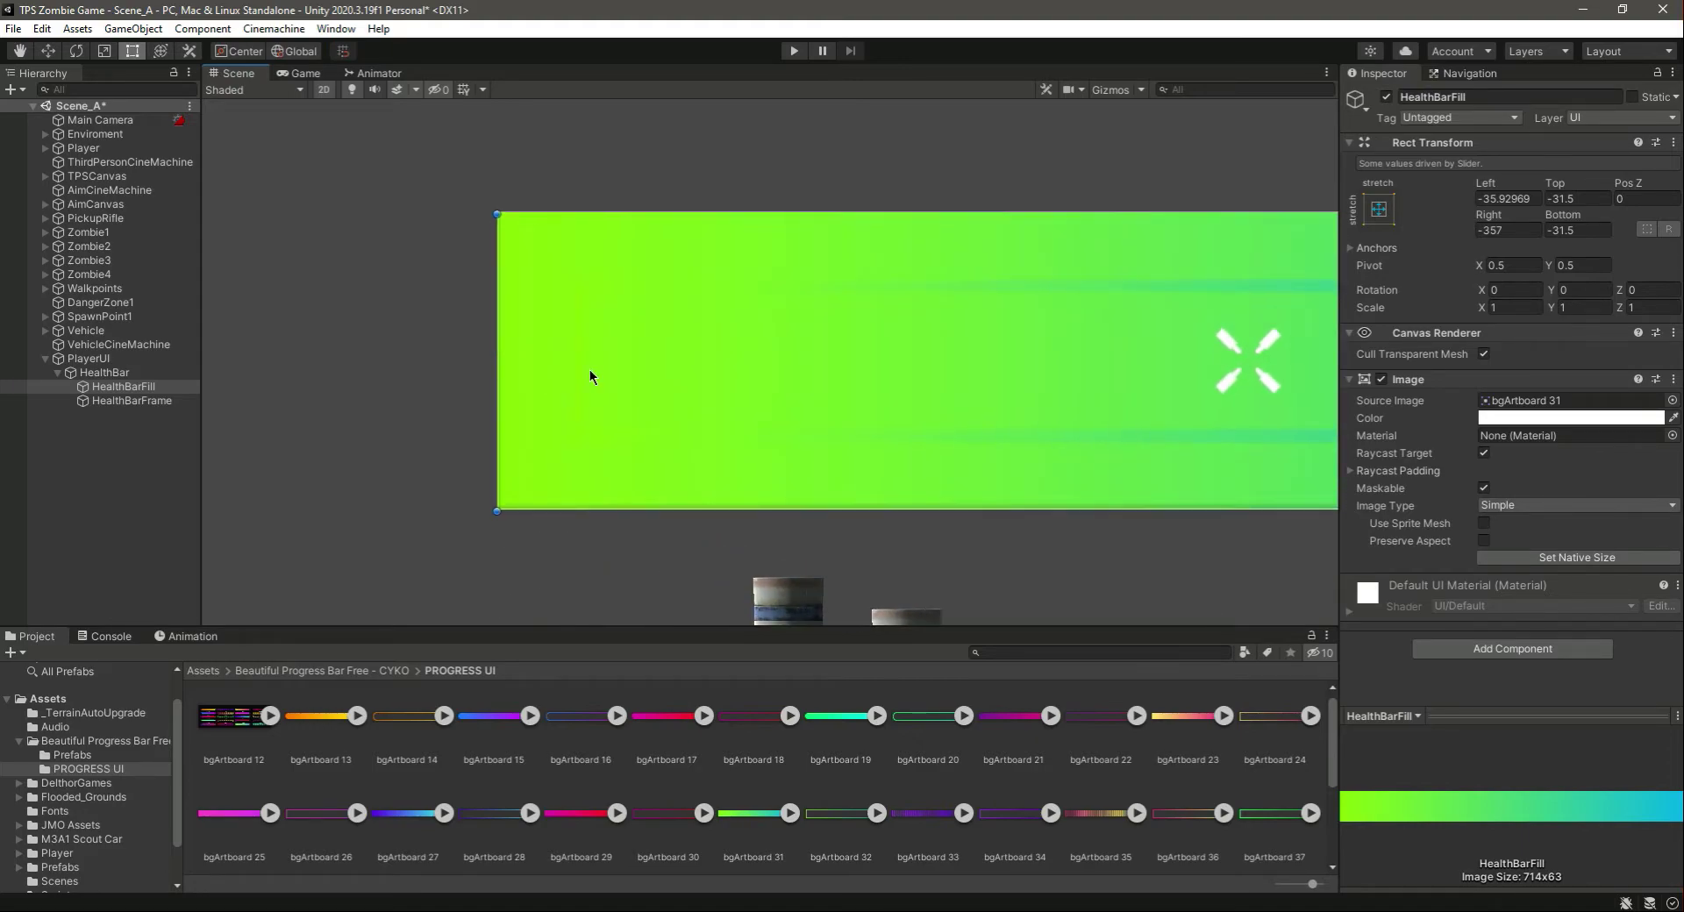
{"action": "left_click_drag", "start_coordinate": [465, 403], "coordinate": [574, 409]}
{"action": "key", "text": "Right"}
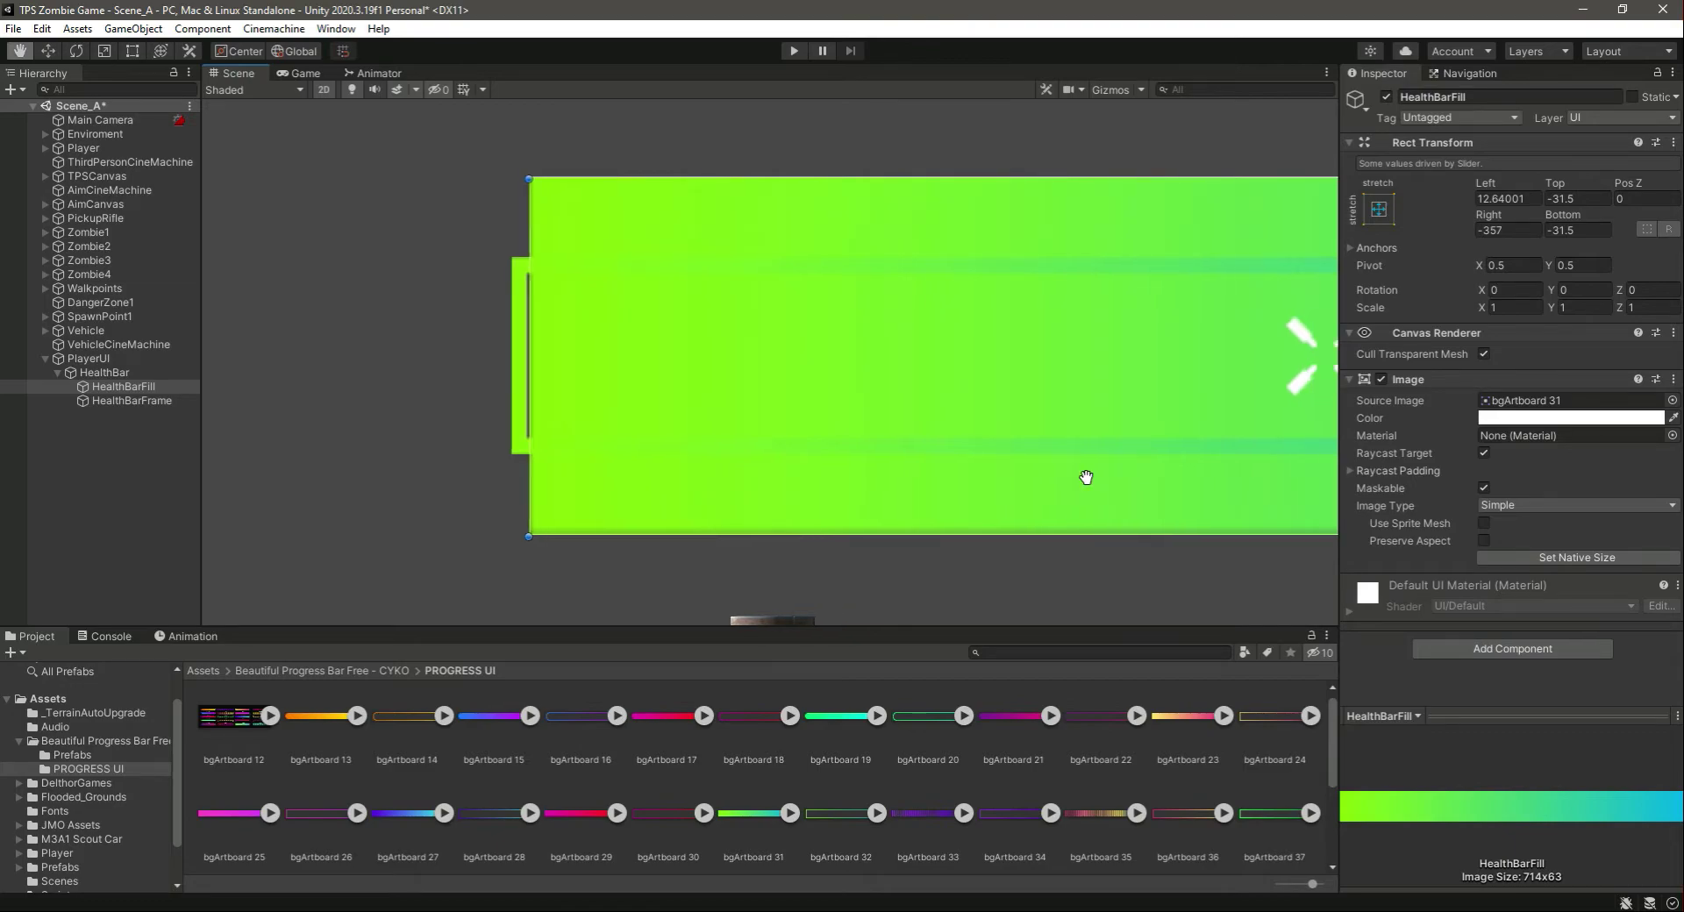
{"action": "scroll", "coordinate": [422, 393], "scroll_direction": "up", "scroll_amount": 3}
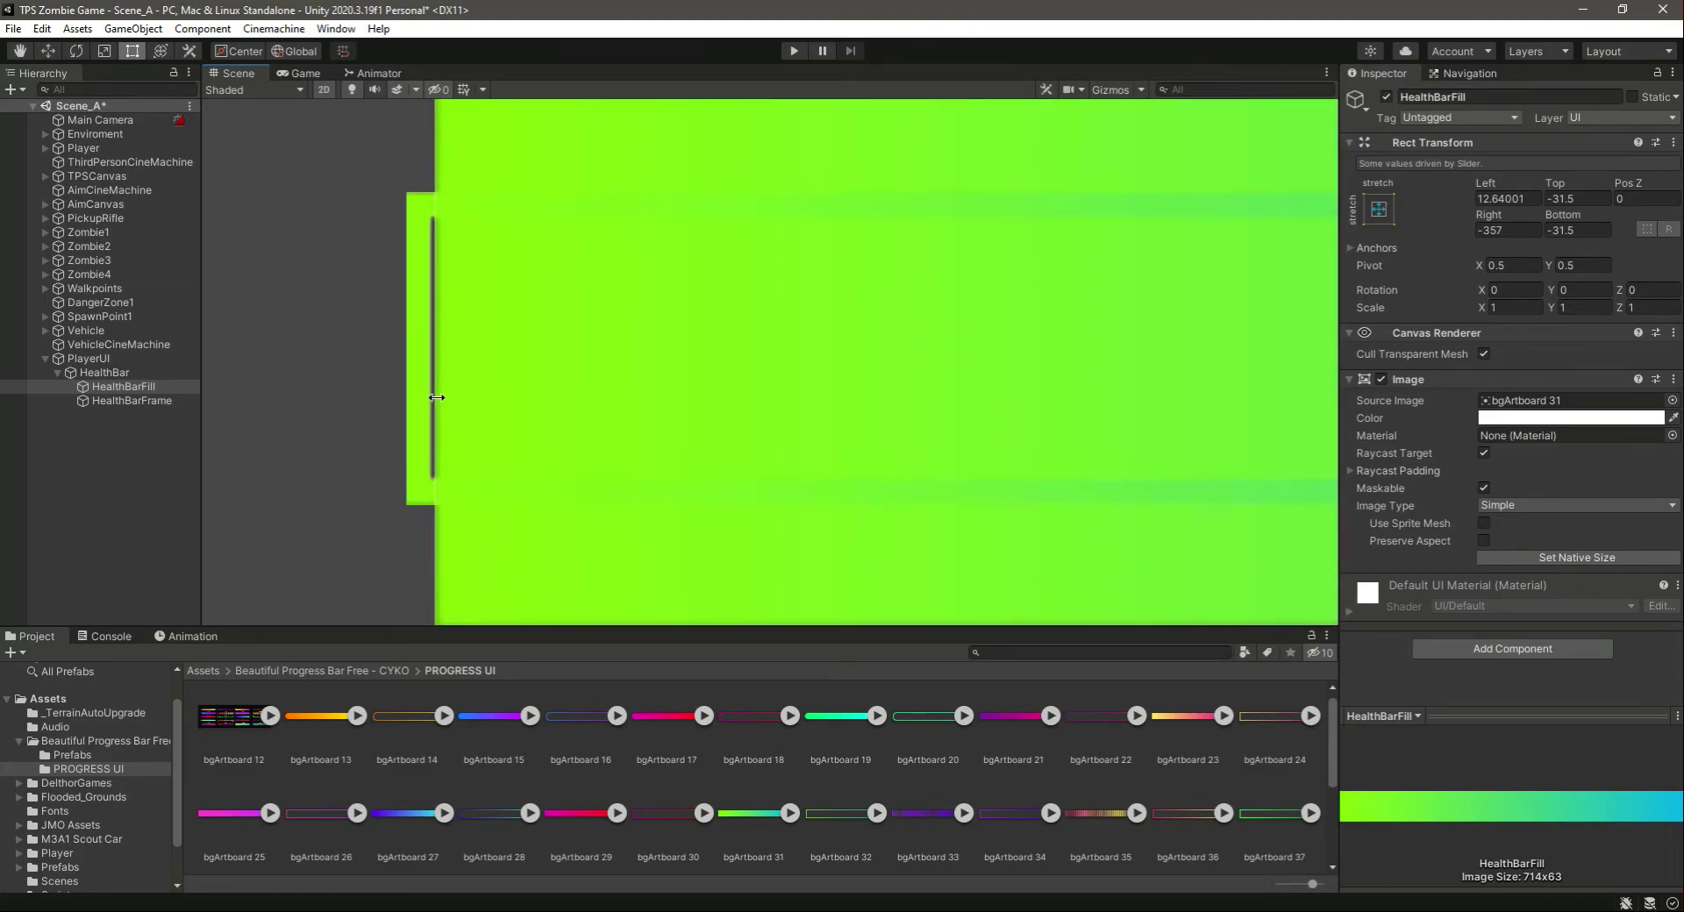
{"action": "left_click_drag", "start_coordinate": [436, 404], "coordinate": [434, 404]}
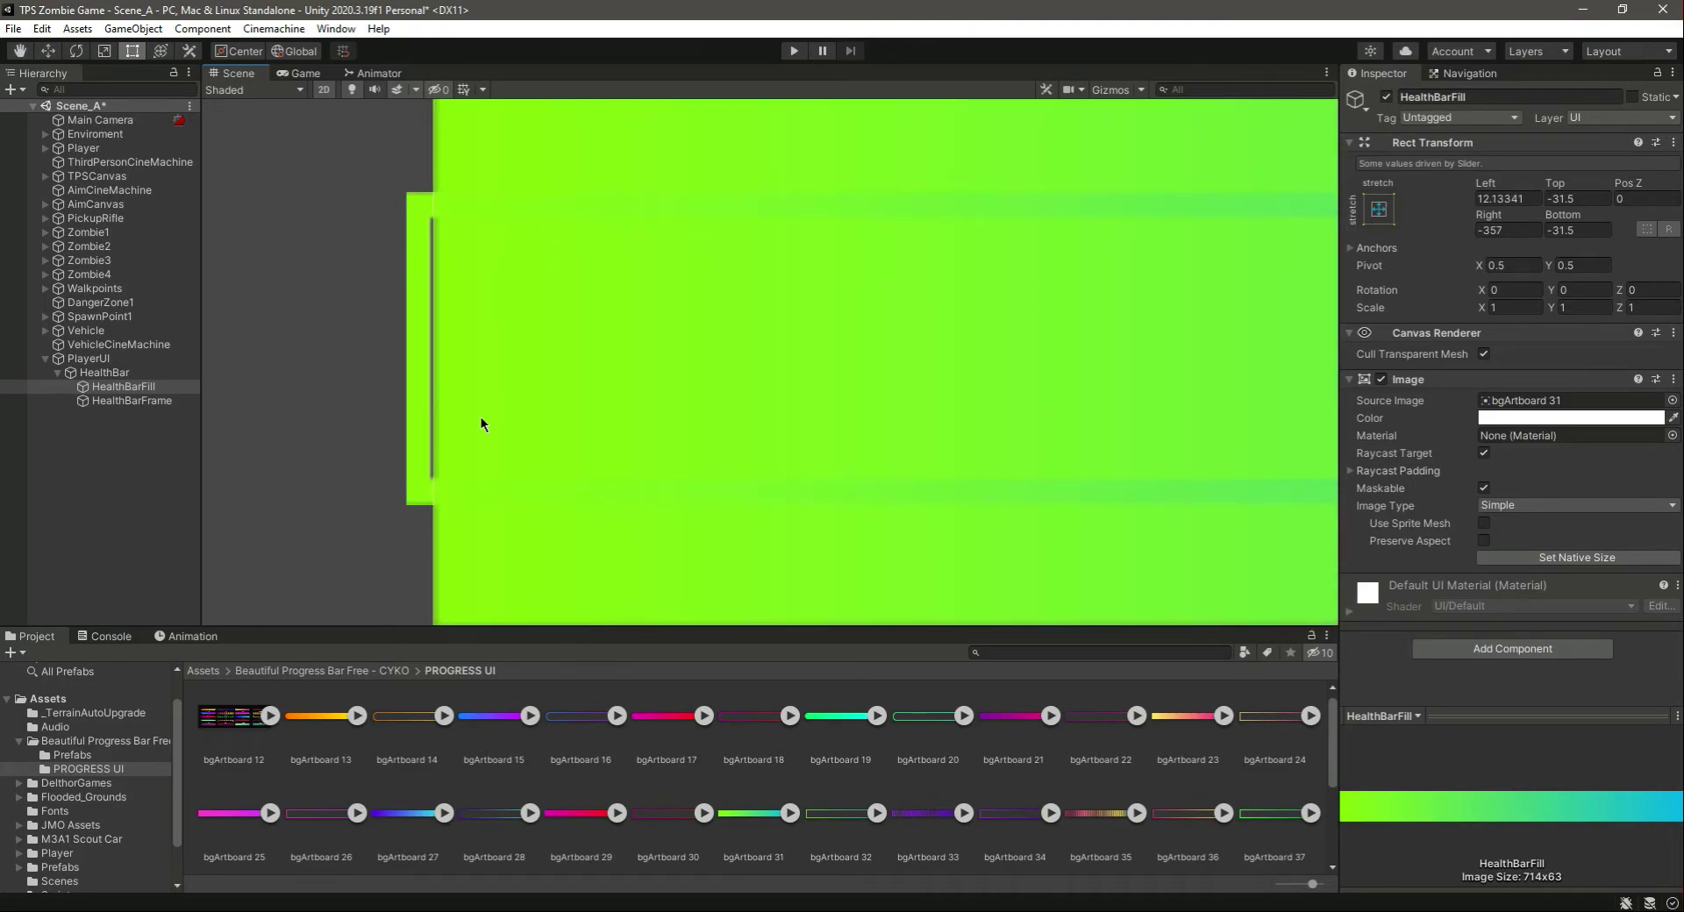
{"action": "key", "text": "Right"}
Step: Pull HealthBarFill's right edge inward to fit inside the frame
{"action": "middle_click_drag", "start_coordinate": [1089, 458], "coordinate": [256, 470]}
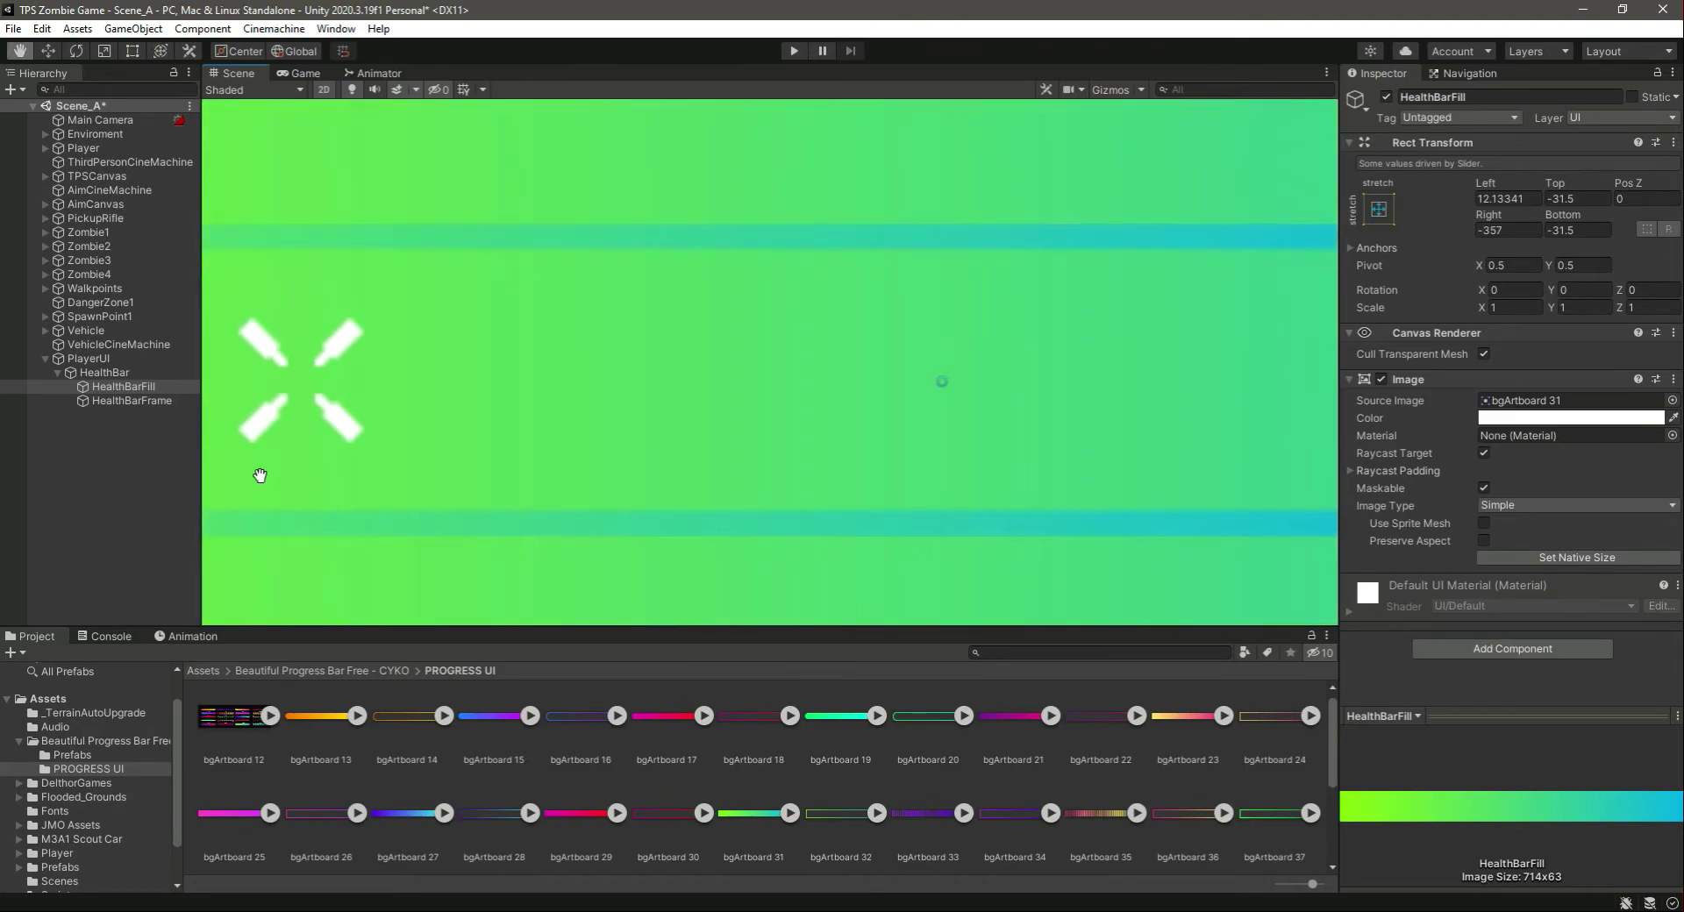
{"action": "middle_click_drag", "start_coordinate": [1211, 418], "coordinate": [539, 444]}
{"action": "middle_click_drag", "start_coordinate": [930, 408], "coordinate": [692, 350]}
{"action": "scroll", "coordinate": [692, 350], "scroll_direction": "up", "scroll_amount": 2}
{"action": "scroll", "coordinate": [338, 350], "scroll_direction": "up", "scroll_amount": 2}
{"action": "scroll", "coordinate": [436, 379], "scroll_direction": "down", "scroll_amount": 1}
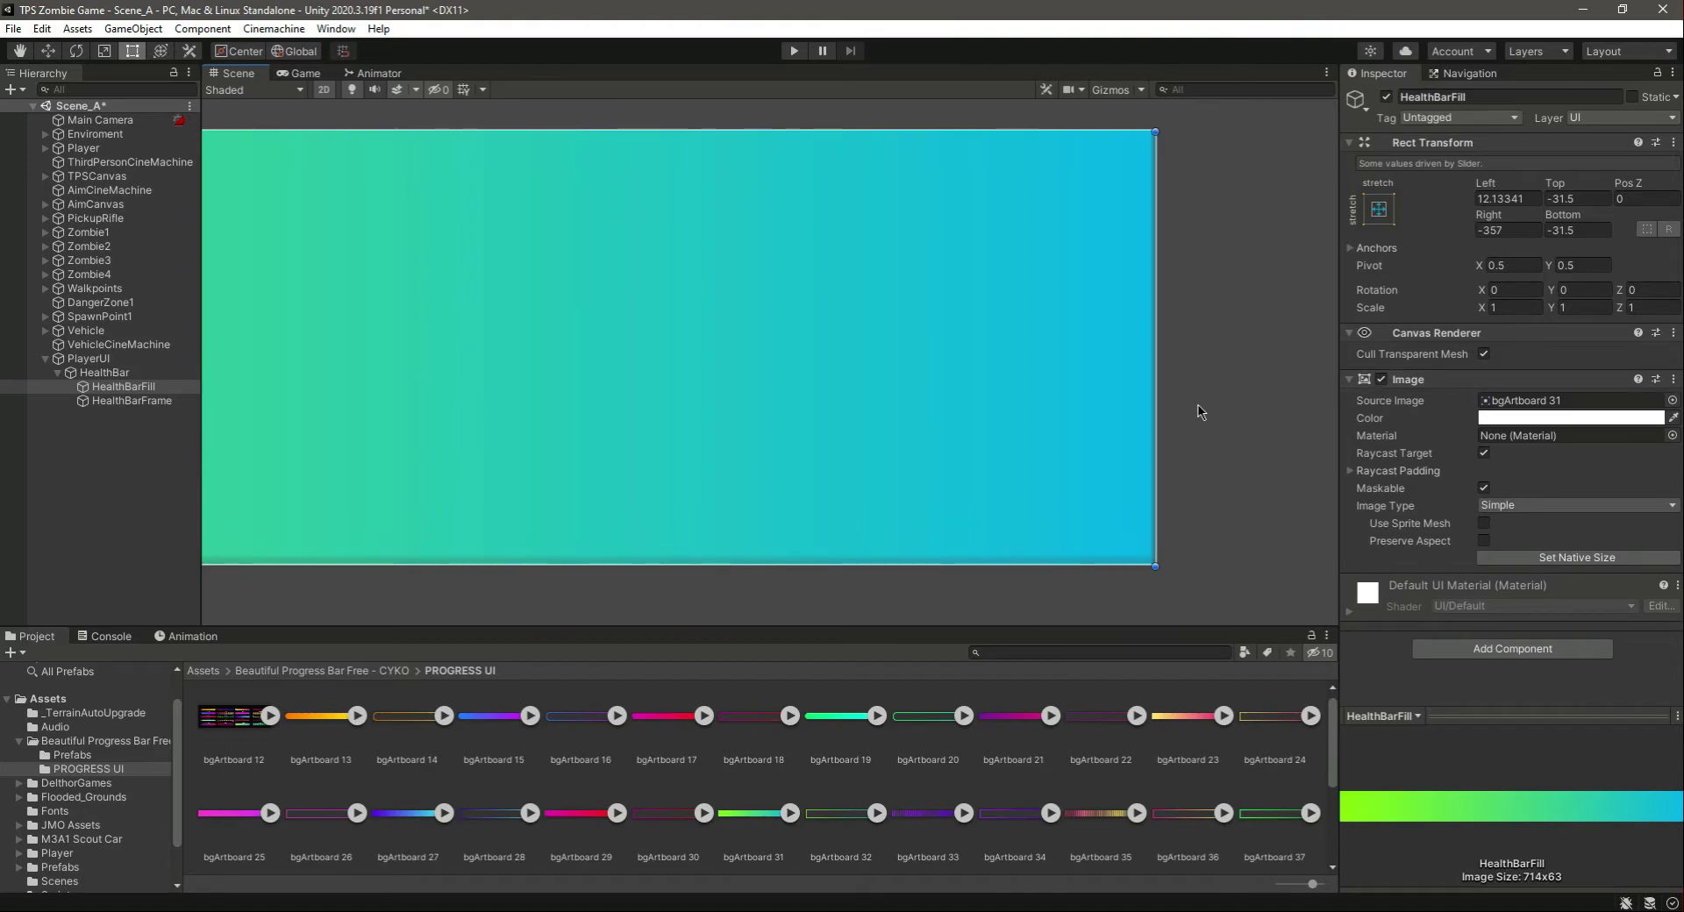
{"action": "mouse_move", "coordinate": [1158, 401]}
{"action": "left_mouse_down"}
{"action": "mouse_move", "coordinate": [459, 413]}
{"action": "mouse_move", "coordinate": [342, 455]}
{"action": "left_mouse_up"}
{"action": "mouse_move", "coordinate": [342, 455]}
{"action": "middle_mouse_down"}
{"action": "mouse_move", "coordinate": [1307, 448]}
{"action": "mouse_move", "coordinate": [1267, 440]}
{"action": "middle_mouse_up"}
{"action": "scroll", "coordinate": [1121, 413], "scroll_direction": "up", "scroll_amount": 2}
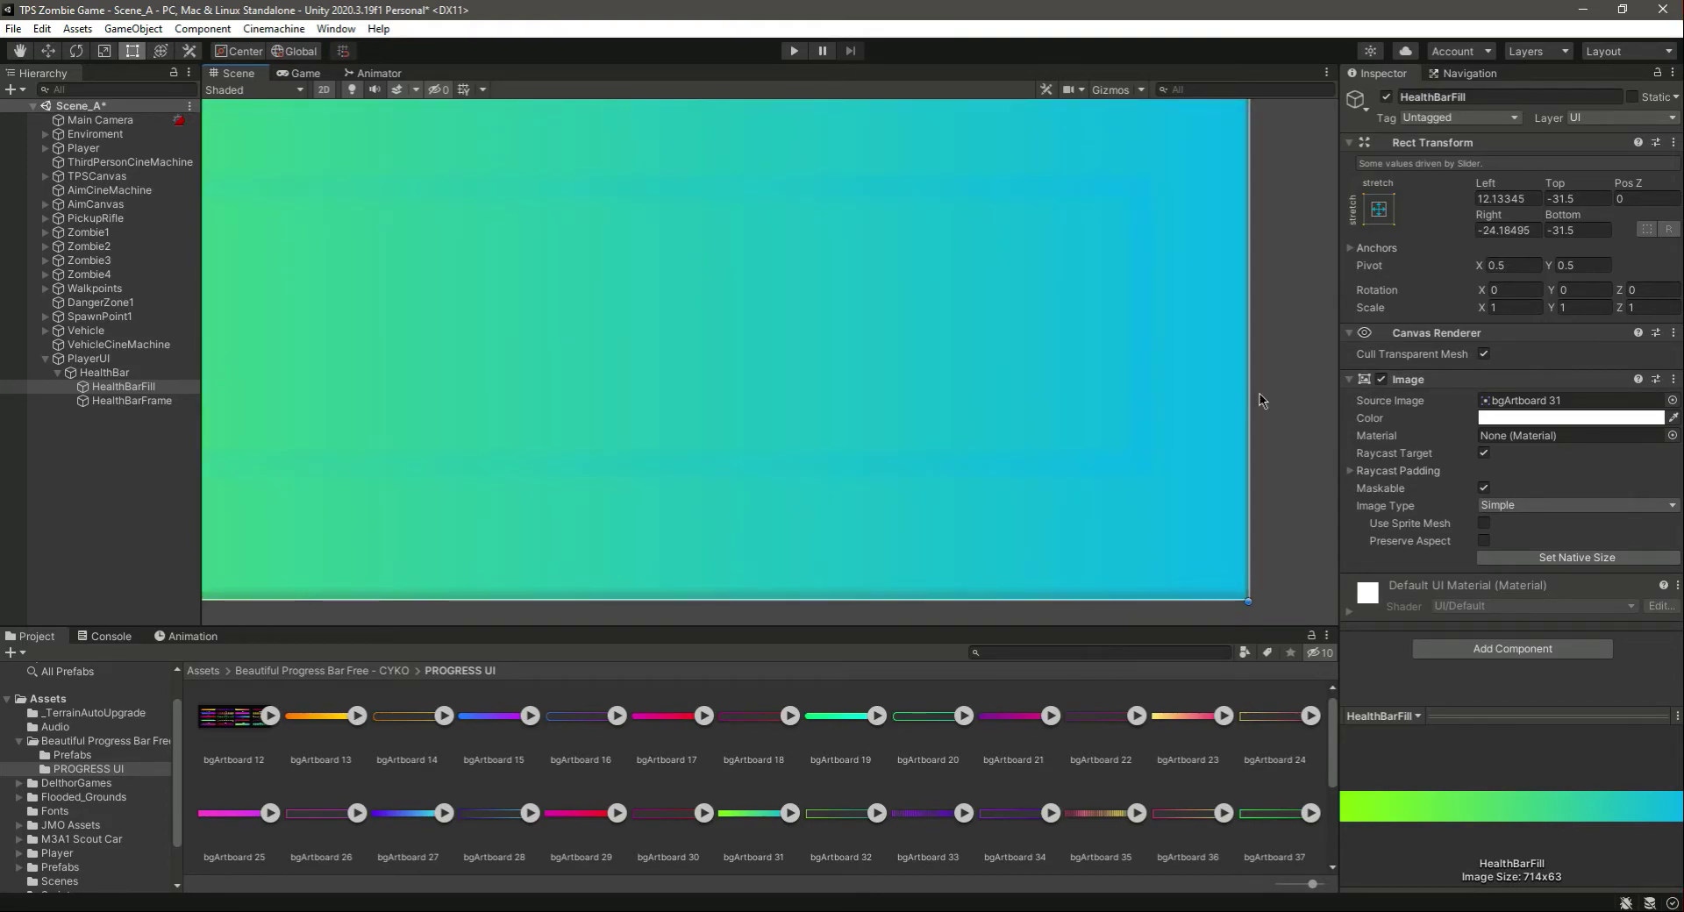
{"action": "scroll", "coordinate": [1255, 395], "scroll_direction": "up", "scroll_amount": 1}
{"action": "mouse_move", "coordinate": [1247, 392]}
{"action": "left_mouse_down"}
{"action": "mouse_move", "coordinate": [1071, 404]}
{"action": "mouse_move", "coordinate": [1091, 405]}
{"action": "left_mouse_up"}
{"action": "key", "text": "f"}
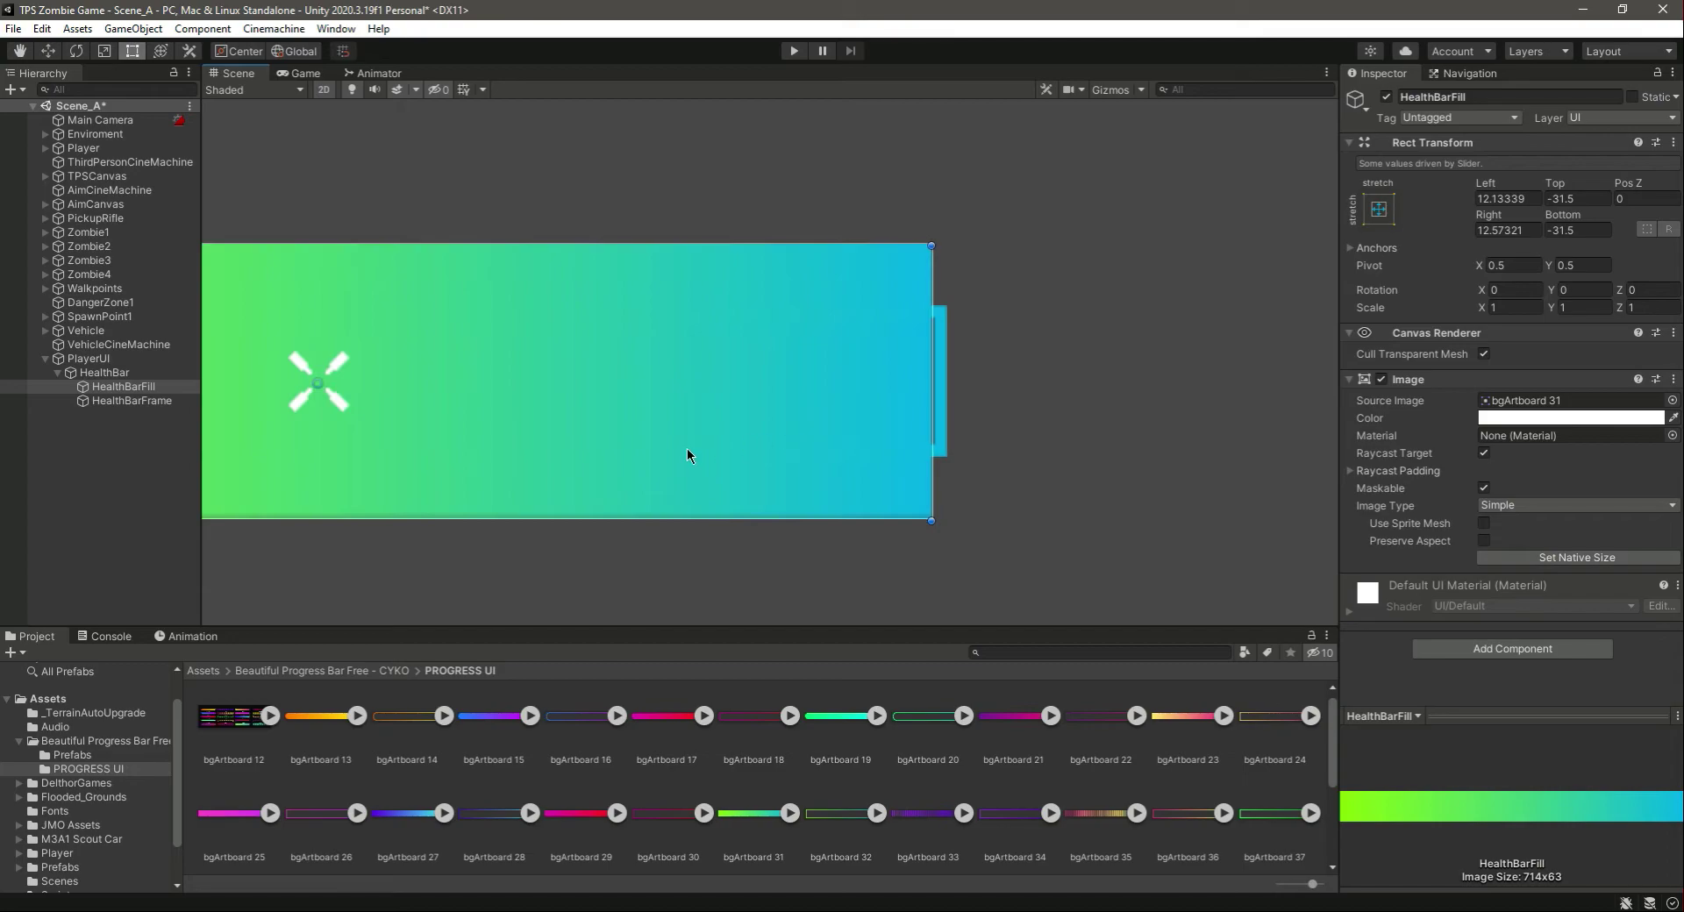
{"action": "scroll", "coordinate": [1091, 456], "scroll_direction": "down", "scroll_amount": 2}
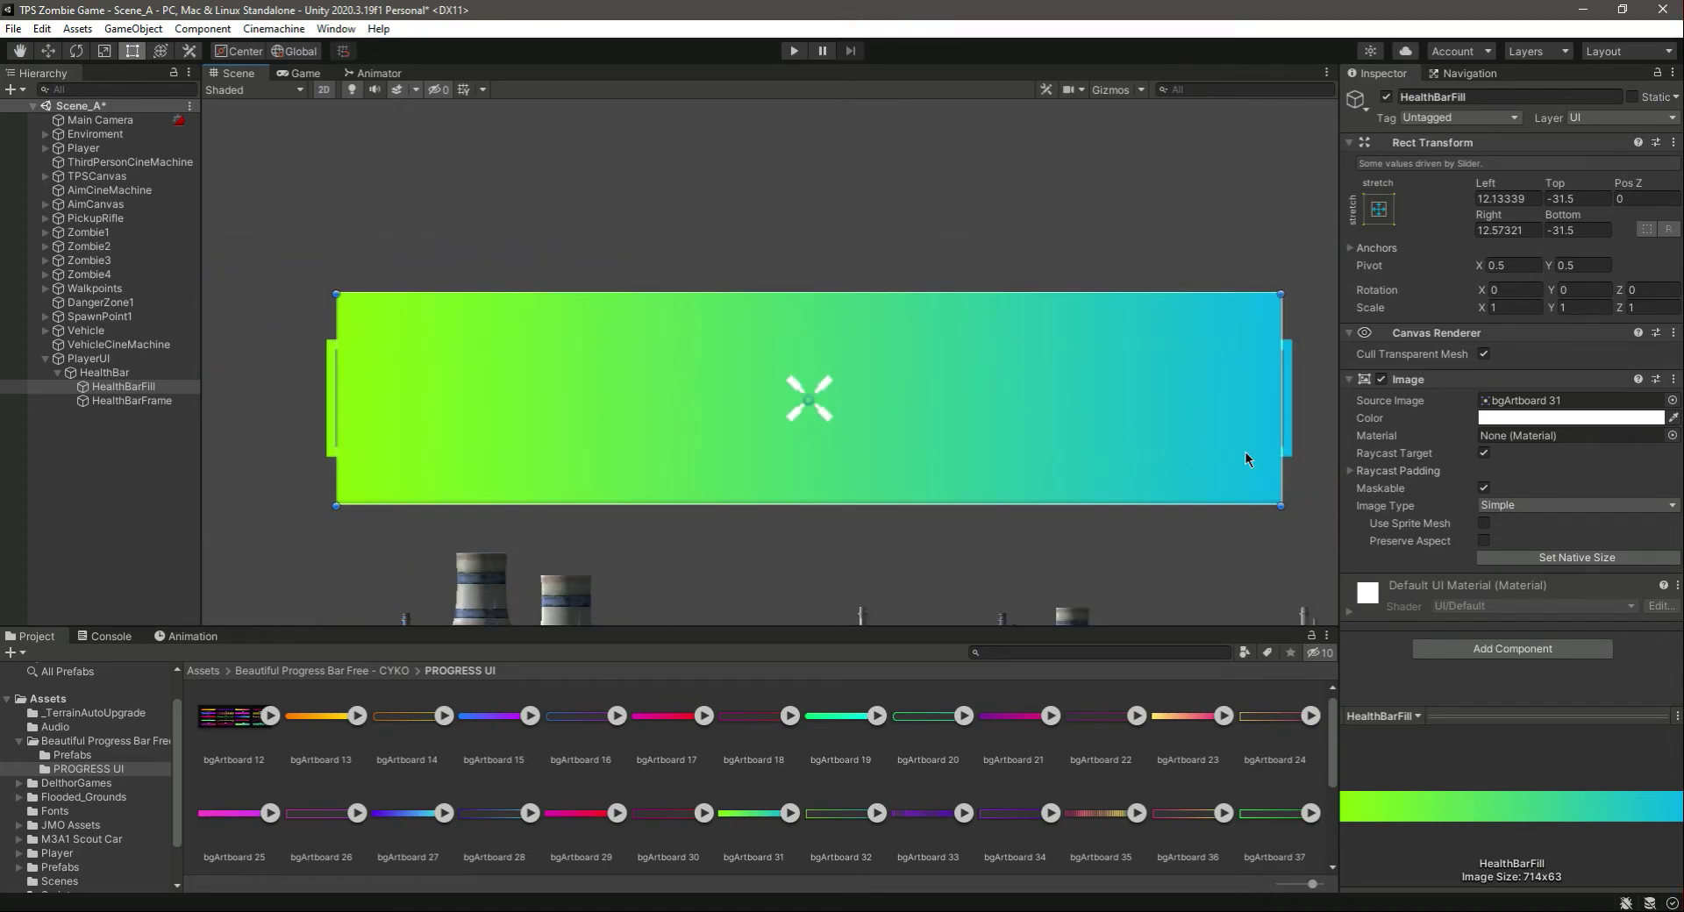
Step: Lower the fill's top edge and raise its bottom edge to fit within the frame
{"action": "left_click", "coordinate": [173, 495]}
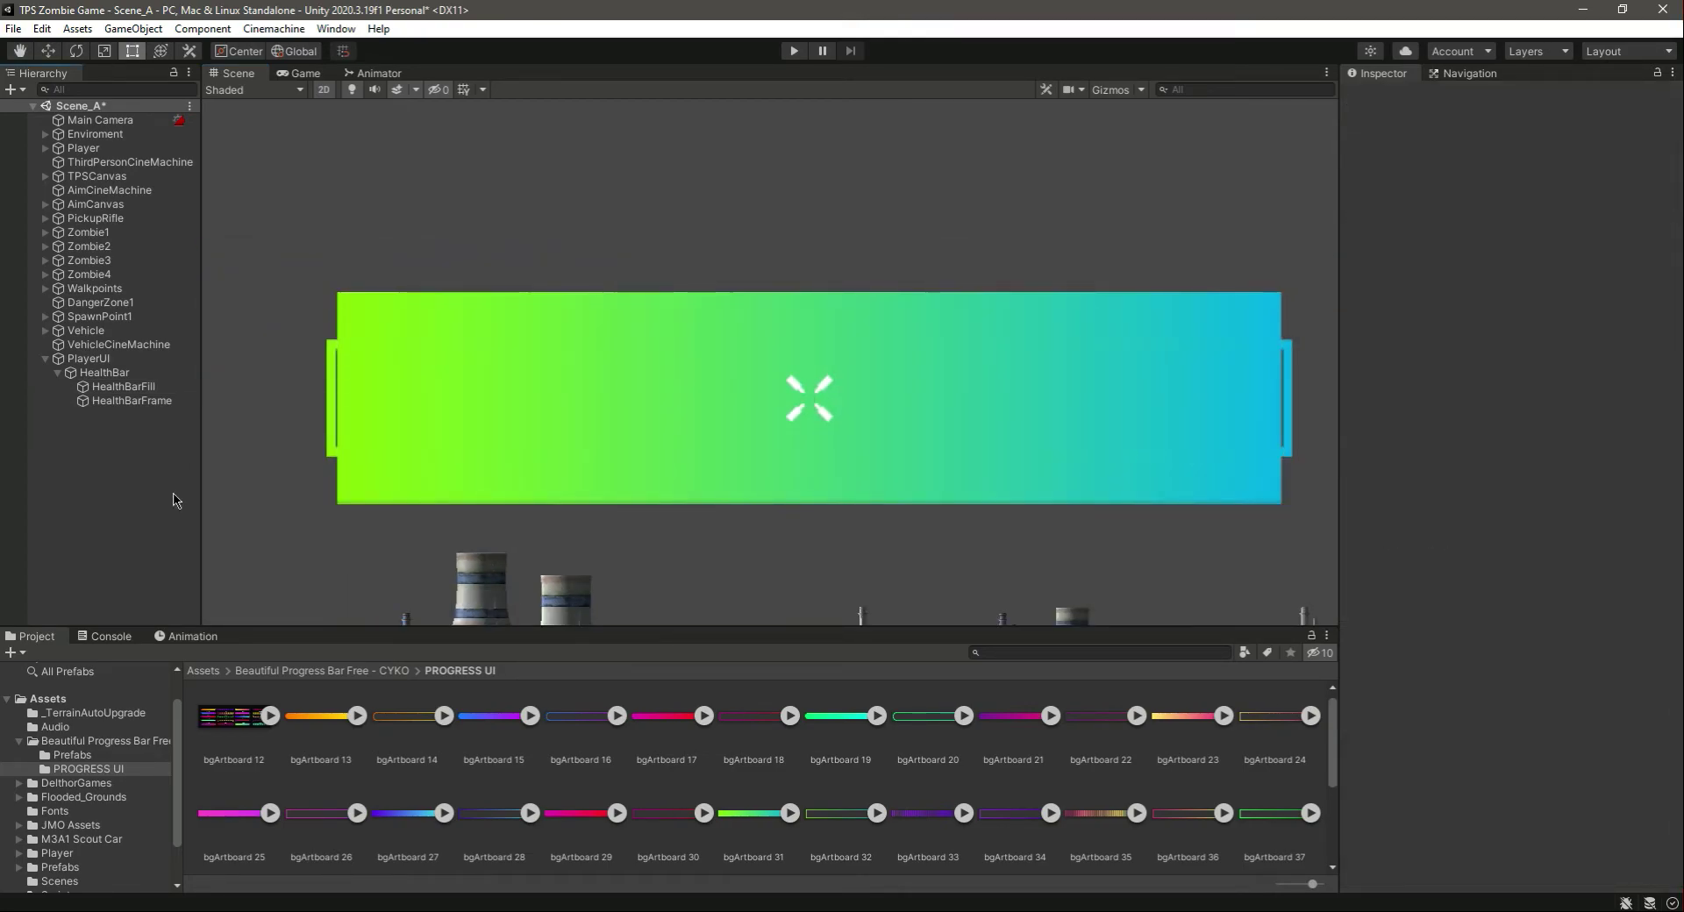
{"action": "left_click", "coordinate": [543, 390]}
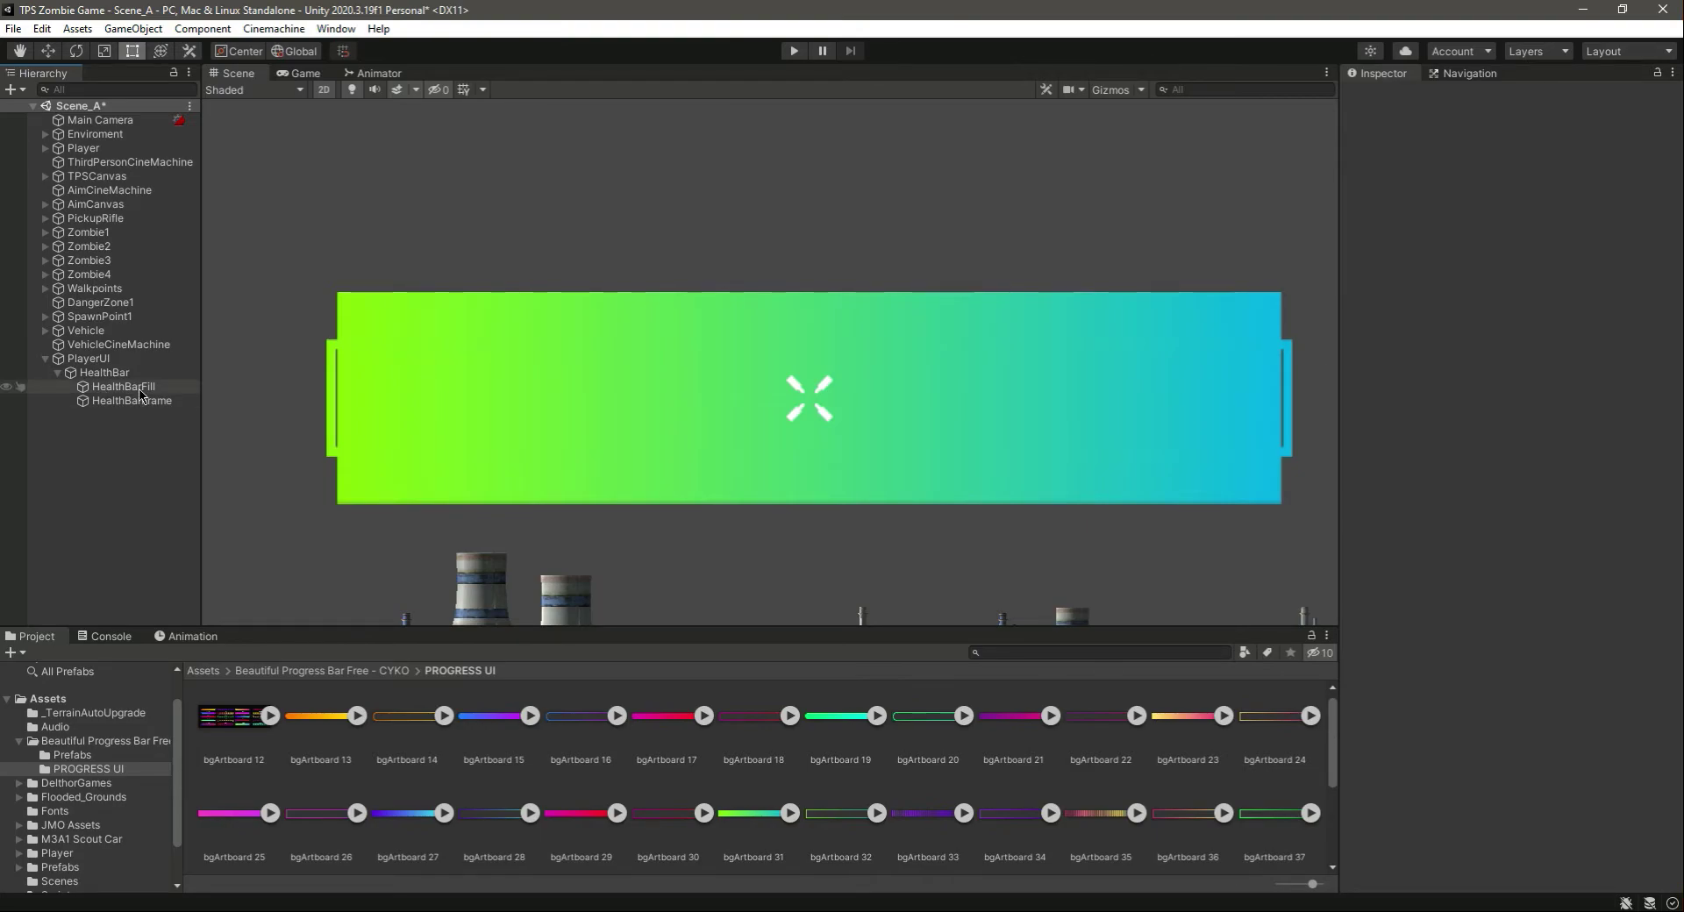
{"action": "scroll", "coordinate": [1020, 294], "scroll_direction": "up", "scroll_amount": 3}
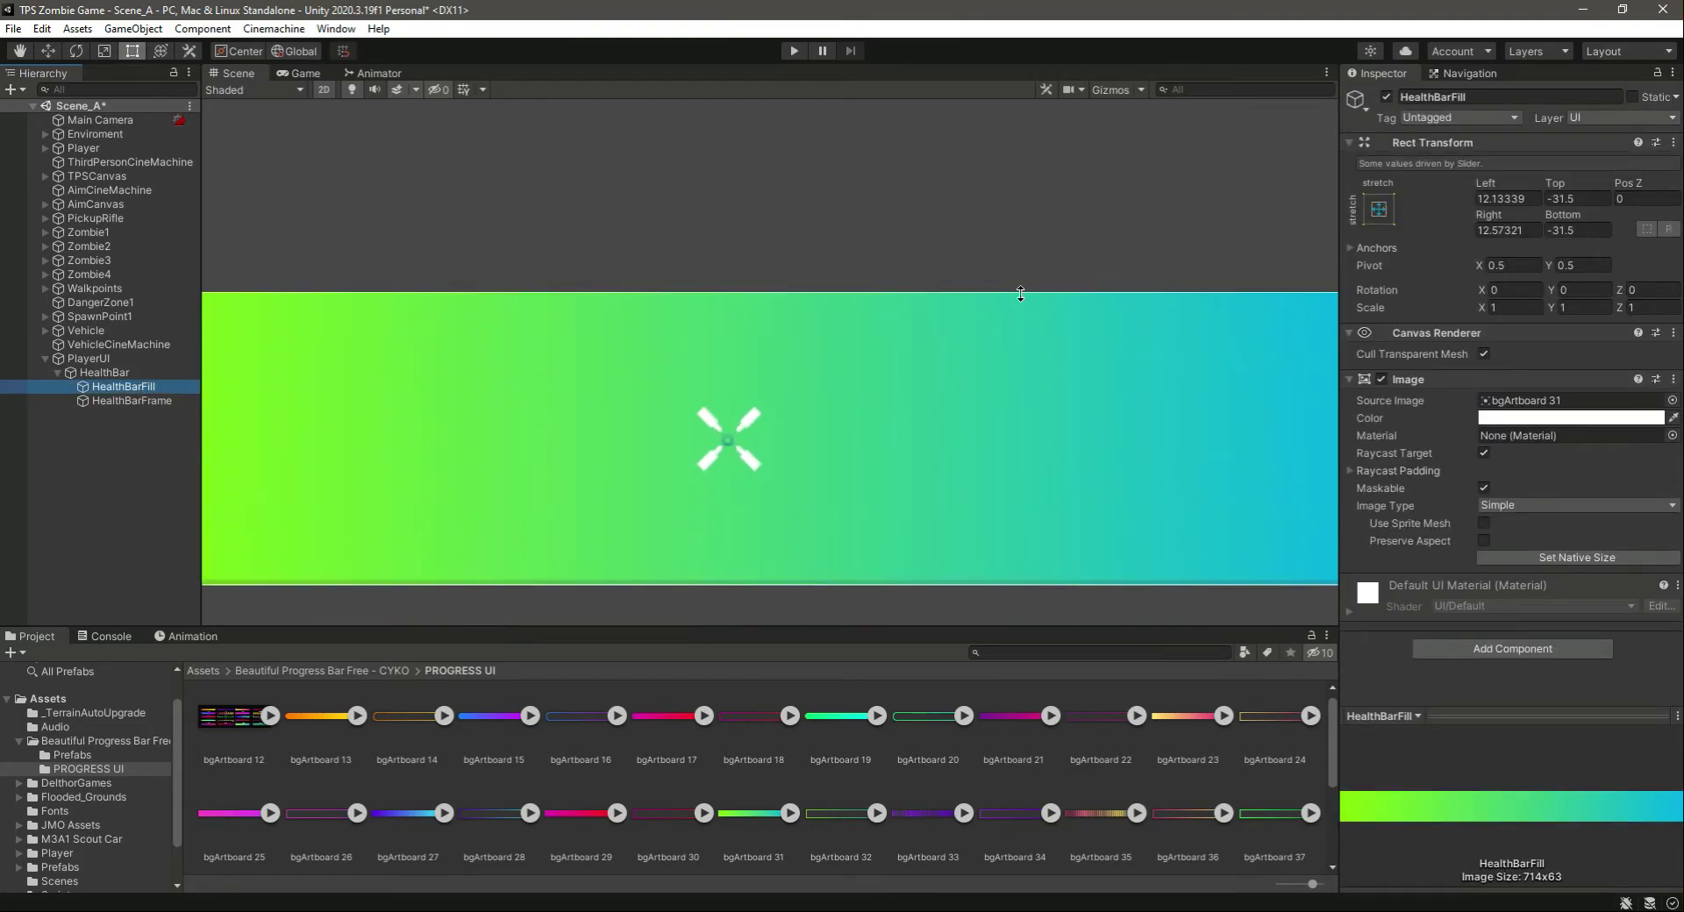
{"action": "left_click_drag", "start_coordinate": [1020, 294], "coordinate": [1065, 395]}
{"action": "scroll", "coordinate": [1042, 368], "scroll_direction": "up", "scroll_amount": 3}
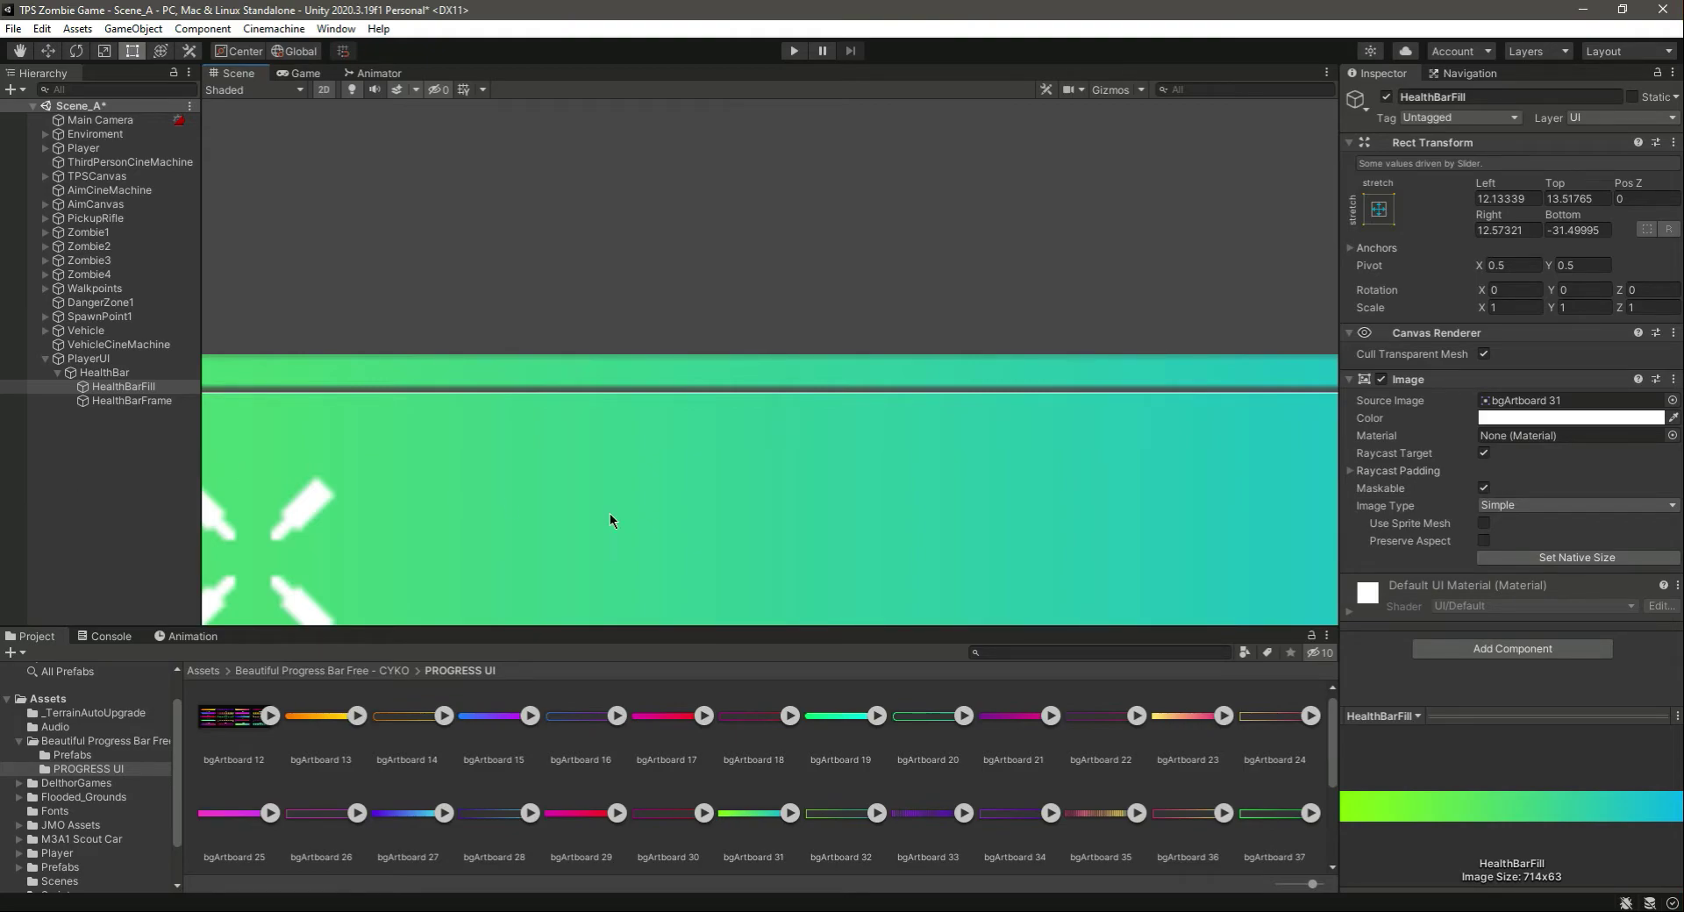
{"action": "middle_click_drag", "start_coordinate": [611, 520], "coordinate": [737, 252]}
{"action": "scroll", "coordinate": [737, 251], "scroll_direction": "up", "scroll_amount": 1}
{"action": "mouse_move", "coordinate": [787, 536]}
{"action": "left_mouse_down"}
{"action": "mouse_move", "coordinate": [793, 294]}
{"action": "mouse_move", "coordinate": [814, 331]}
{"action": "left_mouse_up"}
{"action": "left_click", "coordinate": [631, 402]}
{"action": "scroll", "coordinate": [631, 401], "scroll_direction": "down", "scroll_amount": 5}
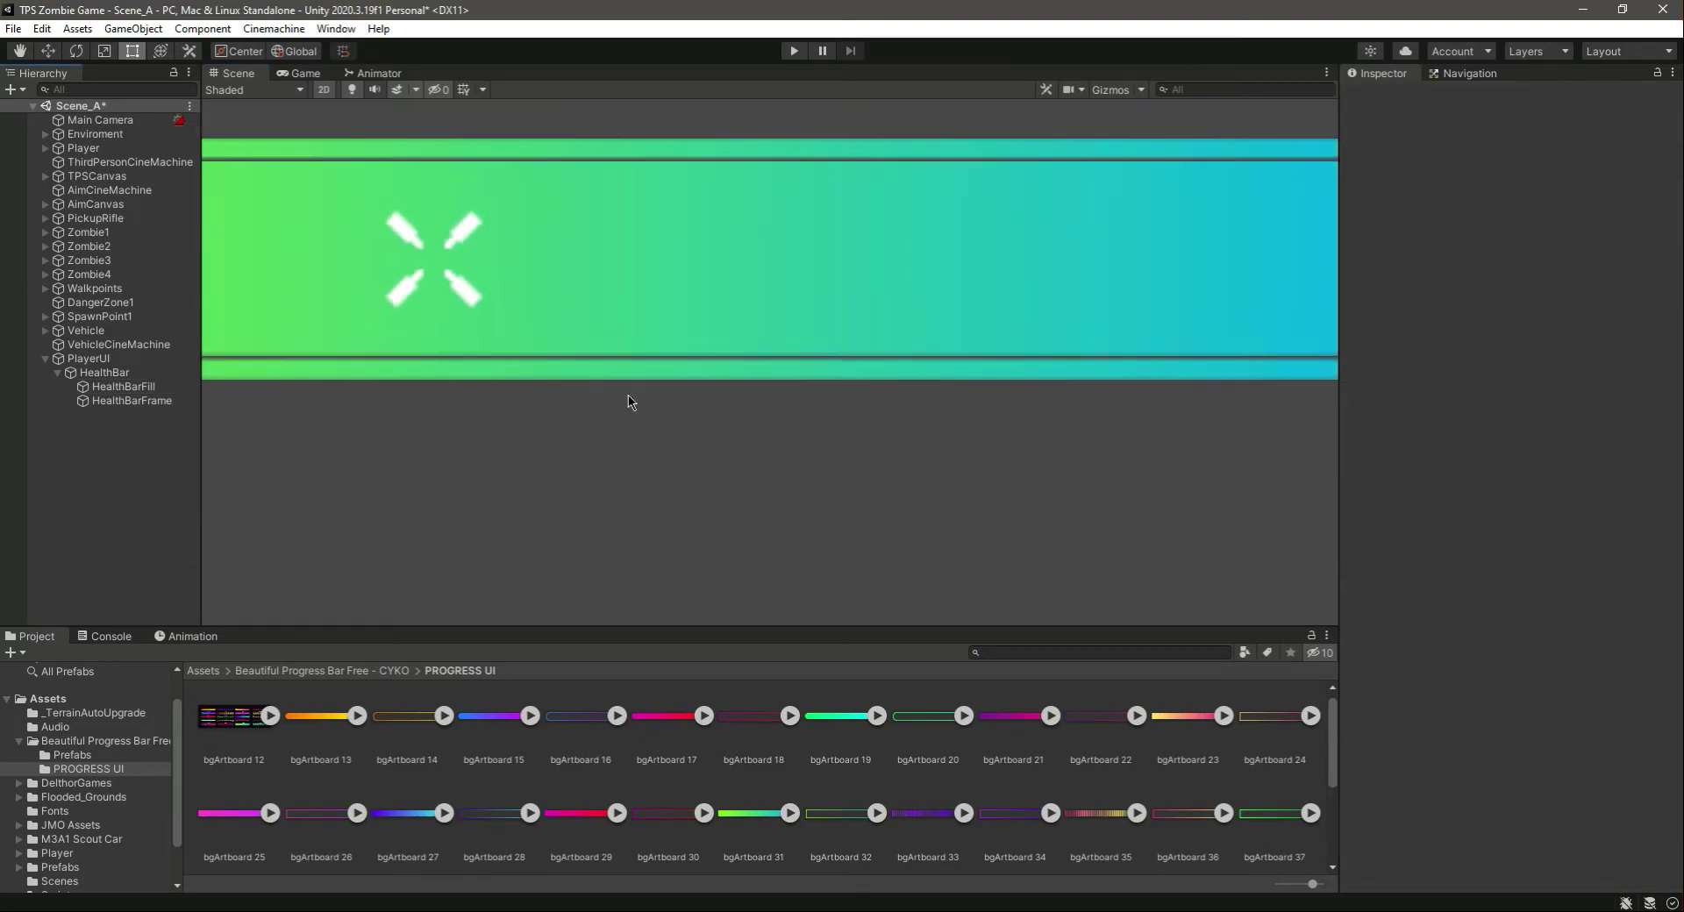
{"action": "scroll", "coordinate": [631, 402], "scroll_direction": "down", "scroll_amount": 5}
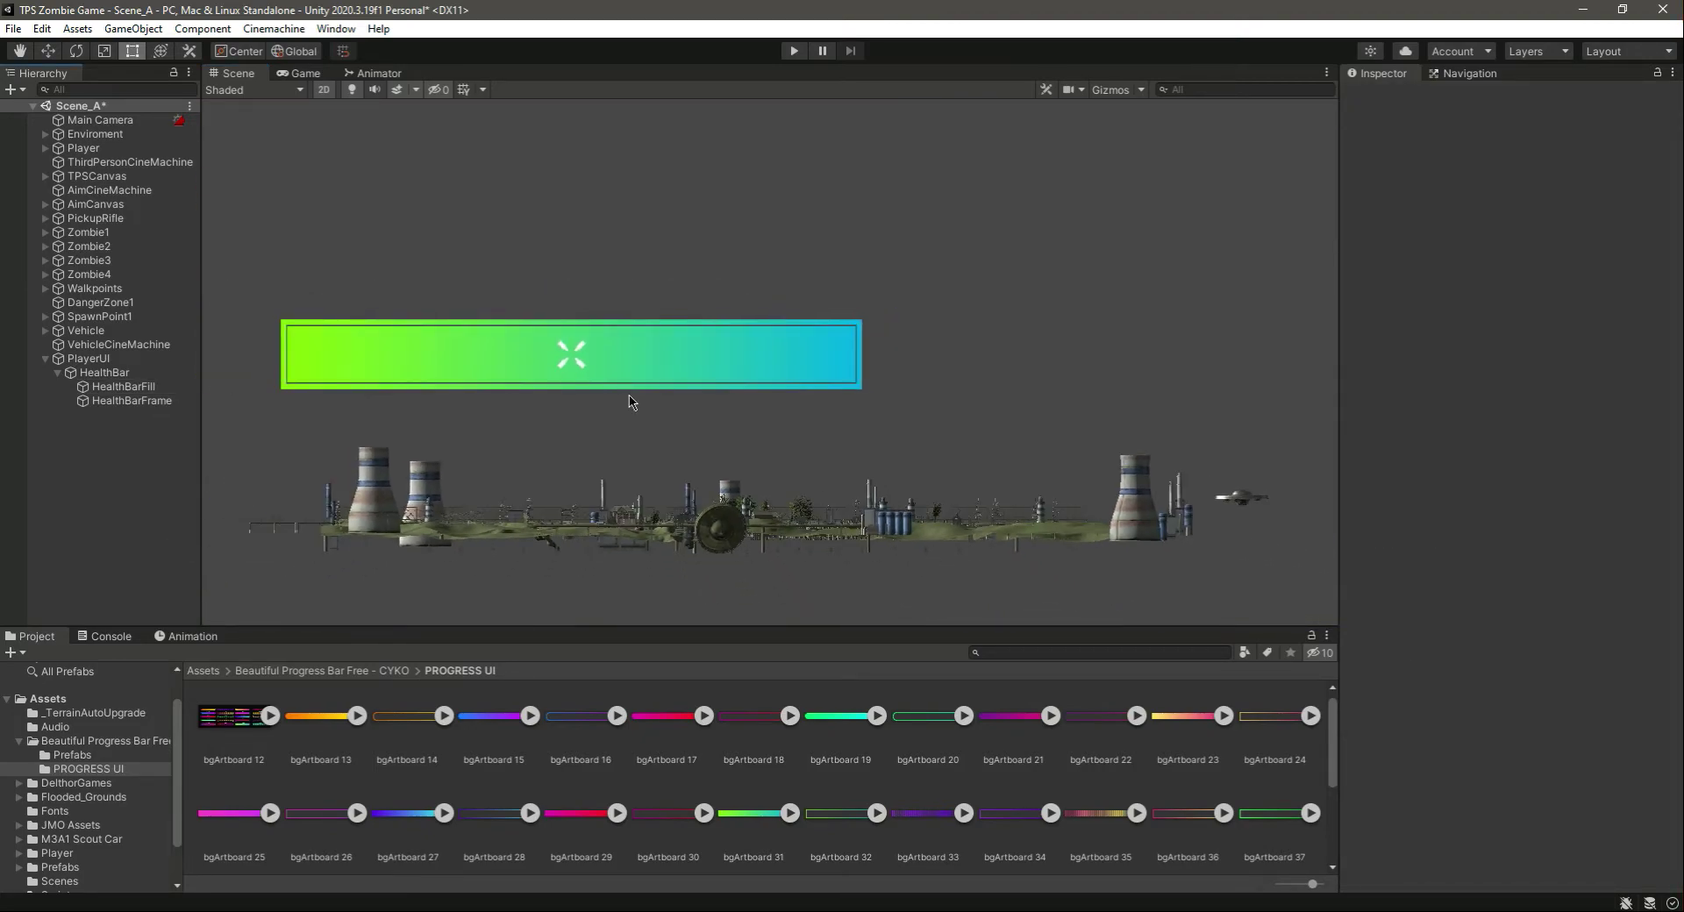
{"action": "left_click", "coordinate": [105, 373]}
Step: Save the scene and lower HealthBar's Slider Value to preview low health
{"action": "middle_click_drag", "start_coordinate": [500, 433], "coordinate": [737, 481]}
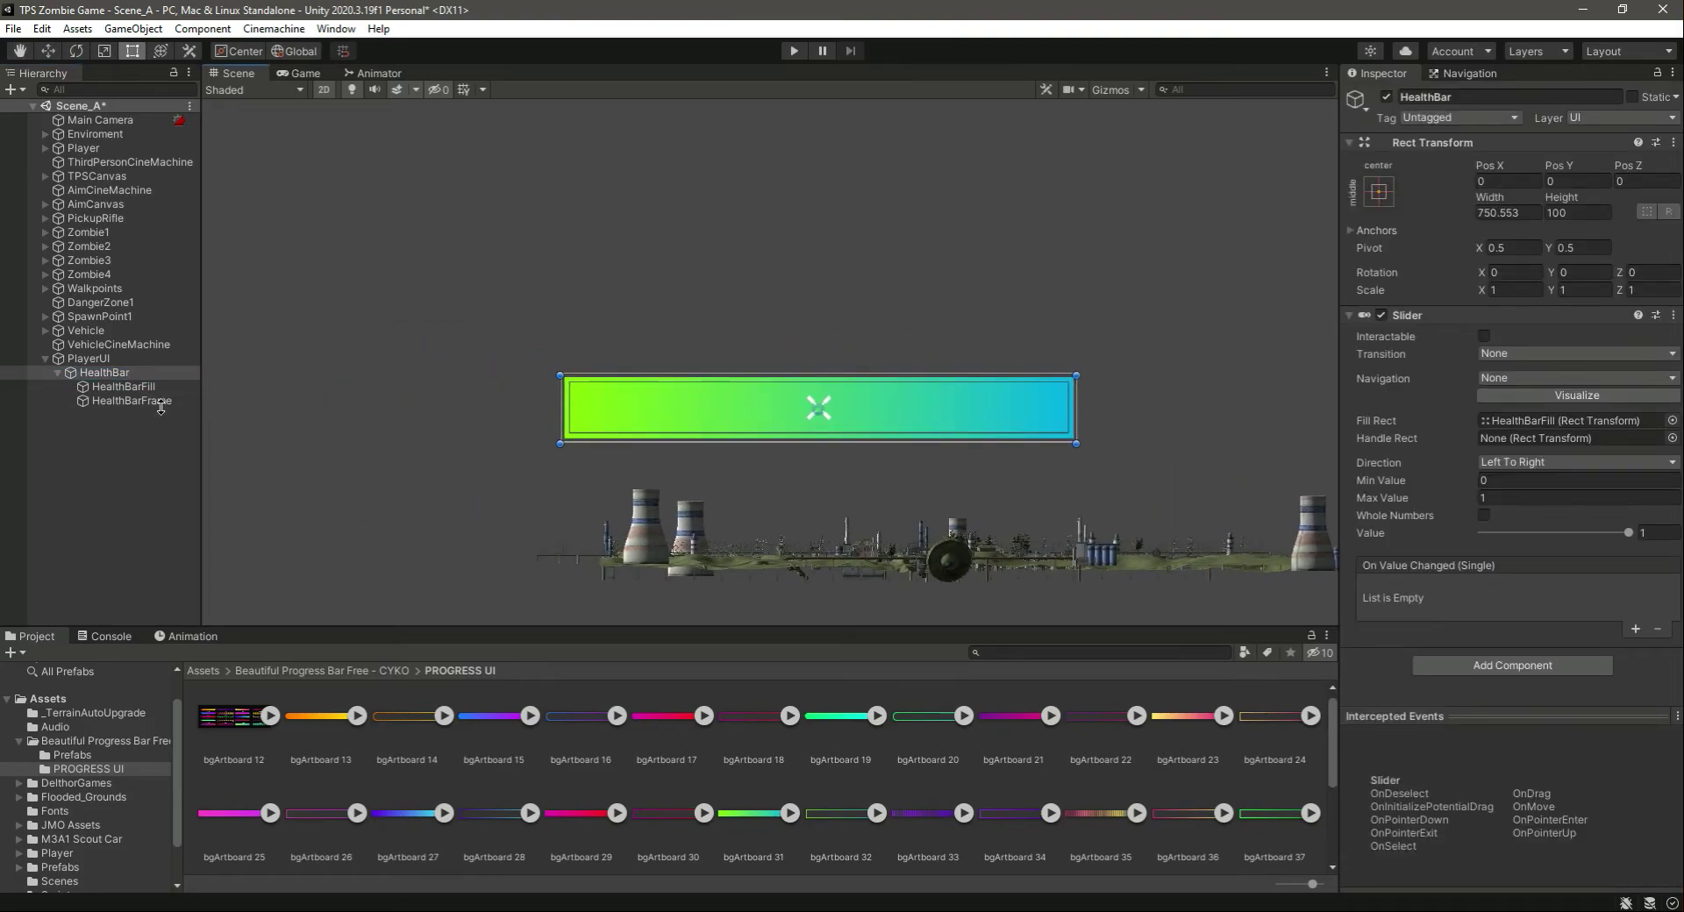
{"action": "key", "text": "ctrl+s"}
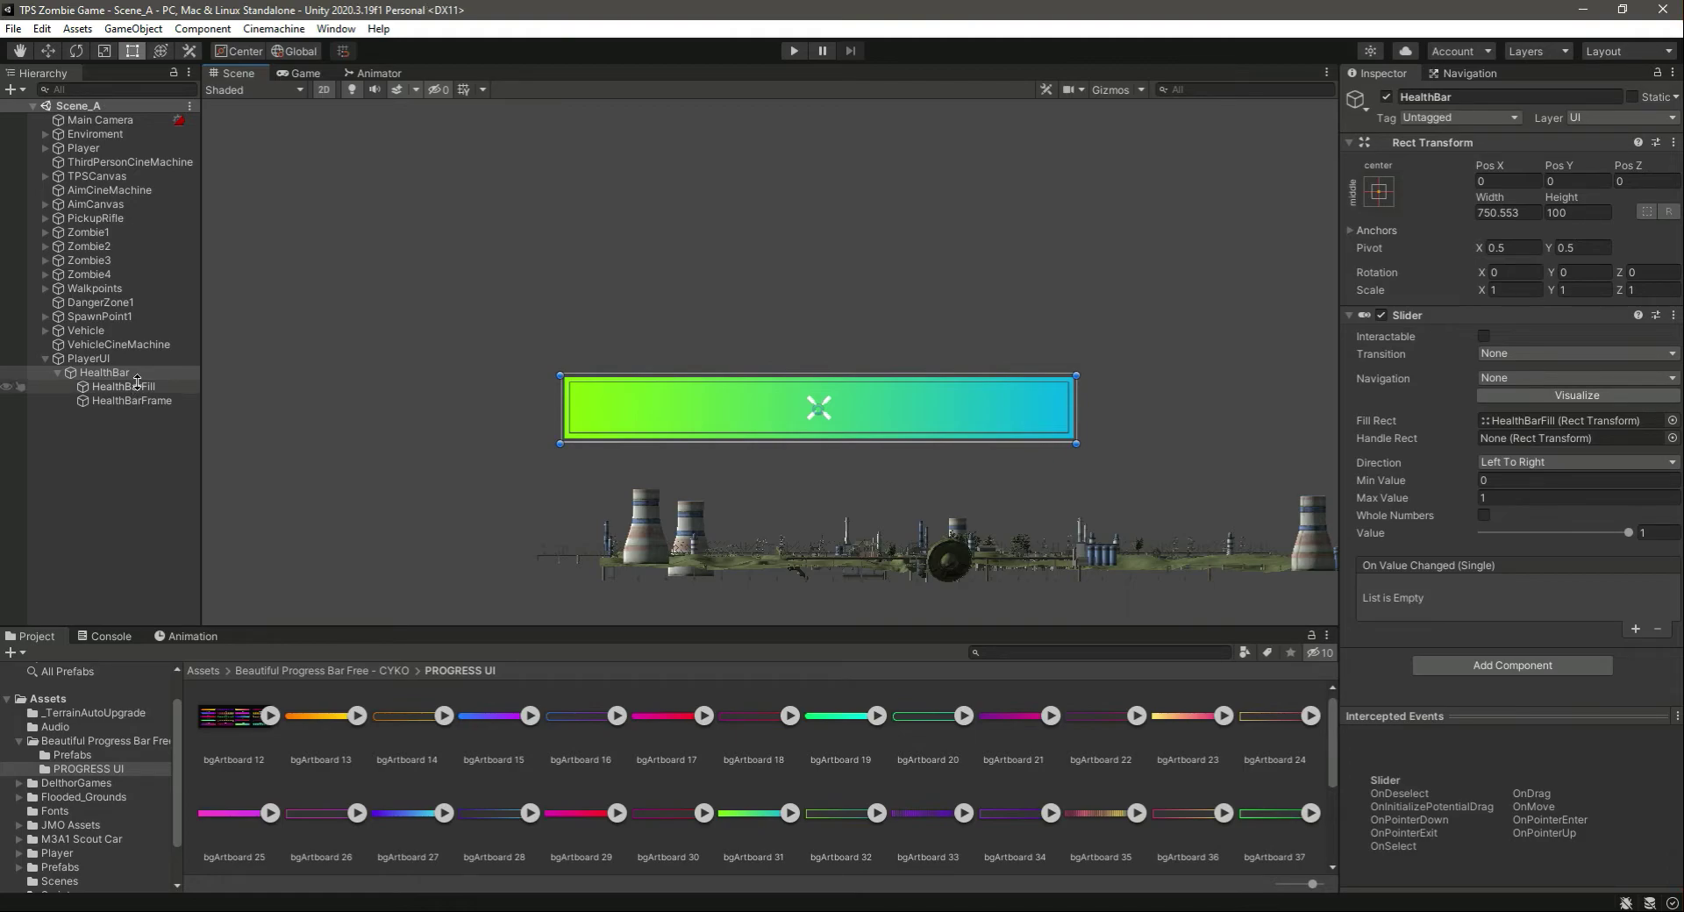
{"action": "left_click", "coordinate": [133, 375]}
{"action": "mouse_move", "coordinate": [1628, 533]}
{"action": "left_mouse_down"}
{"action": "mouse_move", "coordinate": [1484, 545]}
{"action": "mouse_move", "coordinate": [1647, 535]}
{"action": "mouse_move", "coordinate": [1463, 534]}
{"action": "mouse_move", "coordinate": [1633, 533]}
{"action": "left_mouse_up"}
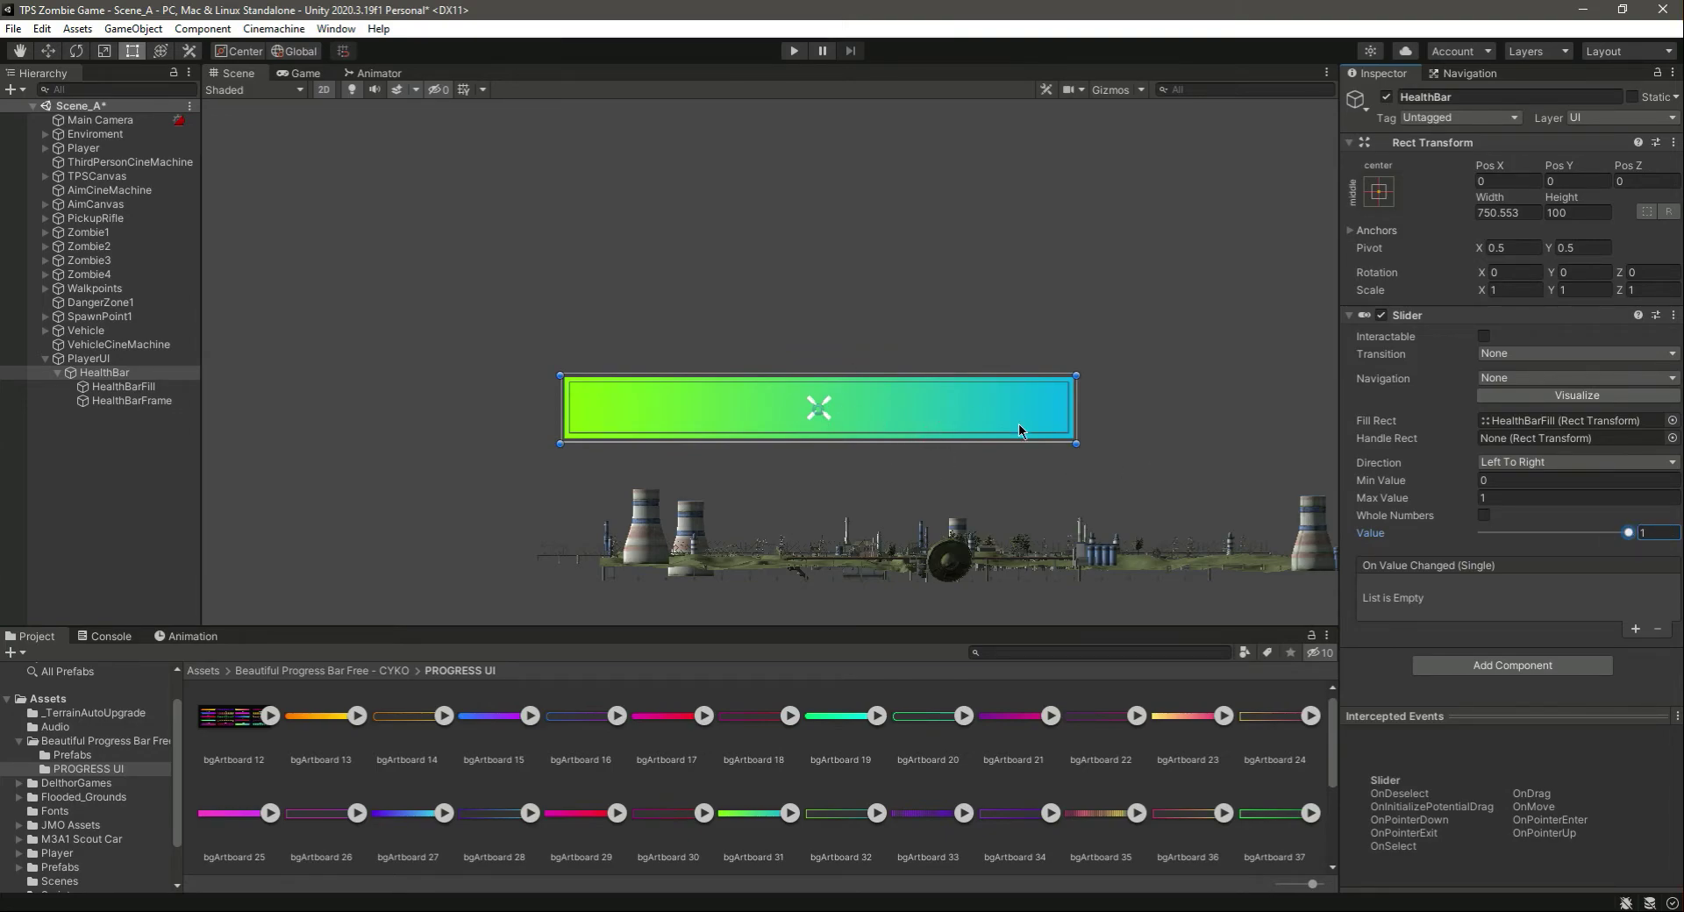
Step: Nudge HealthBarFill's bottom edge and check how it sits in the bar
{"action": "left_click", "coordinate": [586, 407]}
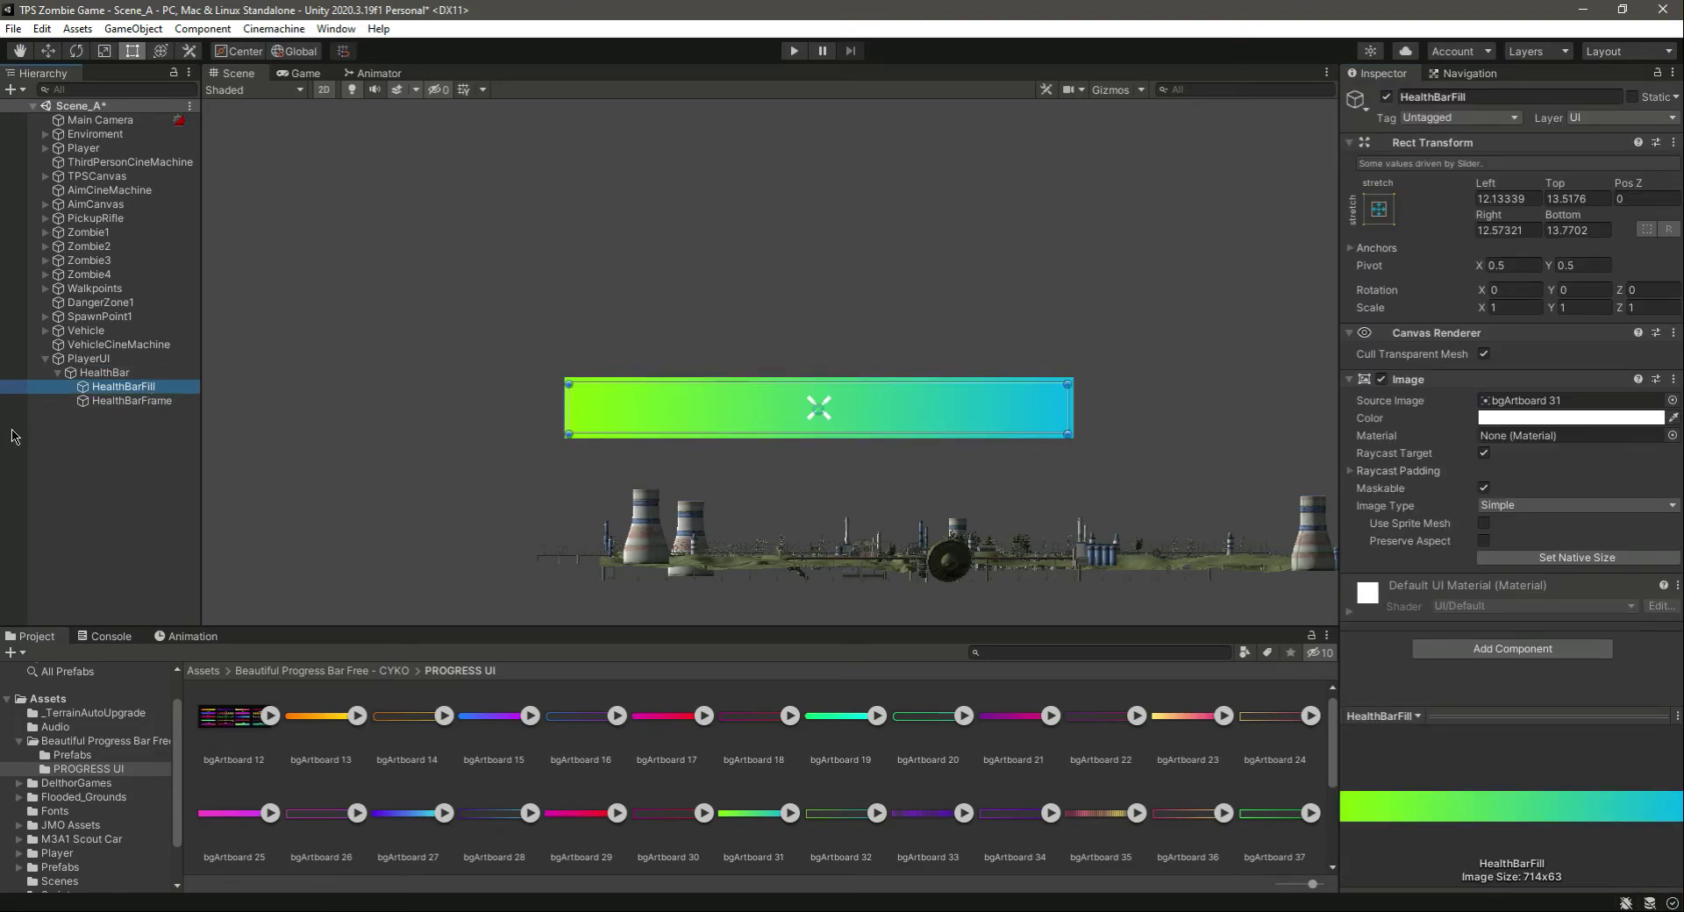
{"action": "left_click", "coordinate": [778, 465]}
{"action": "scroll", "coordinate": [872, 447], "scroll_direction": "up", "scroll_amount": 6}
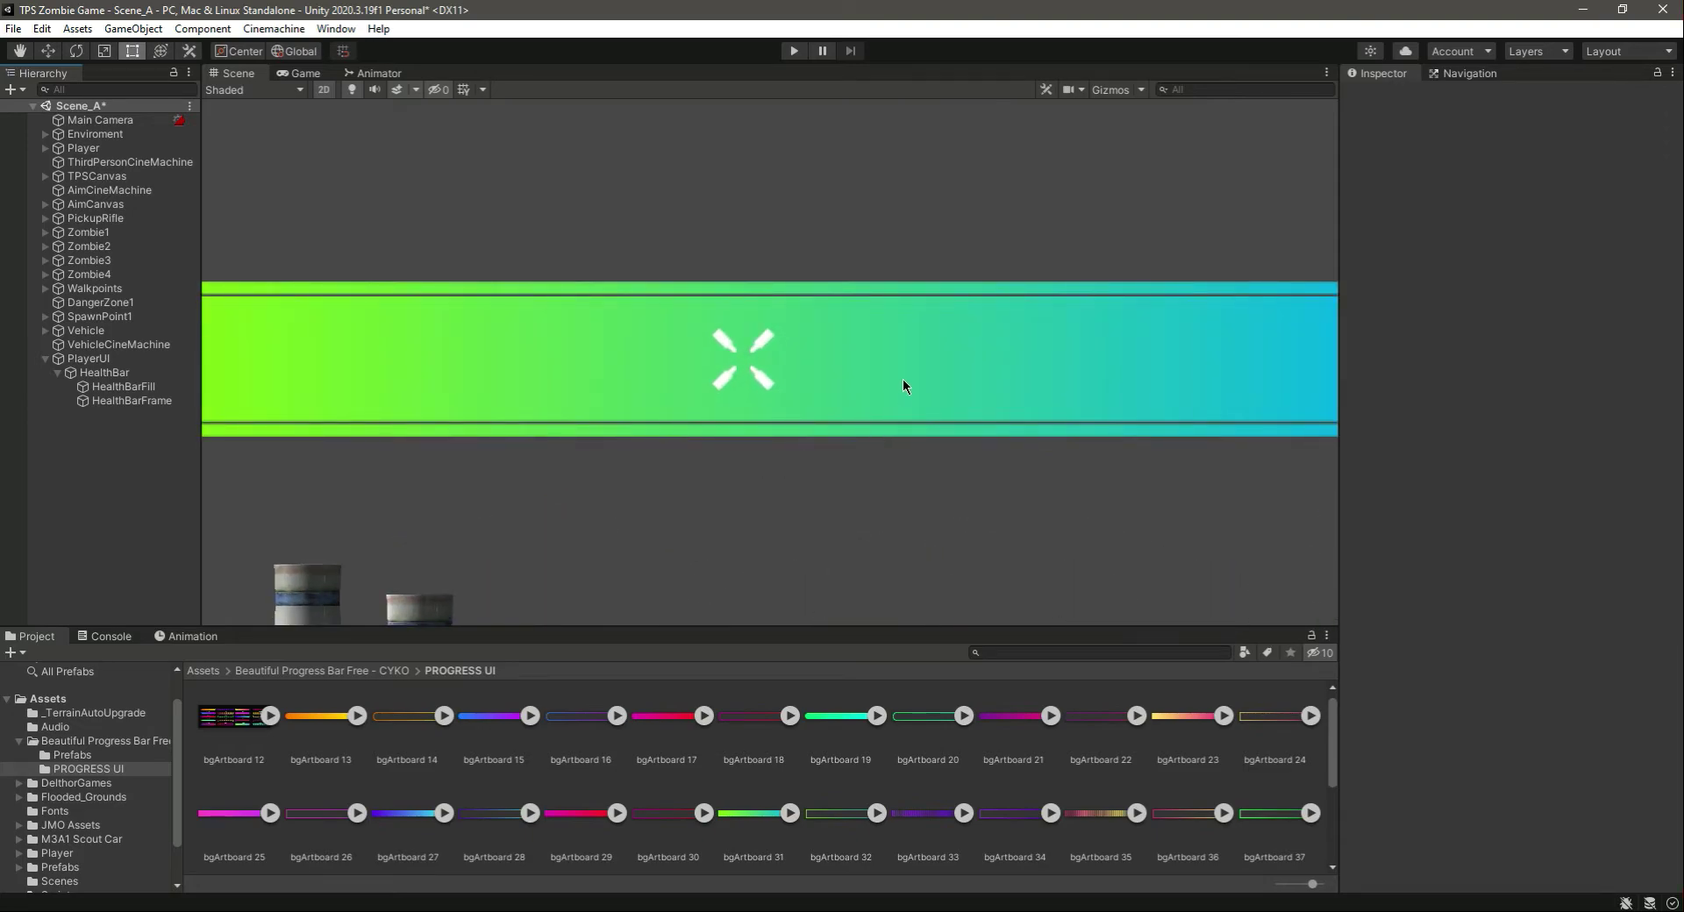
{"action": "left_click", "coordinate": [440, 423]}
{"action": "scroll", "coordinate": [939, 438], "scroll_direction": "up", "scroll_amount": 4}
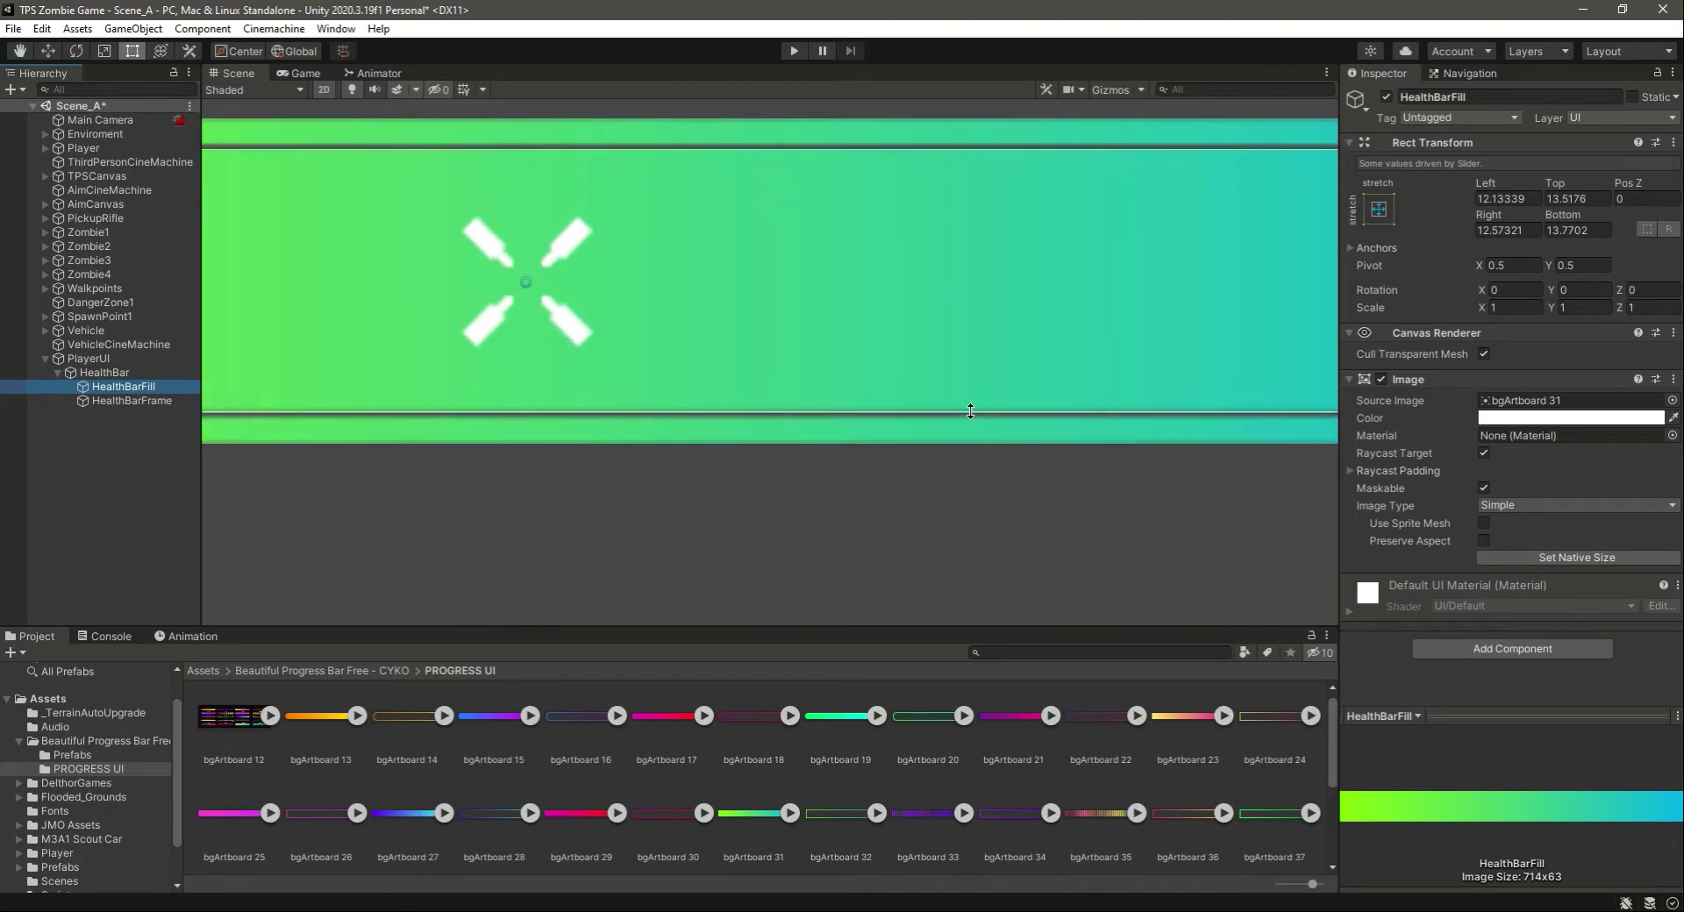
{"action": "scroll", "coordinate": [972, 410], "scroll_direction": "up", "scroll_amount": 2}
{"action": "left_click_drag", "start_coordinate": [988, 417], "coordinate": [997, 418]}
{"action": "left_click", "coordinate": [162, 486]}
{"action": "scroll", "coordinate": [806, 380], "scroll_direction": "down", "scroll_amount": 4}
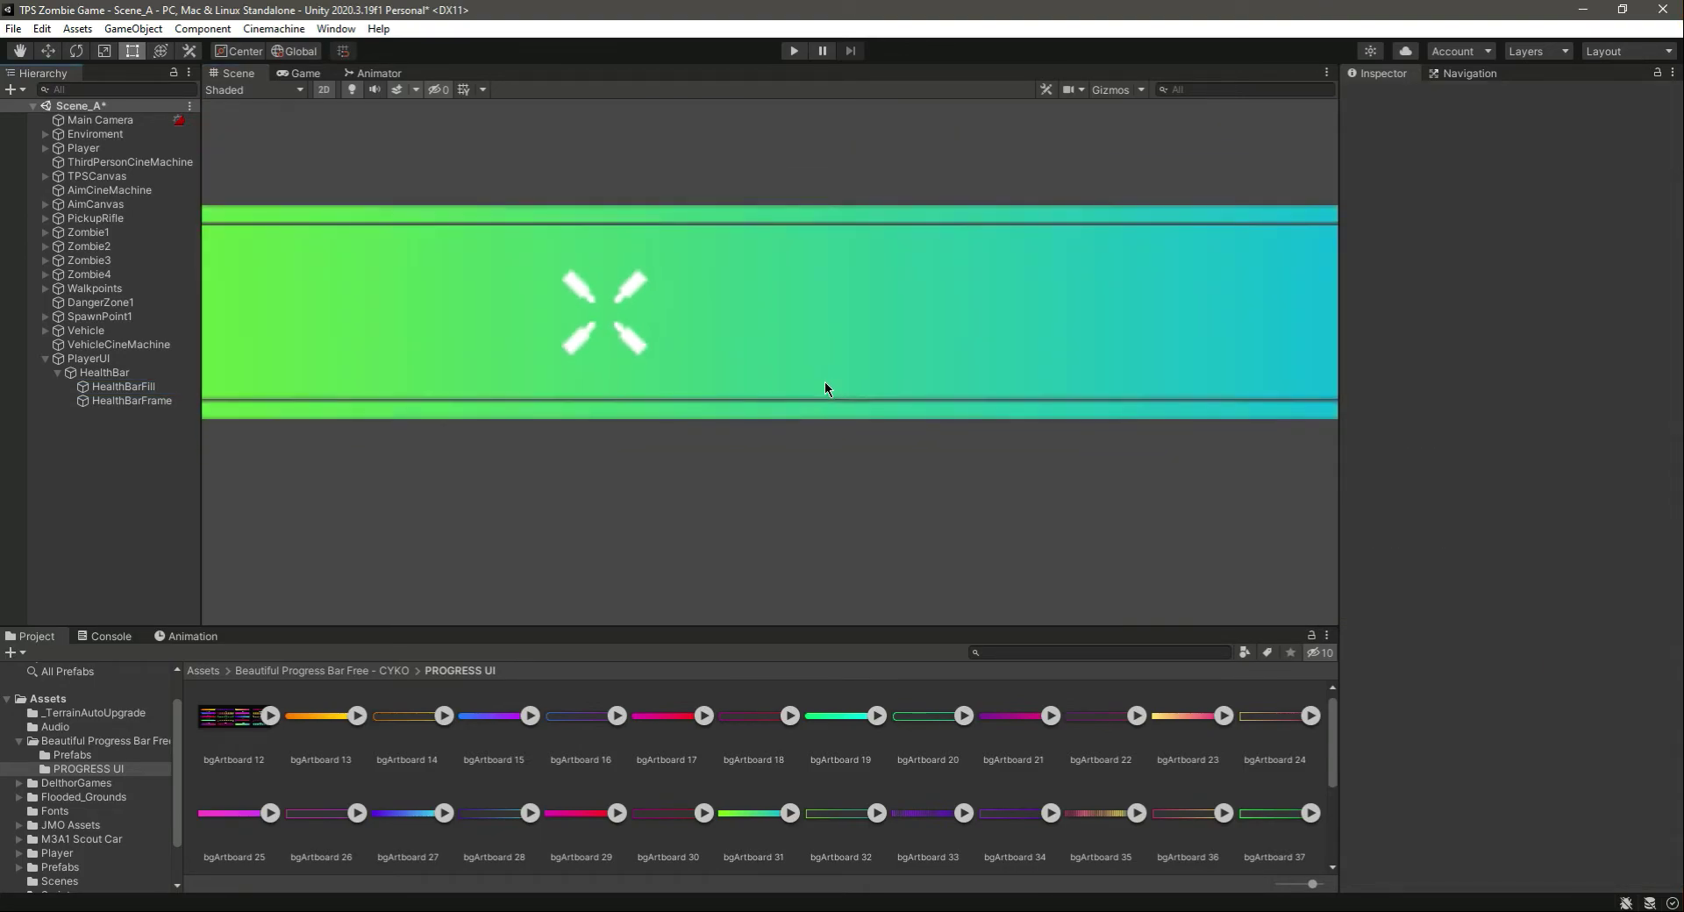
{"action": "scroll", "coordinate": [913, 184], "scroll_direction": "up", "scroll_amount": 5}
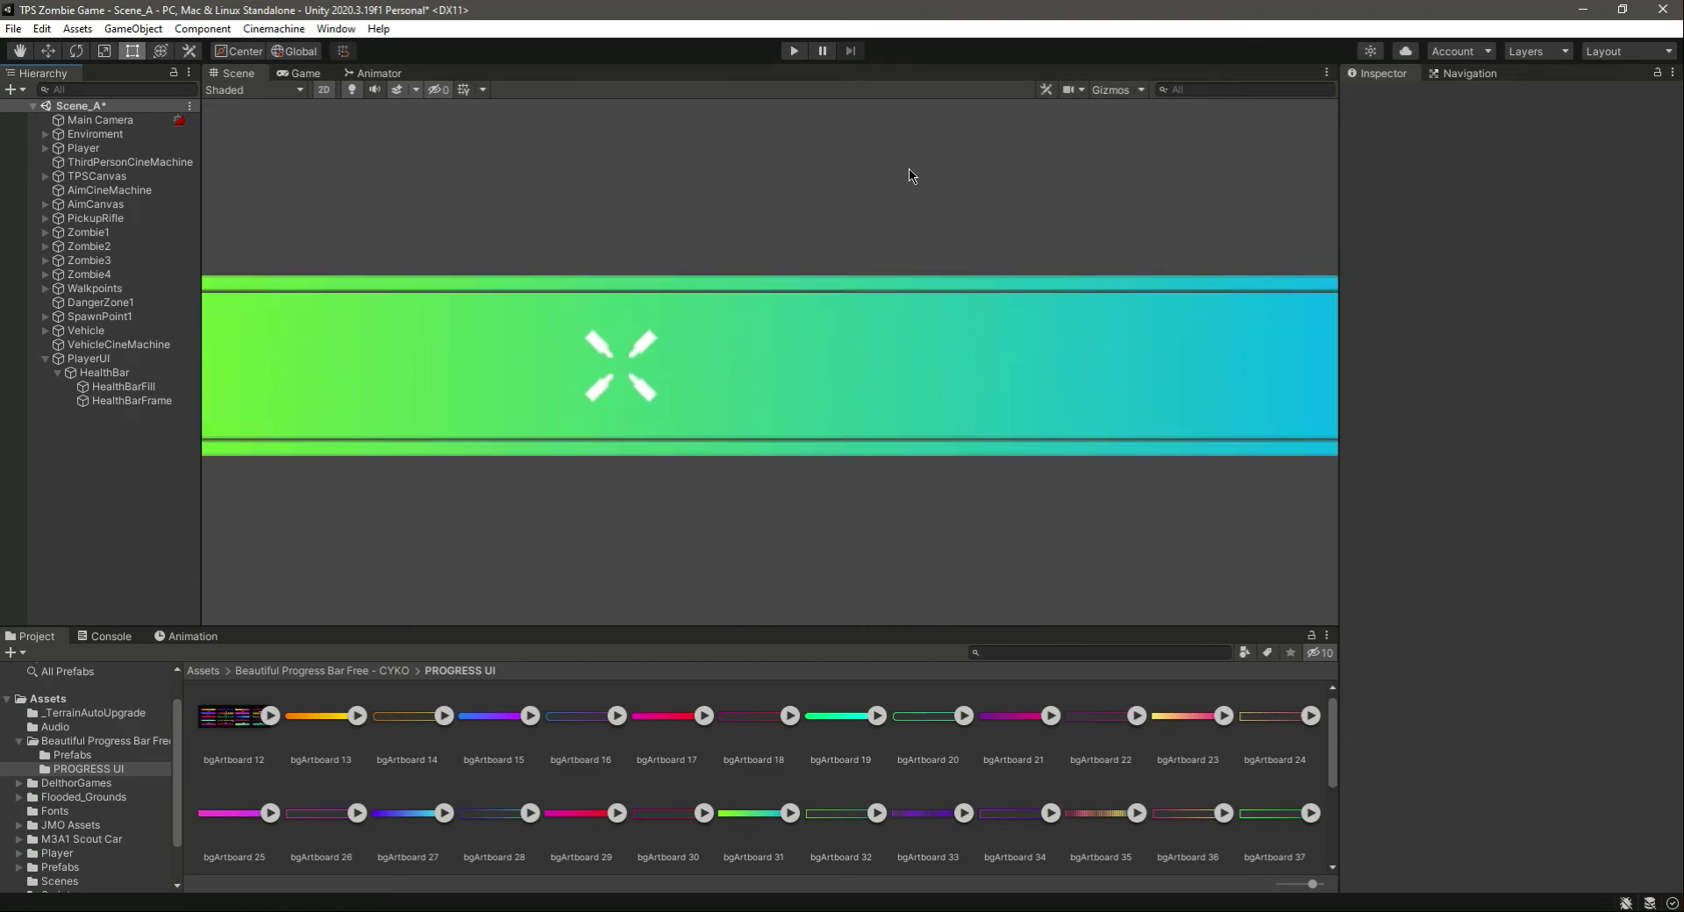
Step: Raise HealthBarFill's top edge slightly and view the whole bar
{"action": "left_click", "coordinate": [123, 386]}
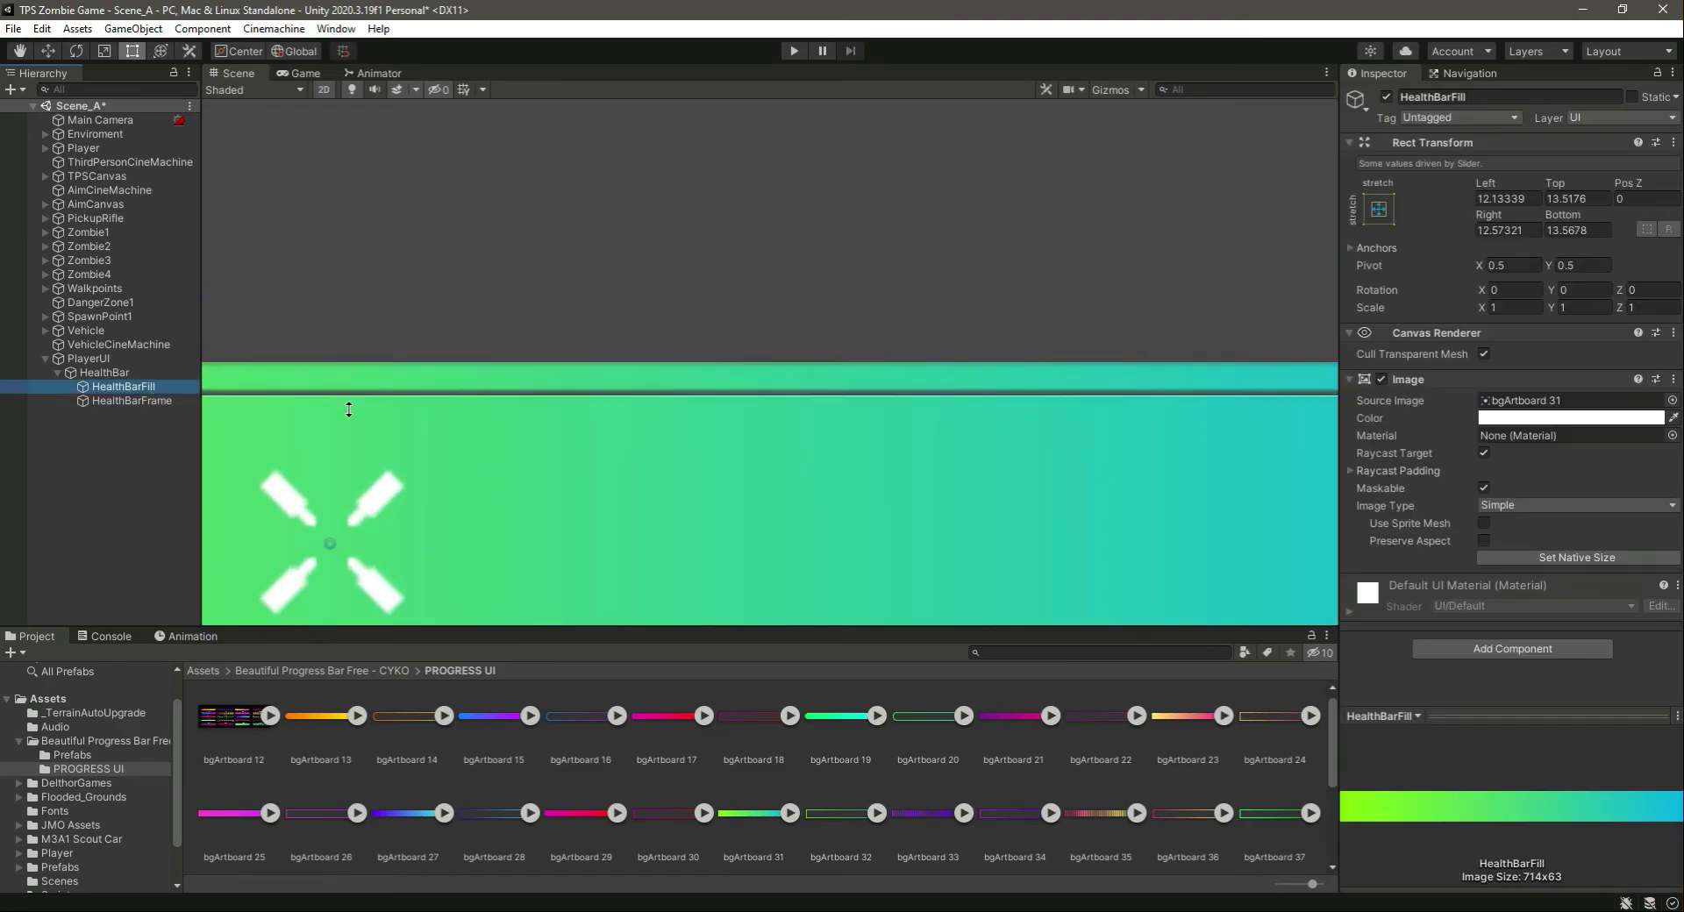
{"action": "left_click", "coordinate": [719, 391]}
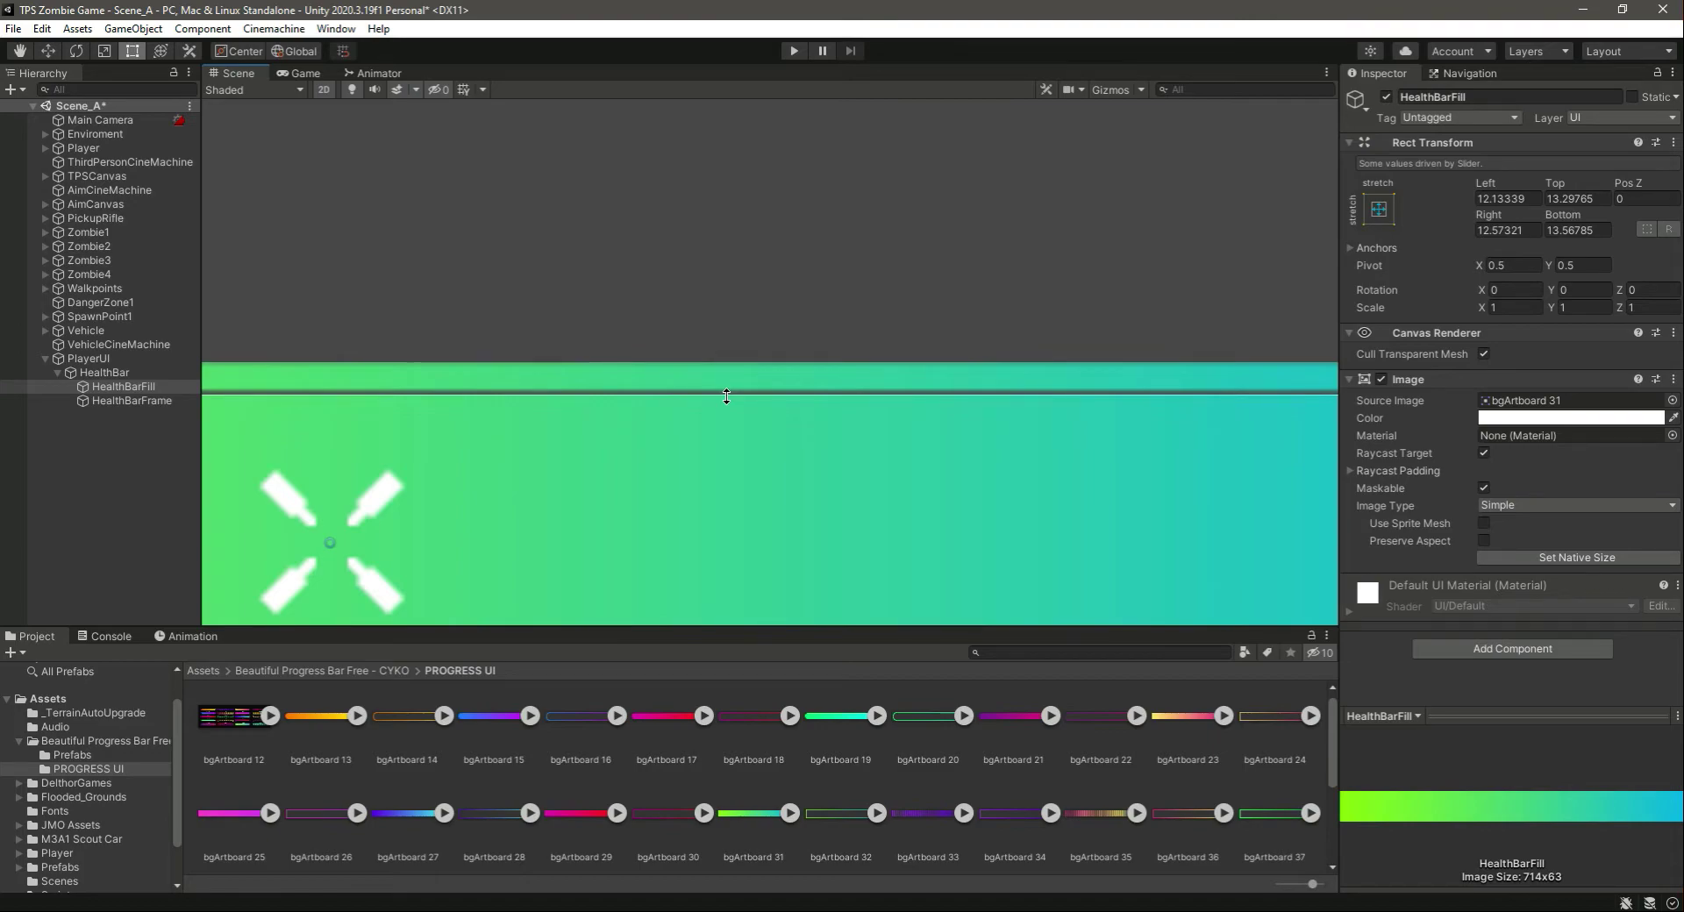
{"action": "left_click_drag", "start_coordinate": [726, 397], "coordinate": [727, 395]}
{"action": "left_click", "coordinate": [163, 485]}
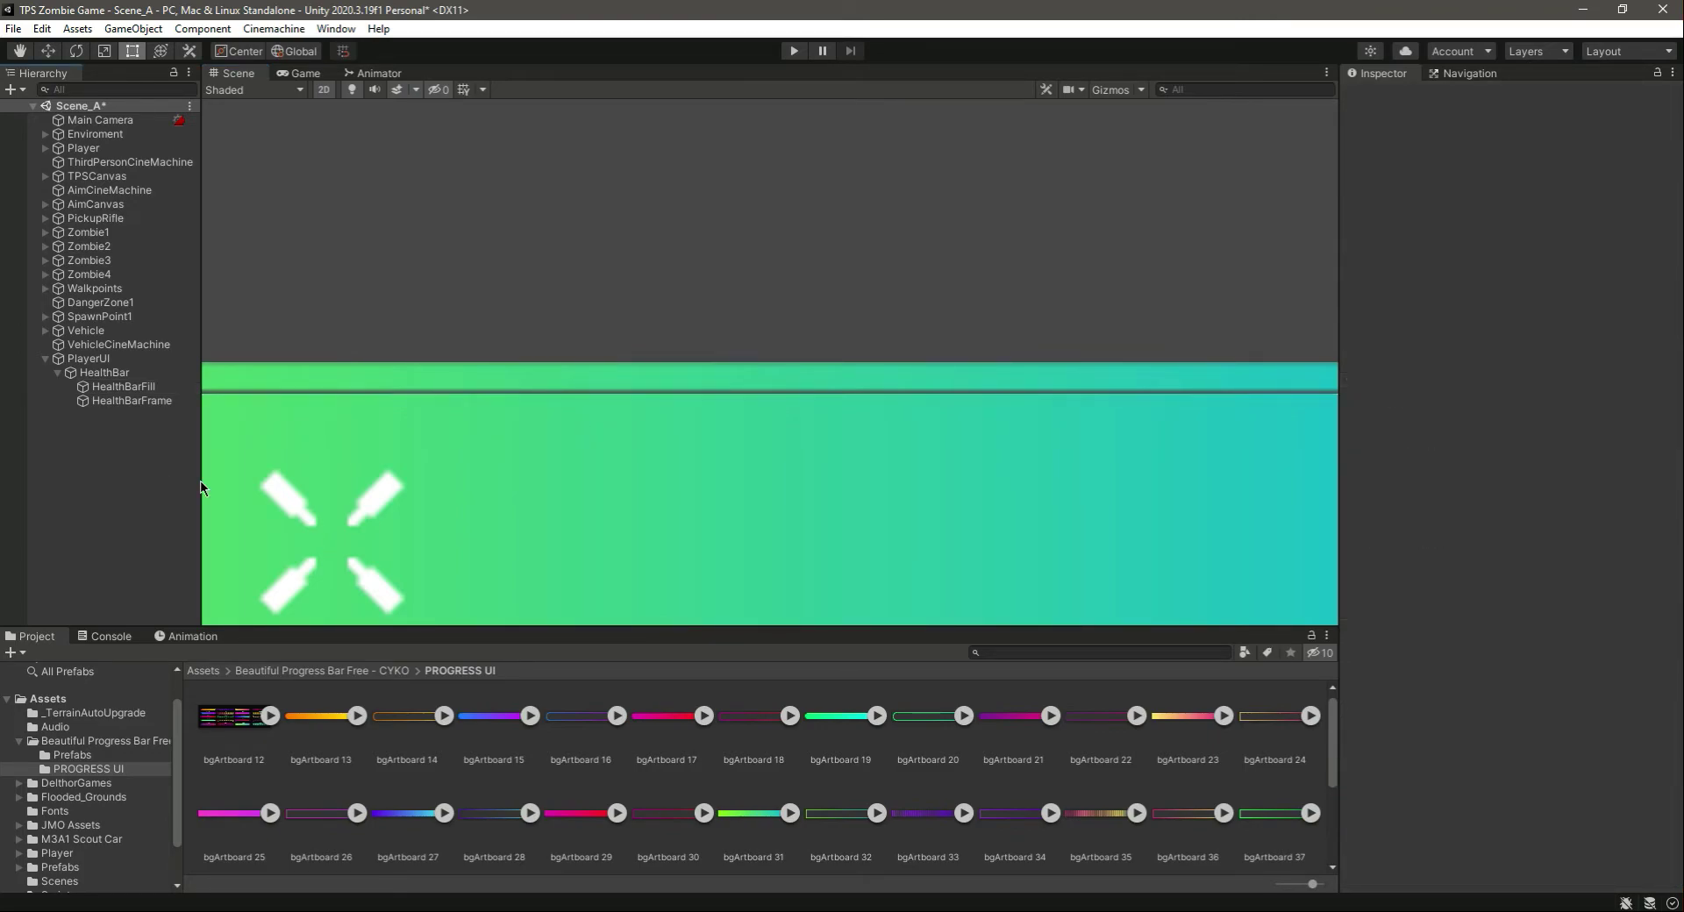
{"action": "scroll", "coordinate": [651, 460], "scroll_direction": "down", "scroll_amount": 5}
{"action": "middle_click_drag", "start_coordinate": [612, 522], "coordinate": [869, 437]}
{"action": "scroll", "coordinate": [870, 431], "scroll_direction": "down", "scroll_amount": 4}
{"action": "scroll", "coordinate": [870, 435], "scroll_direction": "down", "scroll_amount": 2}
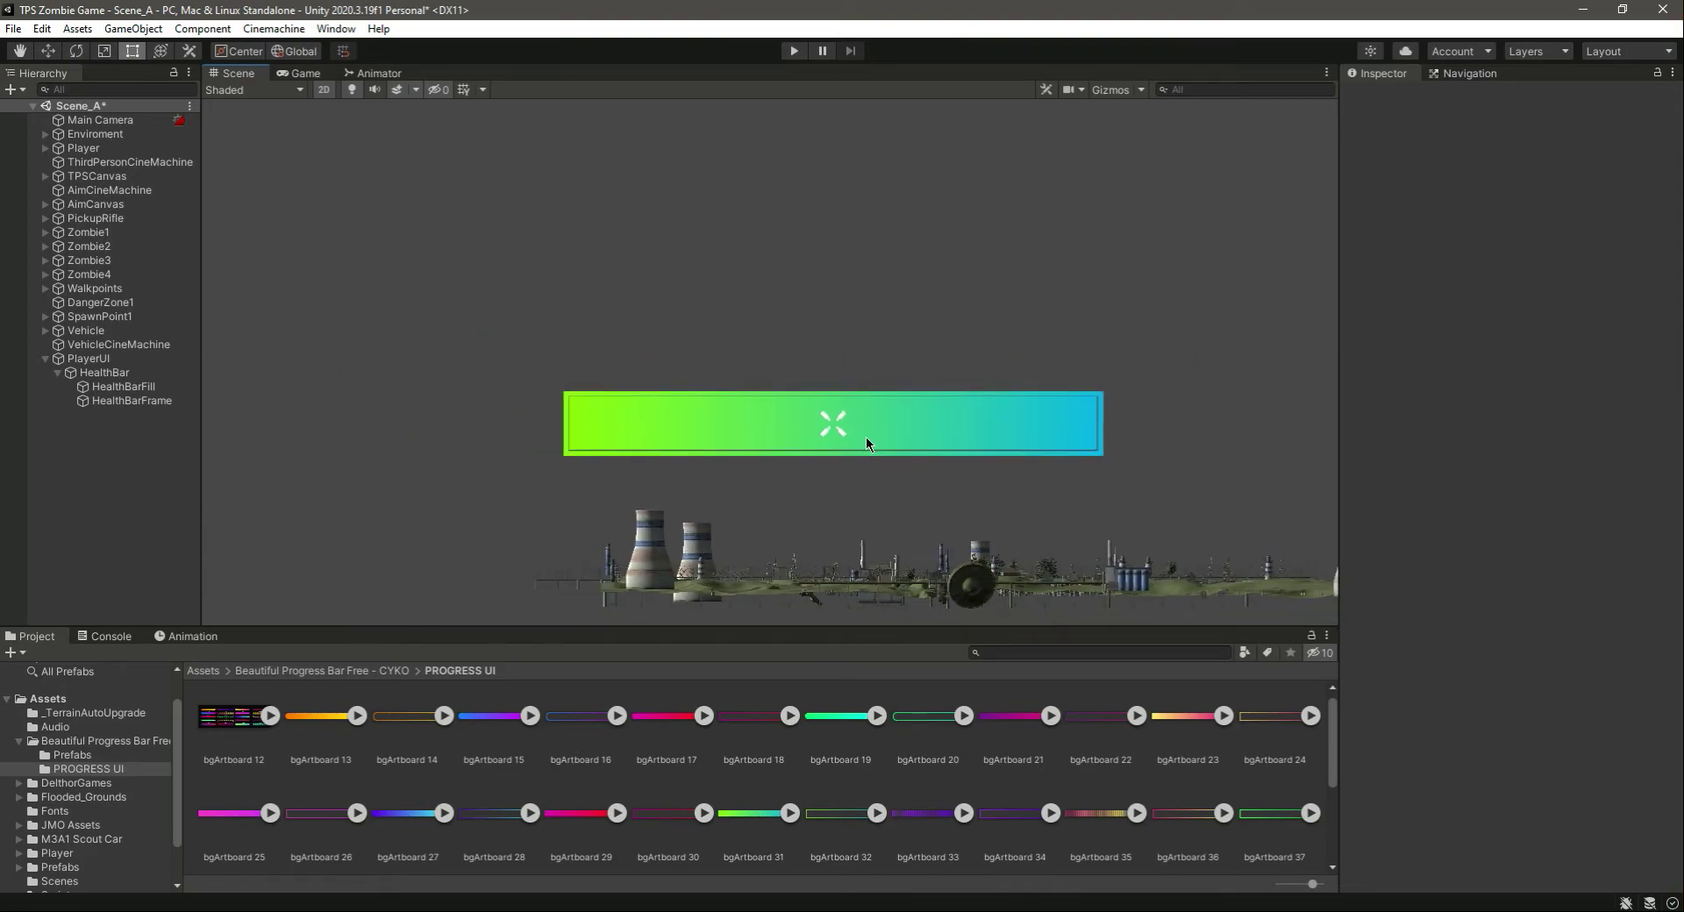
Step: Frame HealthBarFill, fine-tune its top edge, and recentre the health bar in the Scene view
{"action": "left_click", "coordinate": [123, 386]}
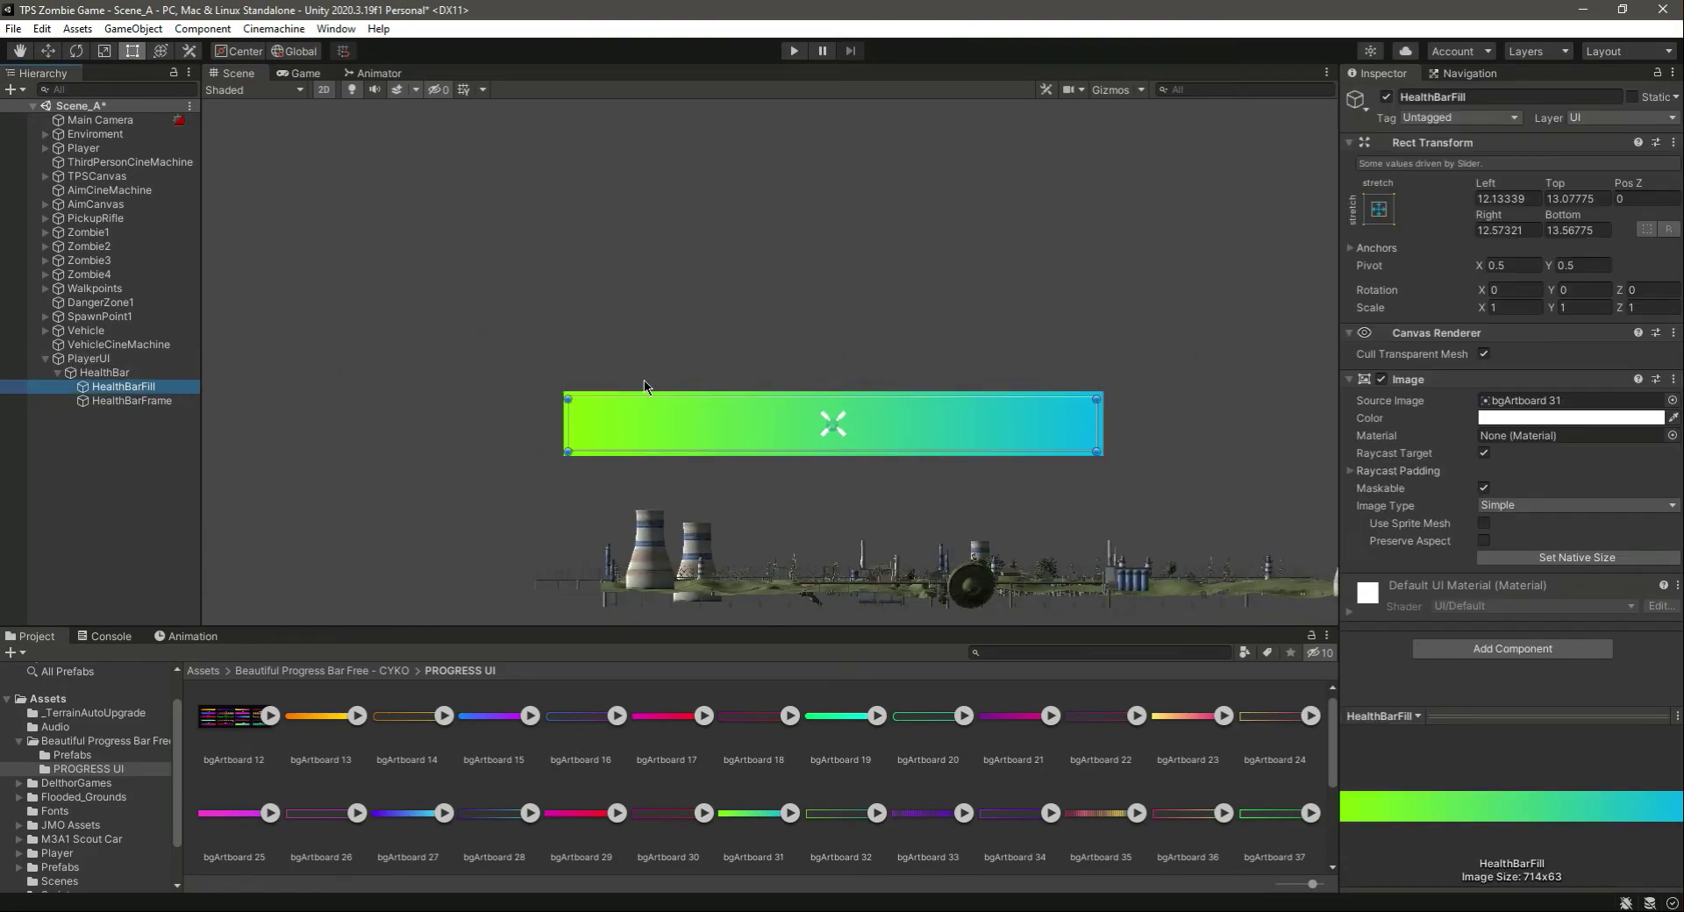
{"action": "key", "text": "f"}
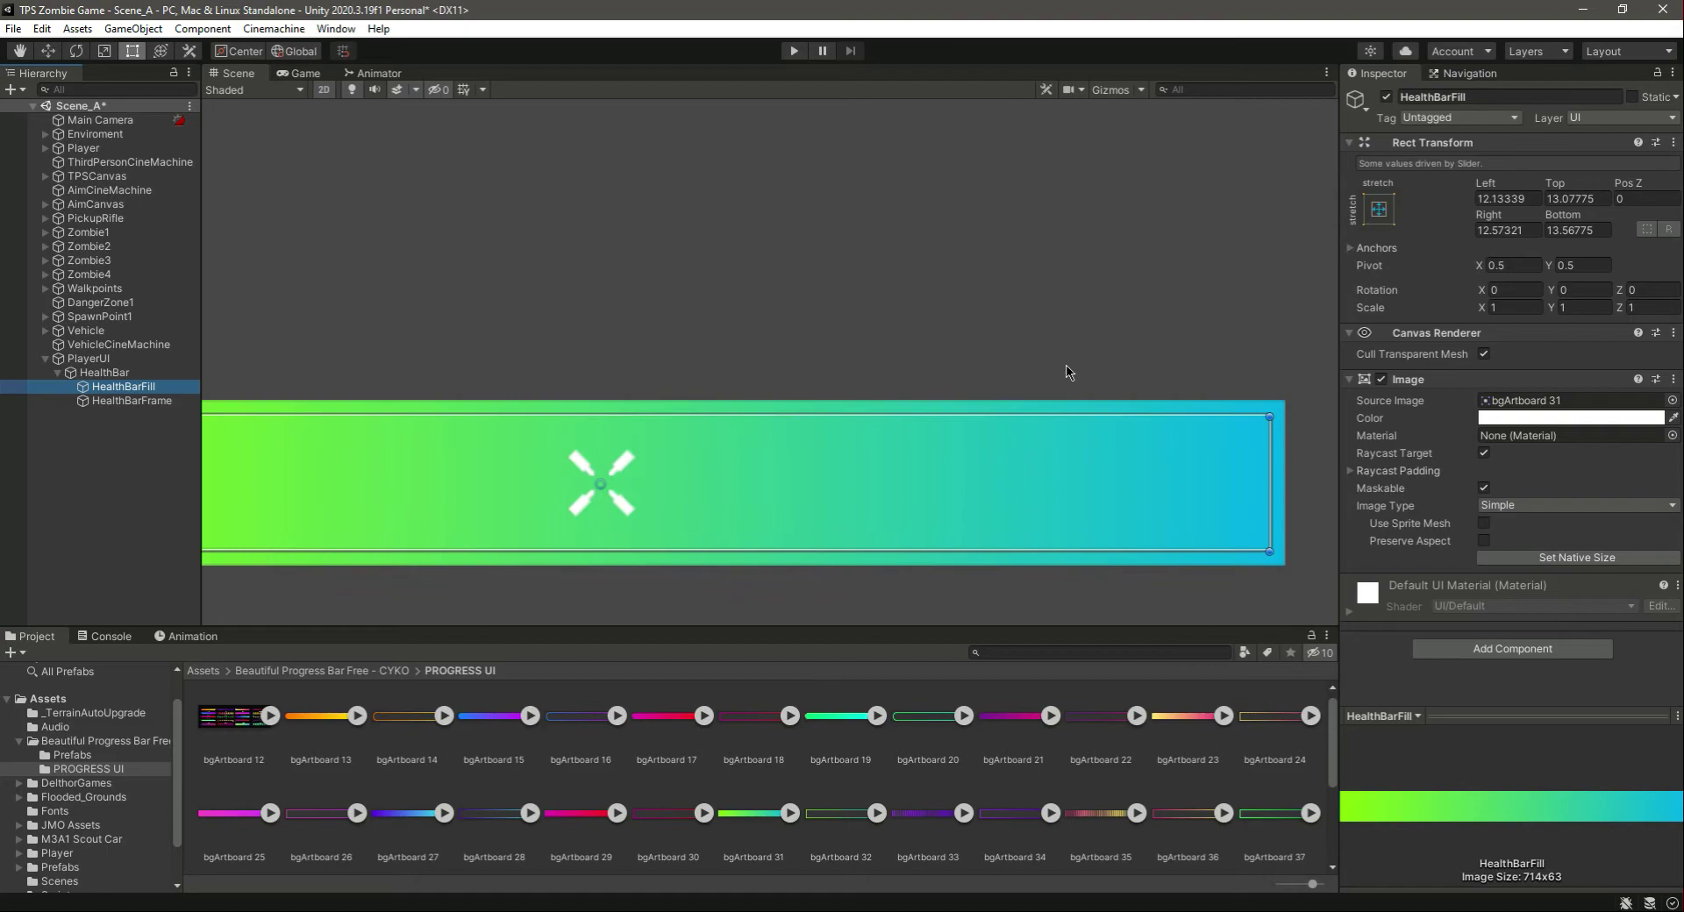
{"action": "left_click", "coordinate": [1004, 414]}
{"action": "left_click_drag", "start_coordinate": [1008, 416], "coordinate": [1015, 416]}
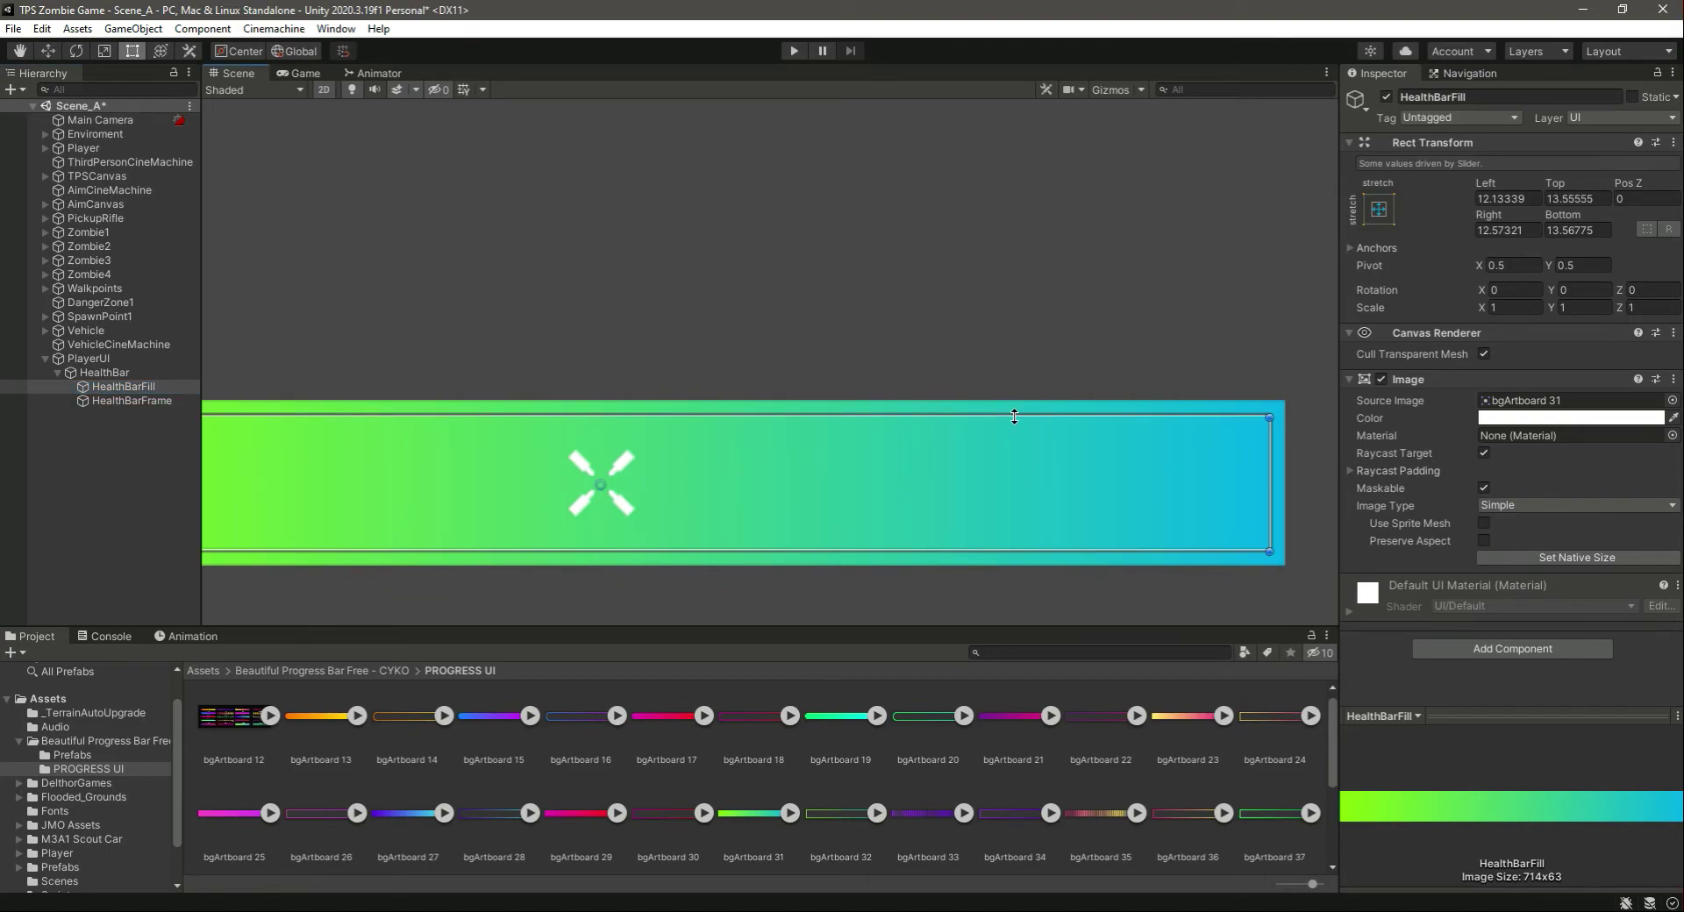
{"action": "left_click", "coordinate": [27, 489]}
{"action": "scroll", "coordinate": [234, 449], "scroll_direction": "down", "scroll_amount": 6}
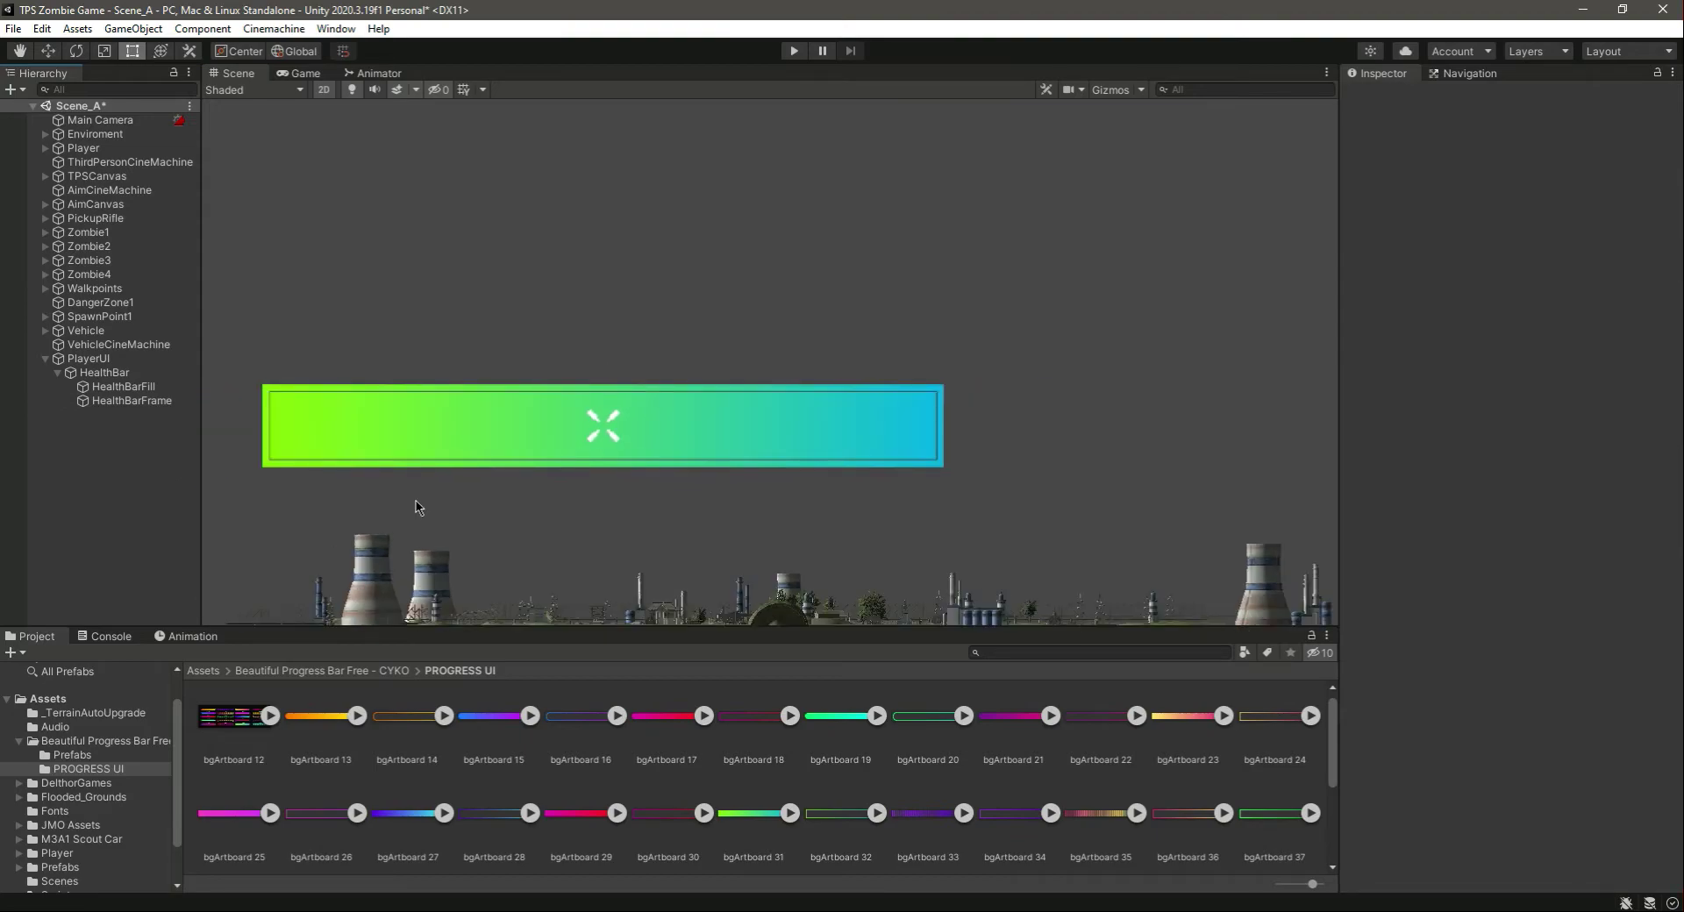
{"action": "middle_click_drag", "start_coordinate": [417, 504], "coordinate": [640, 510]}
{"action": "scroll", "coordinate": [951, 489], "scroll_direction": "down", "scroll_amount": 4}
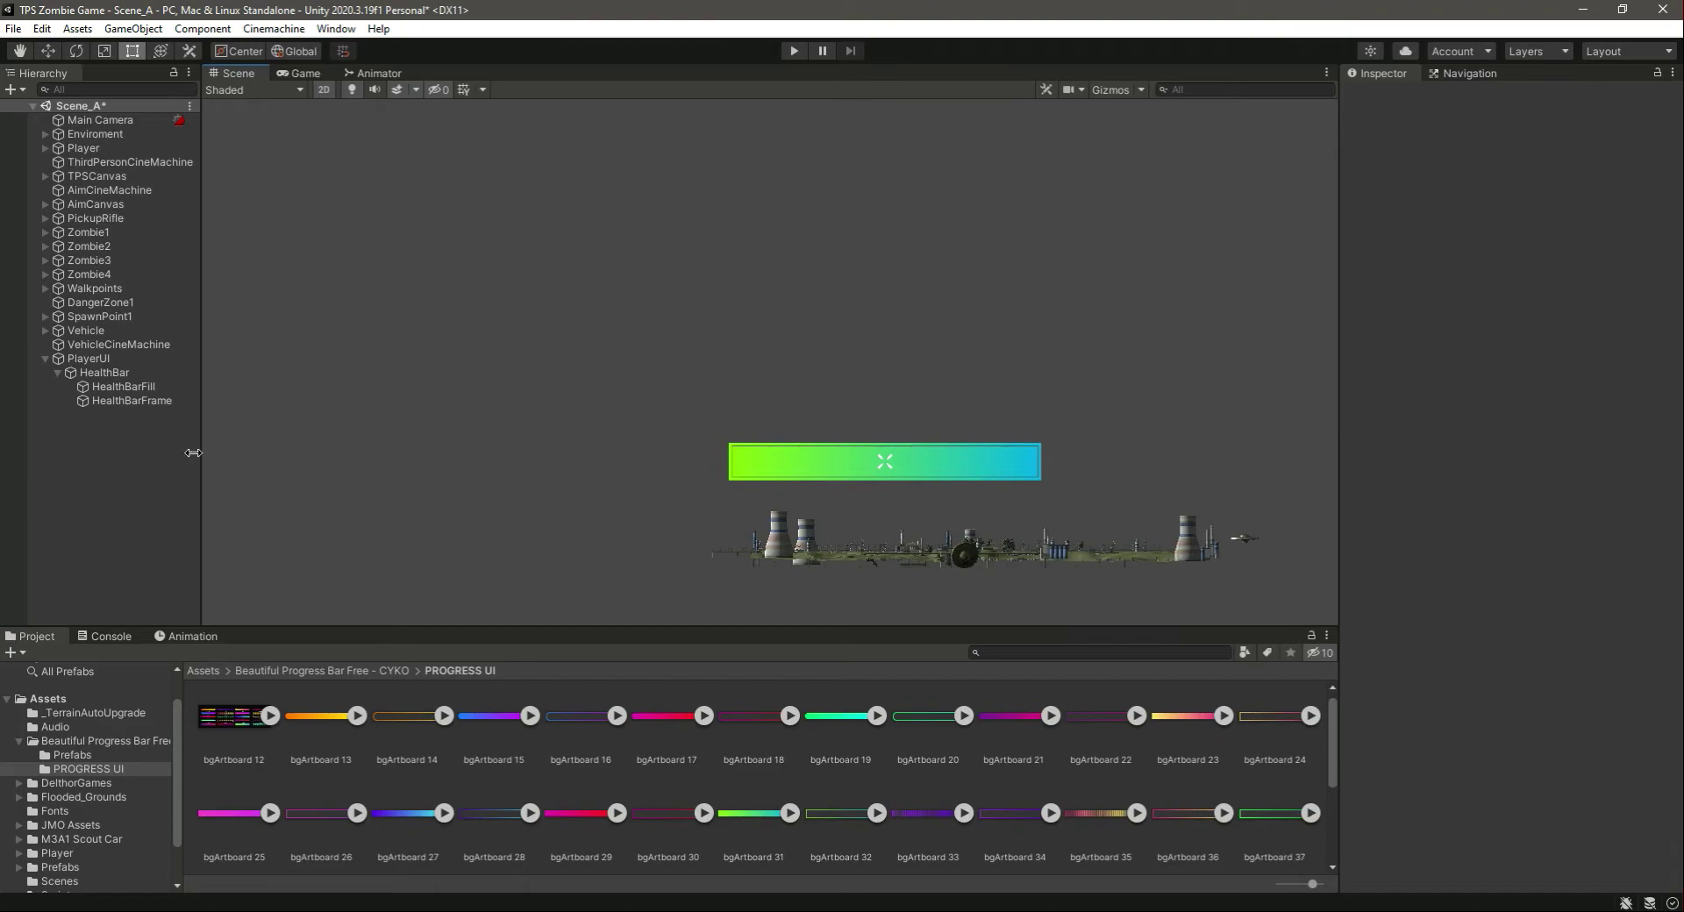
Step: Test HealthBar's Slider Value between 0 and 1, then preview the full bar in the Game view
{"action": "left_click", "coordinate": [848, 467]}
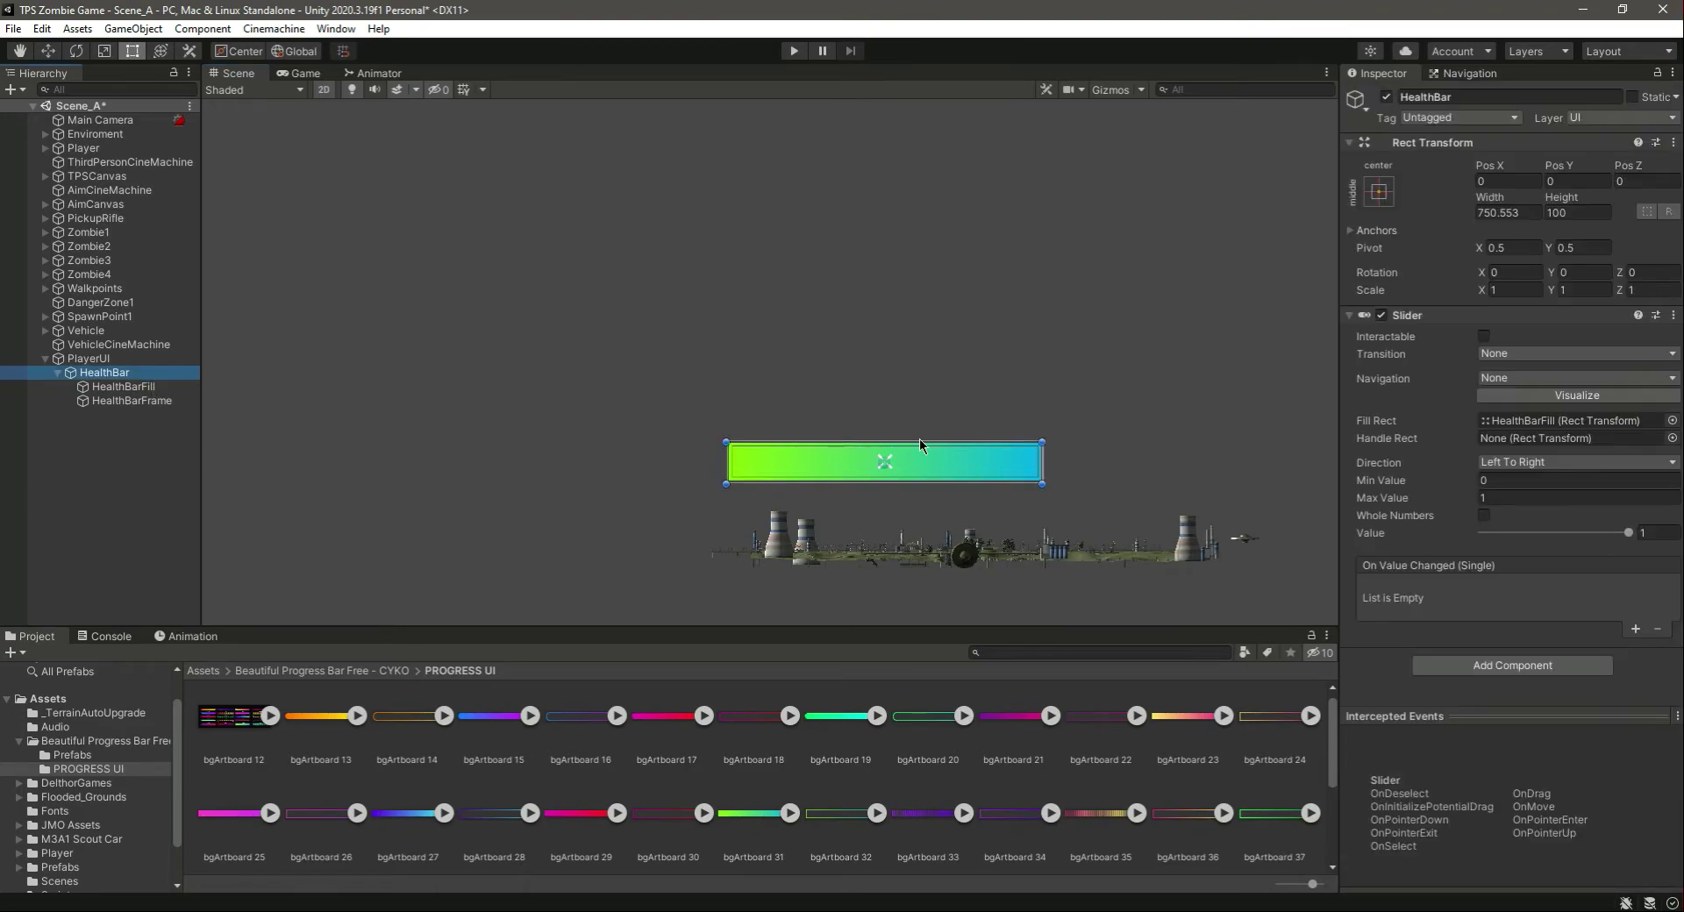
{"action": "mouse_move", "coordinate": [1628, 532]}
{"action": "left_mouse_down"}
{"action": "mouse_move", "coordinate": [1481, 533]}
{"action": "mouse_move", "coordinate": [1629, 532]}
{"action": "left_mouse_up"}
{"action": "left_click", "coordinate": [134, 488]}
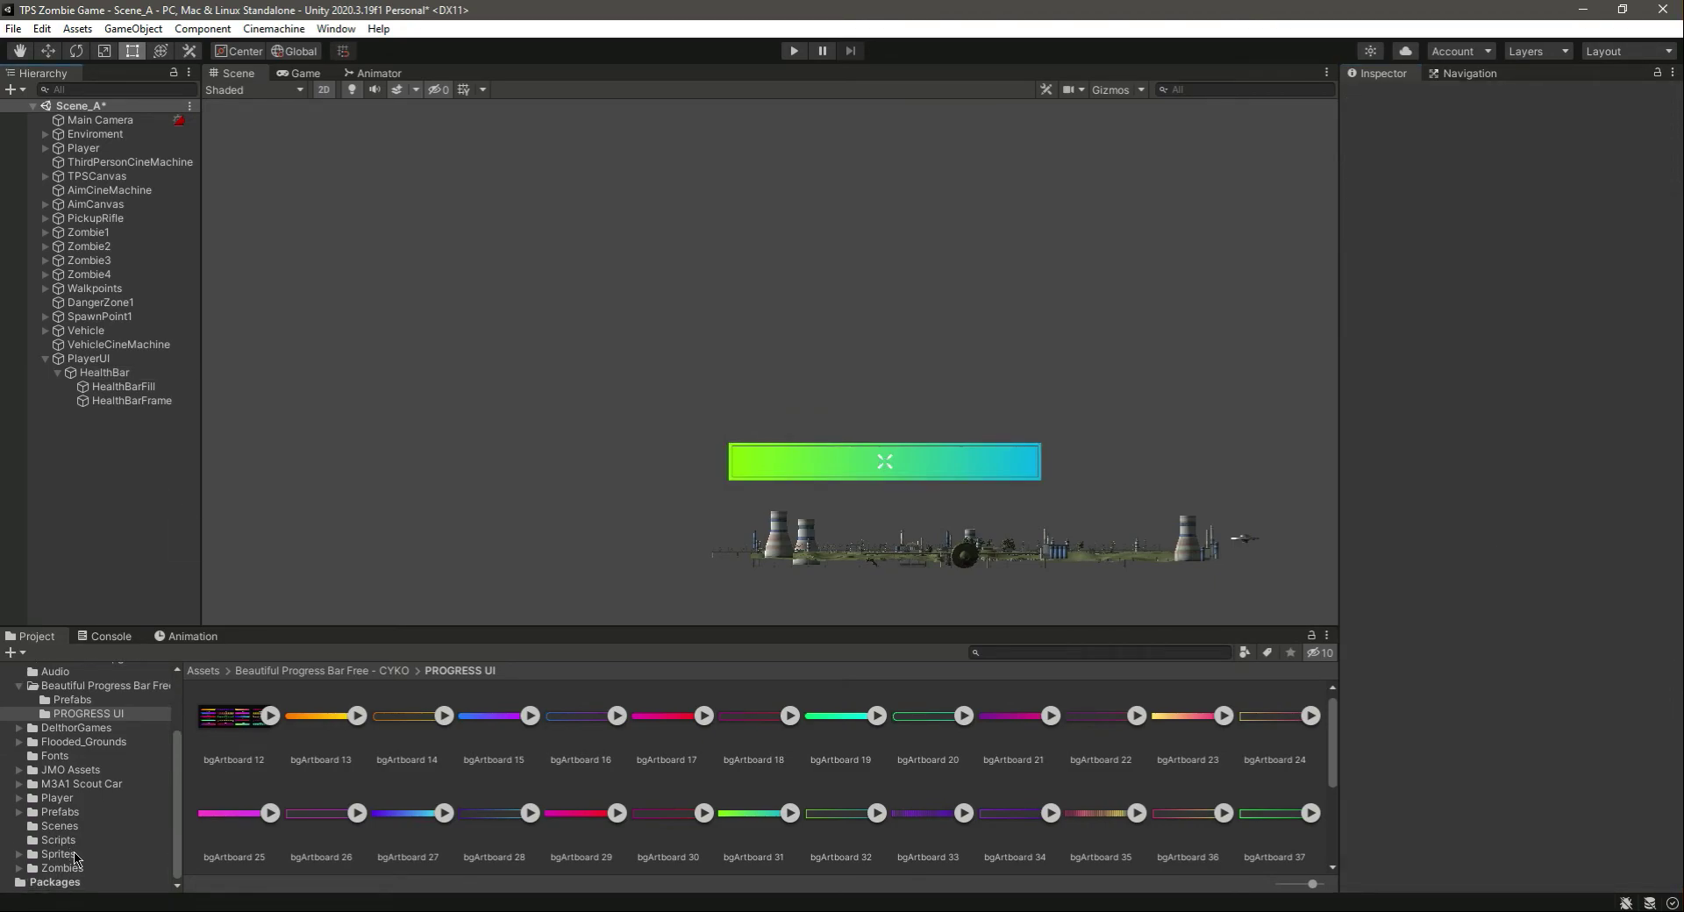
{"action": "left_click", "coordinate": [74, 855]}
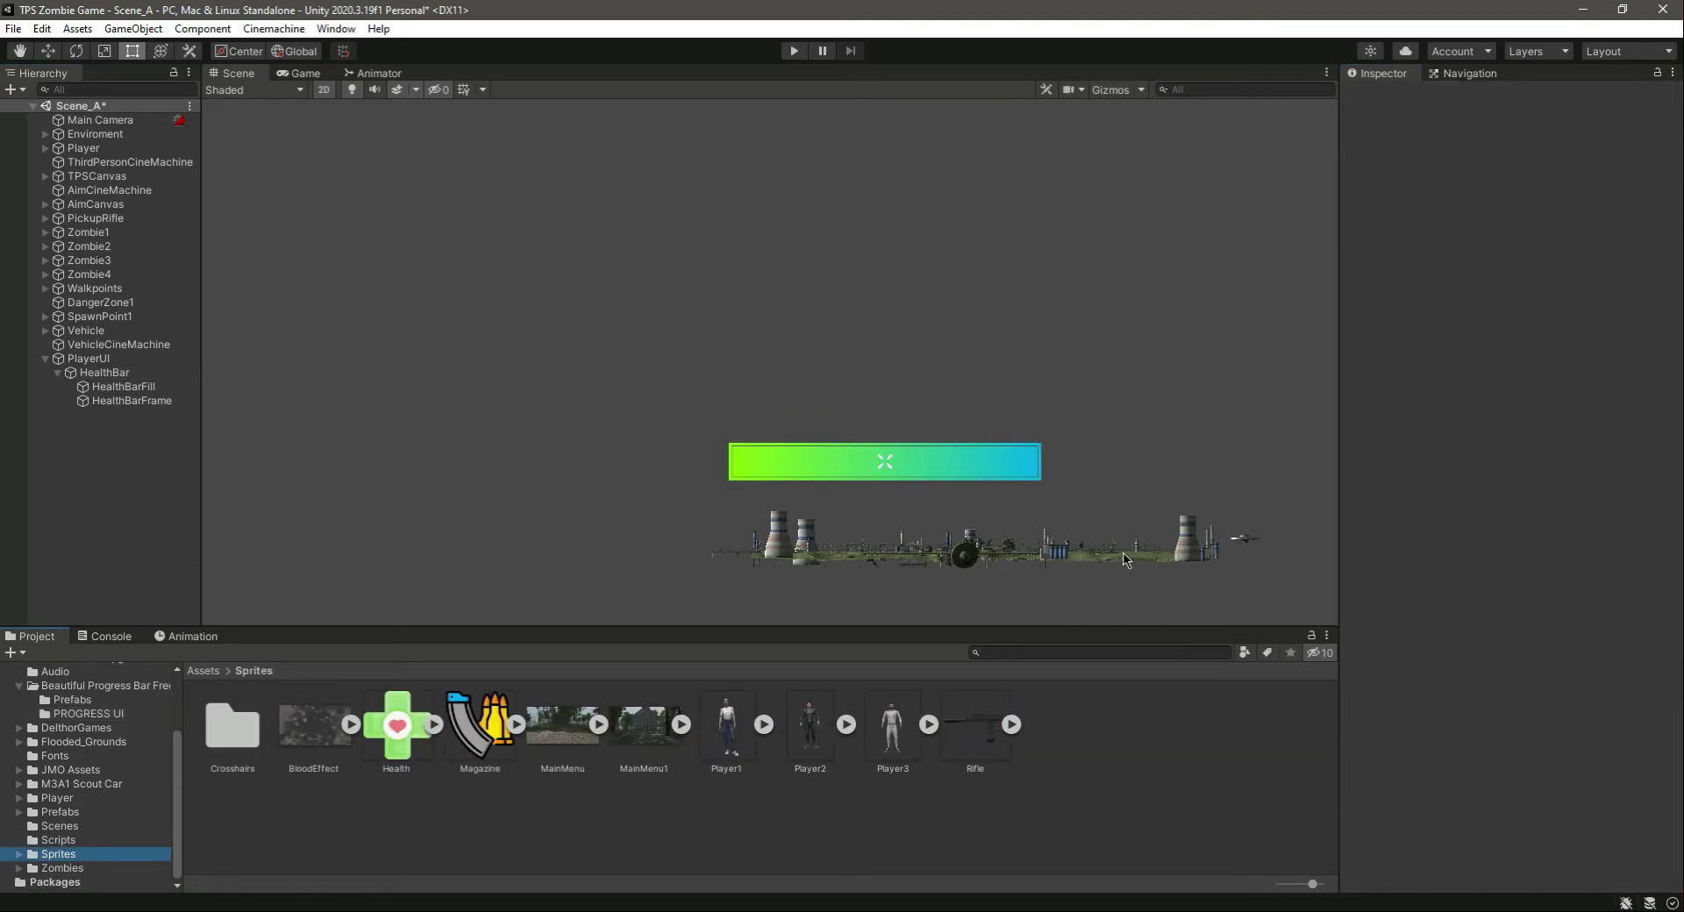
{"action": "left_click", "coordinate": [104, 372]}
{"action": "mouse_move", "coordinate": [900, 542]}
{"action": "middle_mouse_down"}
{"action": "mouse_move", "coordinate": [850, 527]}
{"action": "mouse_move", "coordinate": [874, 533]}
{"action": "middle_mouse_up"}
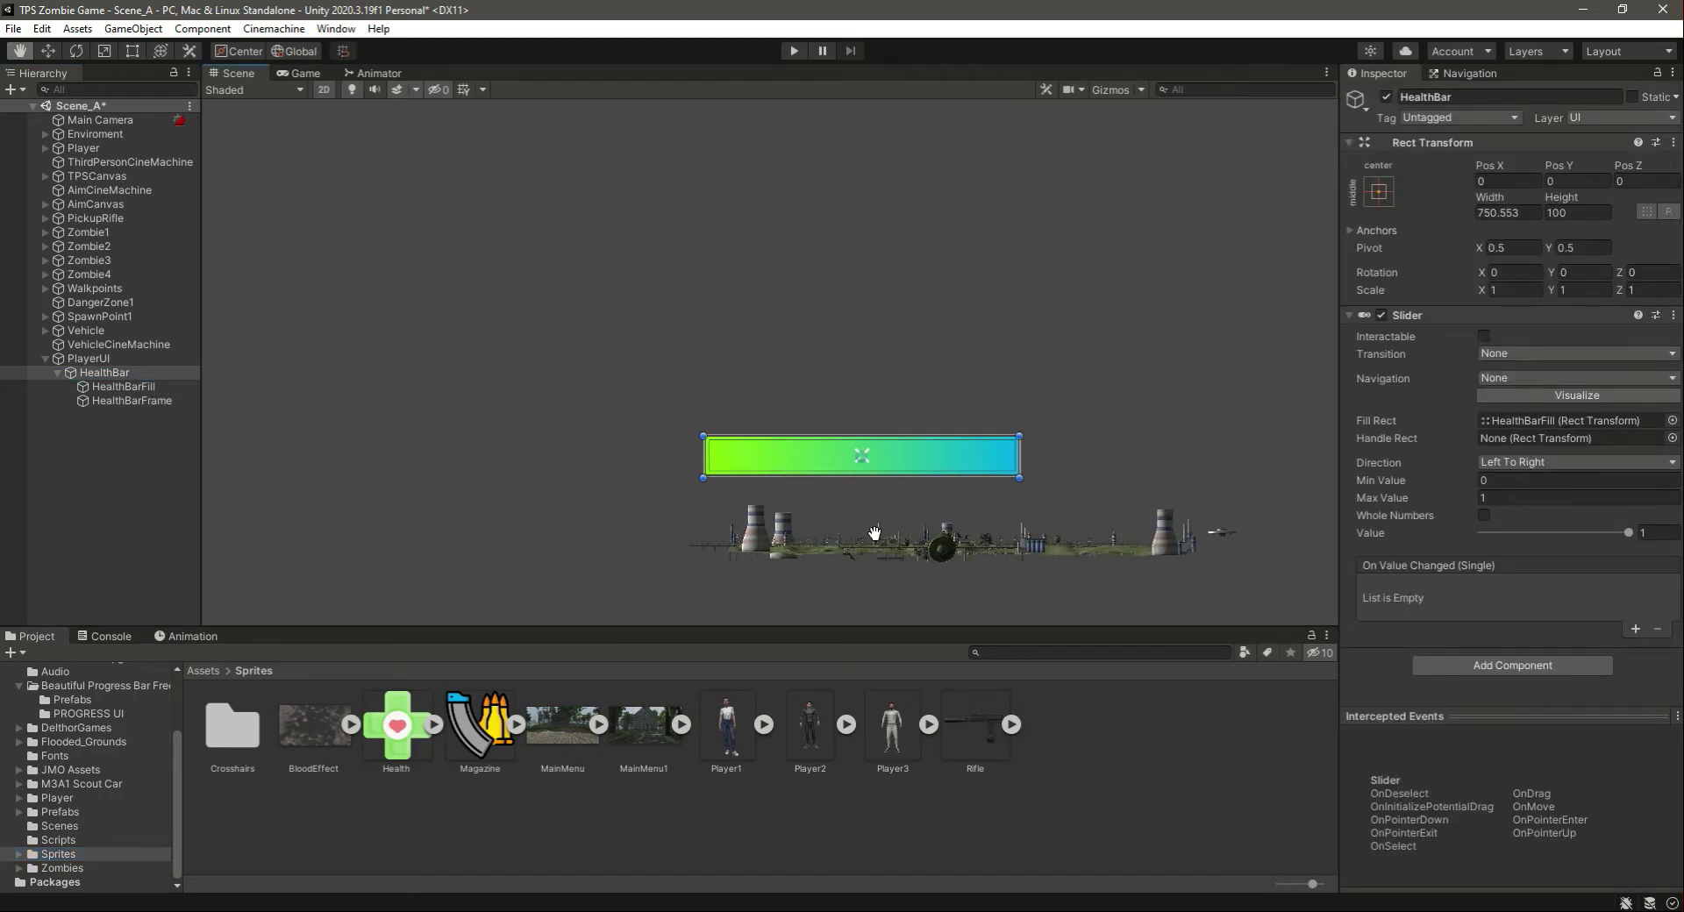
{"action": "left_click", "coordinate": [303, 74]}
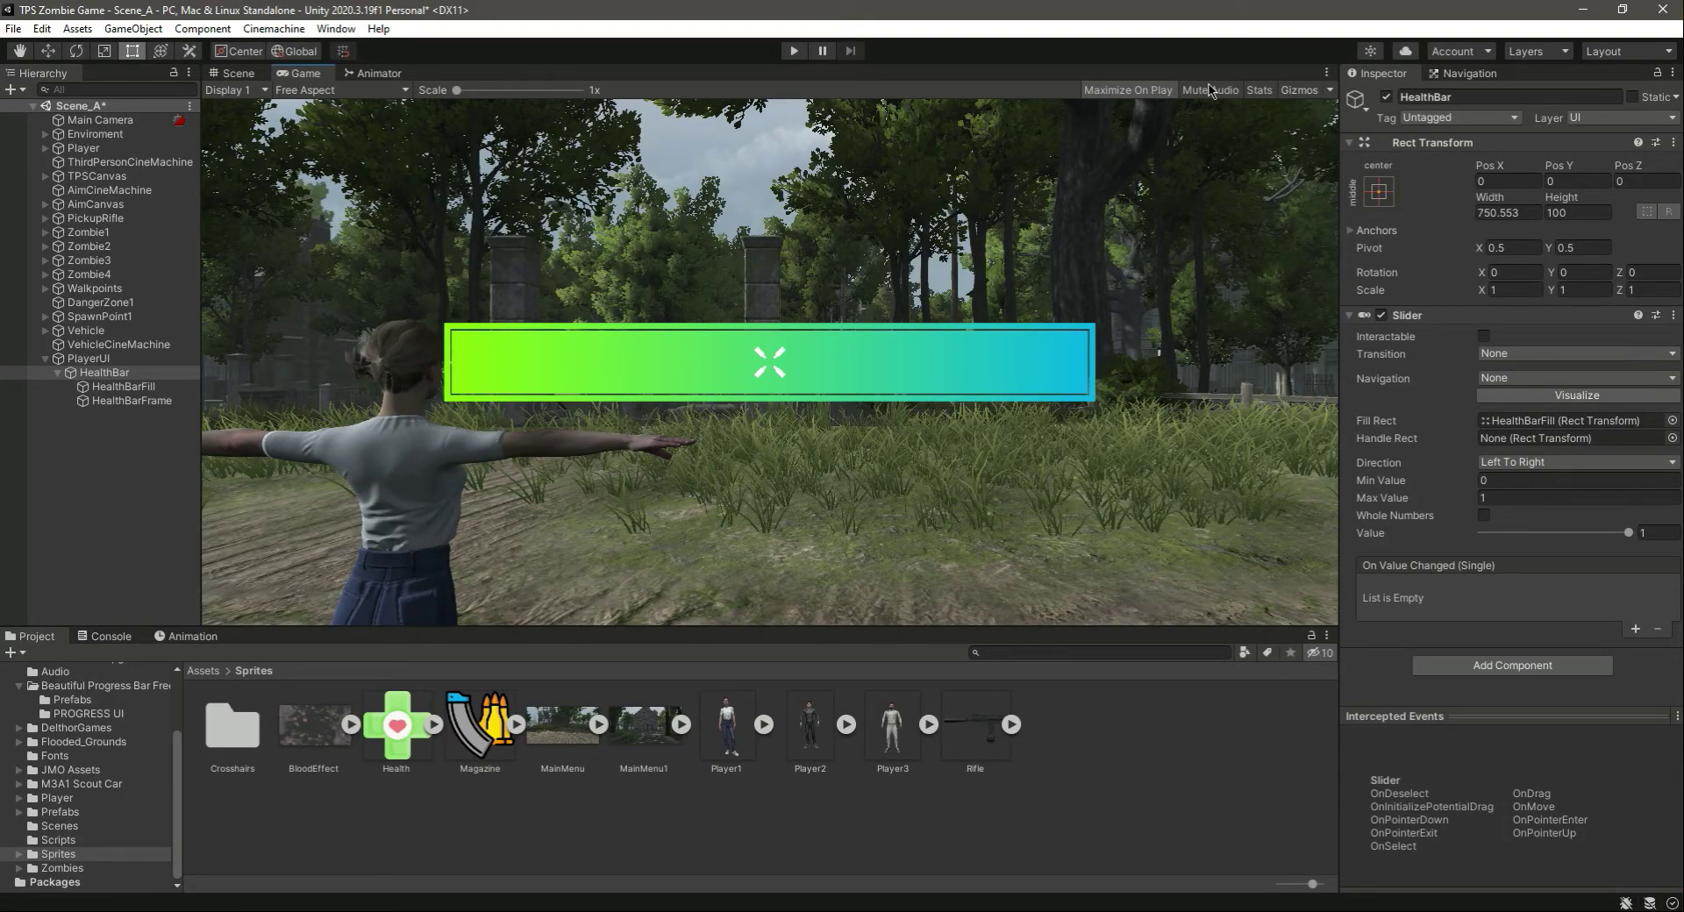
Step: Maximize the Game view to inspect the bar full-size, then restore the layout
{"action": "left_click", "coordinate": [1326, 73]}
{"action": "left_click", "coordinate": [1372, 135]}
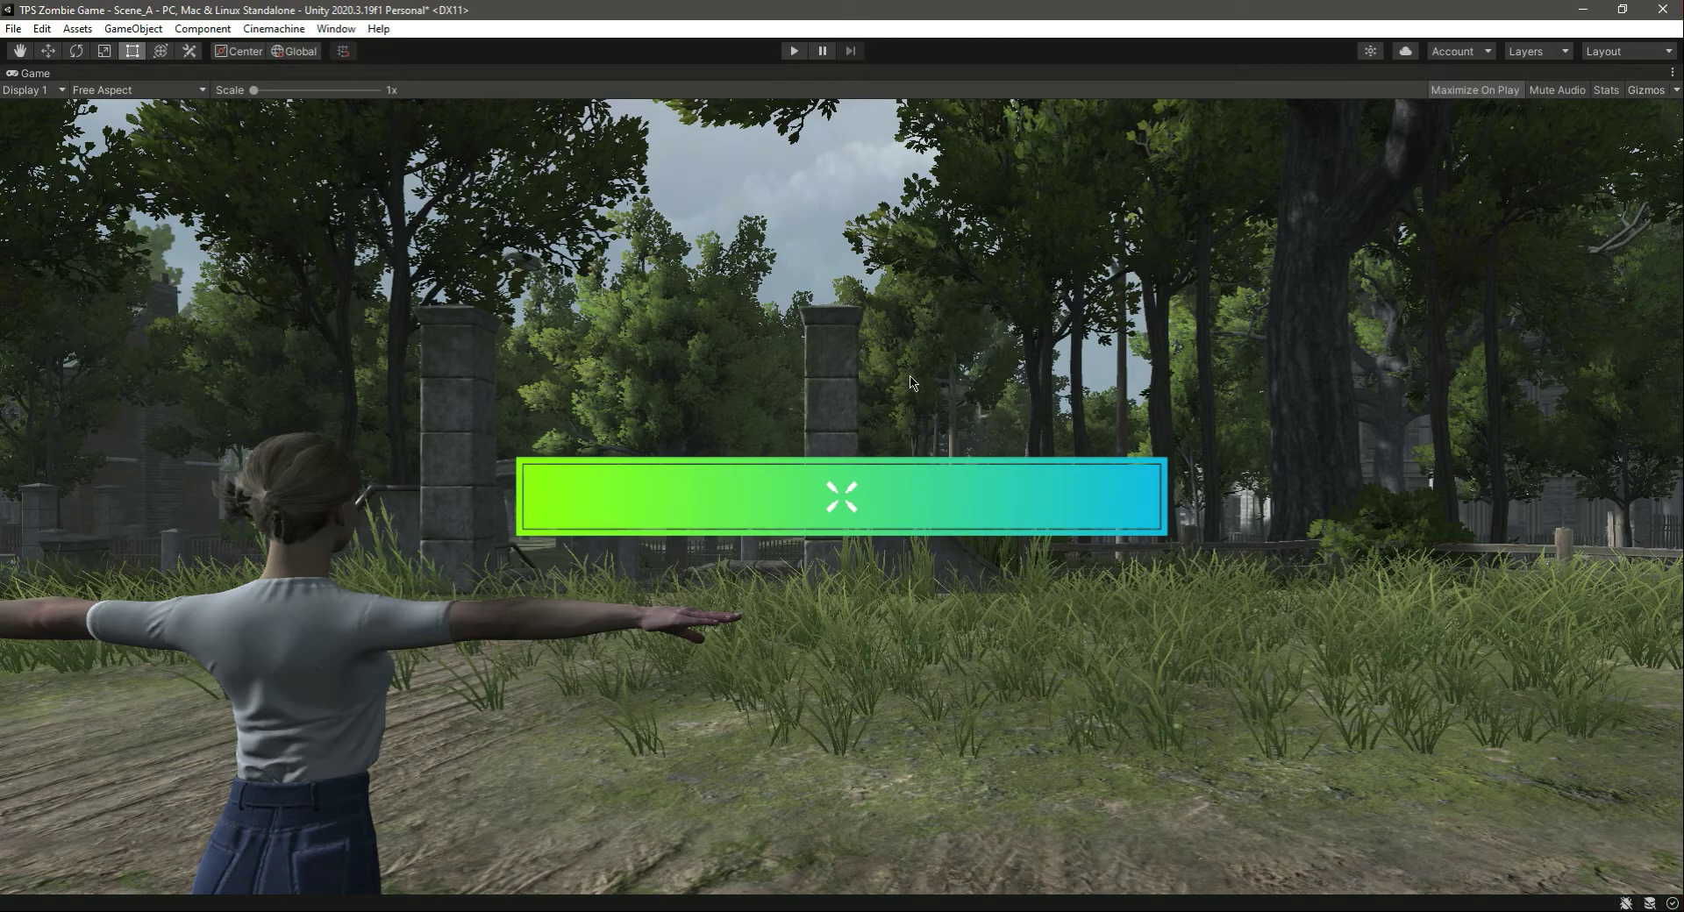
{"action": "left_click", "coordinate": [1673, 73]}
{"action": "left_click", "coordinate": [1597, 133]}
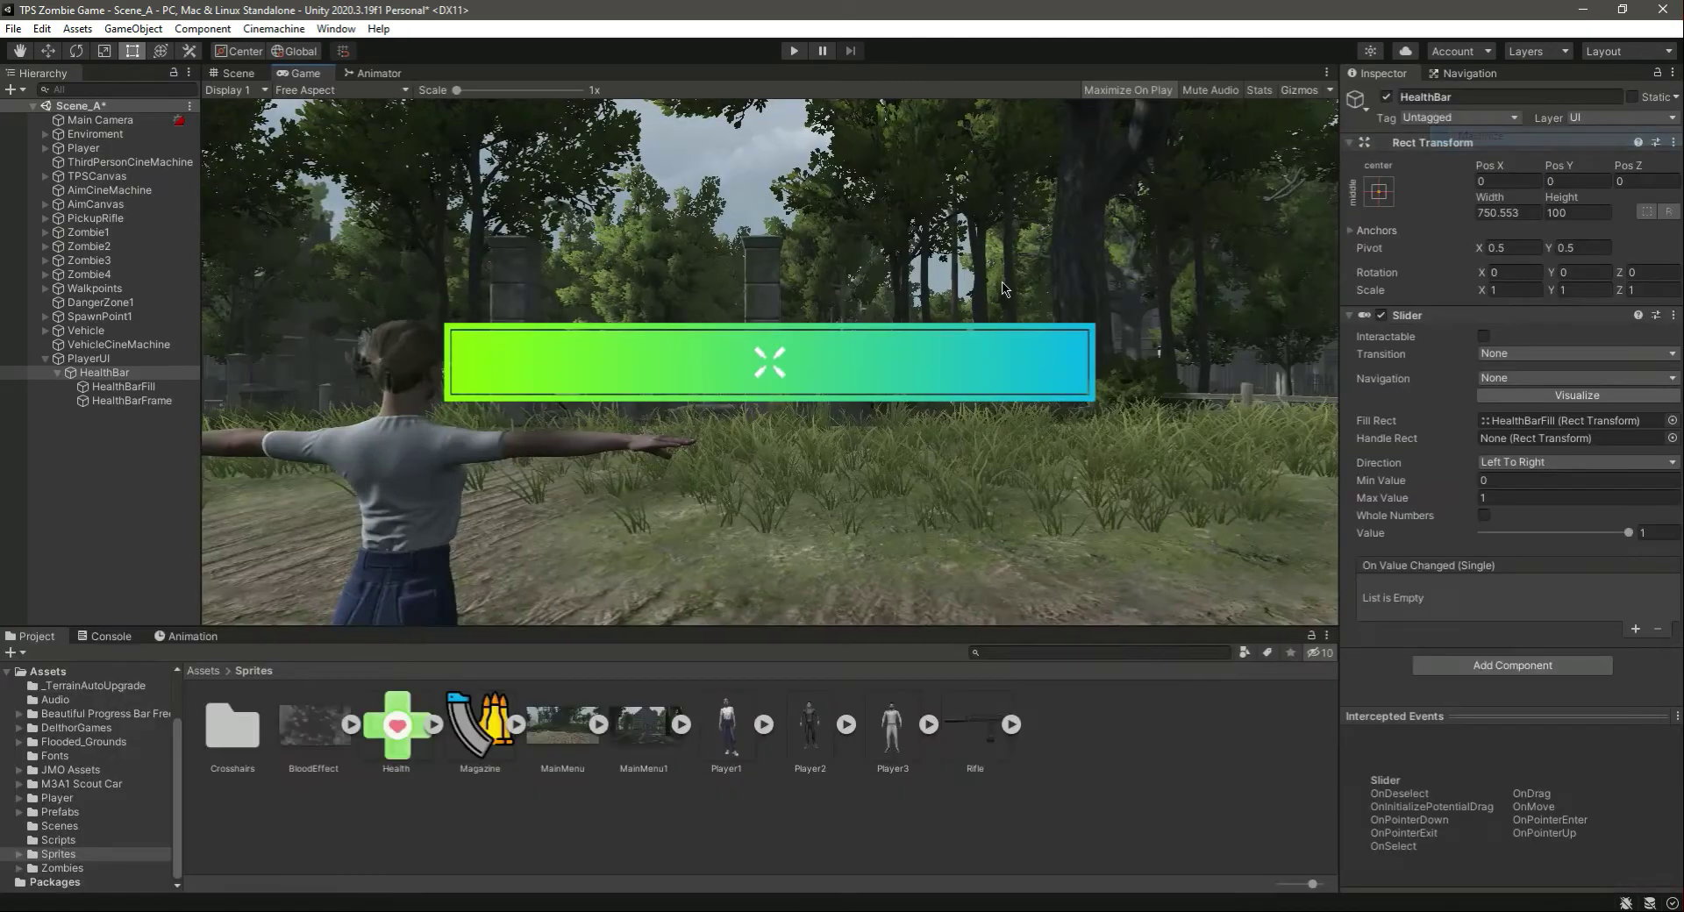
Step: Back in the Scene view with Gizmos on, select HealthBarFill and HealthBarFrame together
{"action": "left_click", "coordinate": [171, 387]}
{"action": "left_click", "coordinate": [235, 73]}
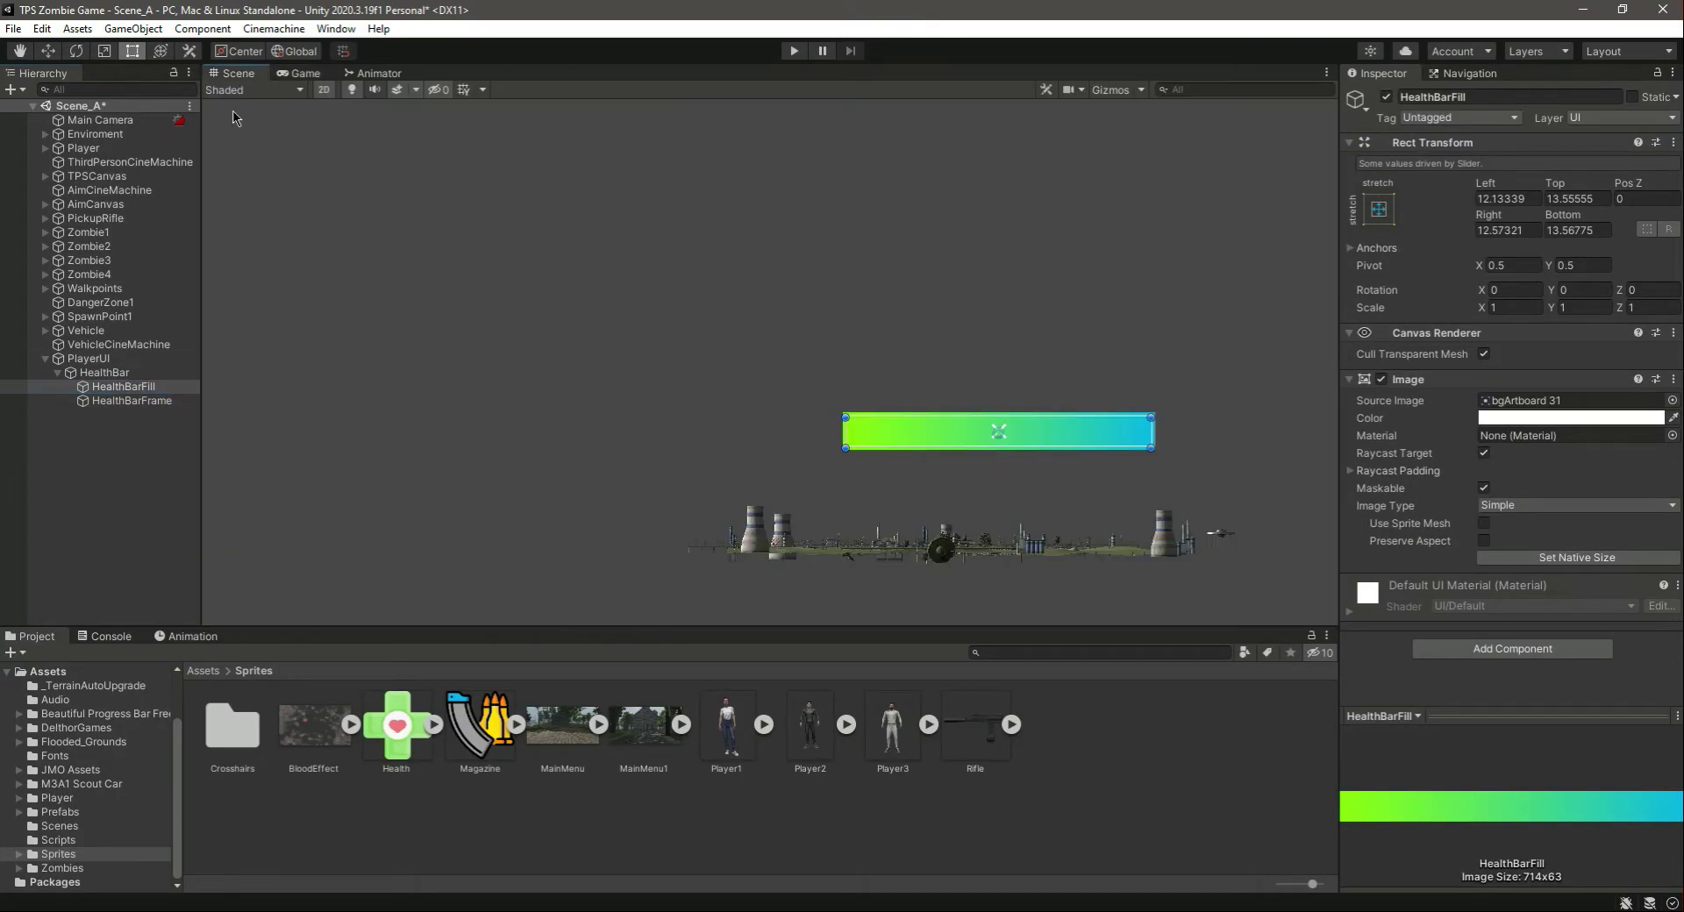
{"action": "left_click", "coordinate": [1112, 90]}
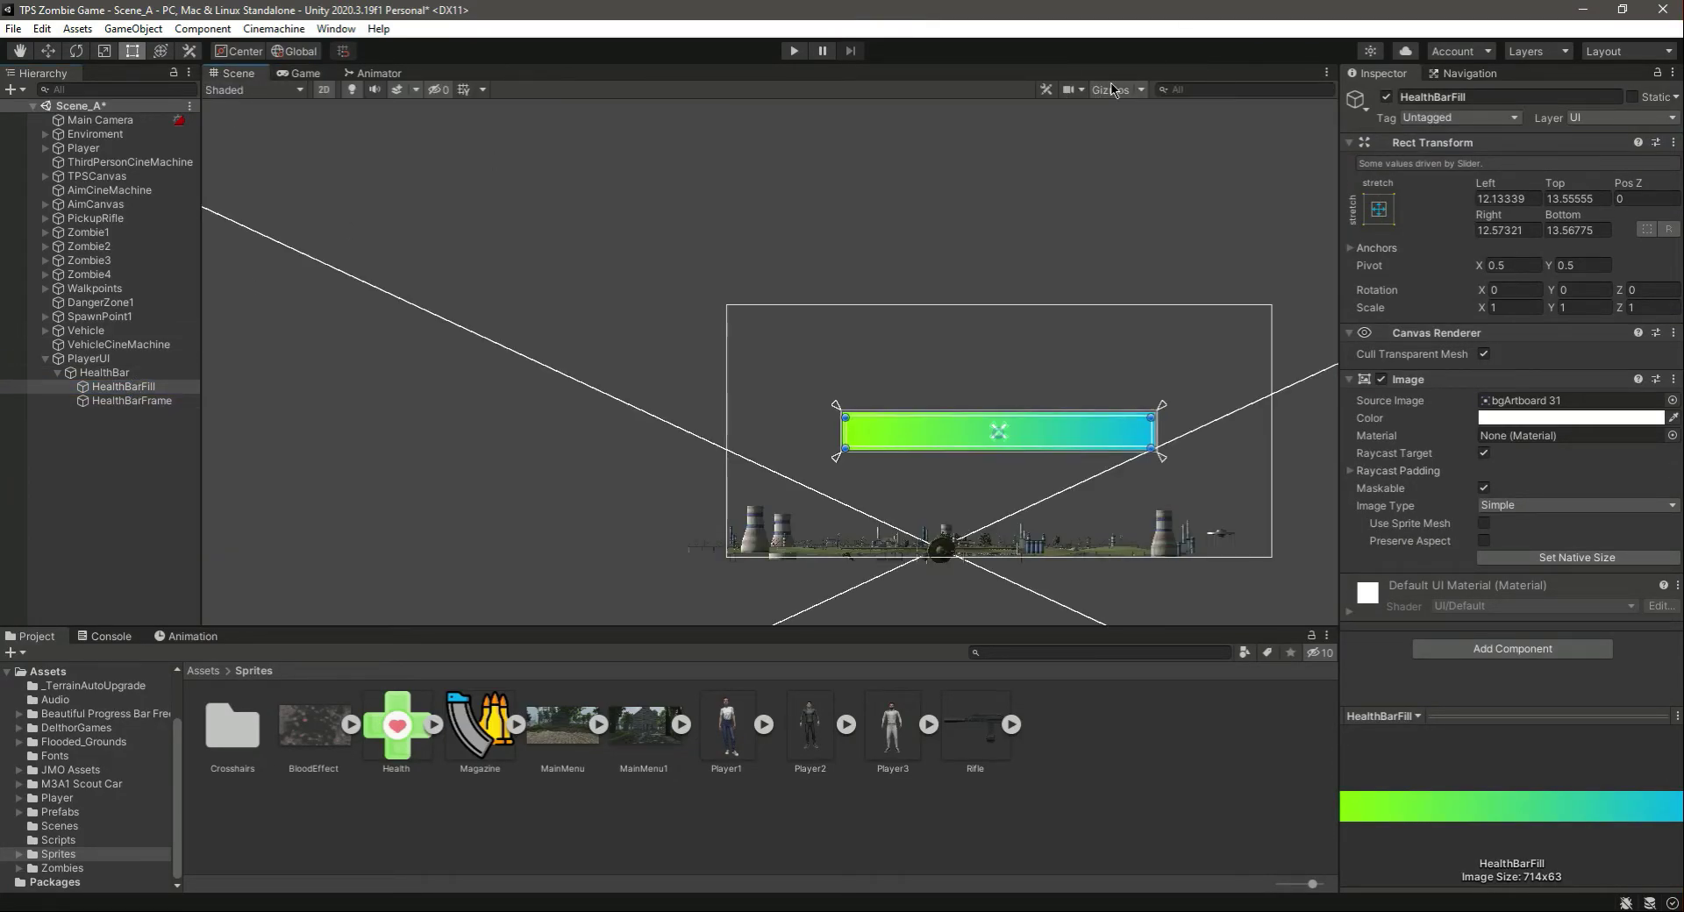
{"action": "middle_click_drag", "start_coordinate": [1100, 421], "coordinate": [1024, 381]}
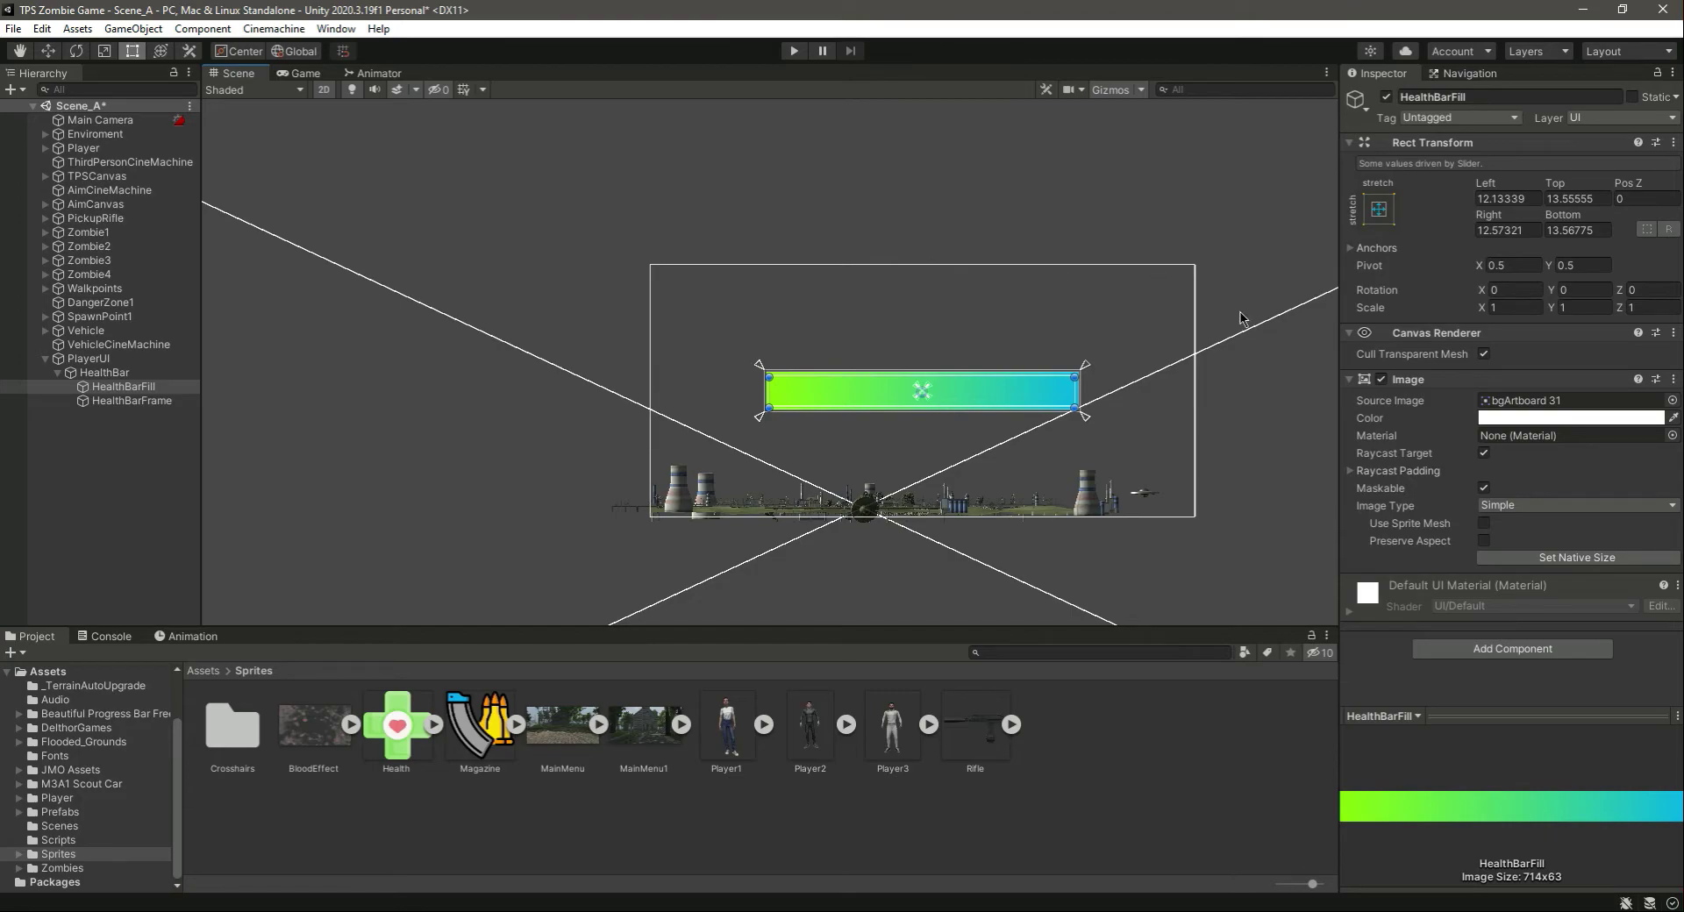
{"action": "left_click", "coordinate": [158, 400], "text": "shift"}
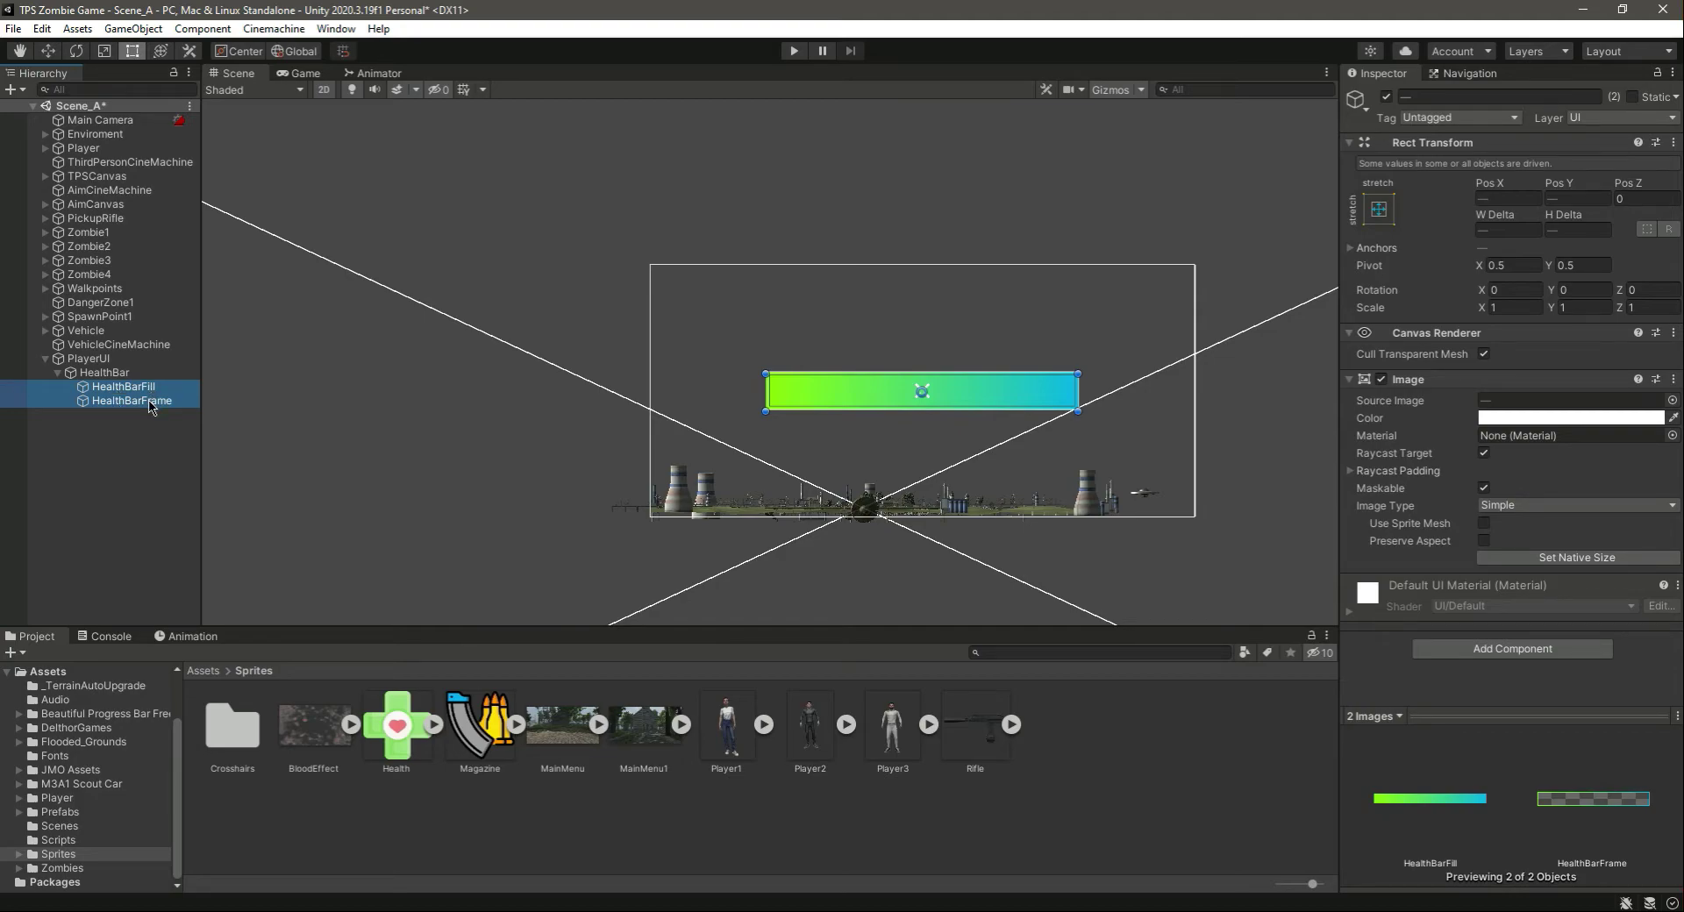
Step: Frame the selected fill and frame, nudge the top edge, and preview in a maximized Game view
{"action": "key", "text": "f"}
{"action": "left_click_drag", "start_coordinate": [1009, 377], "coordinate": [1053, 407]}
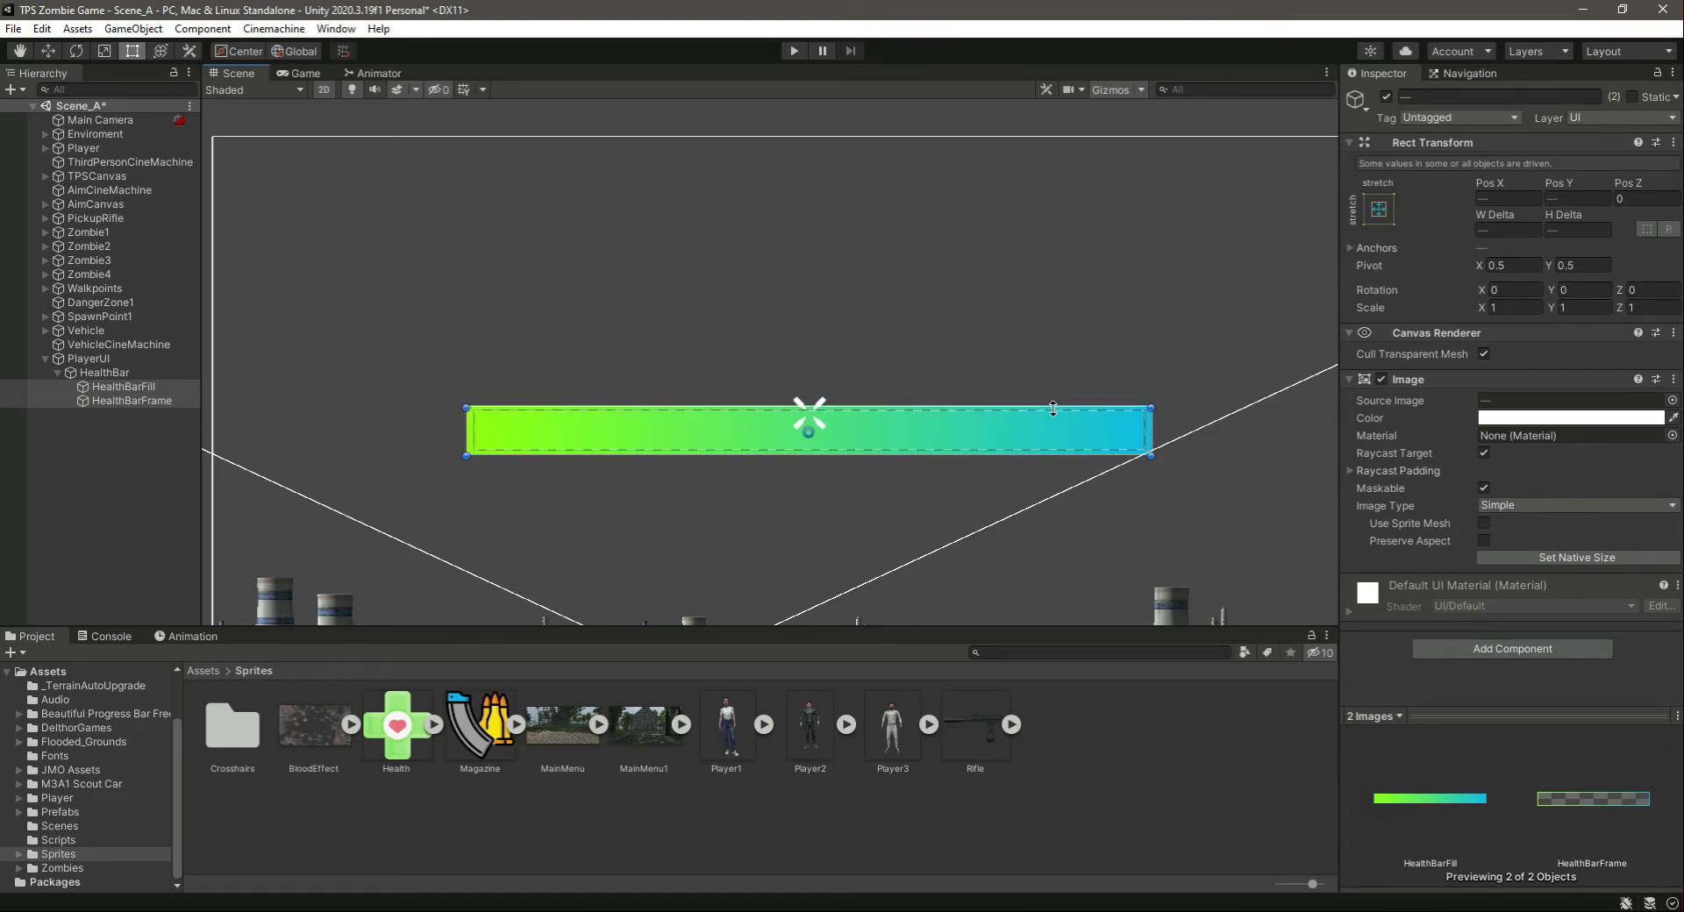
{"action": "left_click", "coordinate": [298, 74]}
{"action": "left_click", "coordinate": [1327, 73]}
{"action": "left_click", "coordinate": [1373, 136]}
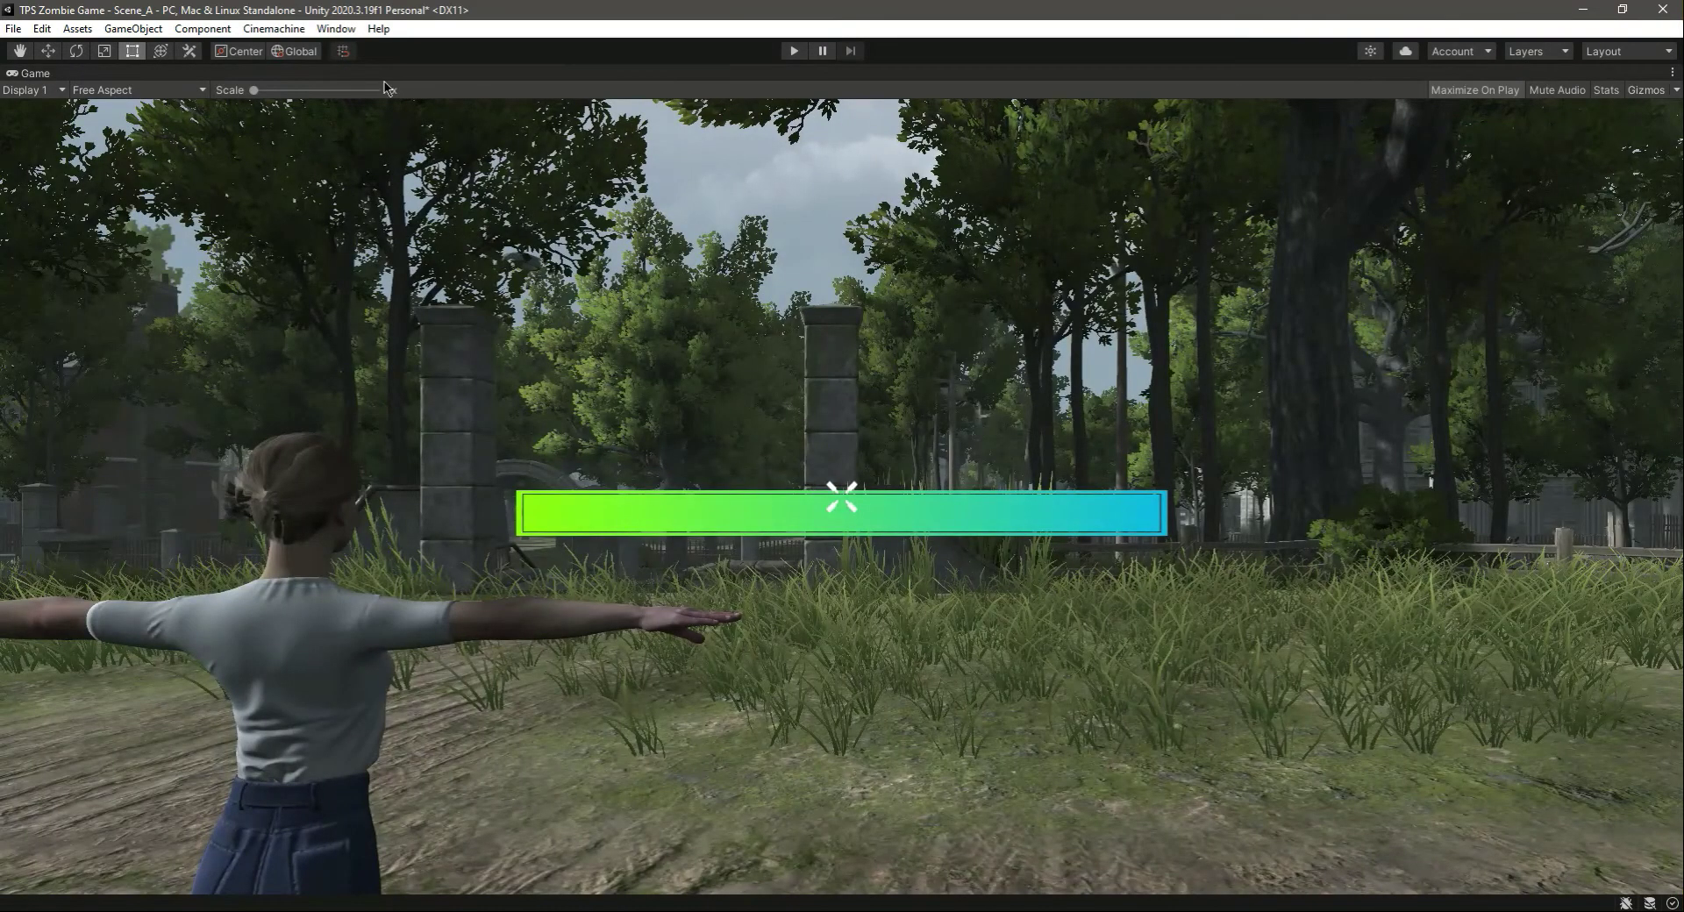
{"action": "left_click", "coordinate": [1672, 73]}
{"action": "left_click", "coordinate": [1587, 141]}
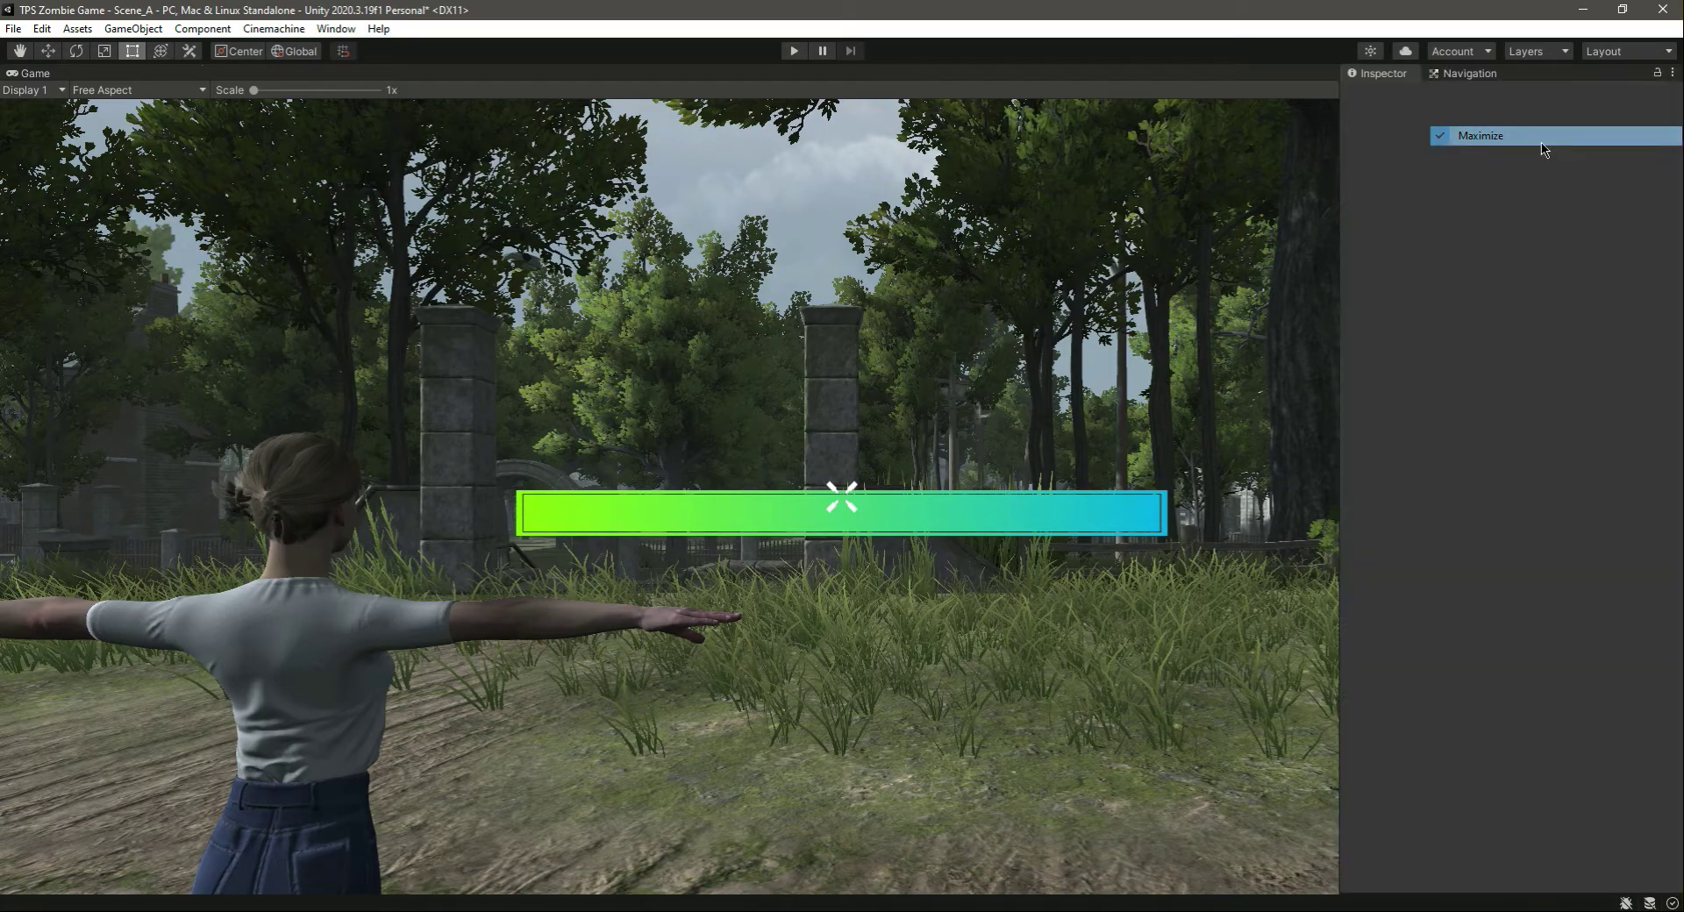
Step: Lower the bar's top edge and pull its right end inward to thin and shorten it
{"action": "left_click", "coordinate": [236, 75]}
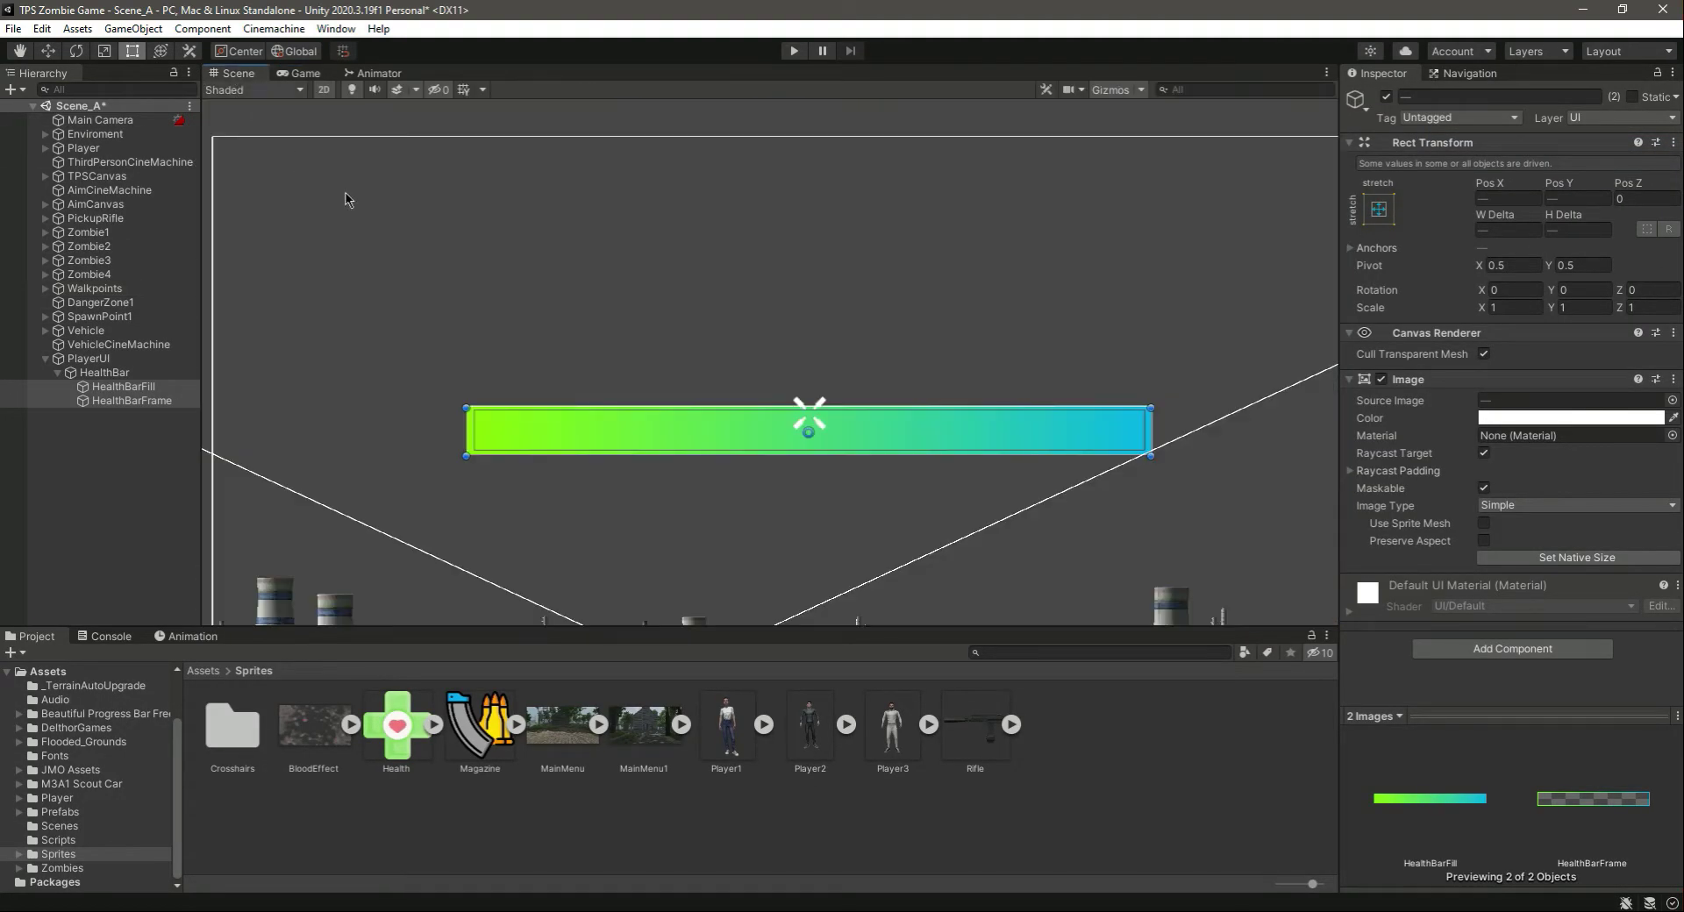
{"action": "left_click_drag", "start_coordinate": [1015, 409], "coordinate": [1018, 413]}
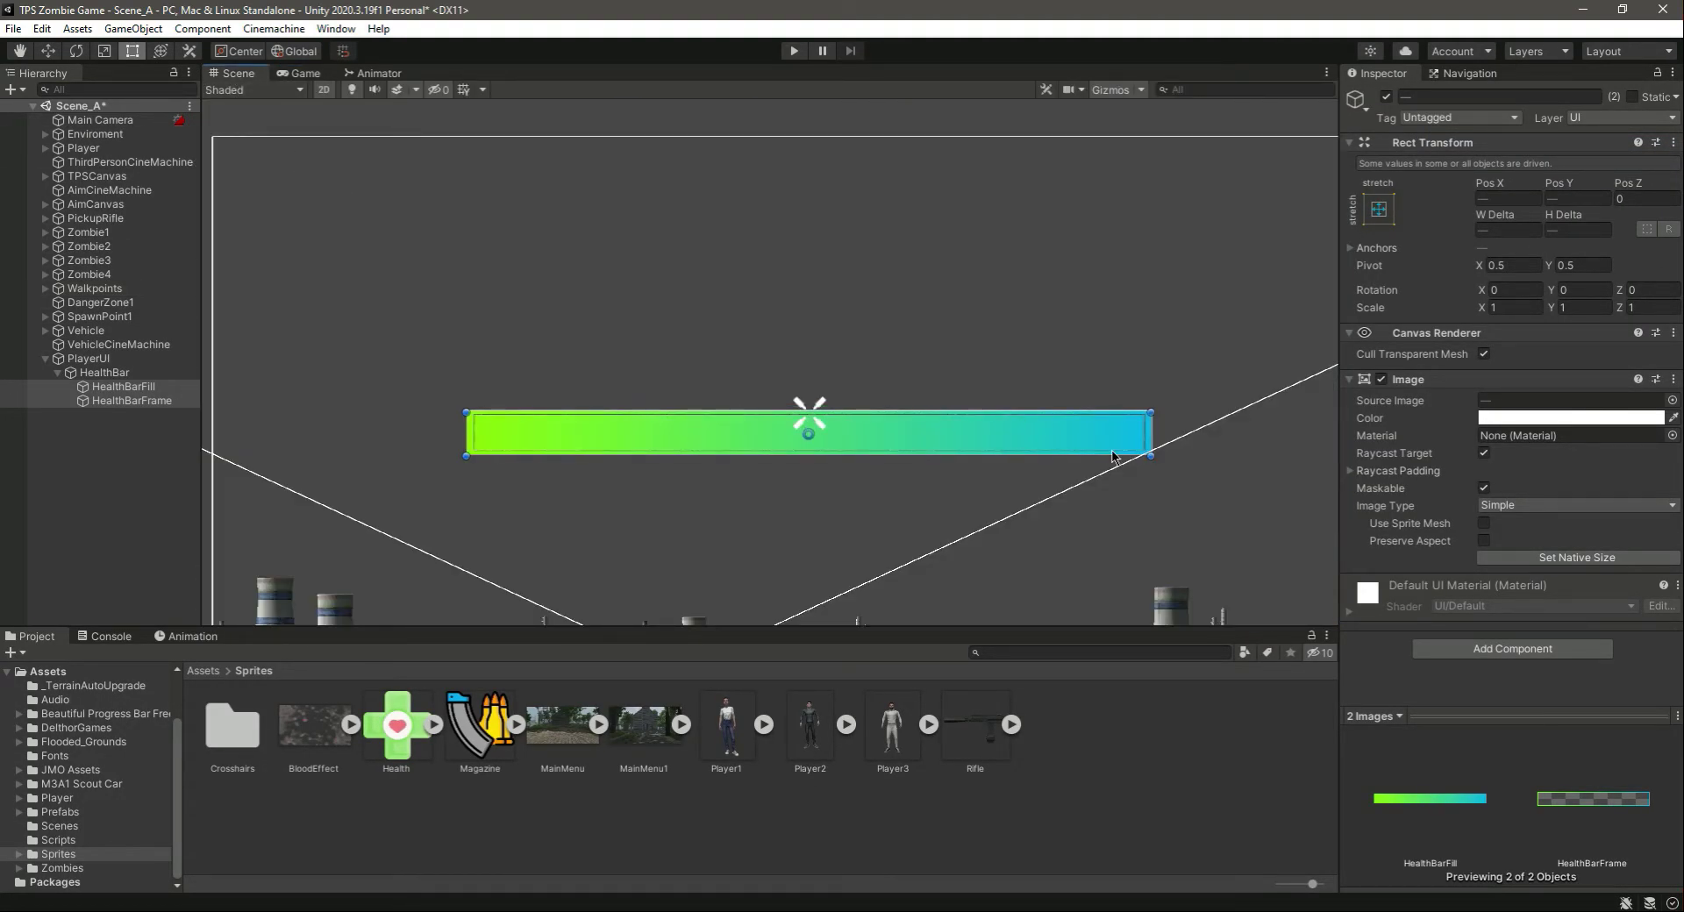
{"action": "left_click_drag", "start_coordinate": [1151, 437], "coordinate": [1119, 440]}
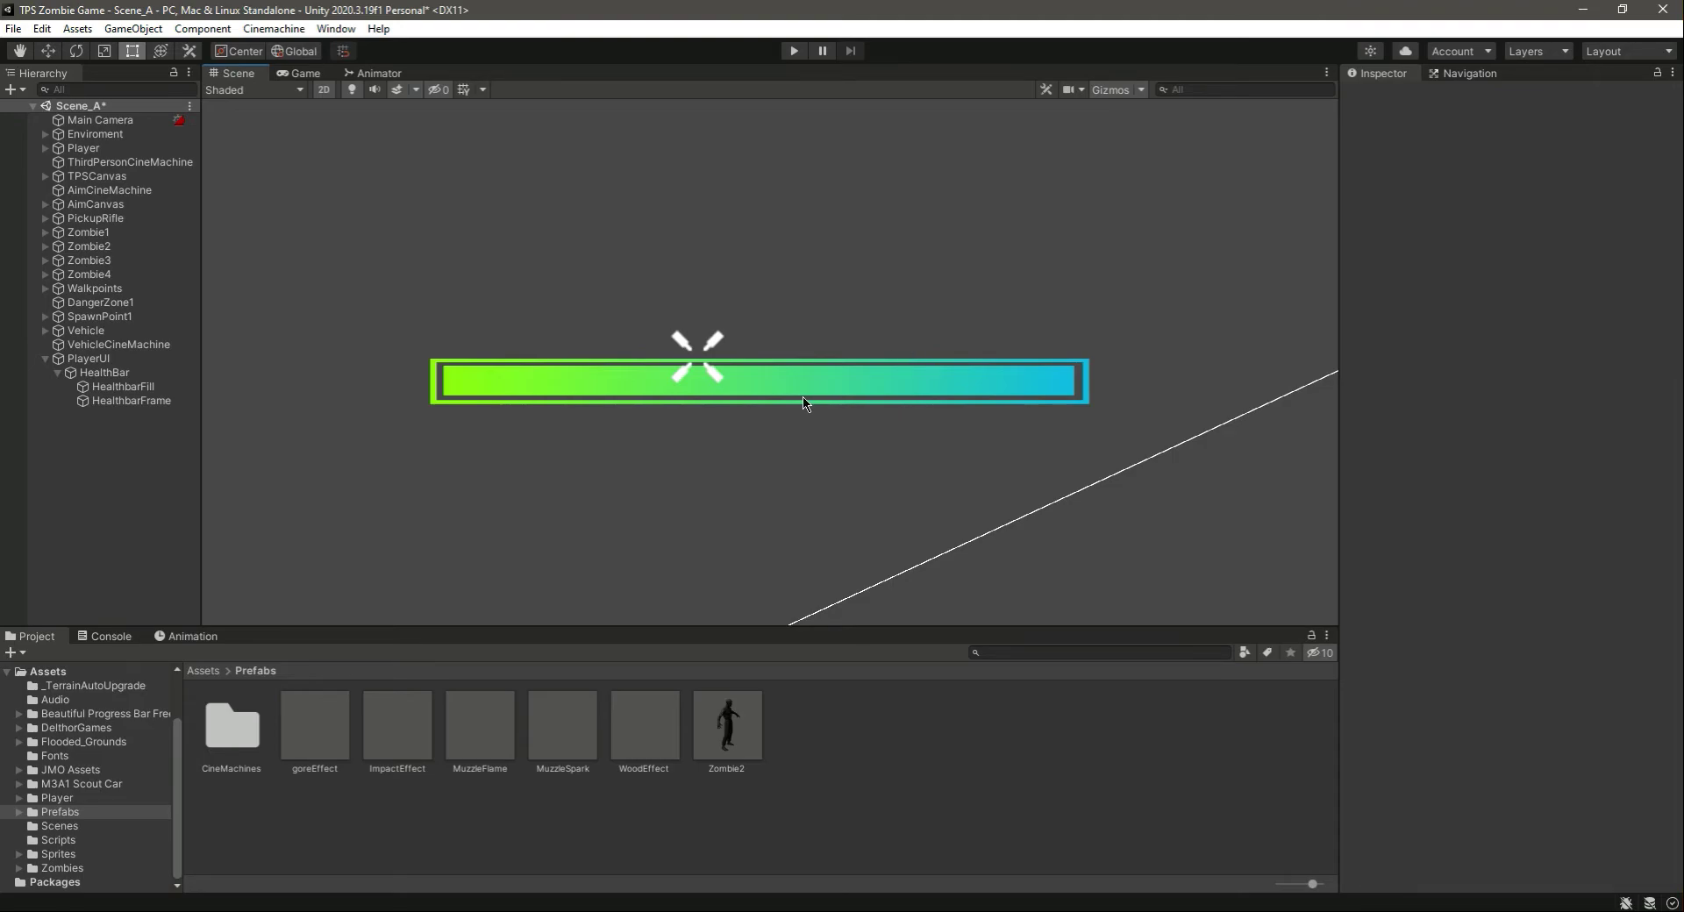
Step: Preview the resized health bar in a maximized Game view, then restore the layout
{"action": "scroll", "coordinate": [805, 402], "scroll_direction": "down", "scroll_amount": 5}
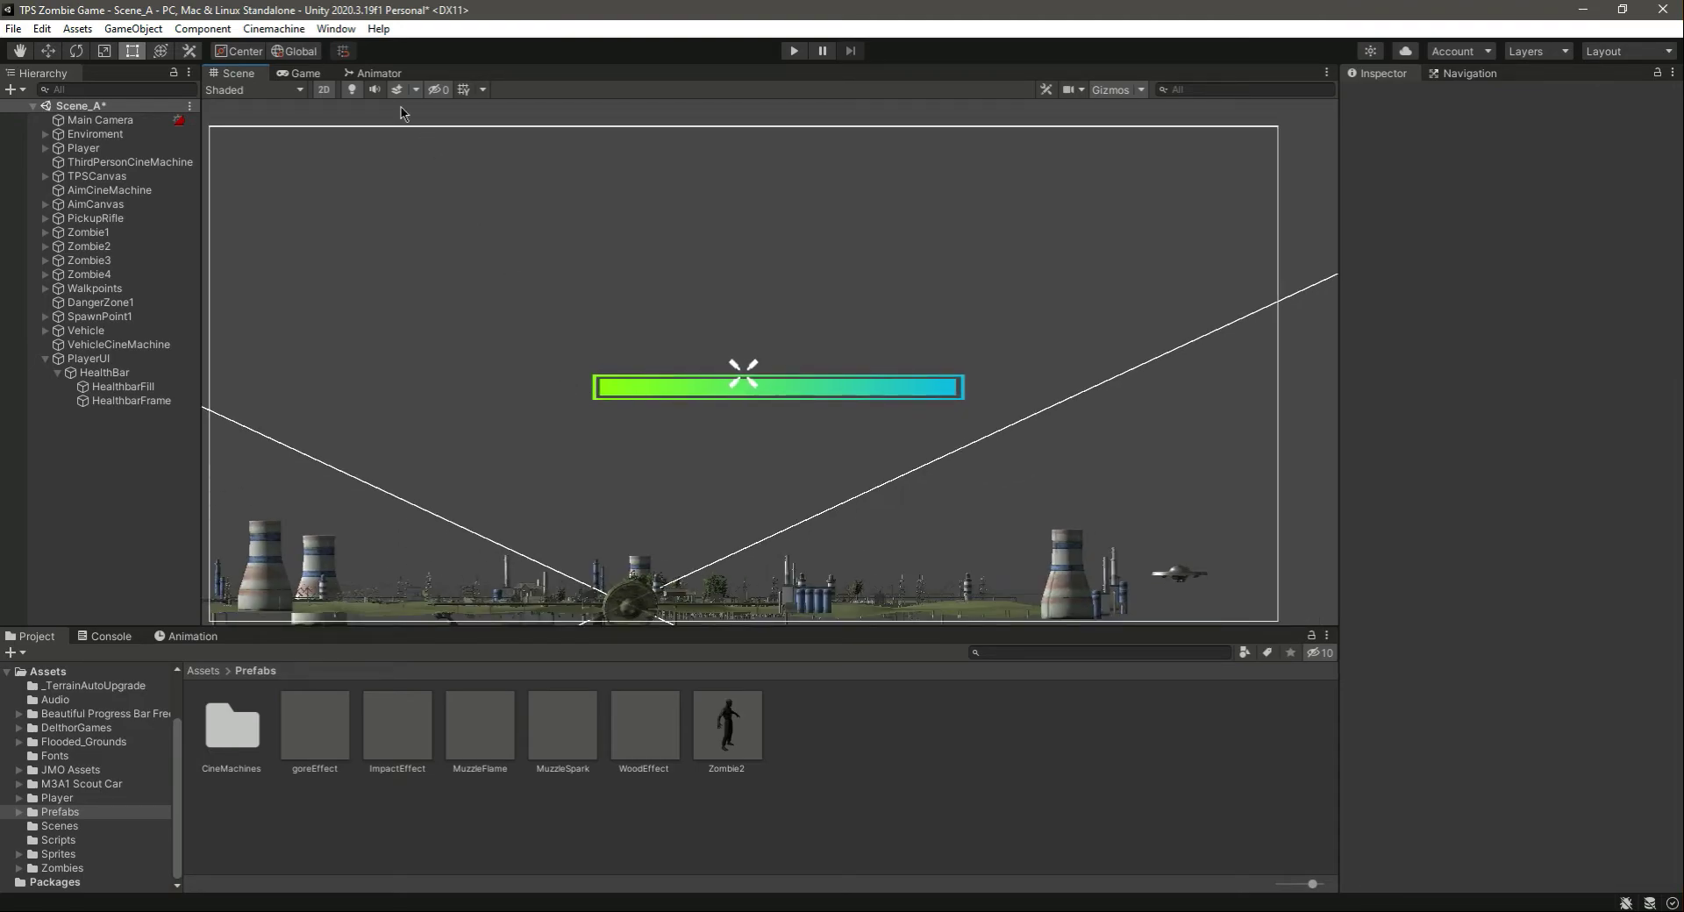
{"action": "left_click", "coordinate": [290, 77]}
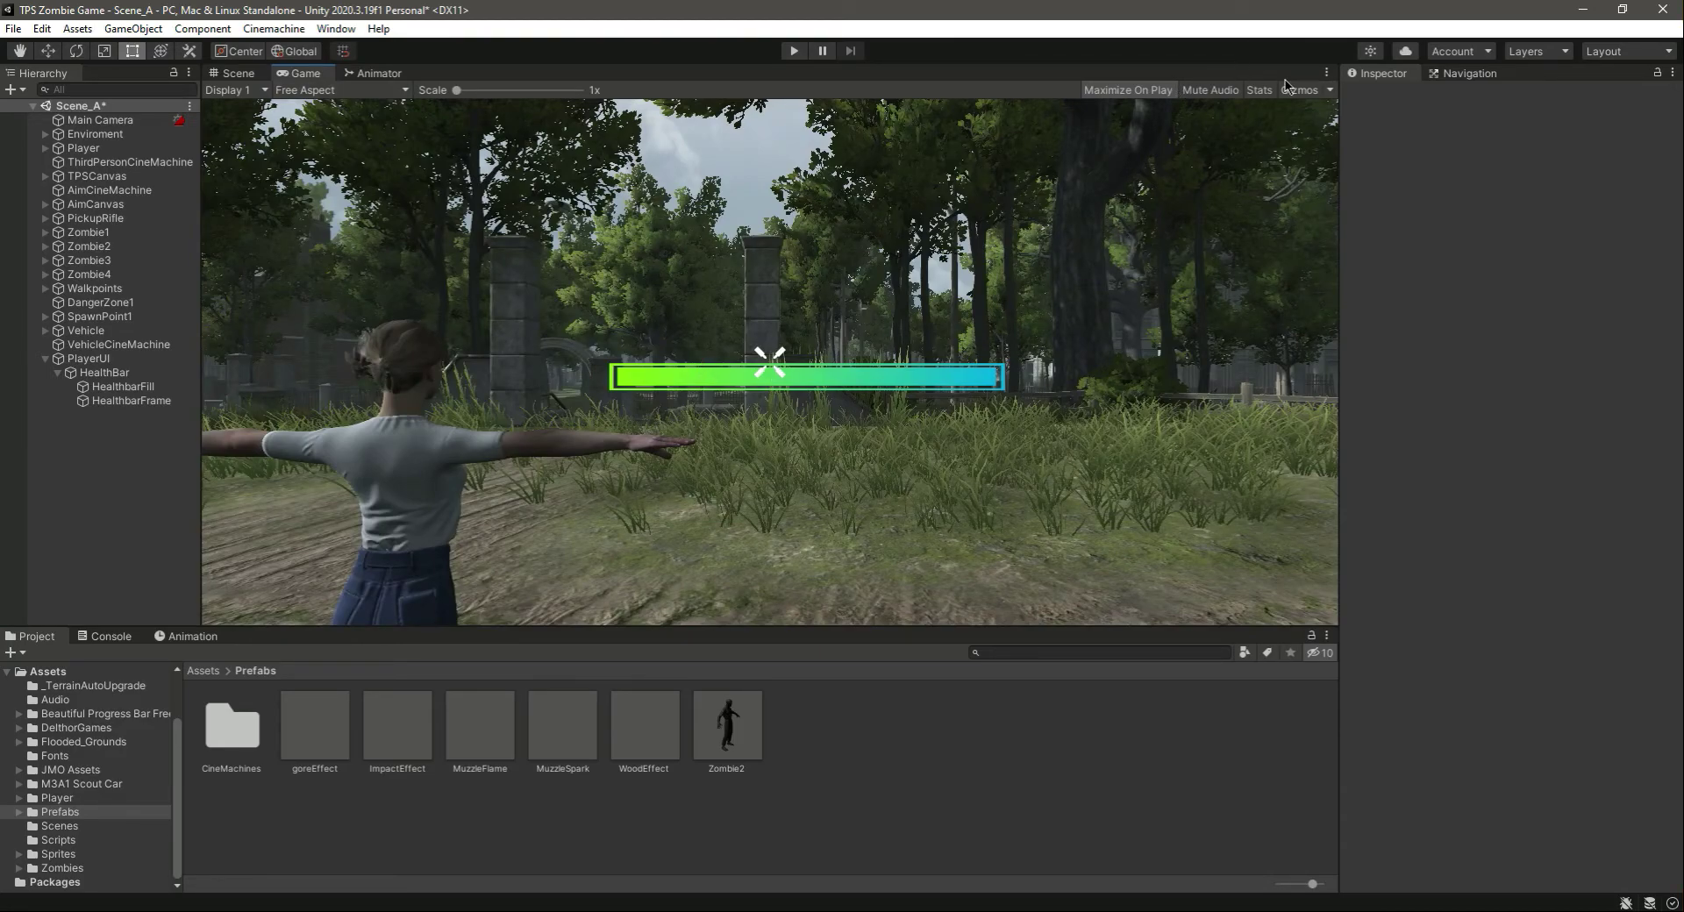
{"action": "left_click", "coordinate": [1326, 72]}
{"action": "left_click", "coordinate": [1366, 138]}
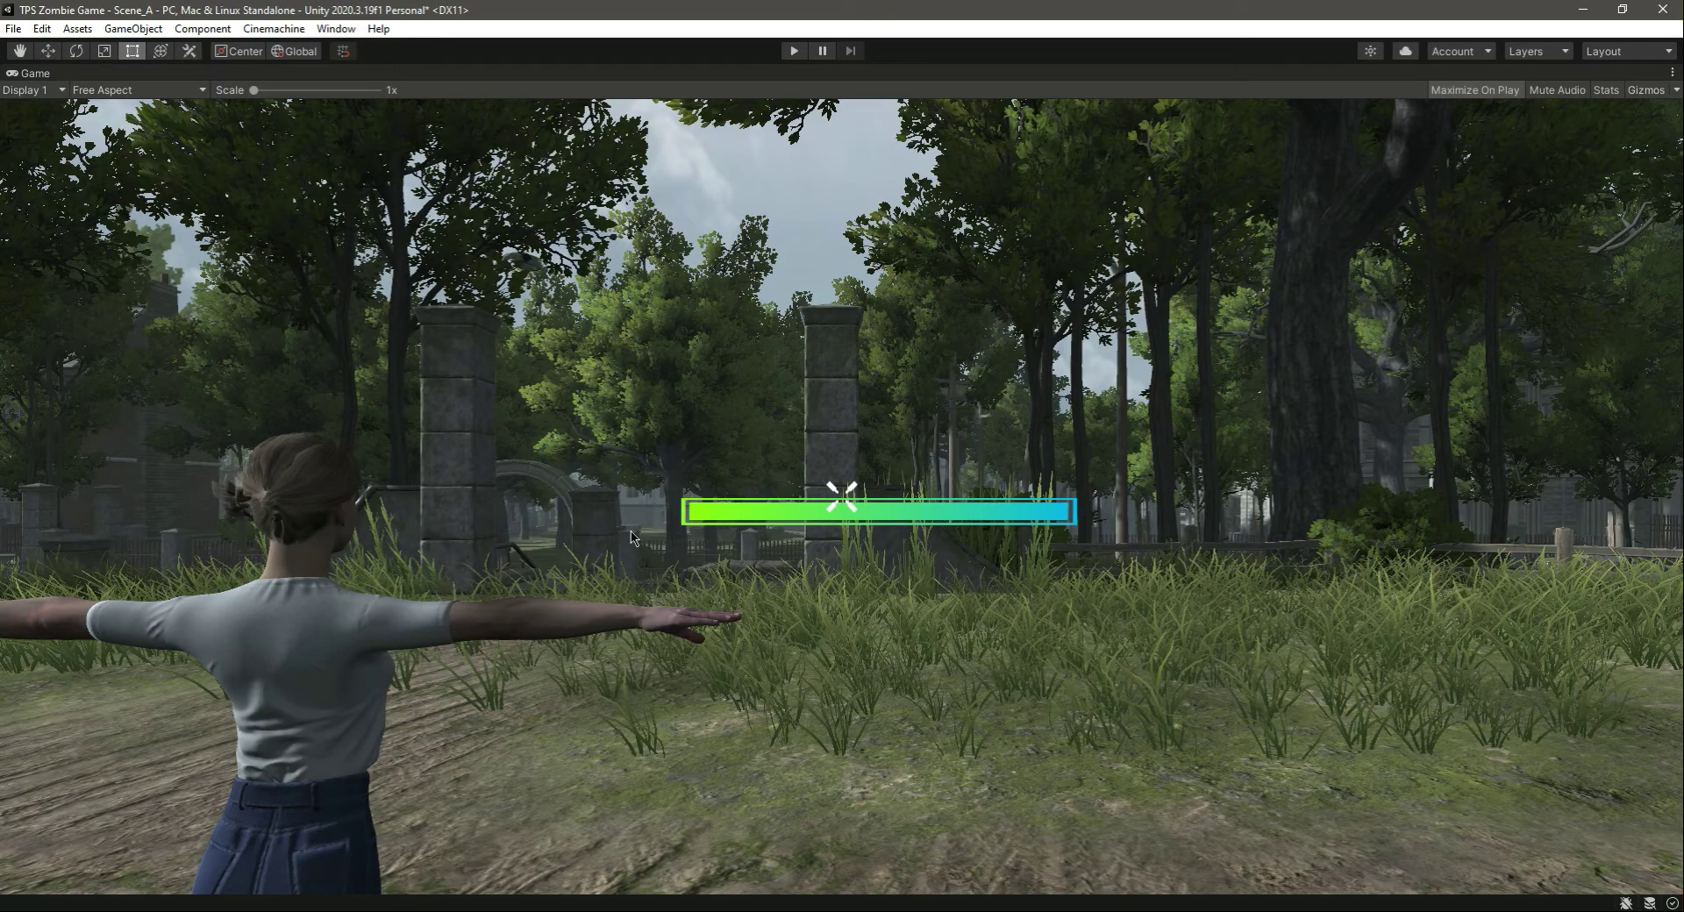
{"action": "left_click", "coordinate": [1672, 73]}
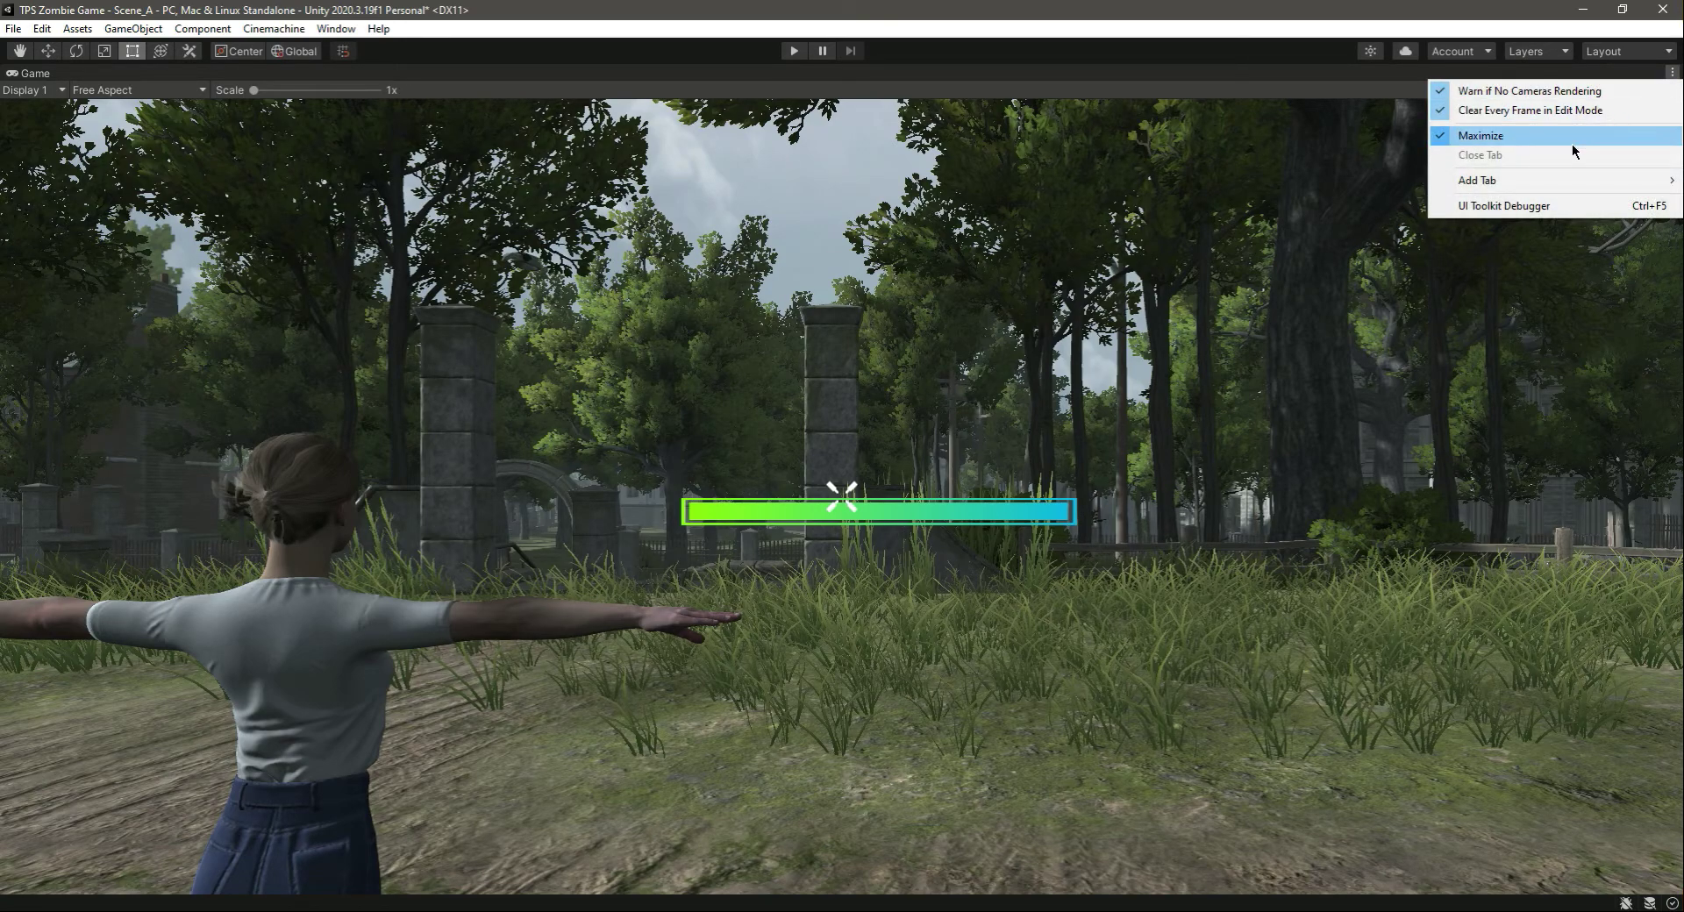
{"action": "left_click", "coordinate": [1570, 143]}
Step: Lower HealthBar's Slider Value to test the fill, then select HealthbarFill and HealthbarFrame
{"action": "left_click", "coordinate": [123, 387]}
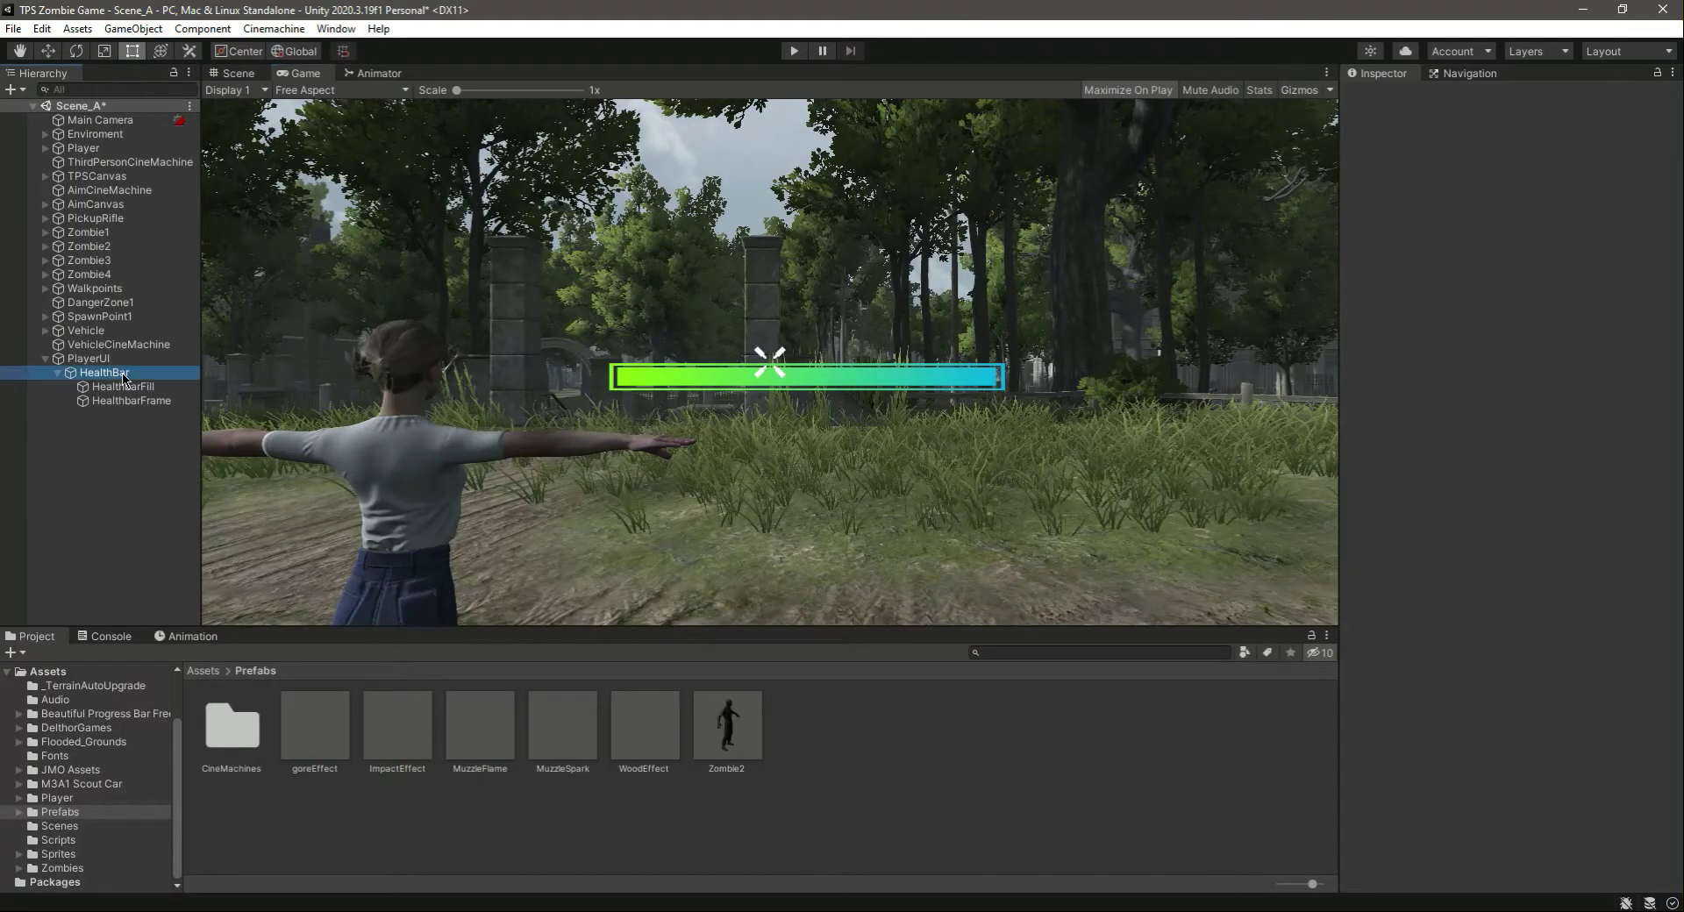
{"action": "left_click", "coordinate": [148, 402]}
{"action": "left_click", "coordinate": [127, 386]}
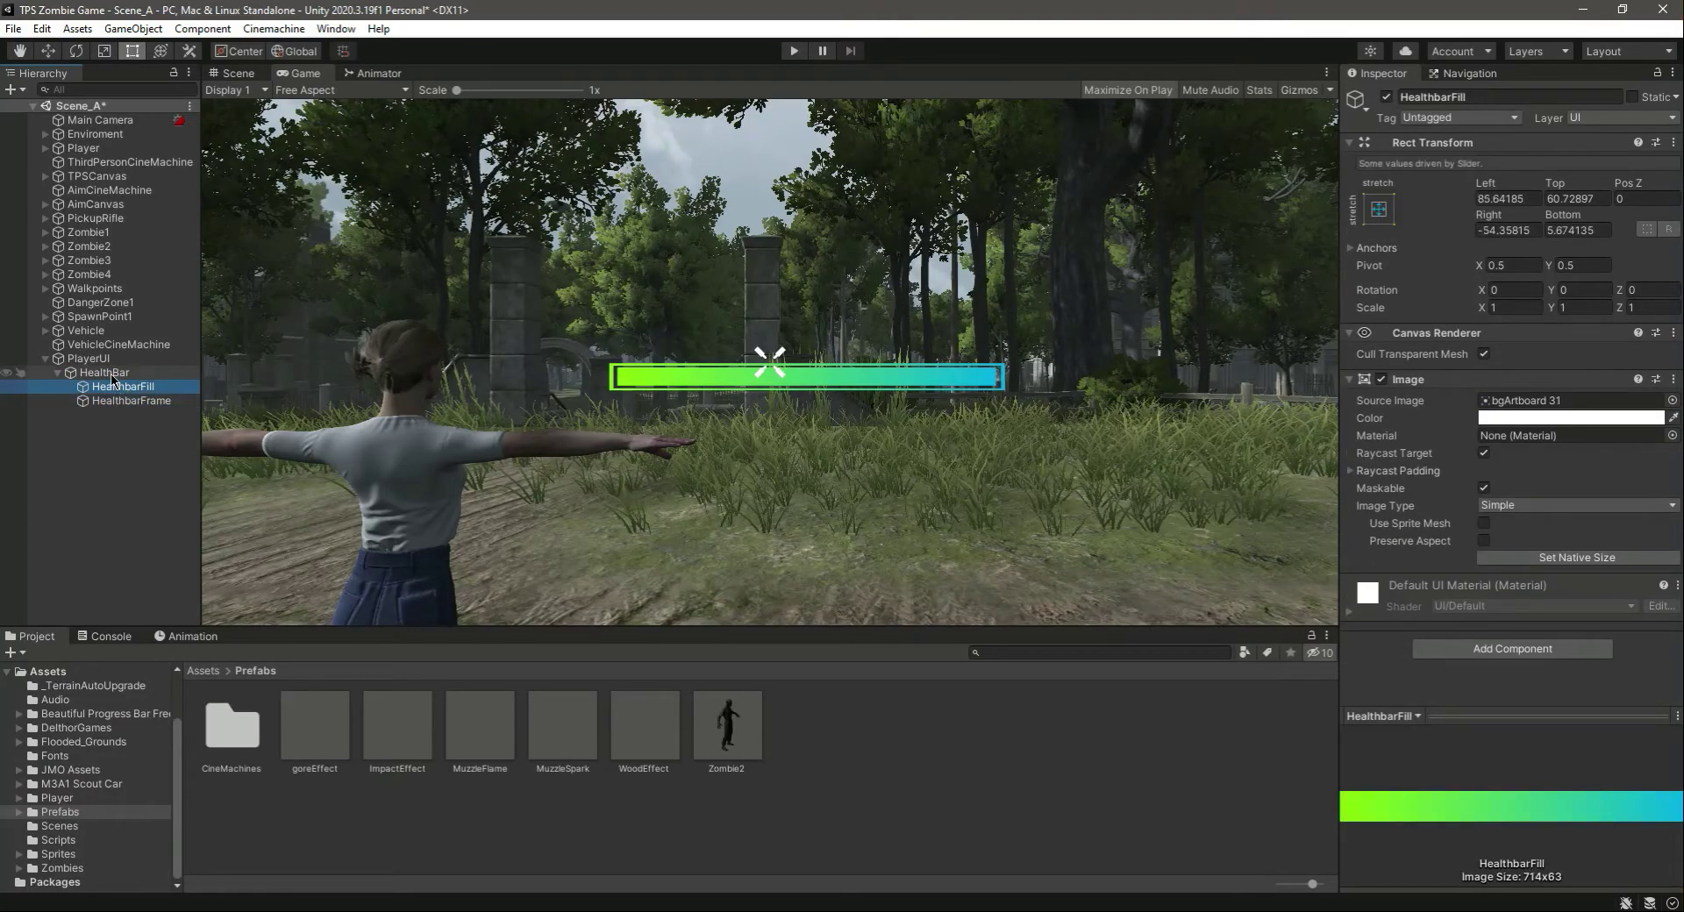
{"action": "left_click", "coordinate": [110, 374]}
{"action": "mouse_move", "coordinate": [1628, 532]}
{"action": "left_mouse_down"}
{"action": "mouse_move", "coordinate": [1495, 535]}
{"action": "mouse_move", "coordinate": [1648, 541]}
{"action": "left_mouse_up"}
{"action": "left_click", "coordinate": [127, 387]}
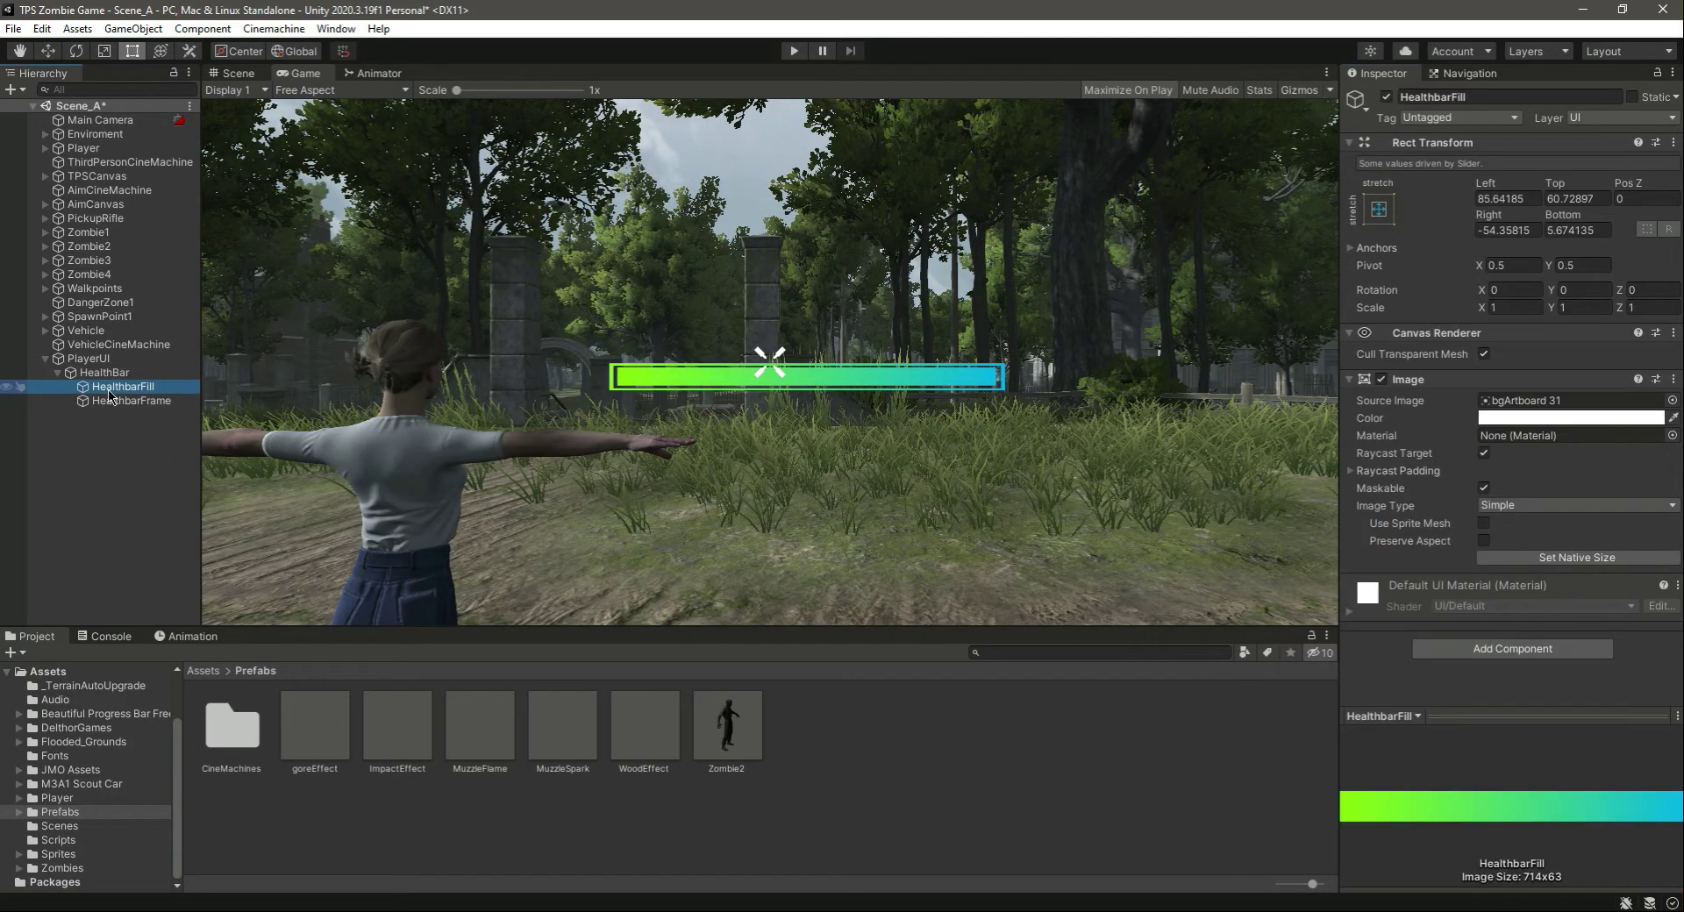
{"action": "left_click", "coordinate": [137, 402], "text": "shift"}
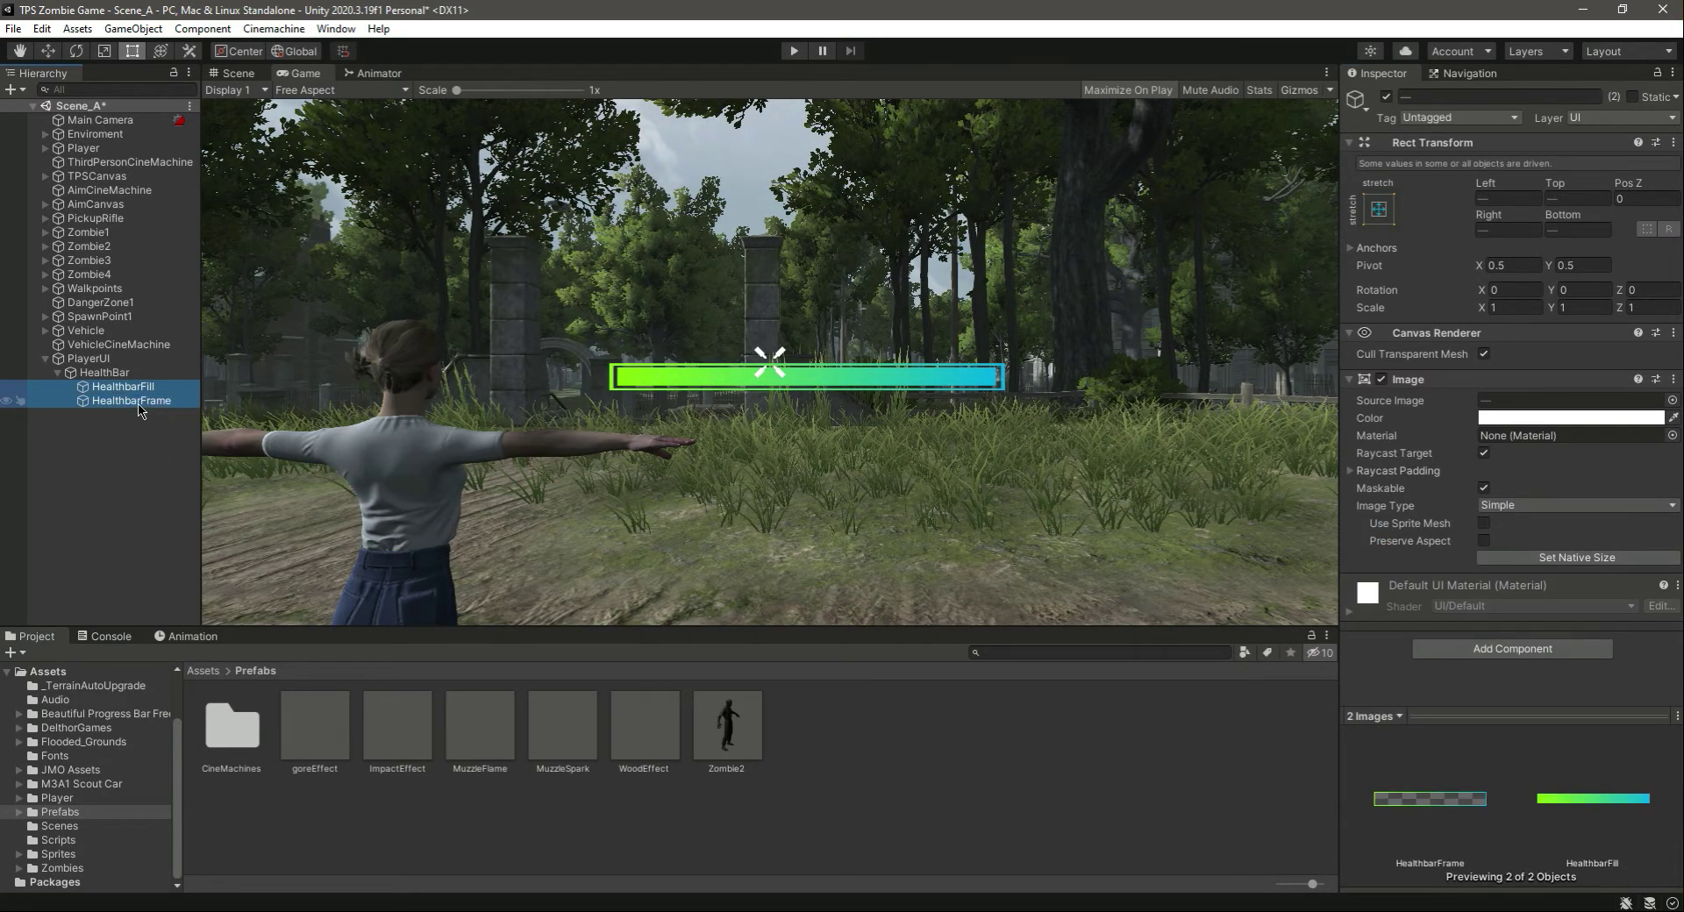
Step: Anchor HealthBar bottom-left with pivot and position (Pos X 375.2765, Y 50) and check the Game view
{"action": "left_click", "coordinate": [244, 74]}
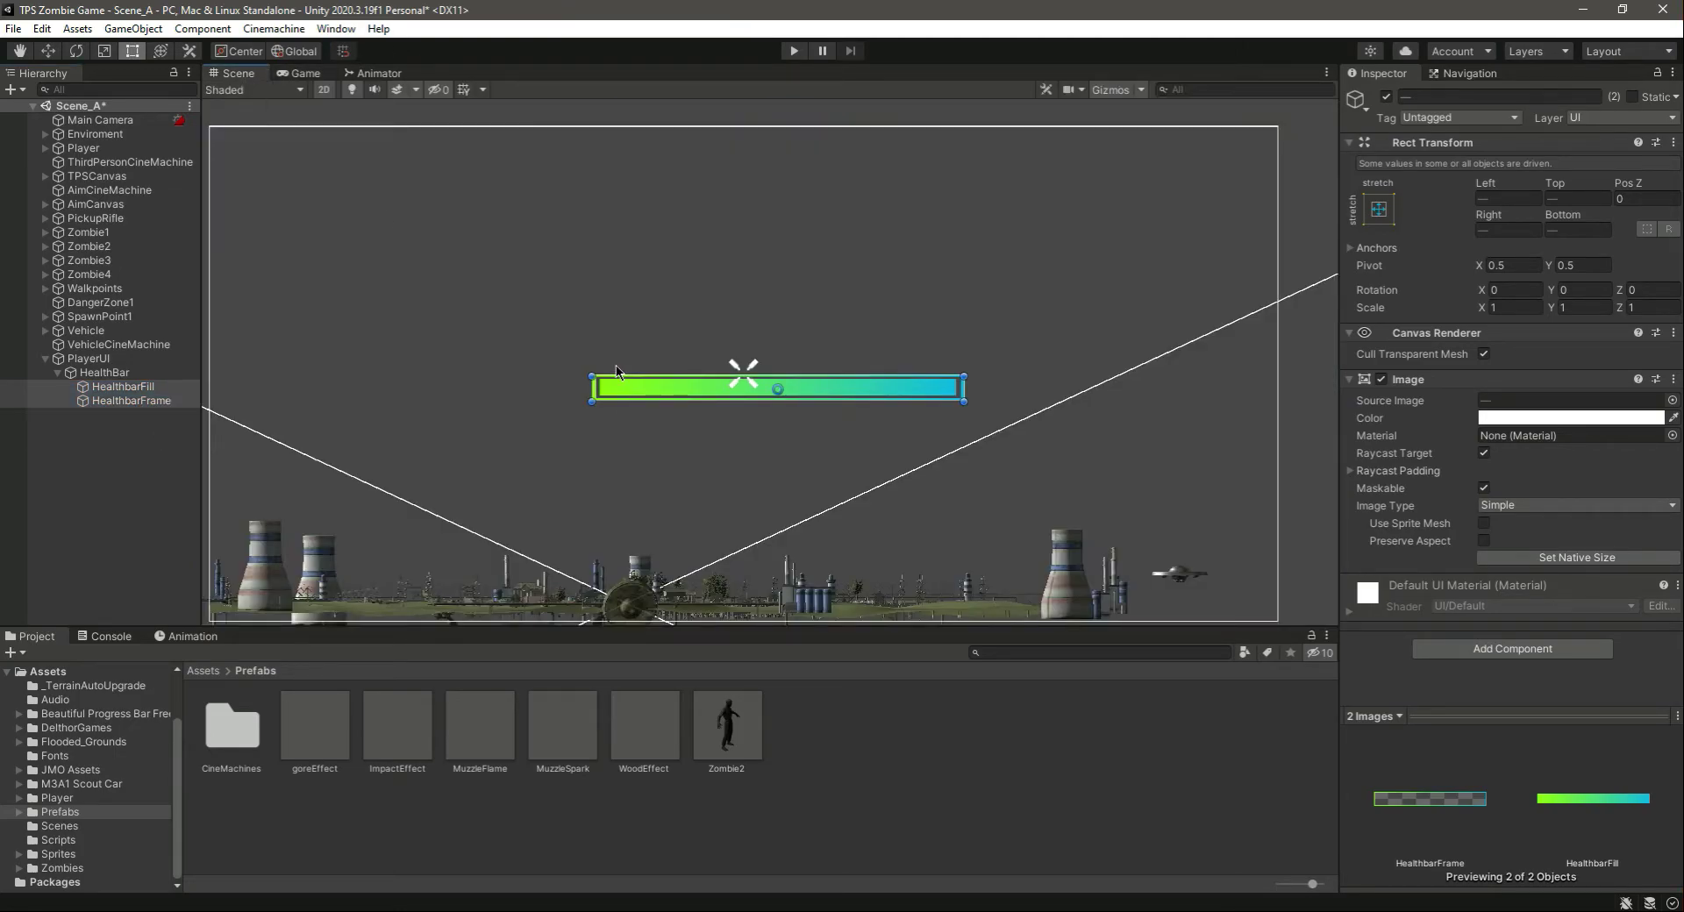
{"action": "mouse_move", "coordinate": [631, 458]}
{"action": "middle_mouse_down"}
{"action": "mouse_move", "coordinate": [810, 388]}
{"action": "mouse_move", "coordinate": [763, 425]}
{"action": "middle_mouse_up"}
{"action": "left_click", "coordinate": [82, 476]}
{"action": "left_click", "coordinate": [58, 372]}
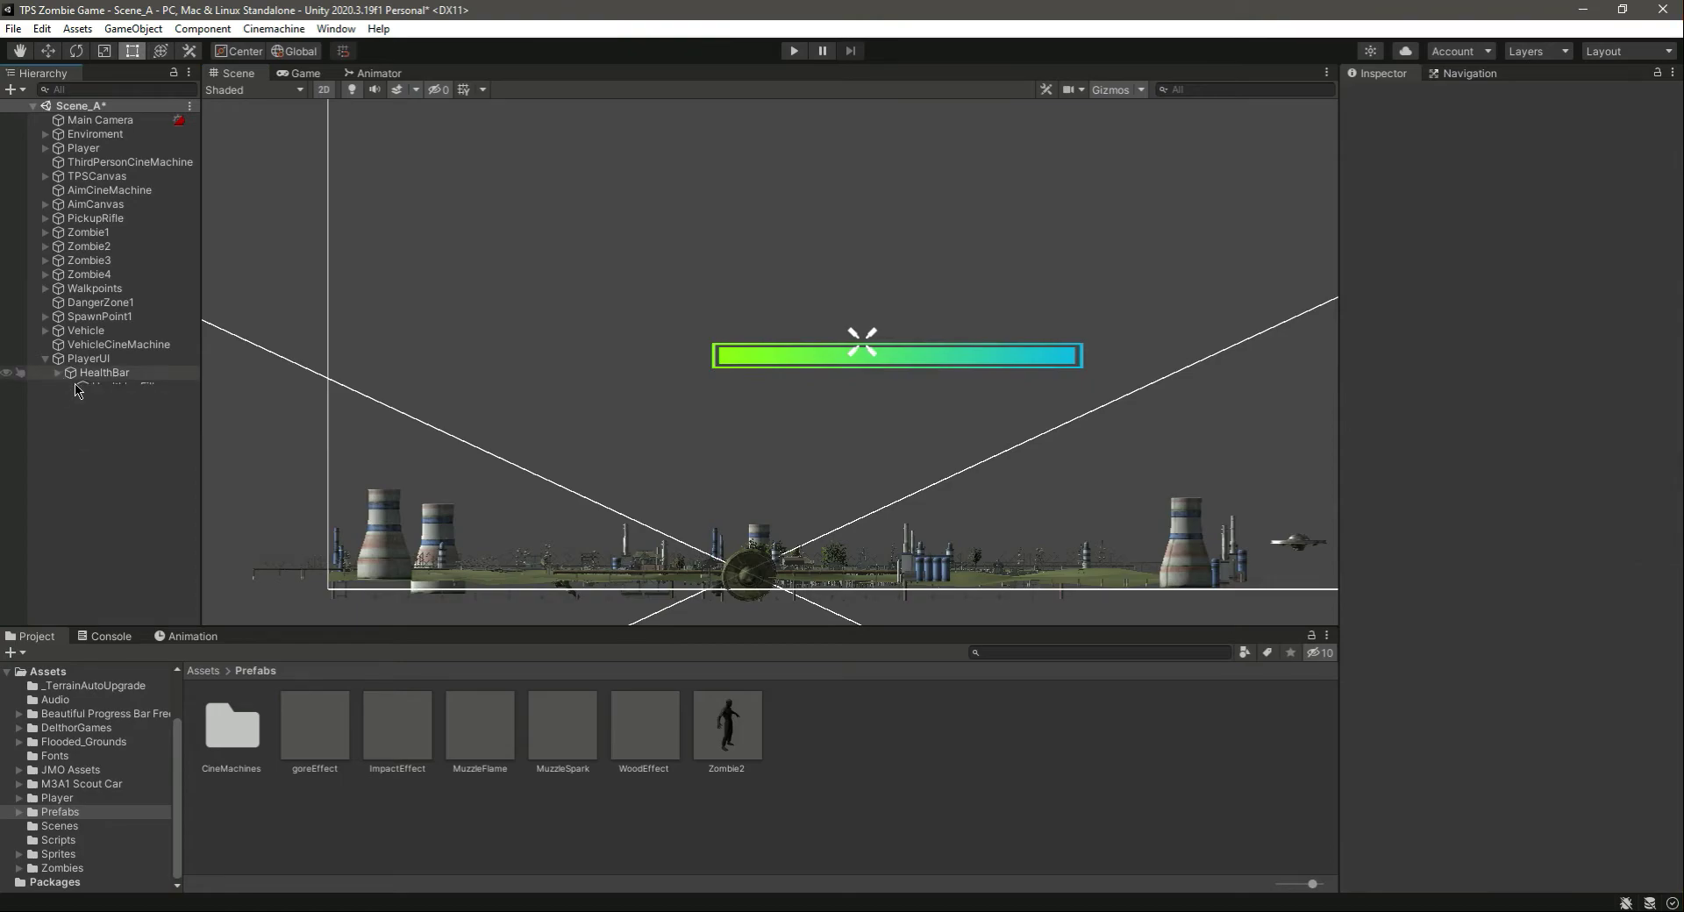
{"action": "left_click", "coordinate": [104, 373]}
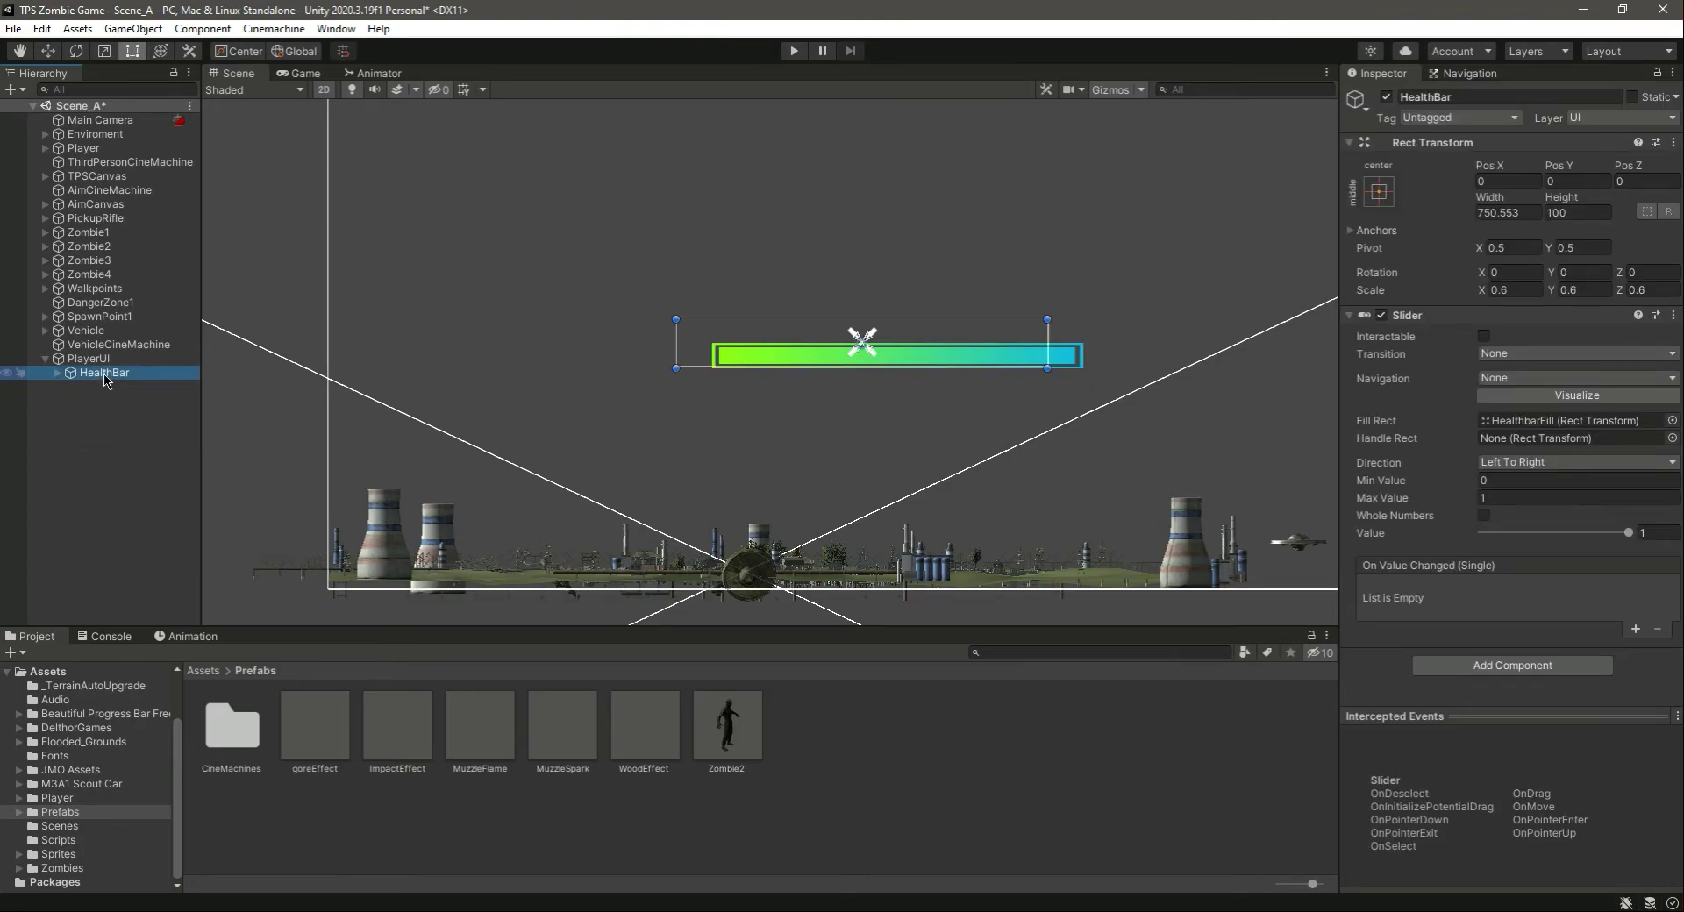
{"action": "left_click", "coordinate": [1379, 192]}
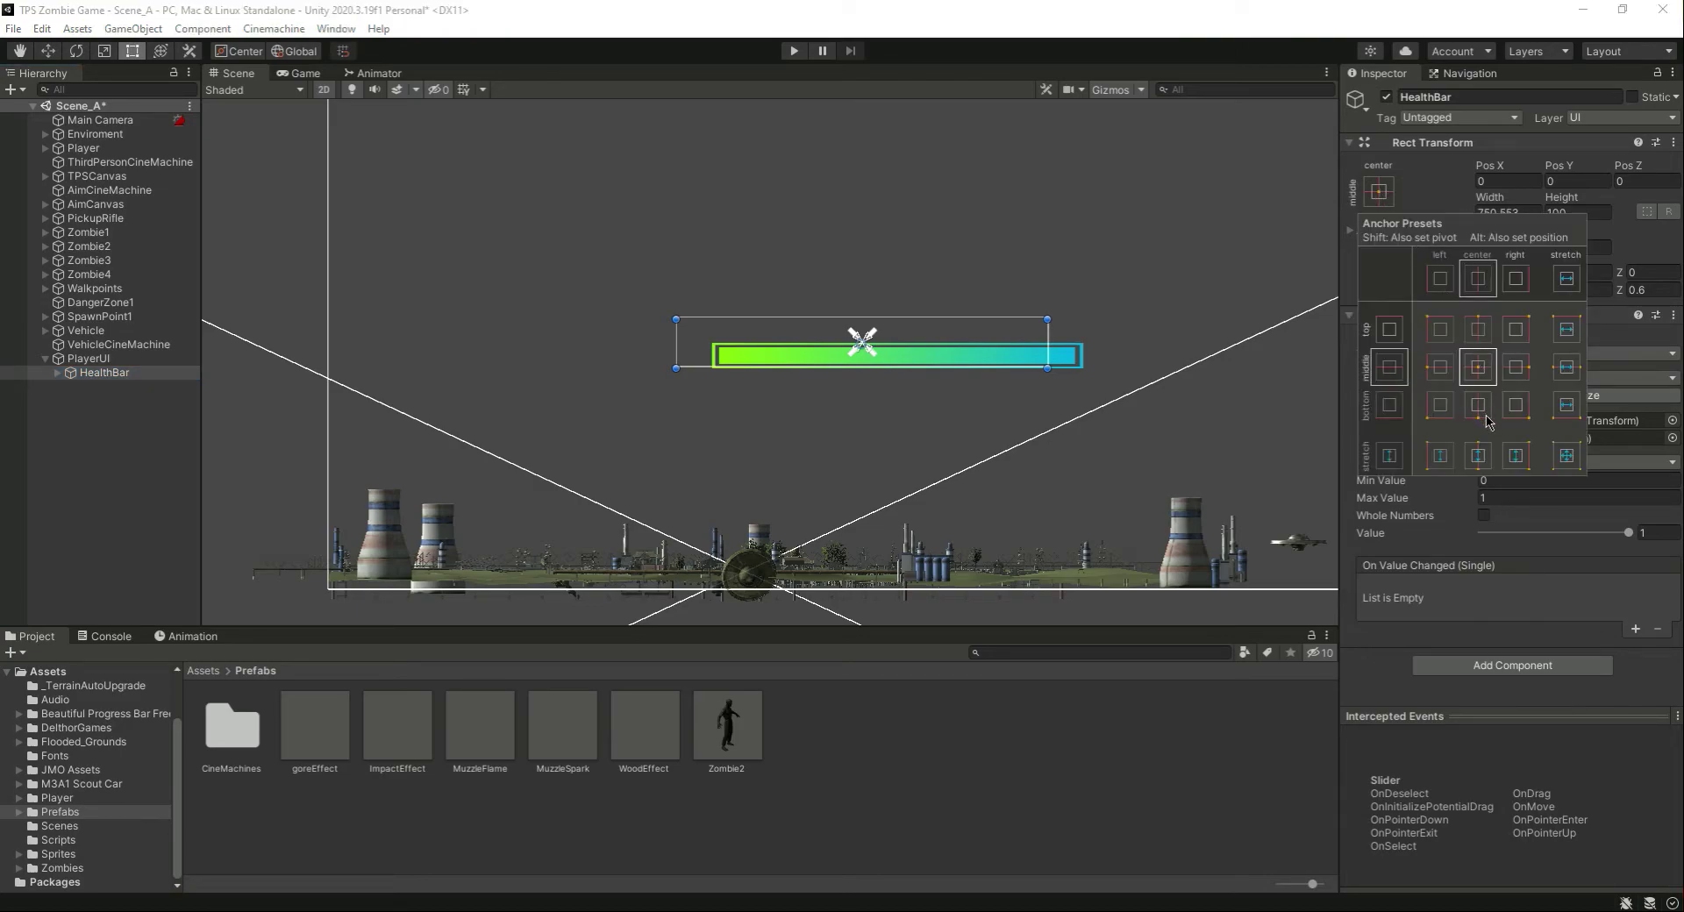
{"action": "key", "text": "shift+alt"}
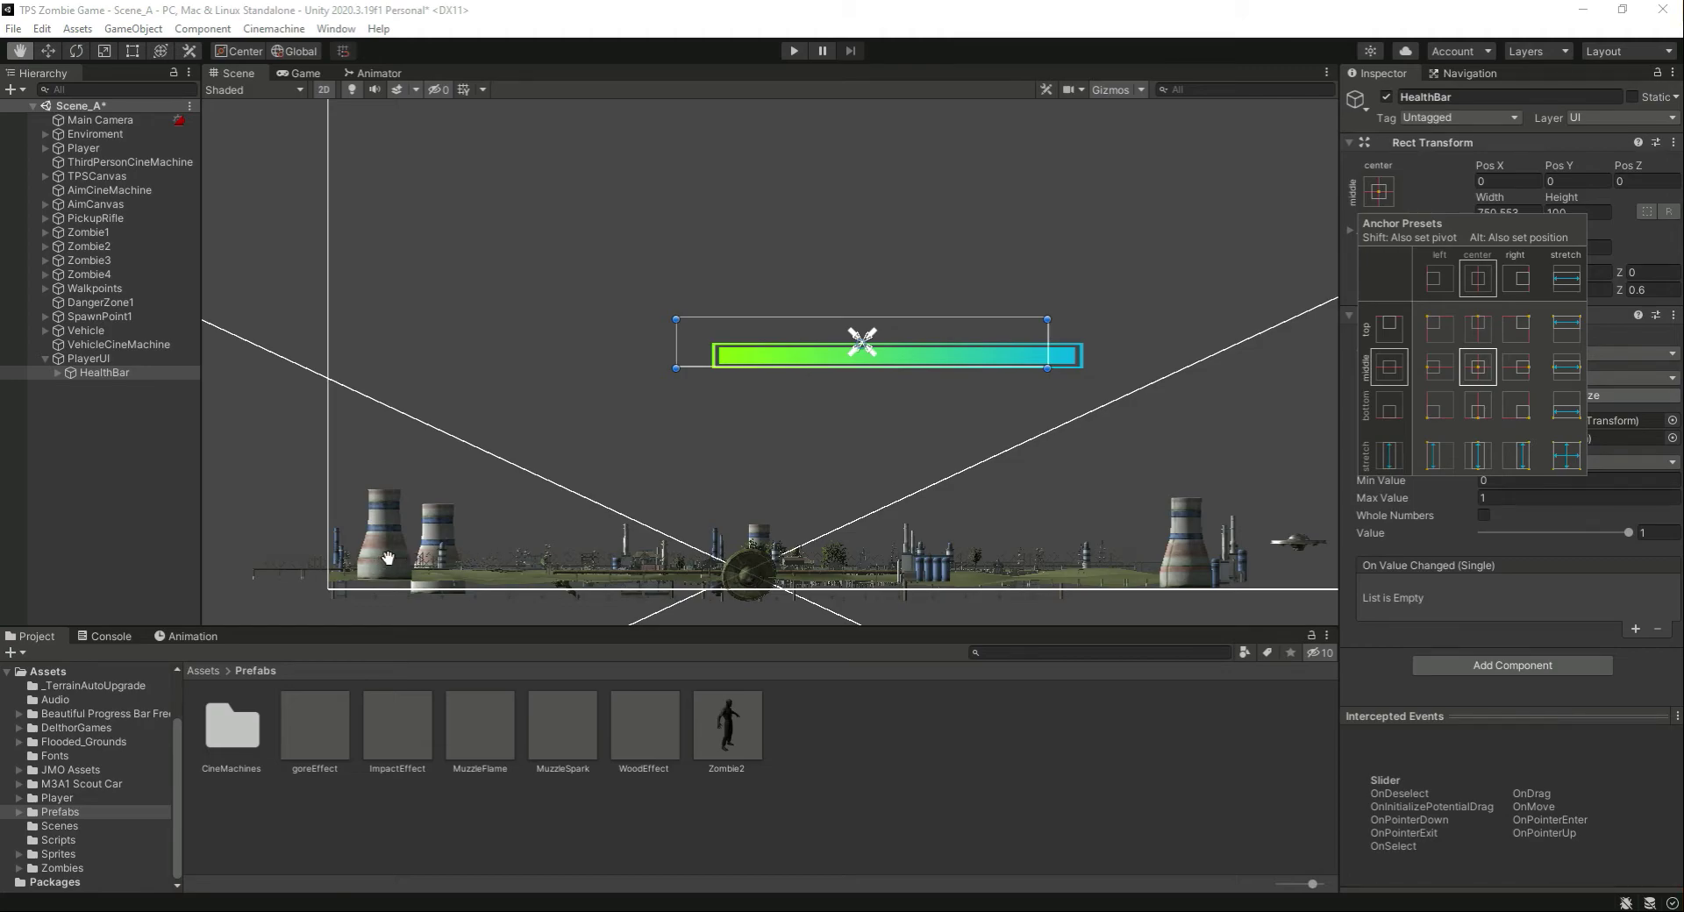
{"action": "left_click", "coordinate": [1439, 417], "text": "alt"}
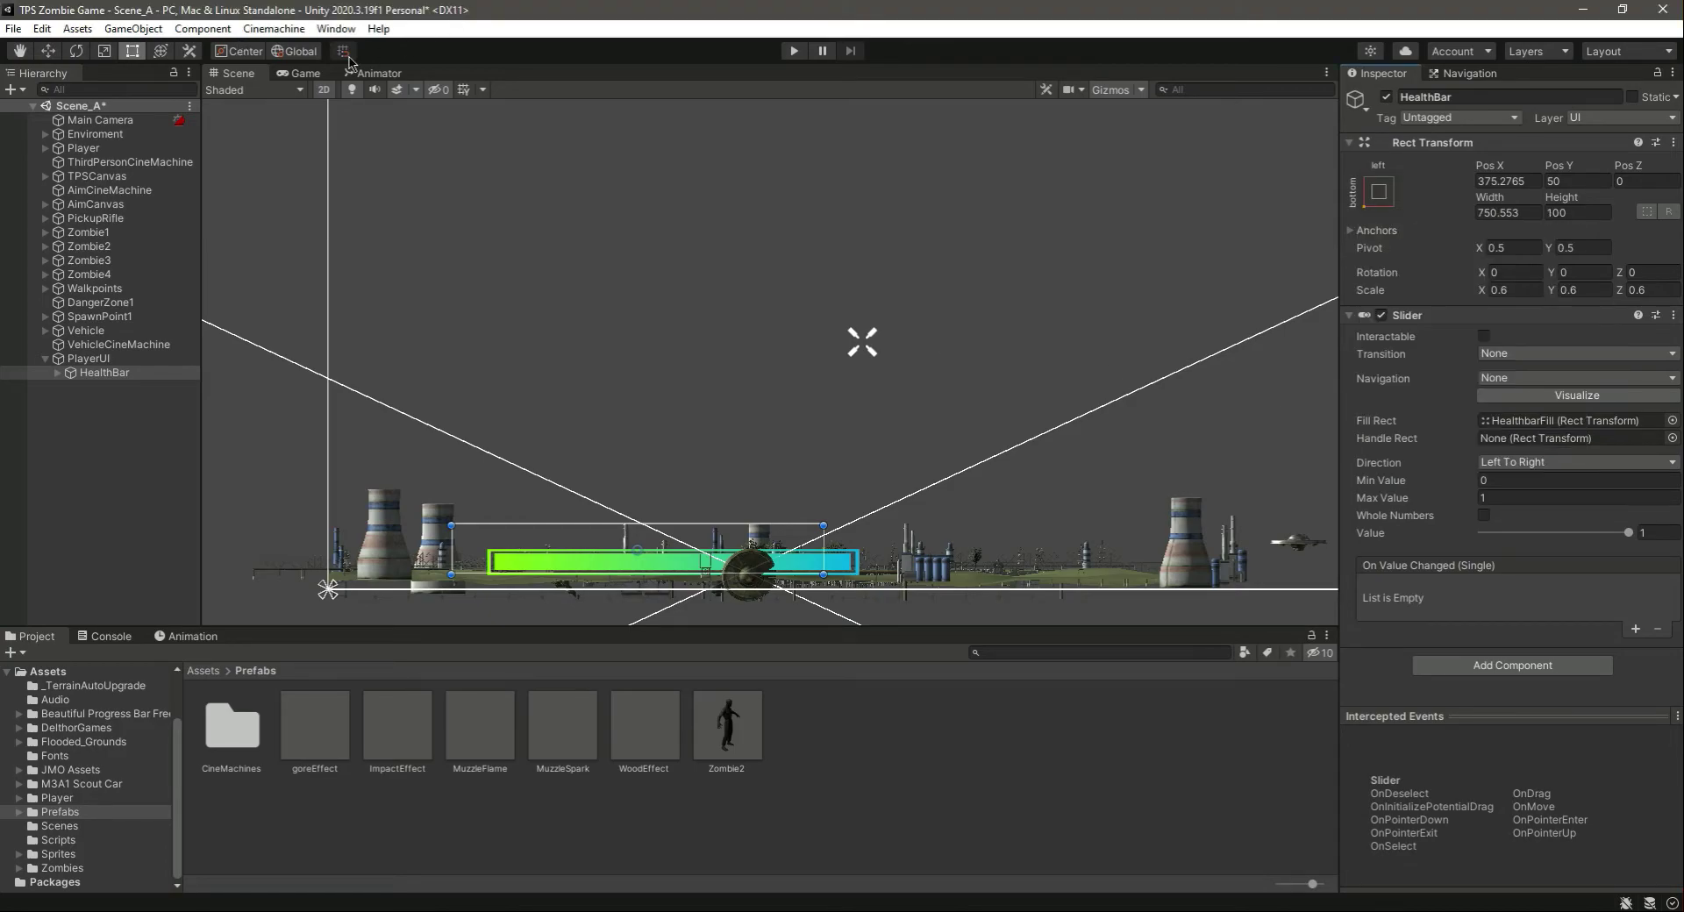
{"action": "left_click", "coordinate": [307, 76]}
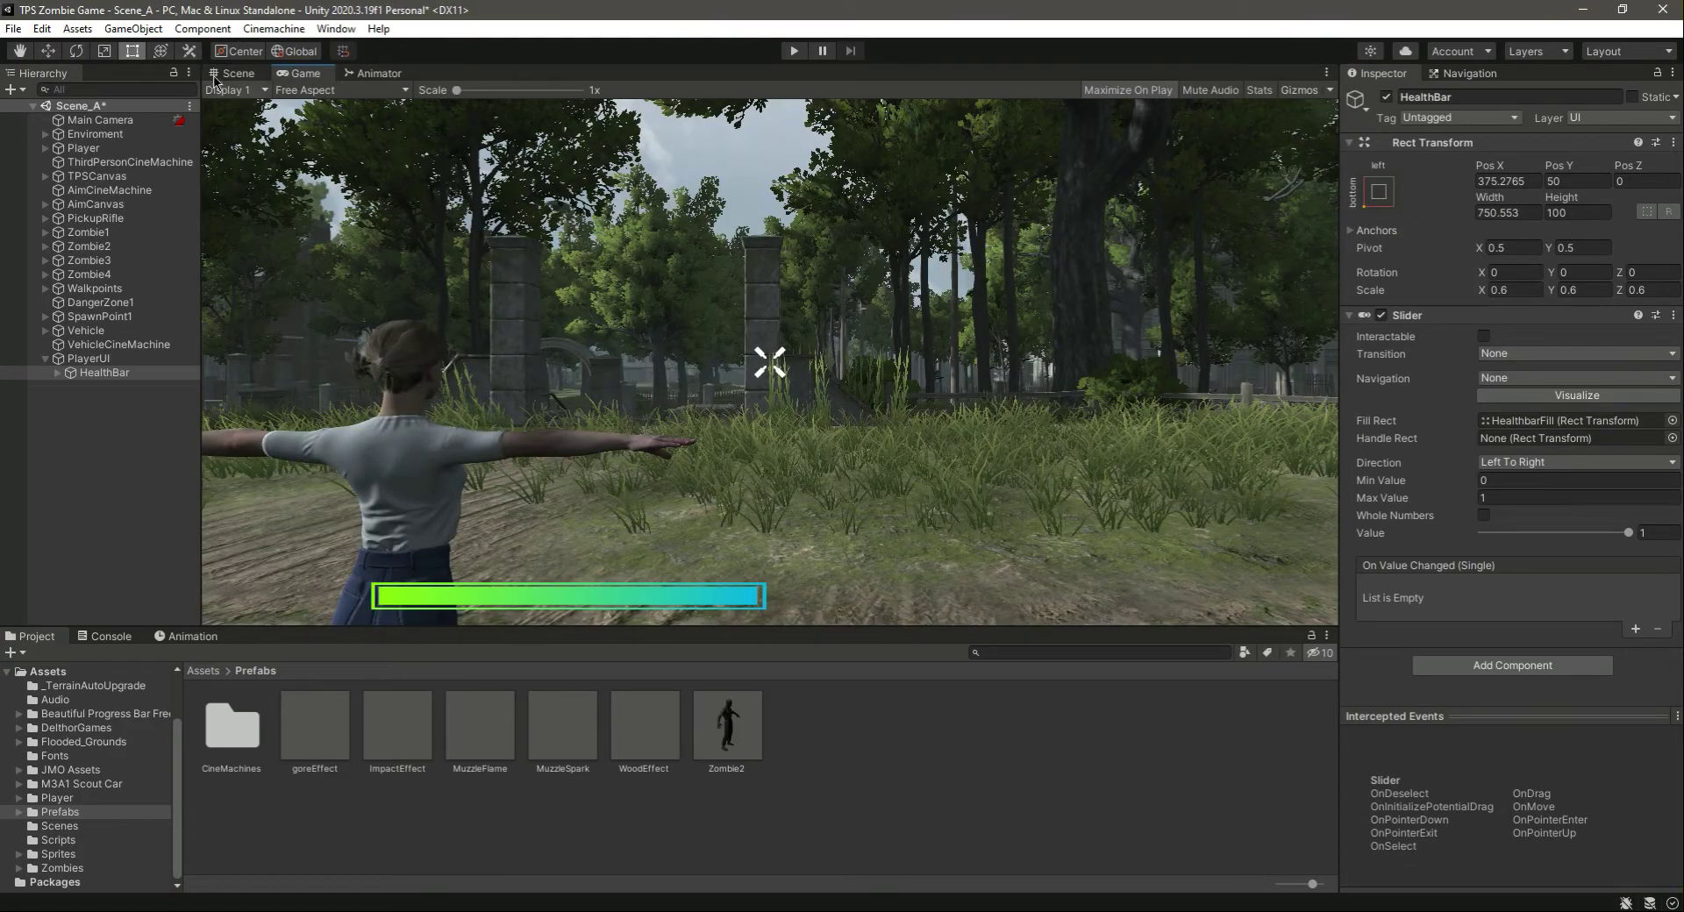
Step: Move HealthBar left and down to Pos X 231, Y 44
{"action": "left_click", "coordinate": [226, 74]}
{"action": "left_click", "coordinate": [114, 393]}
{"action": "left_click", "coordinate": [104, 373]}
{"action": "left_click", "coordinate": [49, 51]}
{"action": "left_click_drag", "start_coordinate": [719, 549], "coordinate": [608, 551]}
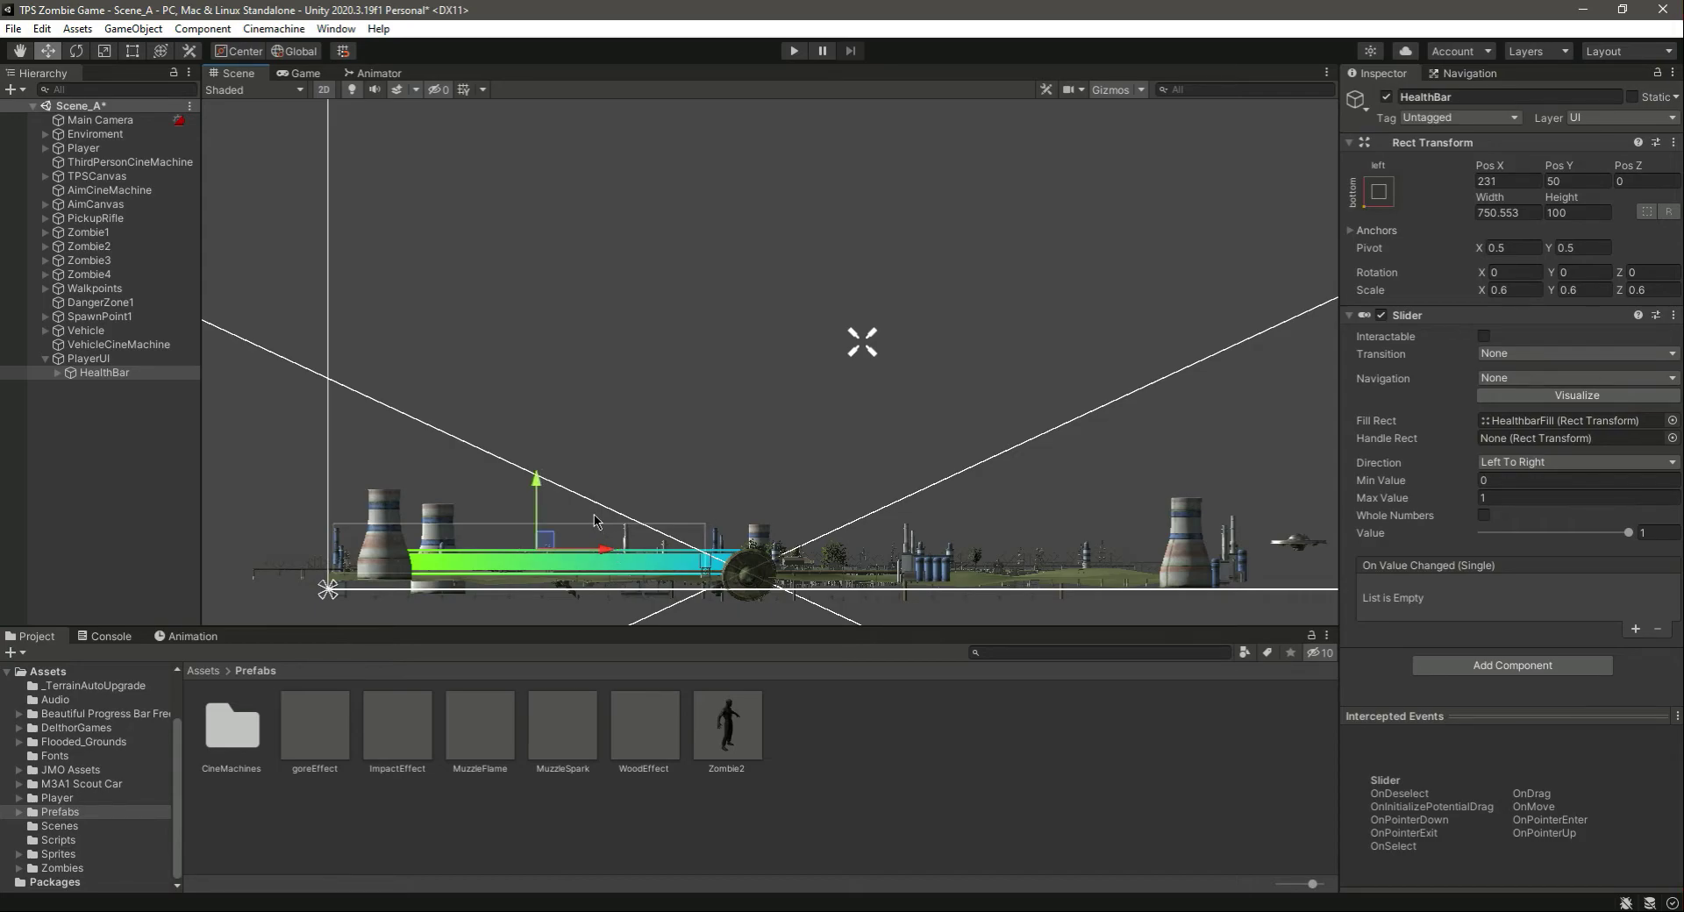
{"action": "left_click_drag", "start_coordinate": [537, 484], "coordinate": [542, 488]}
{"action": "left_click", "coordinate": [312, 75]}
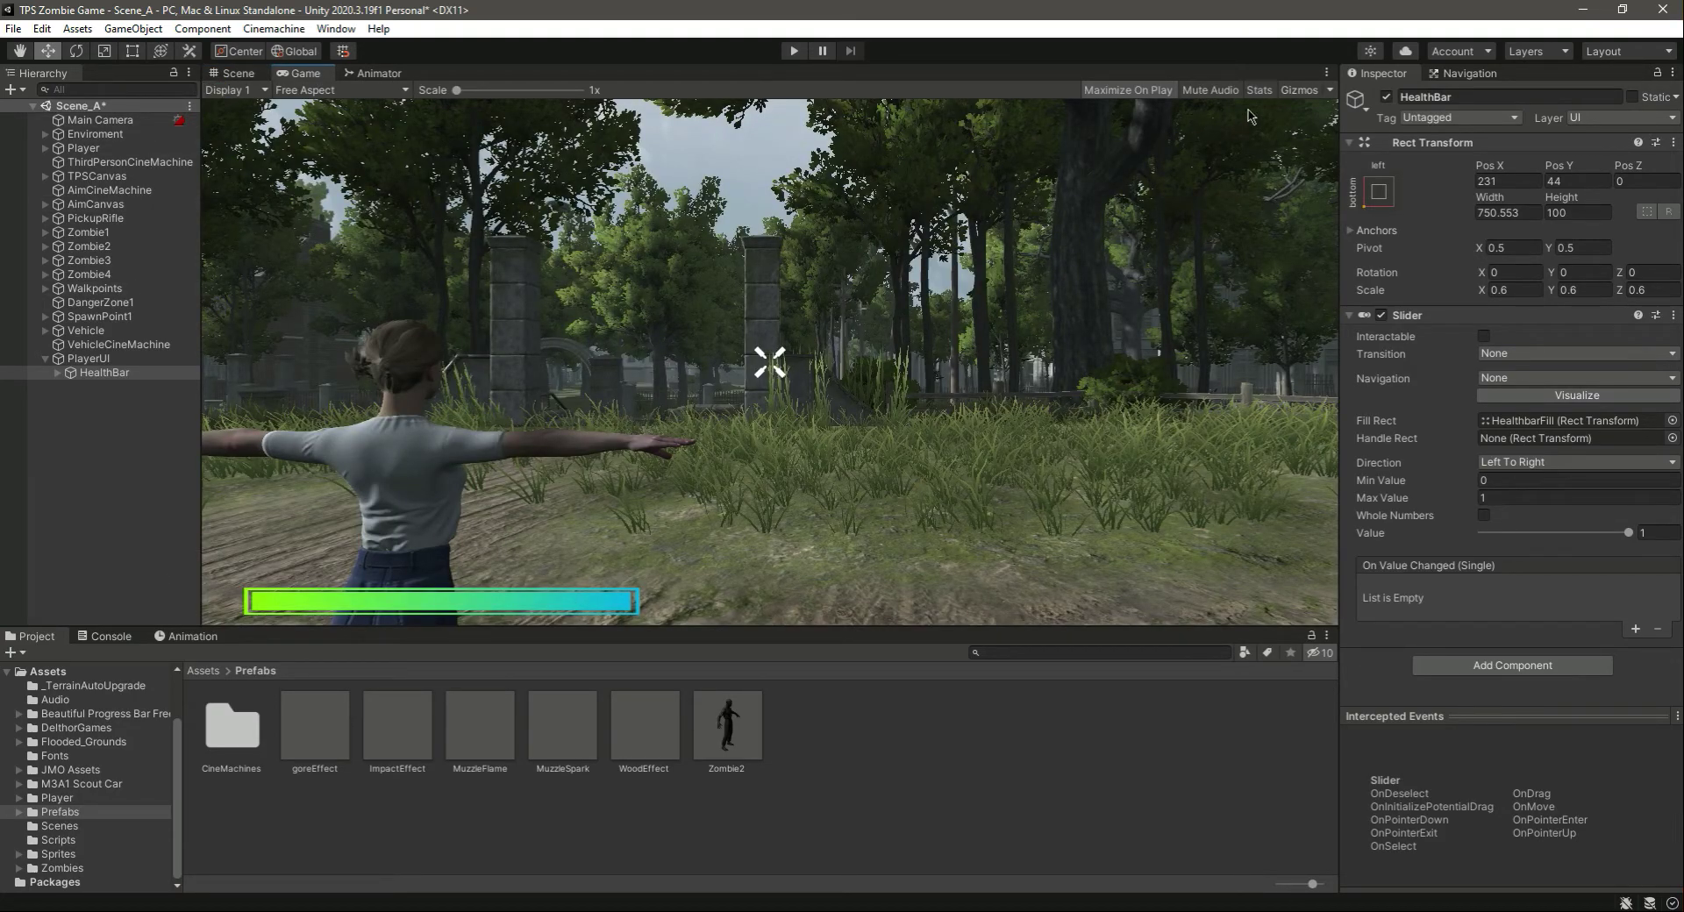
Step: Preview the repositioned bar in a maximized Game view, then restore and reselect HealthBar
{"action": "left_click", "coordinate": [1326, 73]}
{"action": "left_click", "coordinate": [1386, 137]}
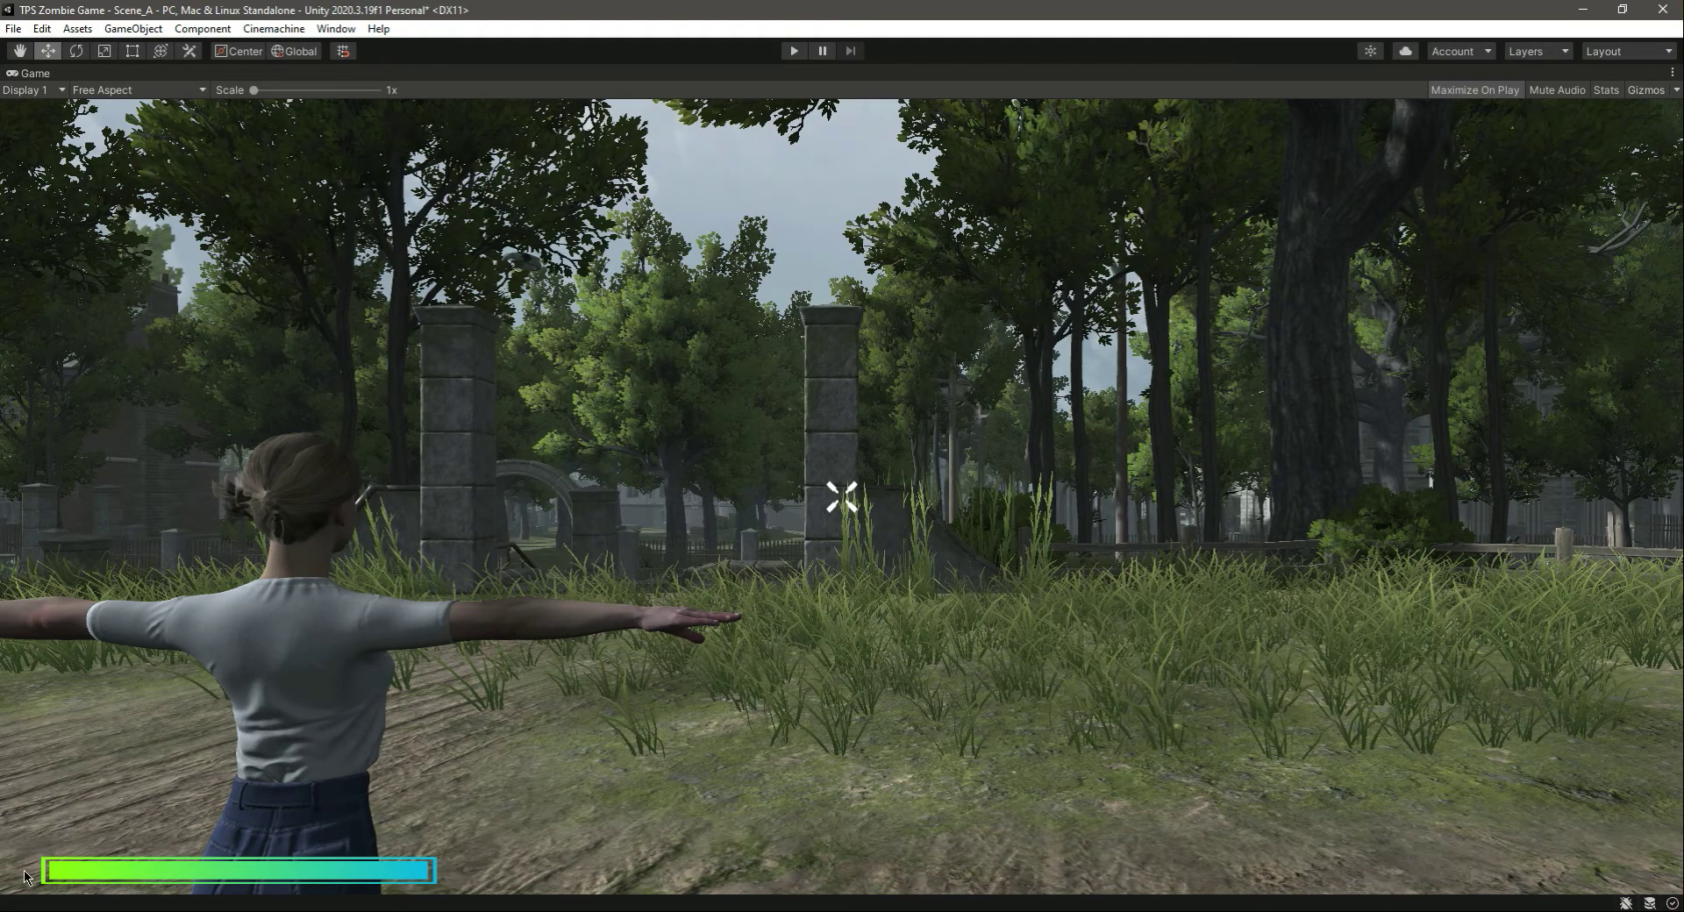
{"action": "left_click", "coordinate": [1672, 72]}
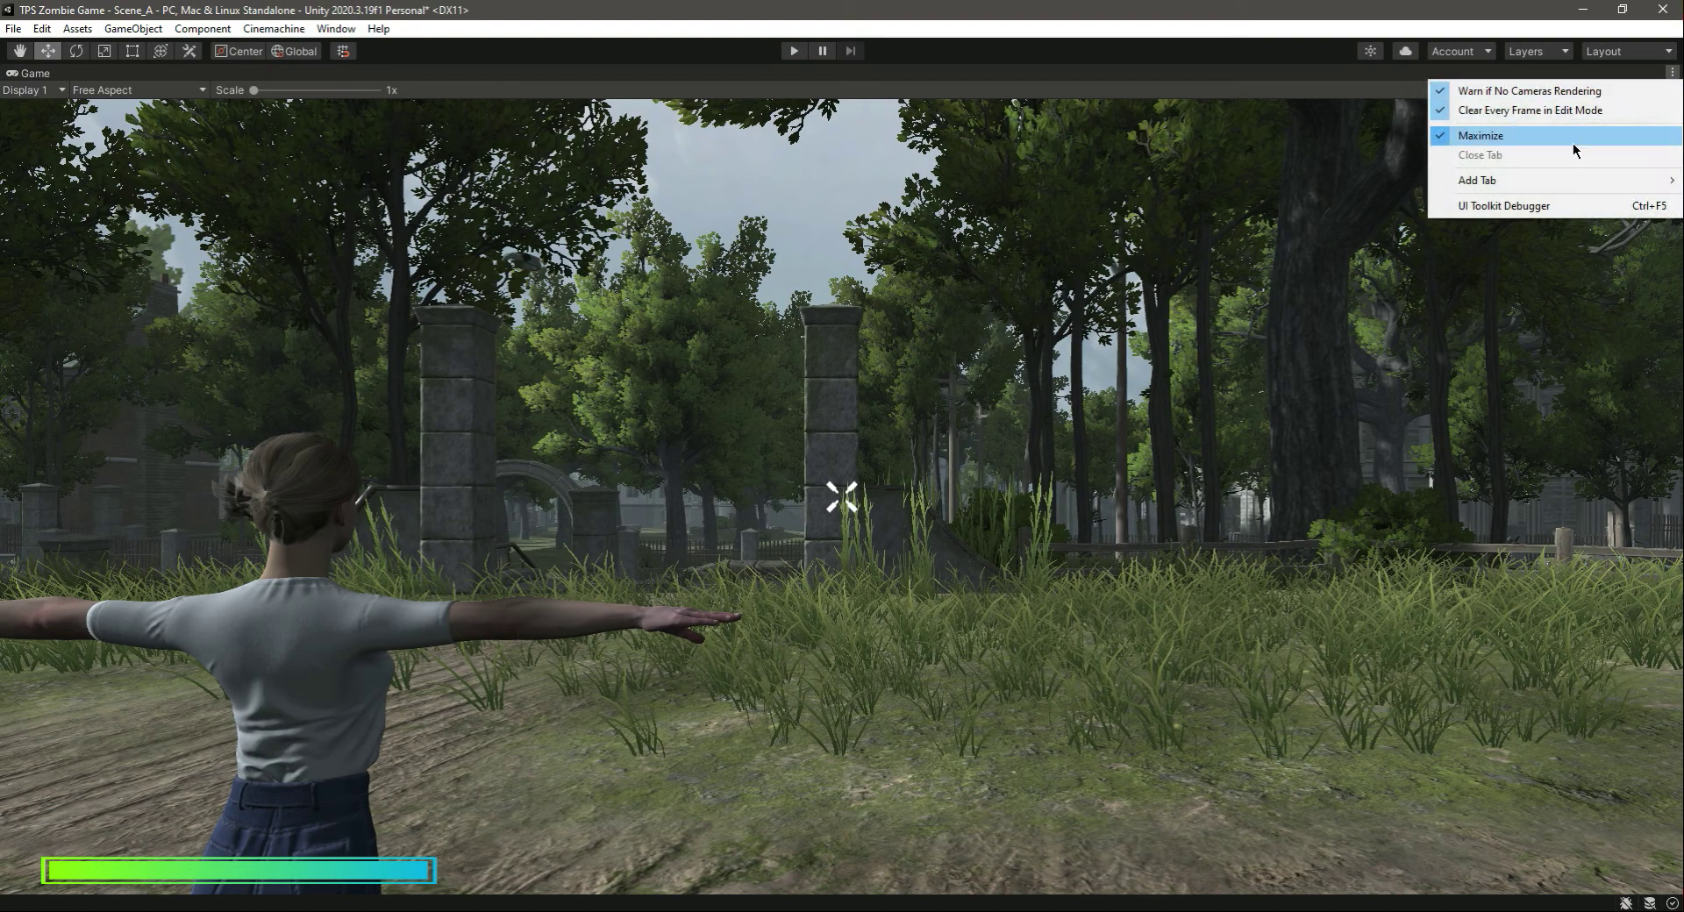
{"action": "left_click", "coordinate": [1570, 138]}
{"action": "left_click", "coordinate": [85, 392]}
{"action": "left_click", "coordinate": [58, 372]}
{"action": "left_click", "coordinate": [111, 373]}
Step: Add a UI Image child under HealthBar named HealthBarIcon
{"action": "right_click", "coordinate": [110, 373]}
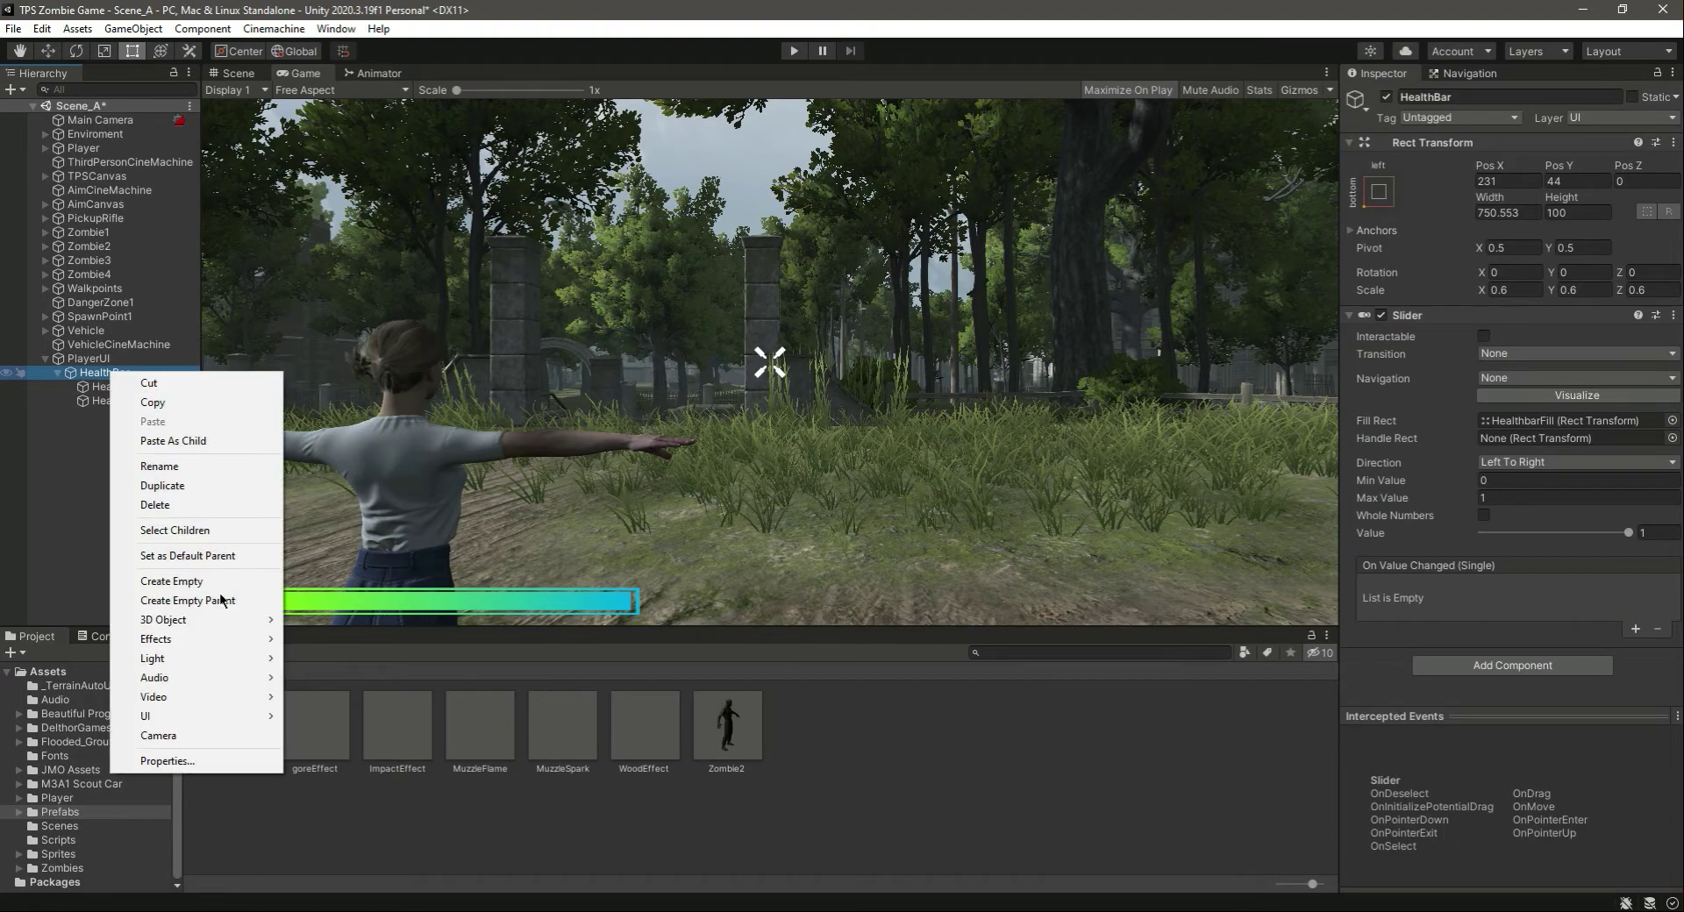
{"action": "mouse_move", "coordinate": [227, 717]}
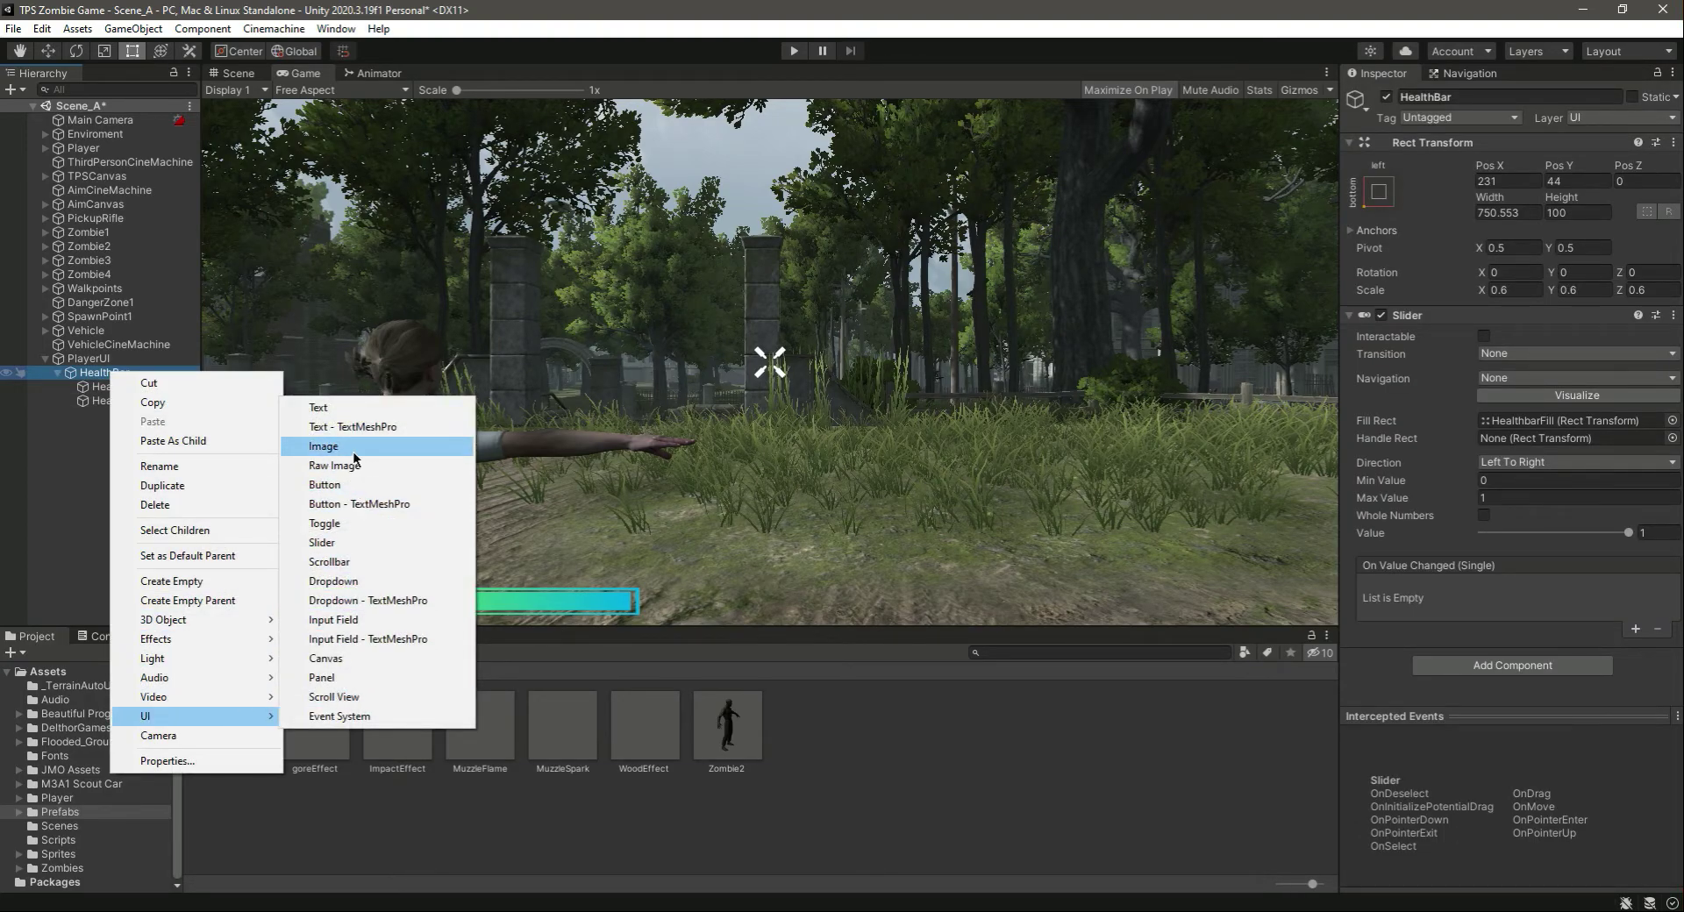
{"action": "left_click", "coordinate": [322, 446]}
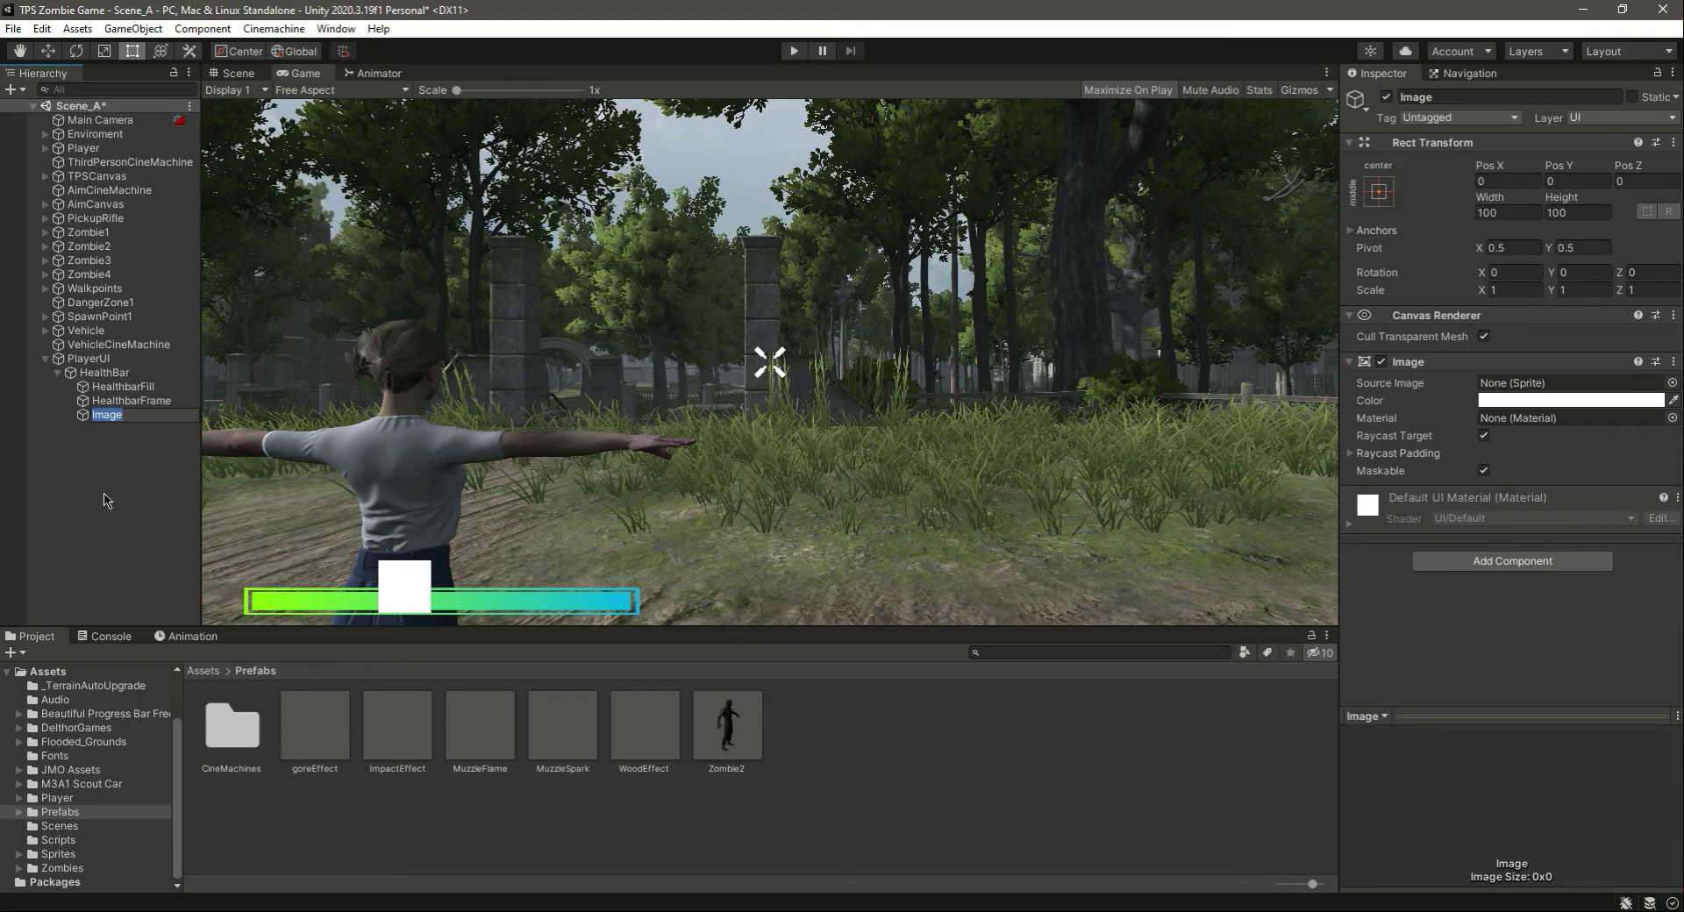
{"action": "type", "text": "HealthBarIcon"}
{"action": "key", "text": "Return"}
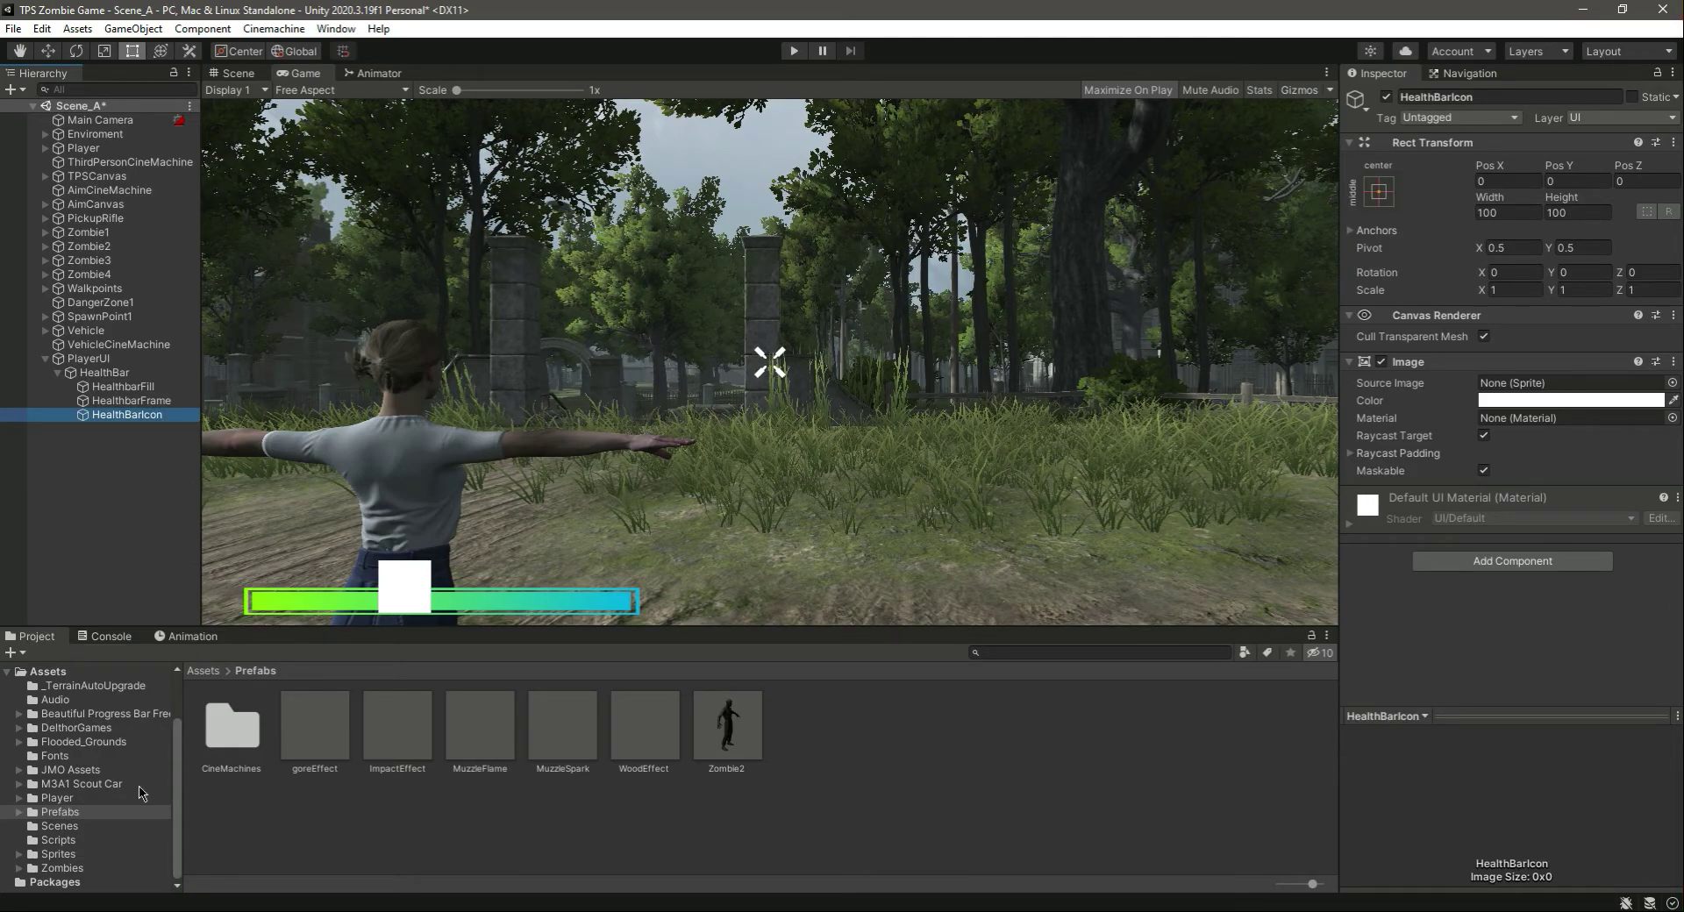
Step: Give HealthBarIcon the Health heart sprite and move it left to Pos X -336
{"action": "left_click", "coordinate": [58, 854]}
{"action": "mouse_move", "coordinate": [392, 744]}
{"action": "left_mouse_down"}
{"action": "mouse_move", "coordinate": [1491, 364]}
{"action": "mouse_move", "coordinate": [1579, 383]}
{"action": "left_mouse_up"}
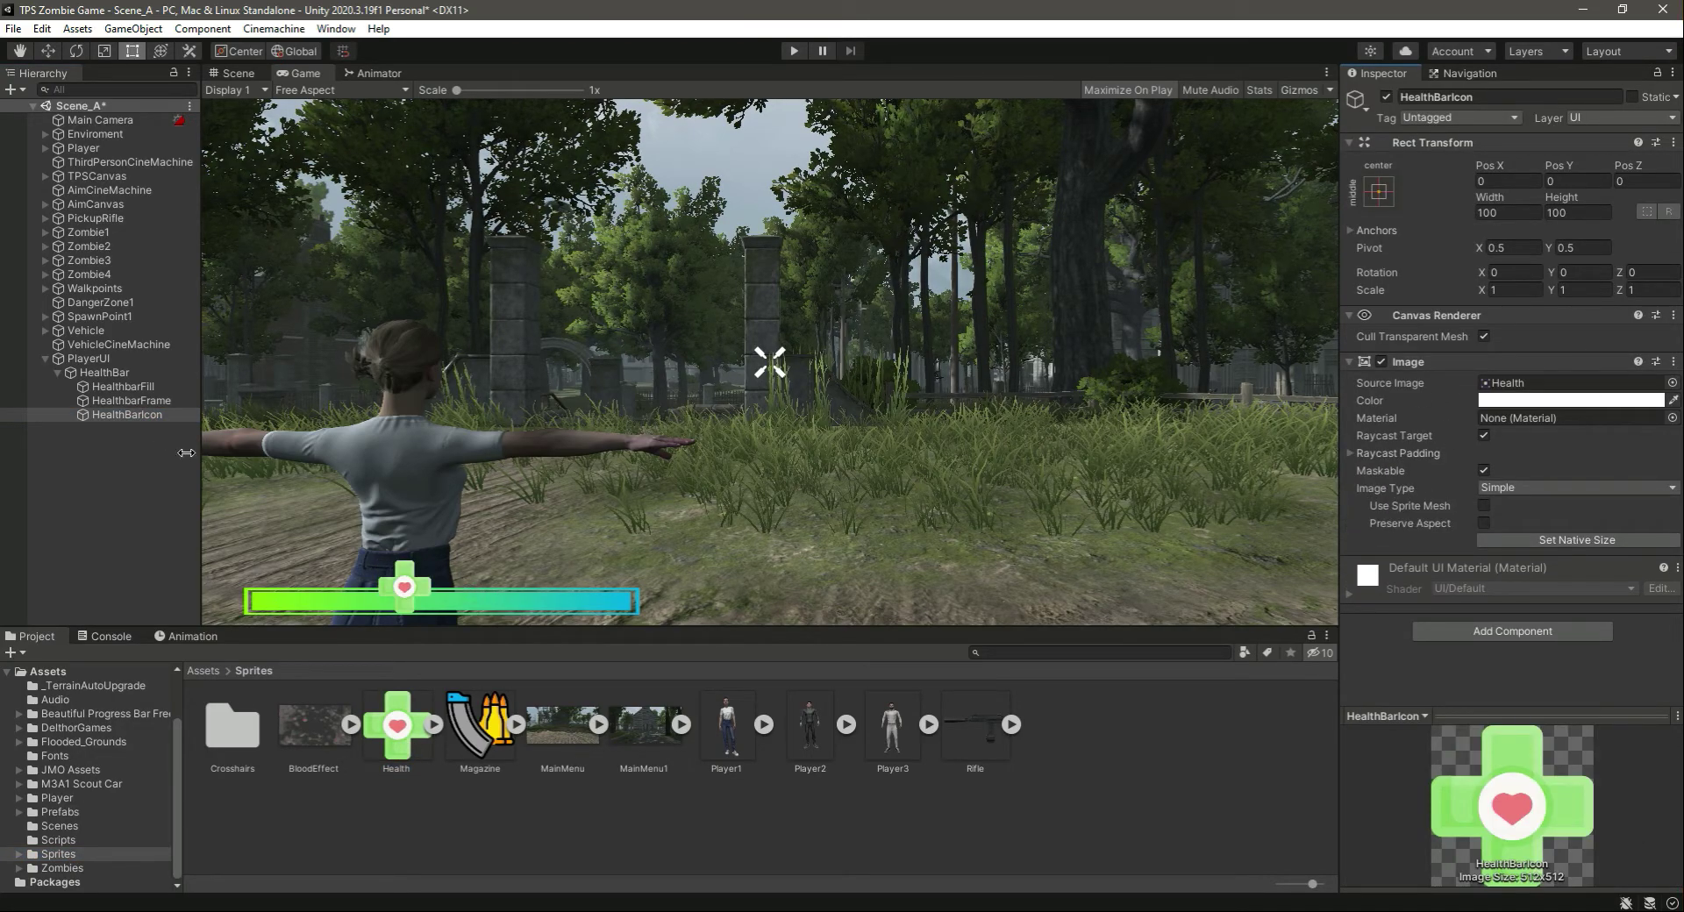
{"action": "left_click", "coordinate": [114, 417]}
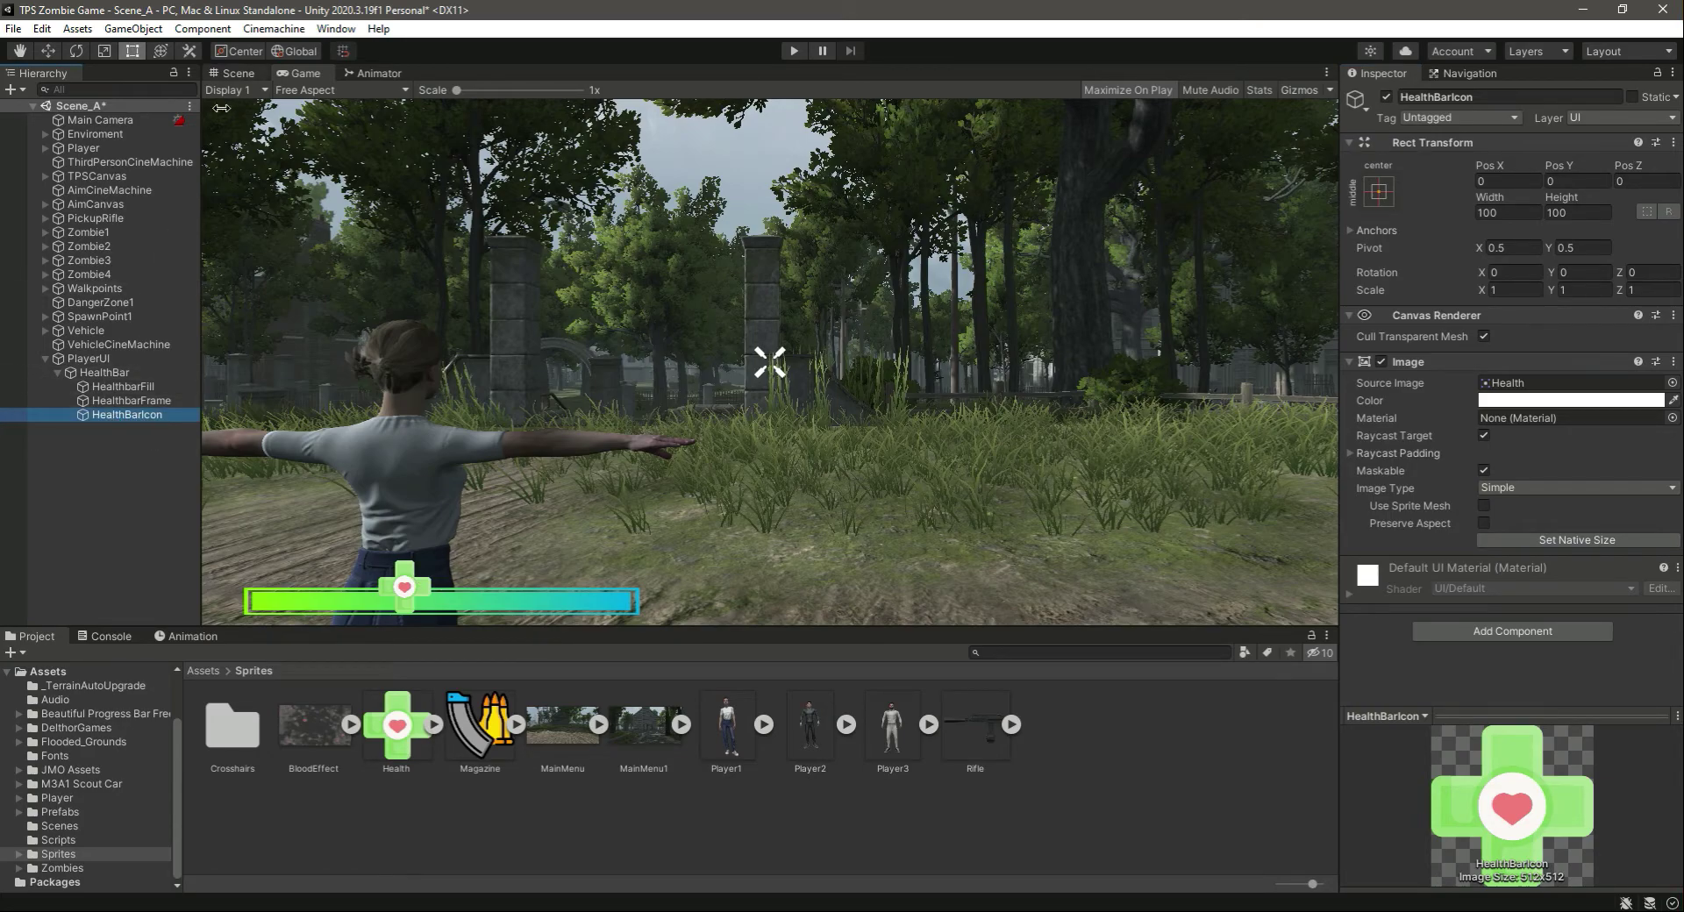
{"action": "left_click", "coordinate": [237, 72]}
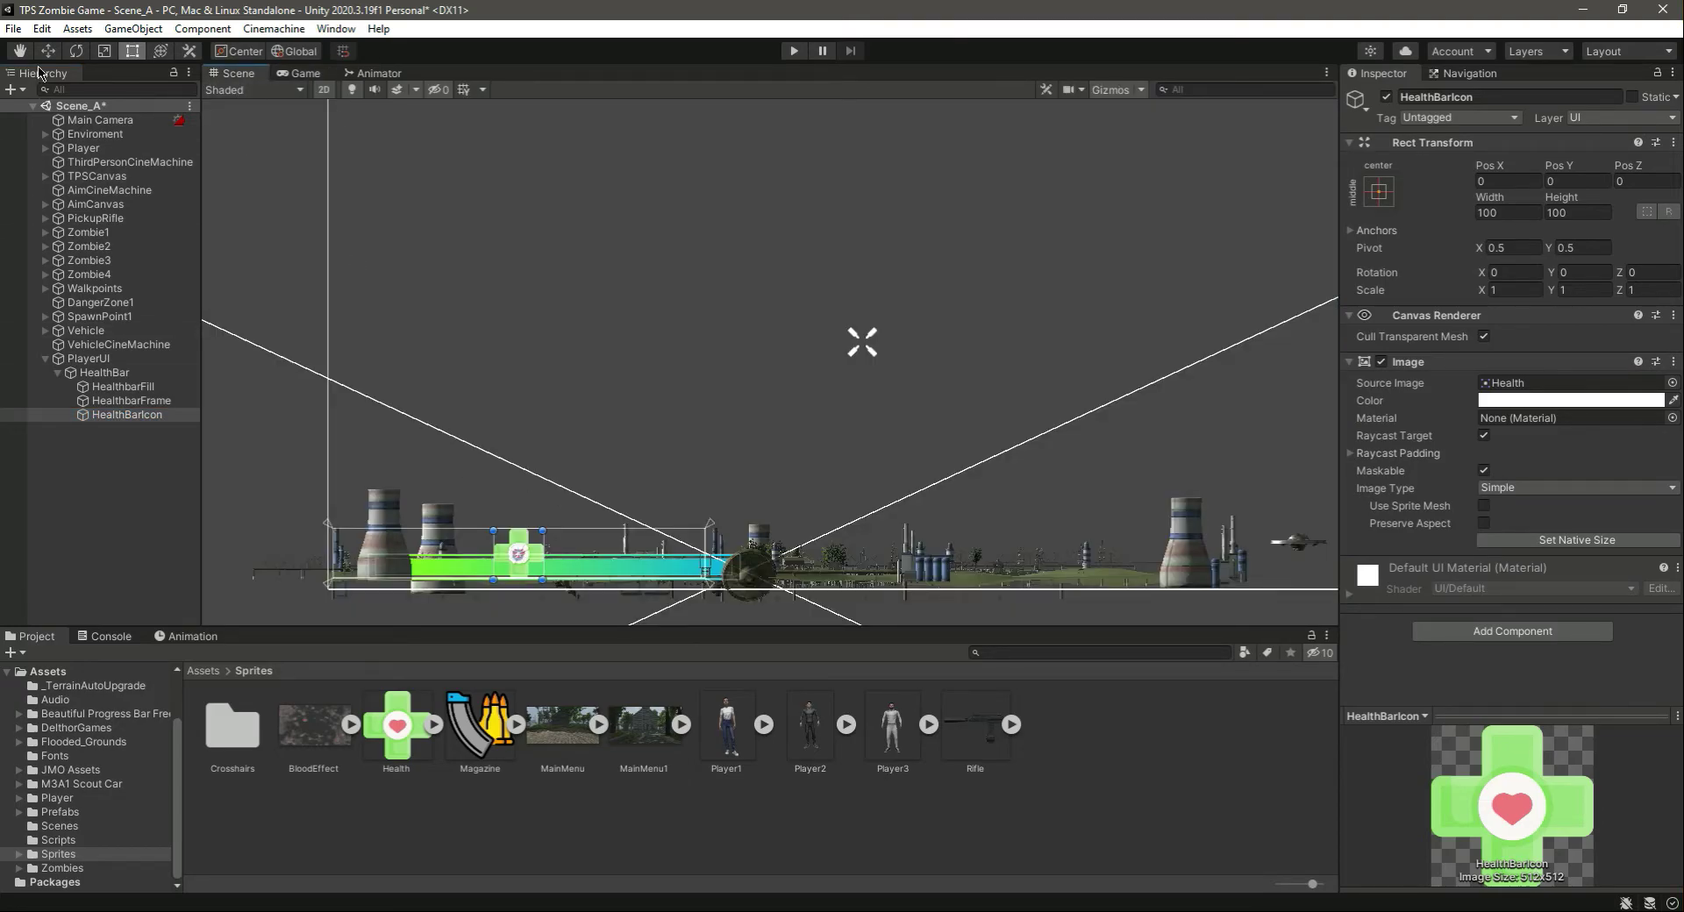
{"action": "key", "text": "w"}
{"action": "left_click_drag", "start_coordinate": [584, 557], "coordinate": [428, 562]}
Step: With Gizmos hidden, resize the heart icon with the Rect tool to about 59×52
{"action": "middle_click_drag", "start_coordinate": [474, 605], "coordinate": [450, 530]}
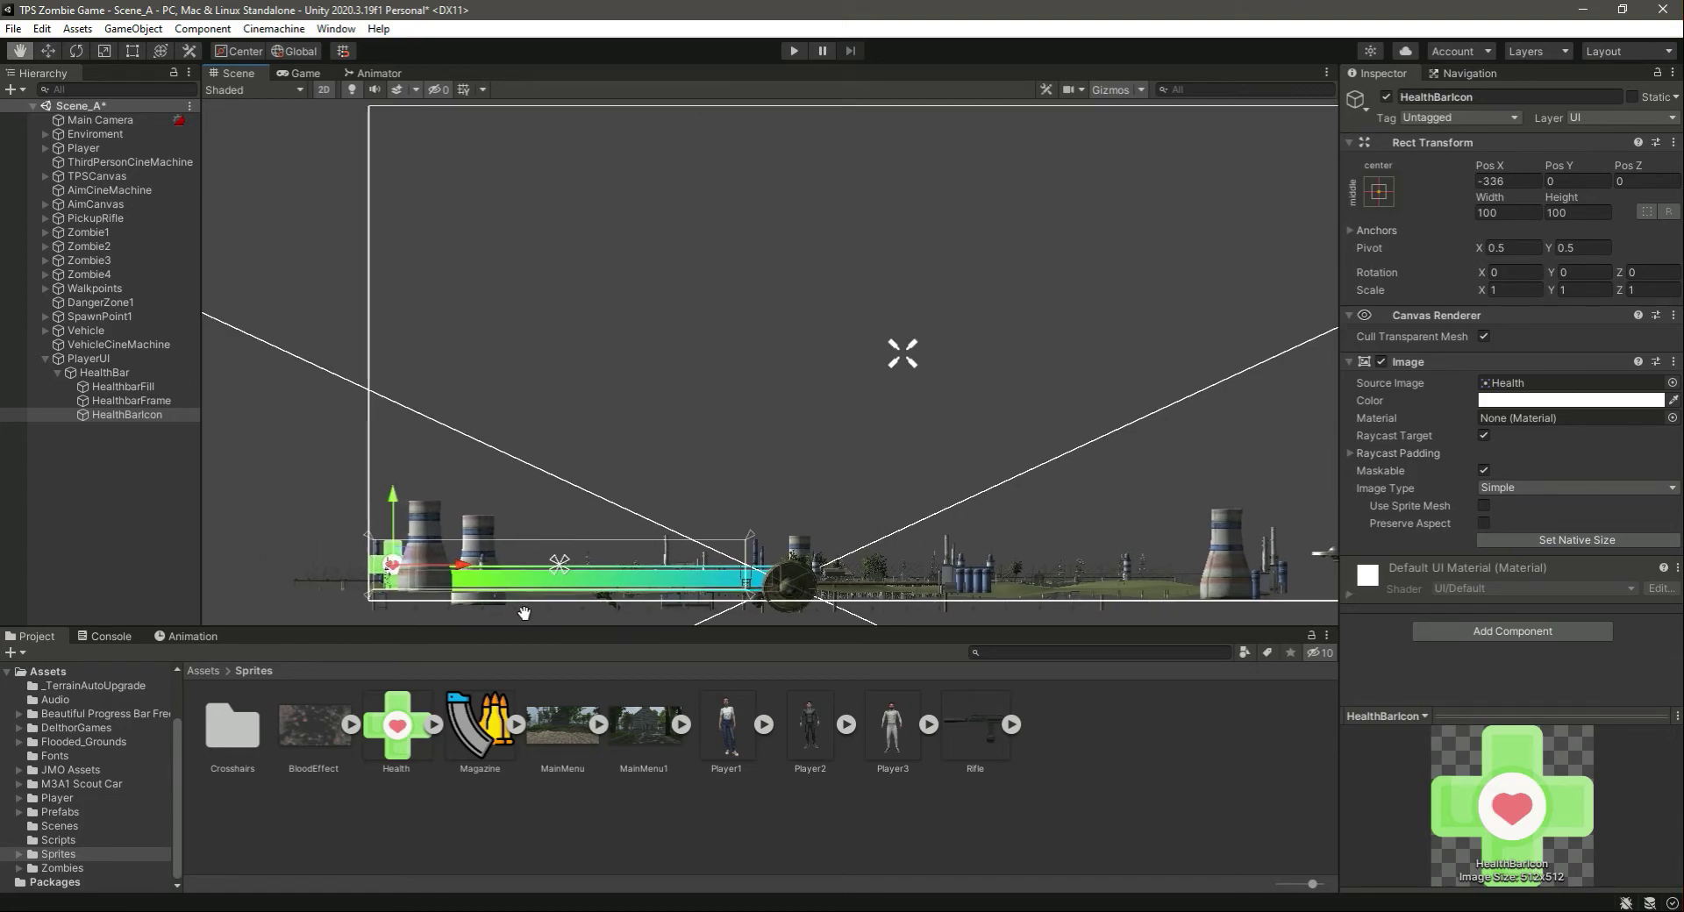
{"action": "scroll", "coordinate": [527, 474], "scroll_direction": "up", "scroll_amount": 5}
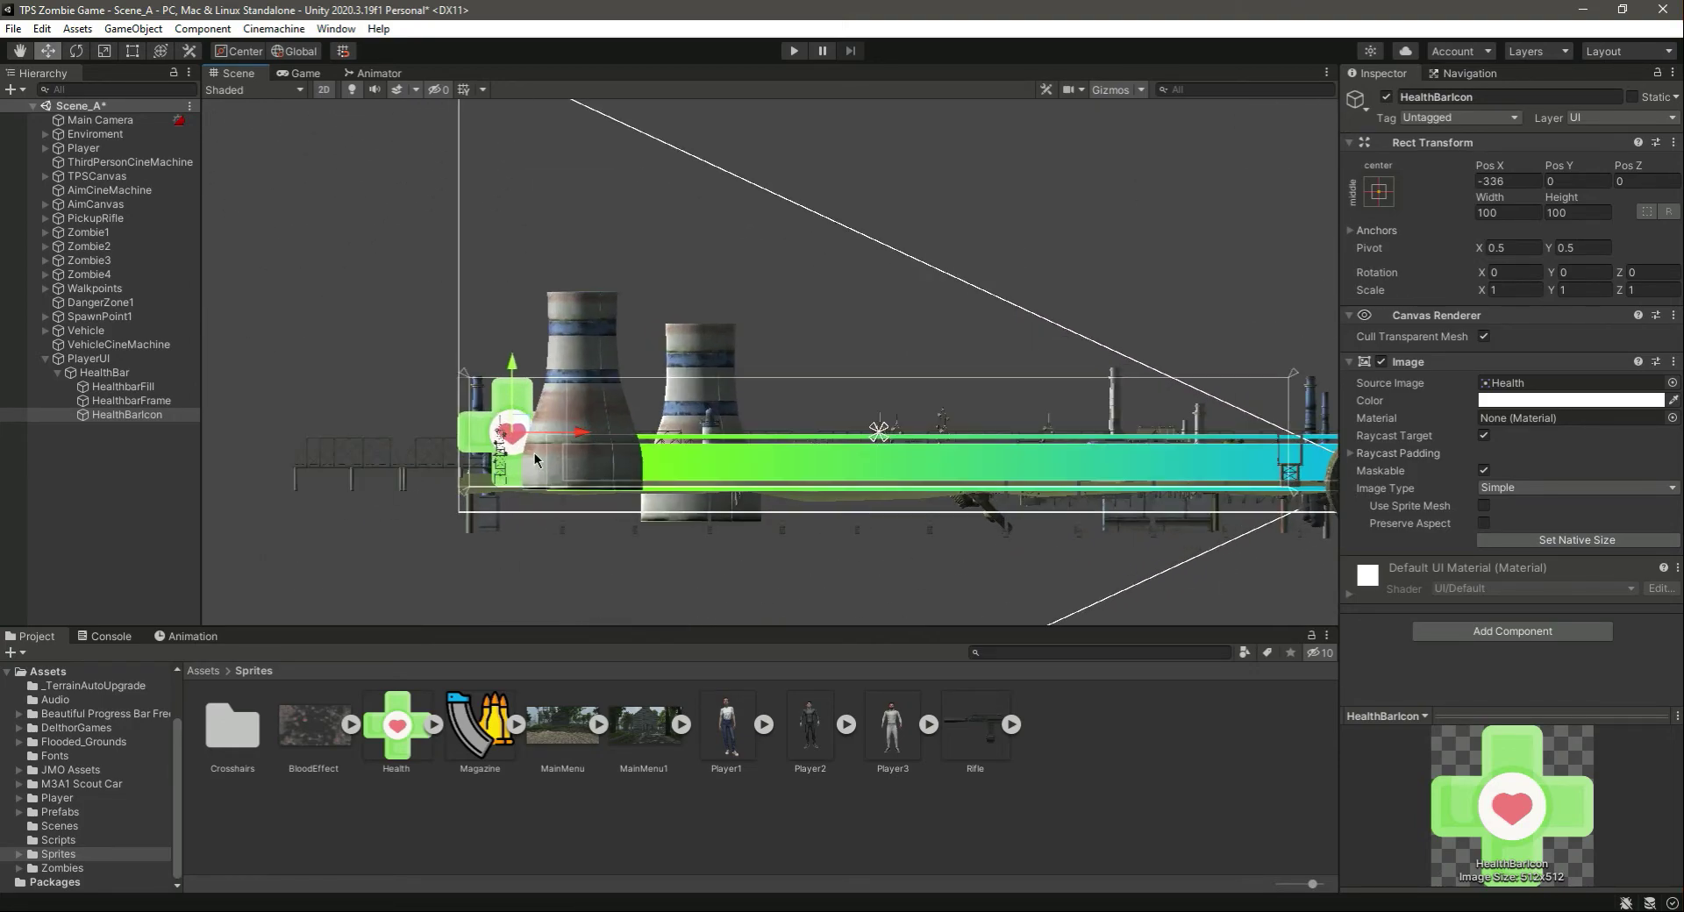
{"action": "left_click", "coordinate": [1108, 90]}
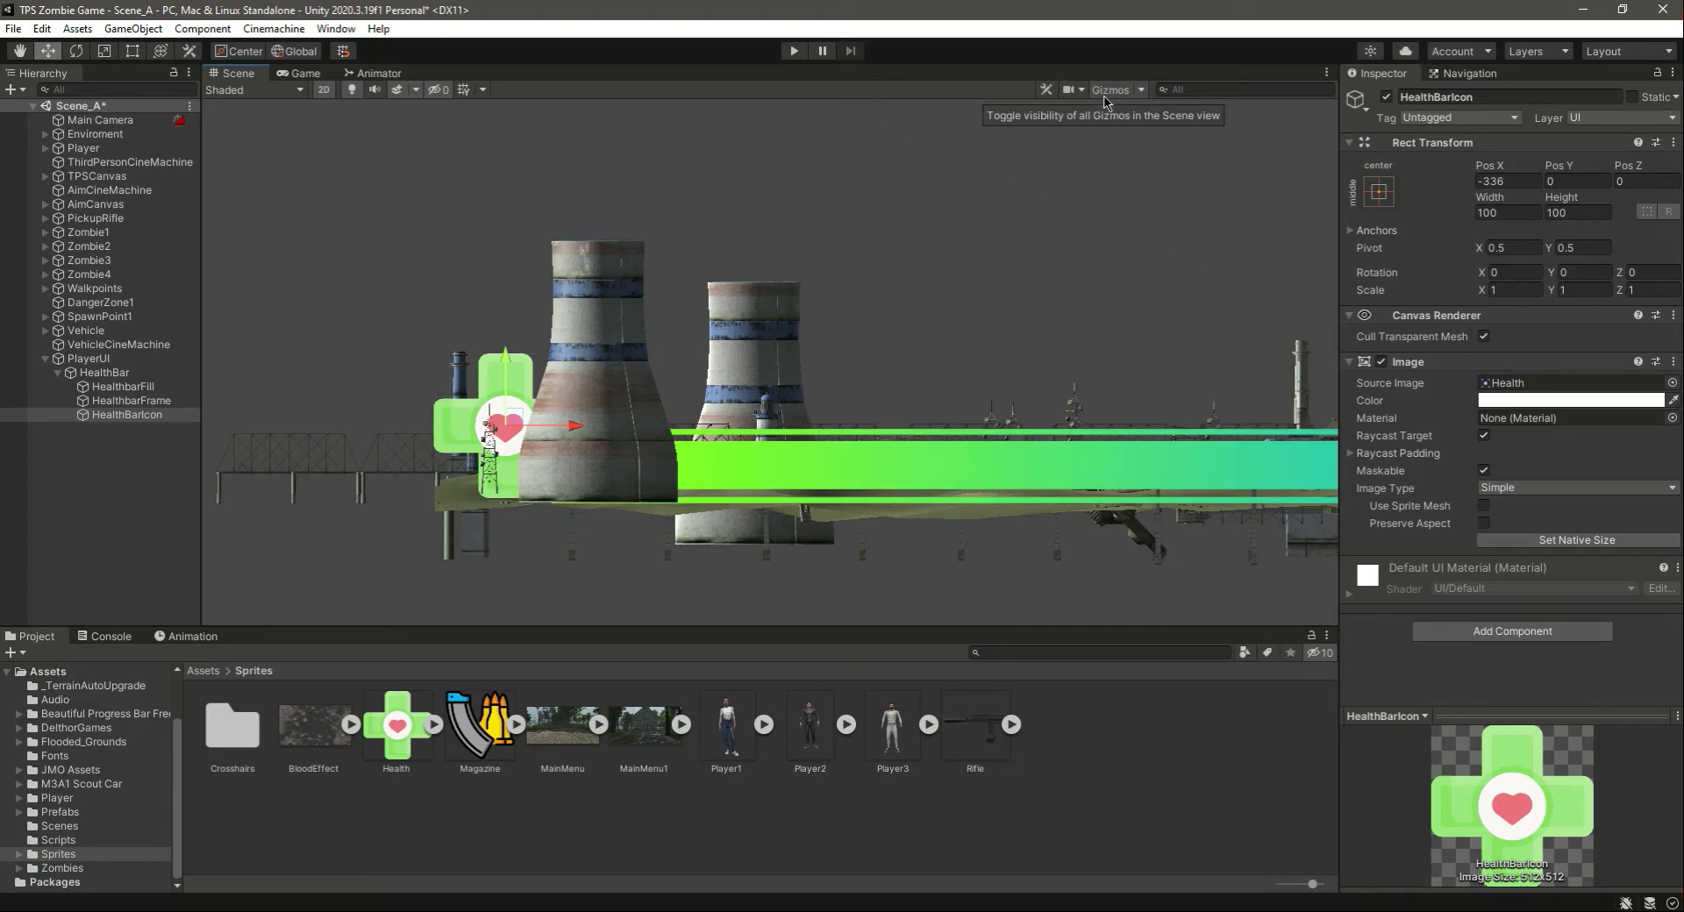
{"action": "scroll", "coordinate": [589, 436], "scroll_direction": "up", "scroll_amount": 3}
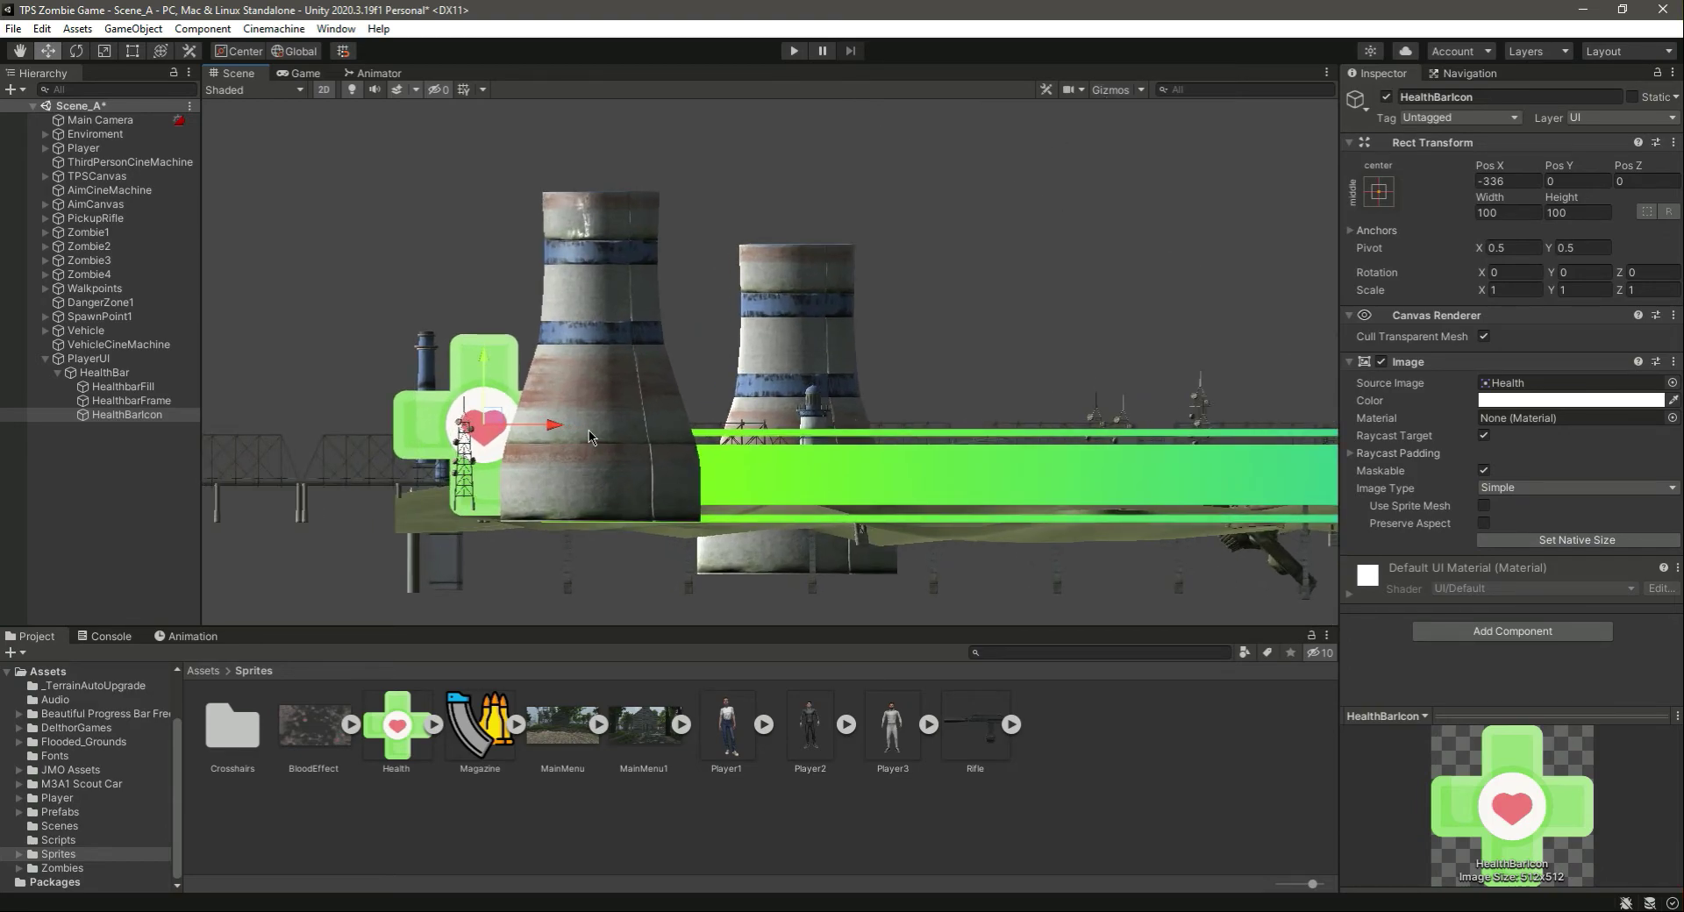
{"action": "mouse_move", "coordinate": [546, 427]}
{"action": "left_mouse_down"}
{"action": "mouse_move", "coordinate": [855, 427]}
{"action": "mouse_move", "coordinate": [972, 477]}
{"action": "left_mouse_up"}
{"action": "middle_click_drag", "start_coordinate": [972, 477], "coordinate": [729, 519]}
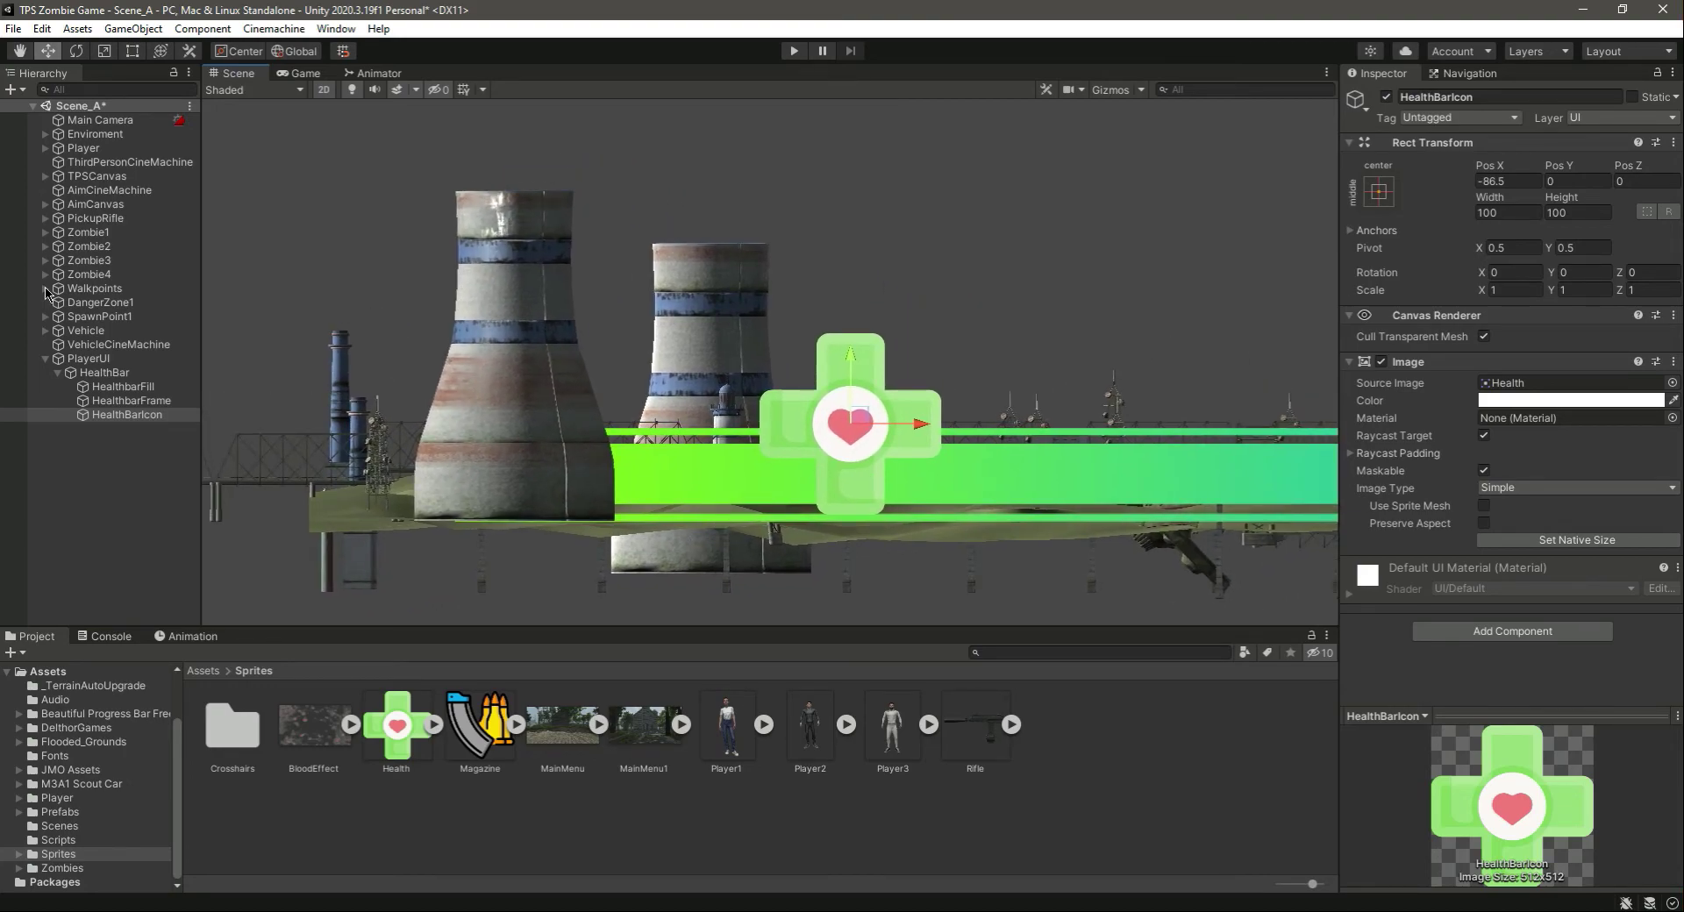
{"action": "left_click", "coordinate": [133, 51]}
{"action": "left_click_drag", "start_coordinate": [903, 338], "coordinate": [896, 431]}
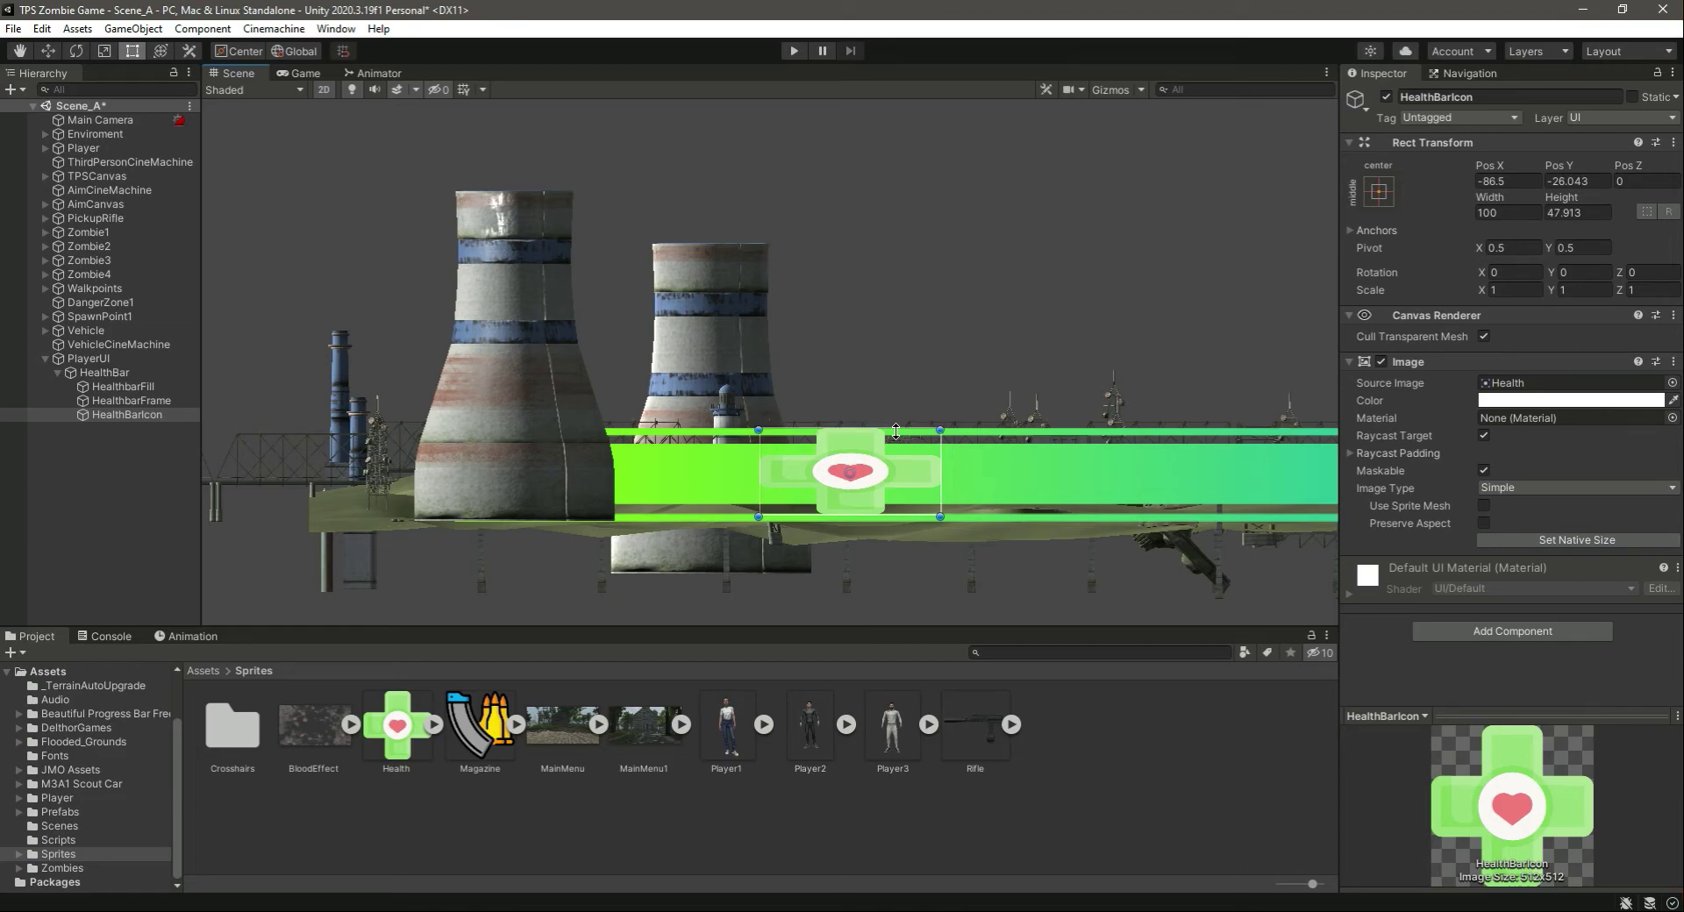
{"action": "mouse_move", "coordinate": [894, 516]}
{"action": "left_mouse_down"}
{"action": "mouse_move", "coordinate": [913, 488]}
{"action": "mouse_move", "coordinate": [869, 492]}
{"action": "left_mouse_up"}
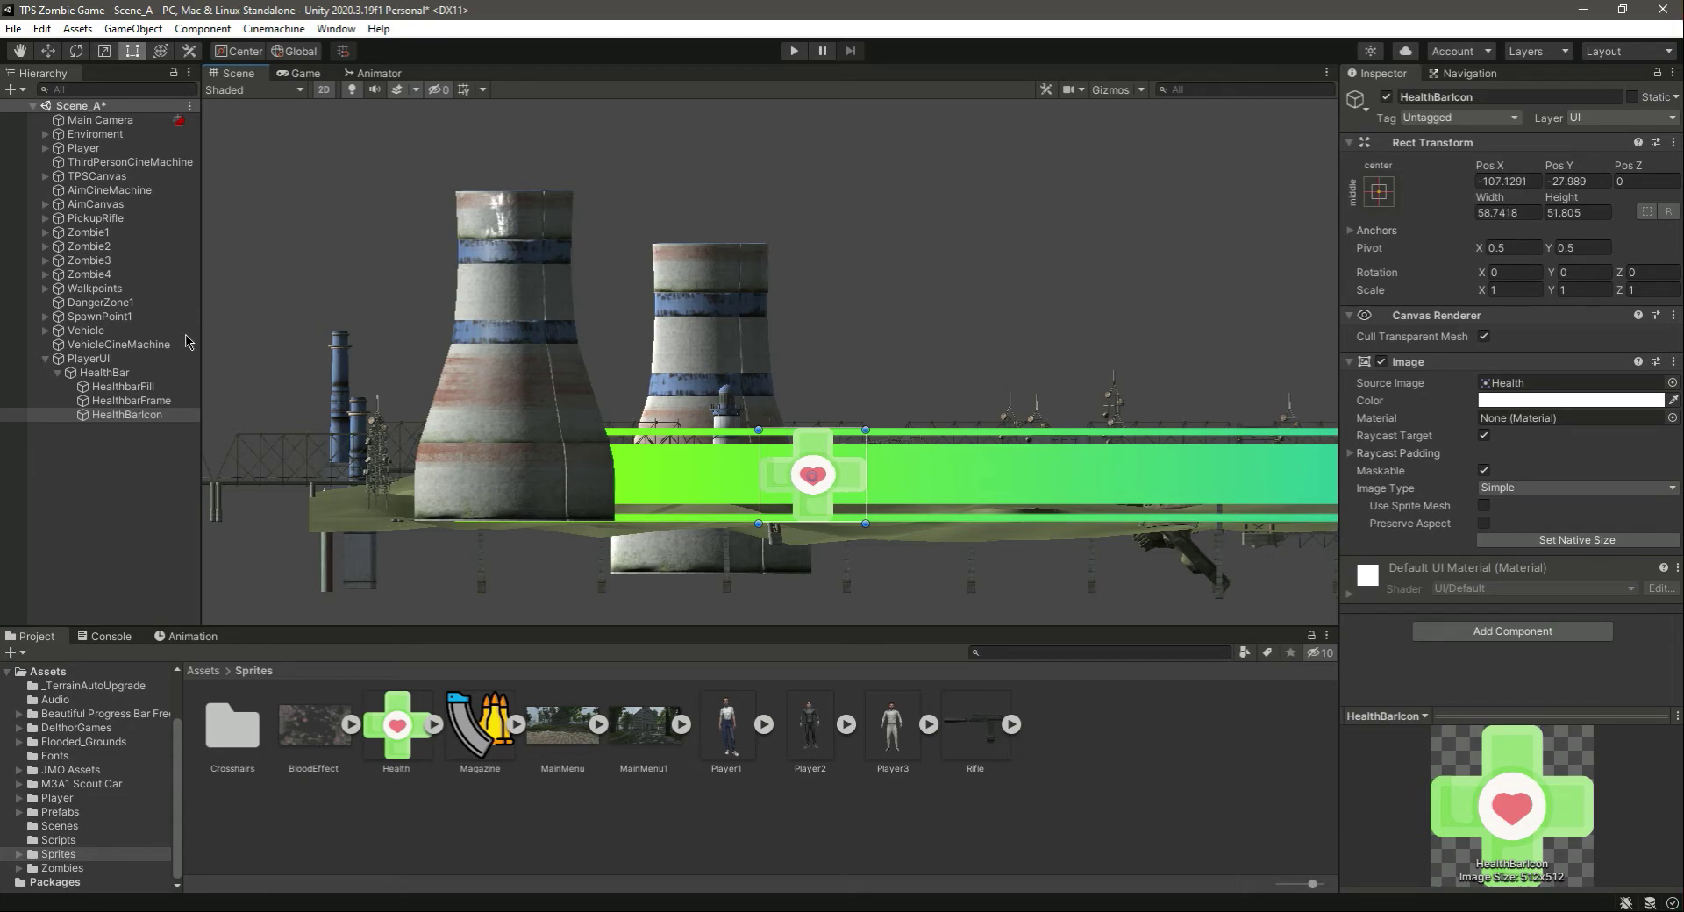
Step: Move the heart icon to the bar's left end at Pos X -330.9 and check the Game view
{"action": "left_click", "coordinate": [138, 373]}
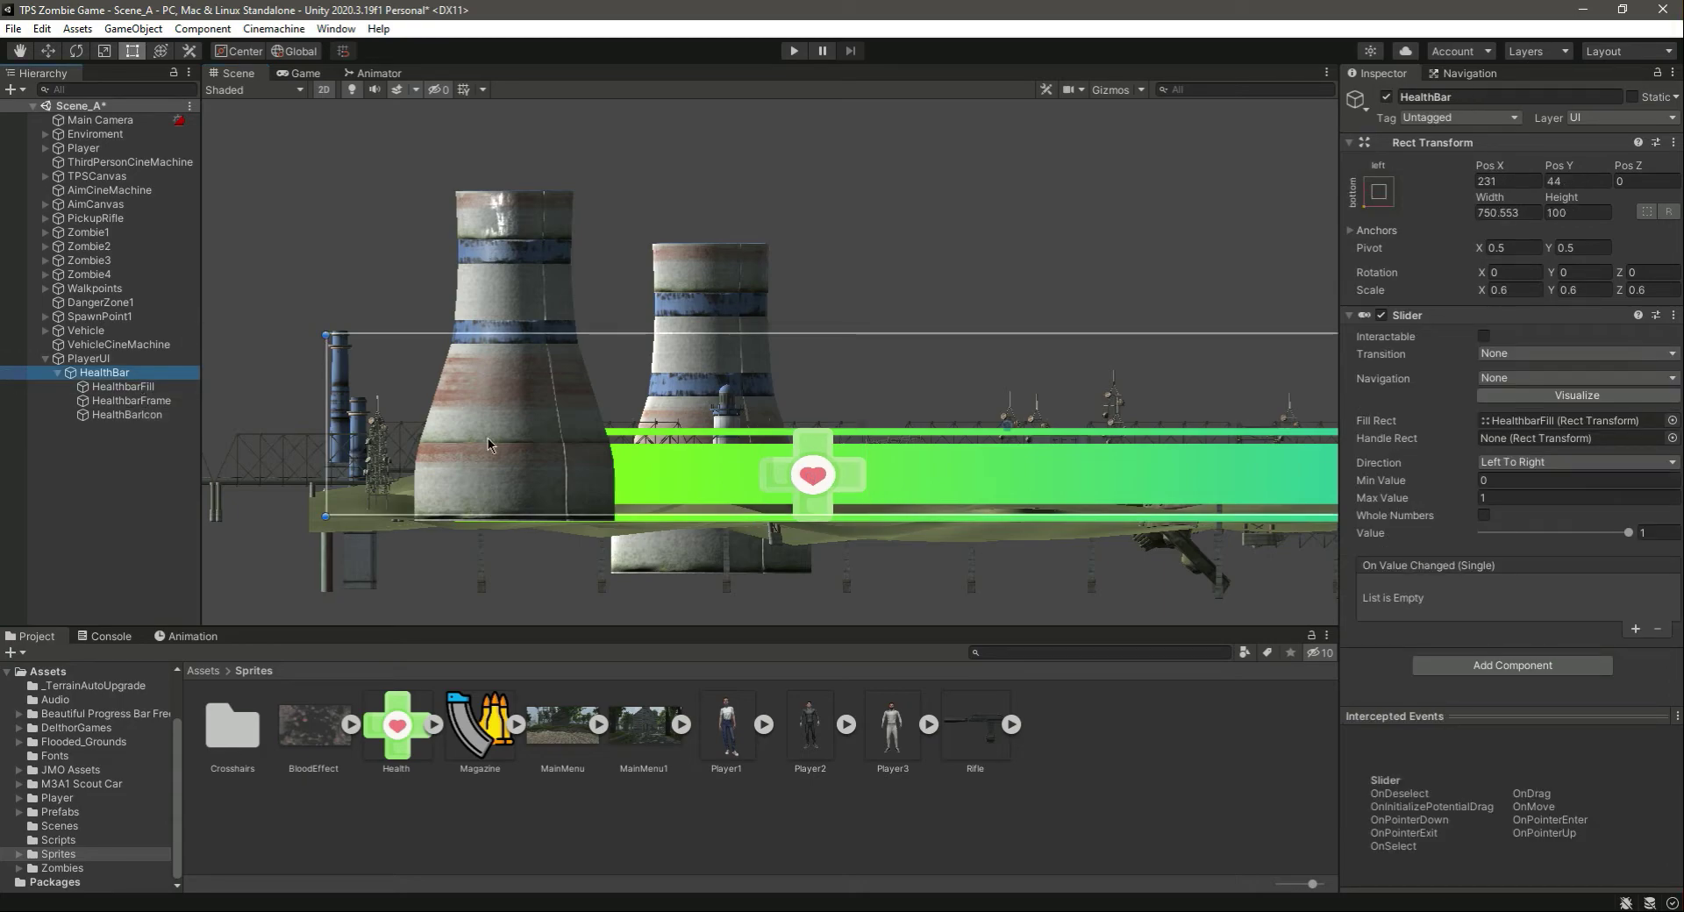
{"action": "left_click", "coordinate": [127, 415]}
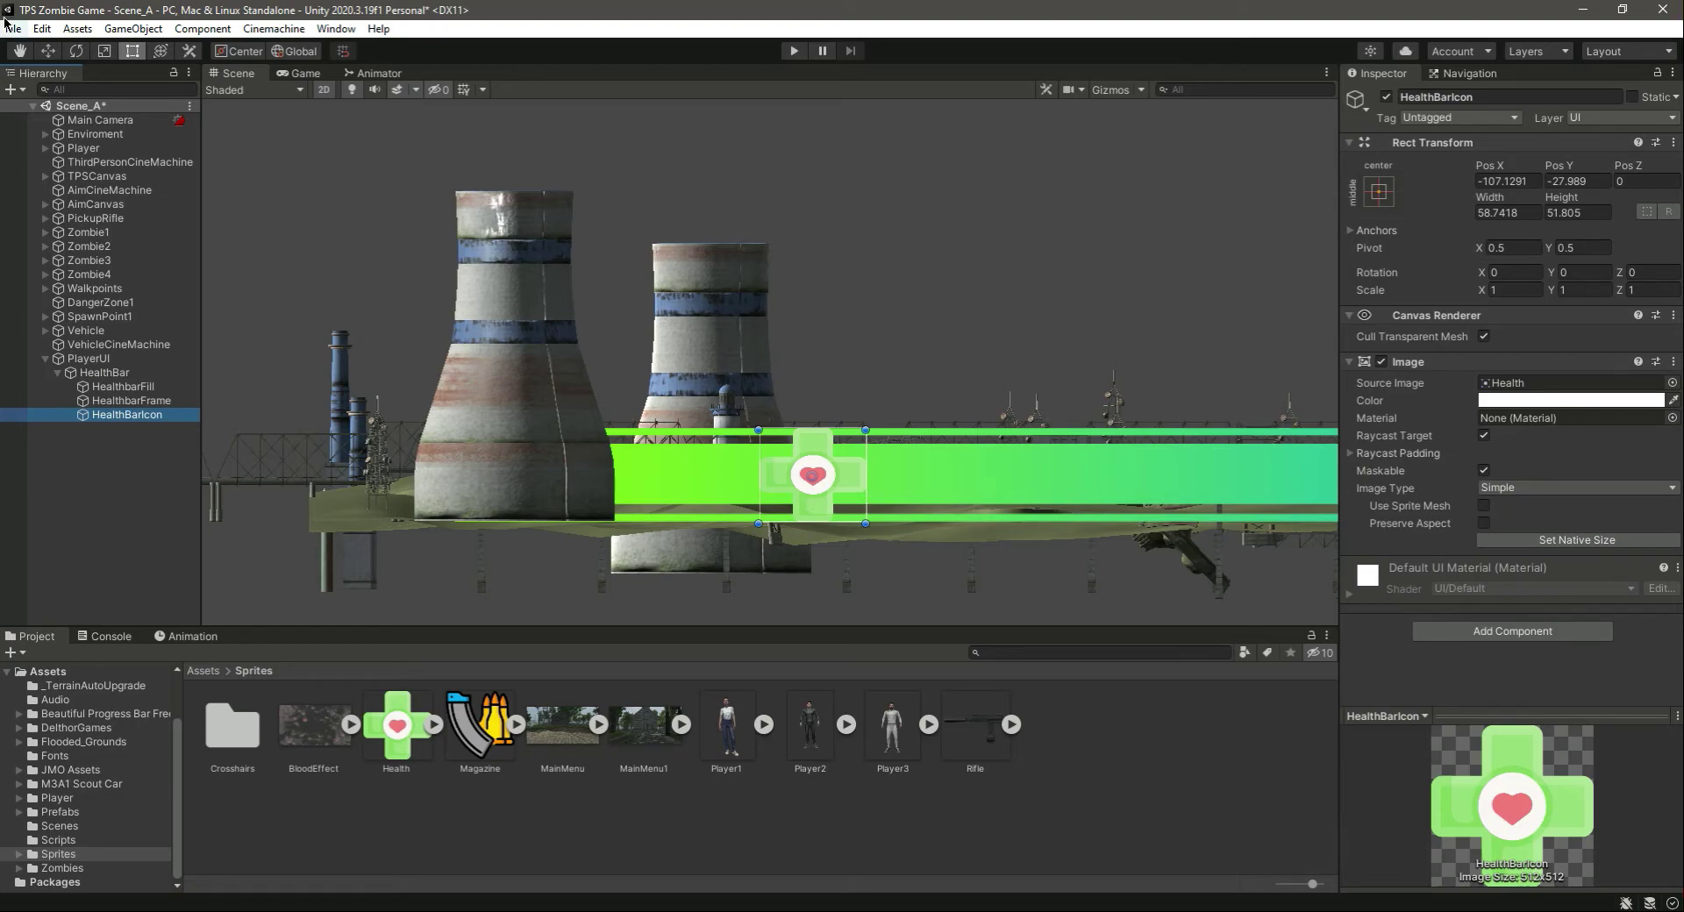
{"action": "left_click", "coordinate": [48, 51]}
{"action": "left_click_drag", "start_coordinate": [882, 477], "coordinate": [481, 474]}
{"action": "left_click", "coordinate": [303, 74]}
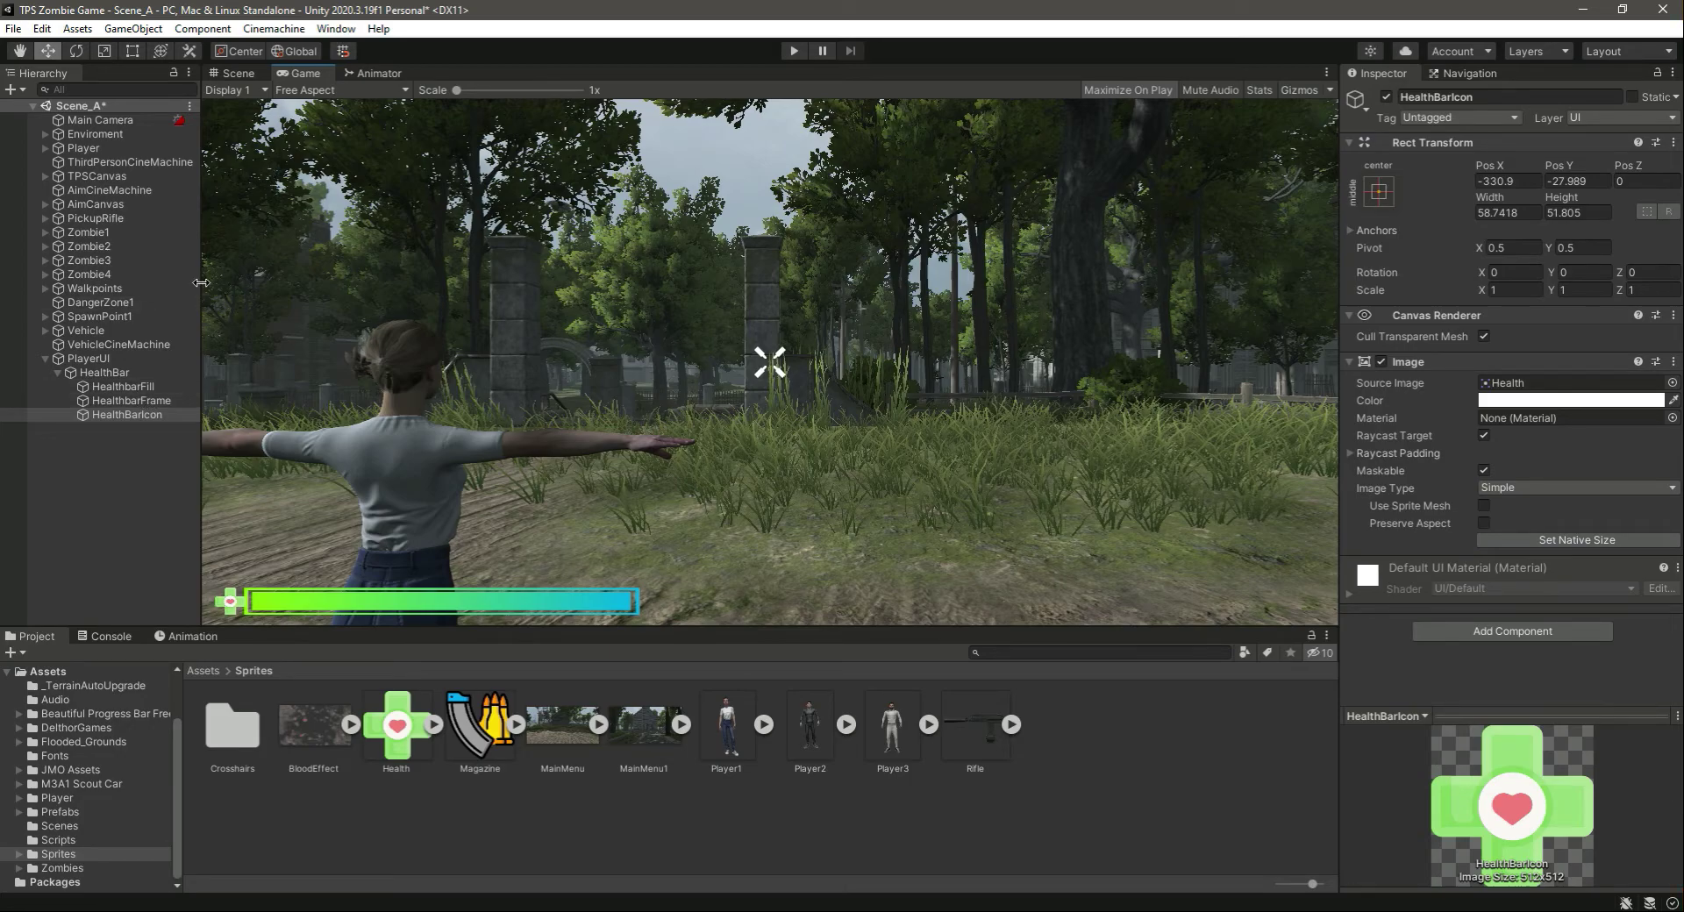
Step: Nudge the heart icon slightly left and preview it in a maximized Game view
{"action": "left_click", "coordinate": [244, 72]}
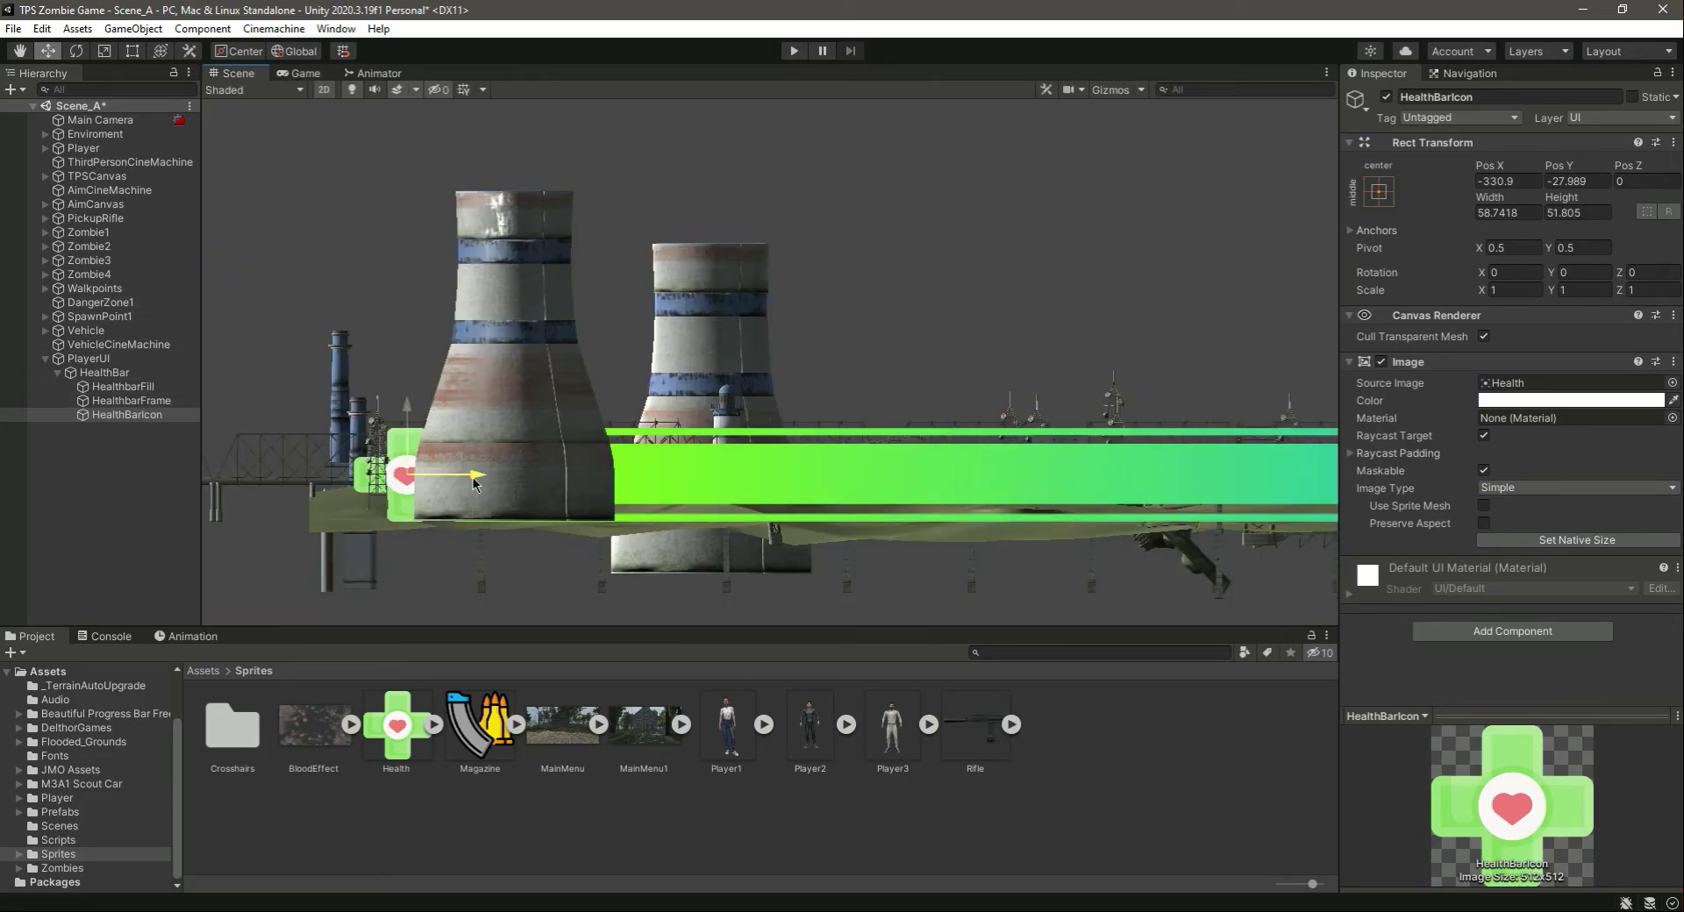
{"action": "left_click_drag", "start_coordinate": [473, 481], "coordinate": [468, 481]}
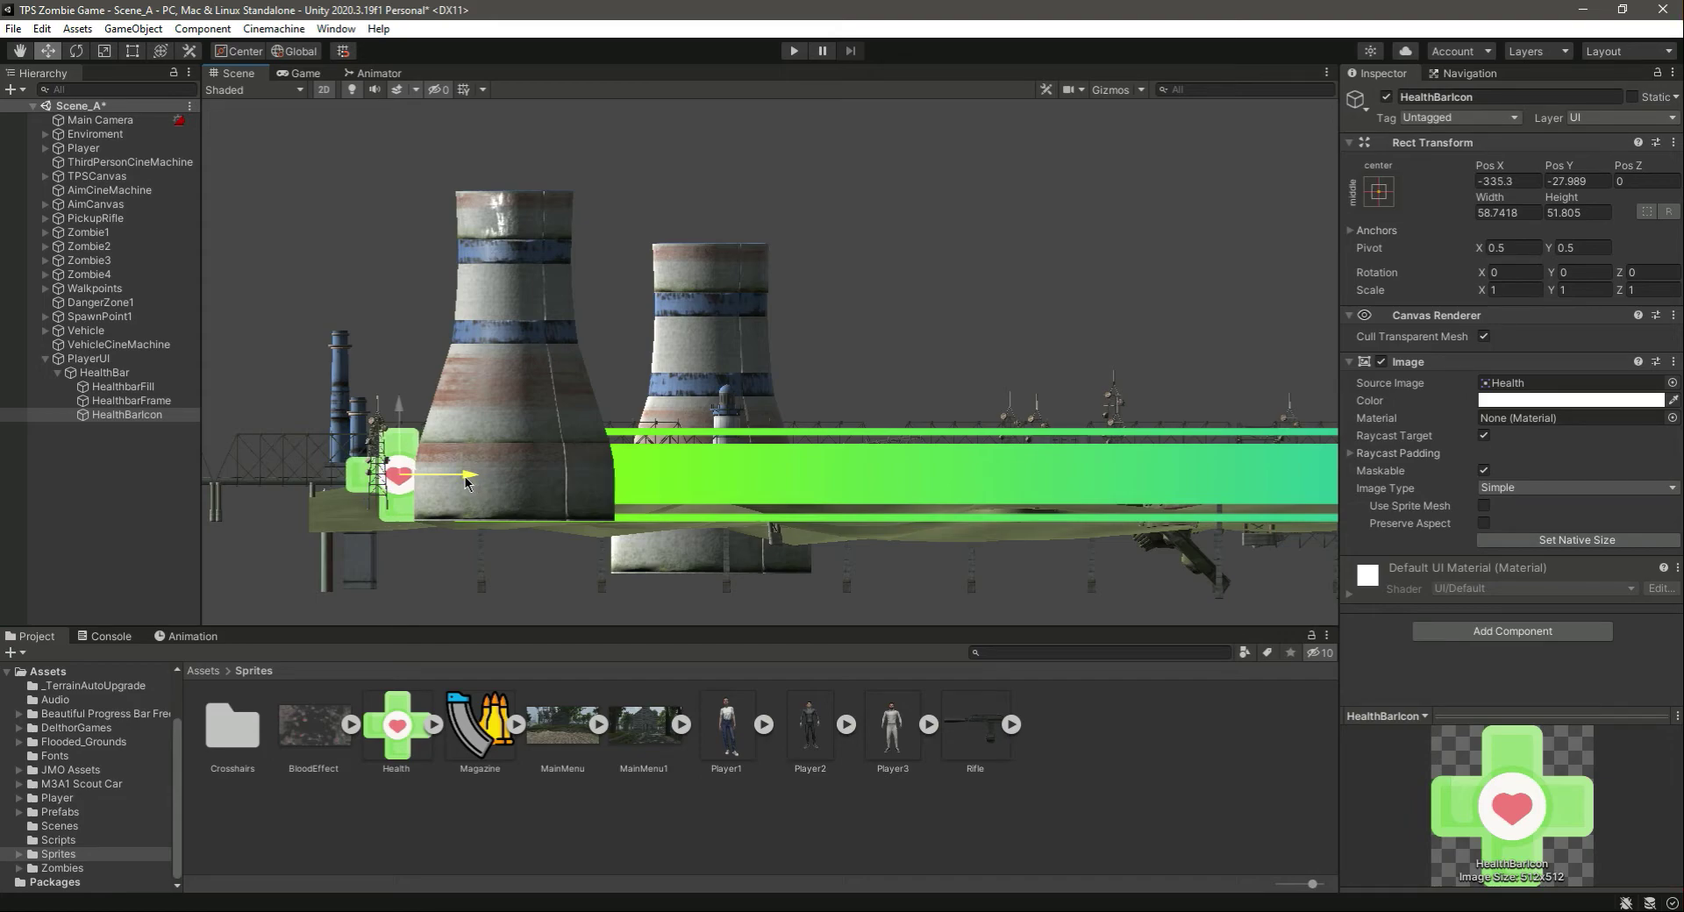
{"action": "left_click", "coordinate": [303, 73]}
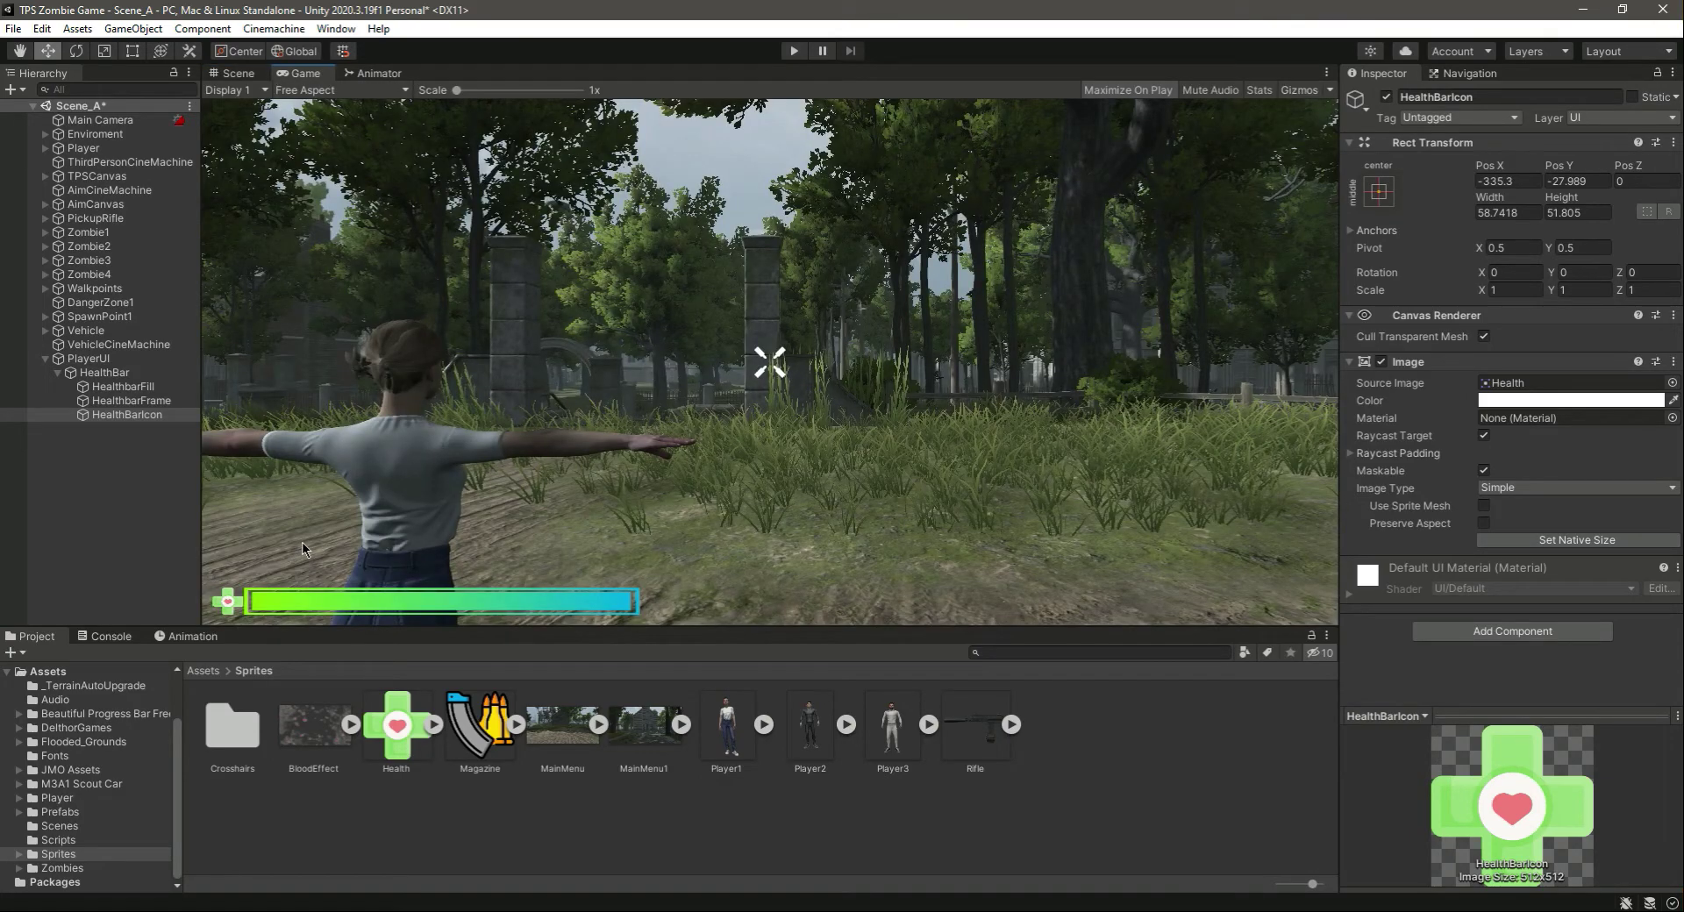
{"action": "left_click", "coordinate": [1327, 72]}
{"action": "left_click", "coordinate": [1386, 136]}
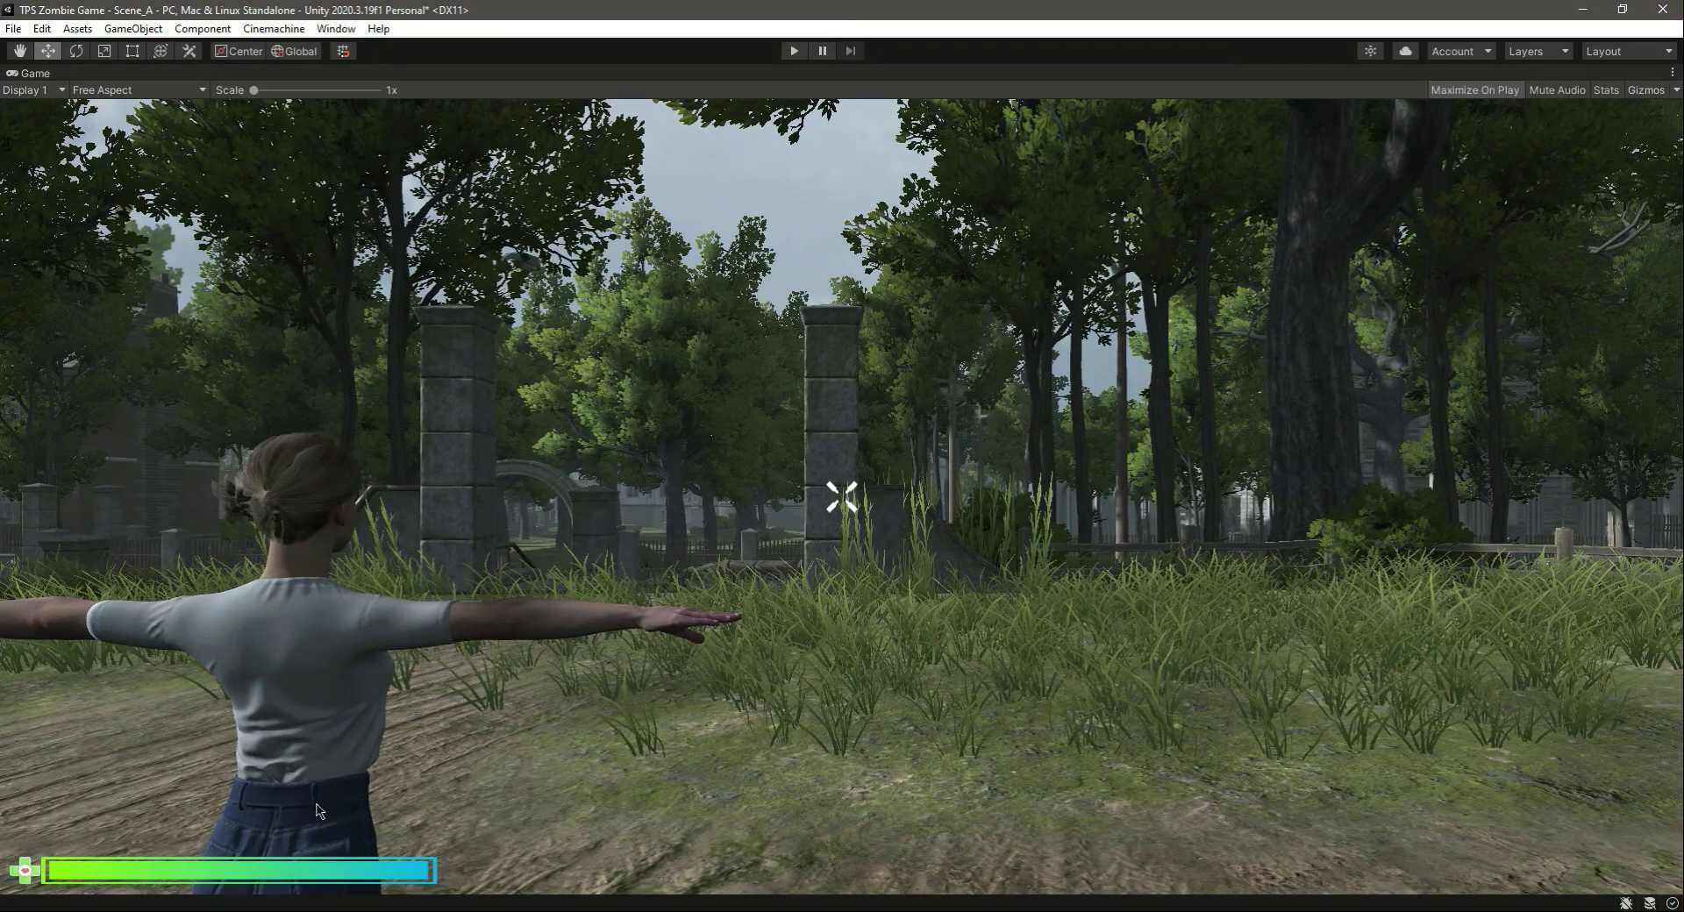
{"action": "left_click", "coordinate": [1671, 72]}
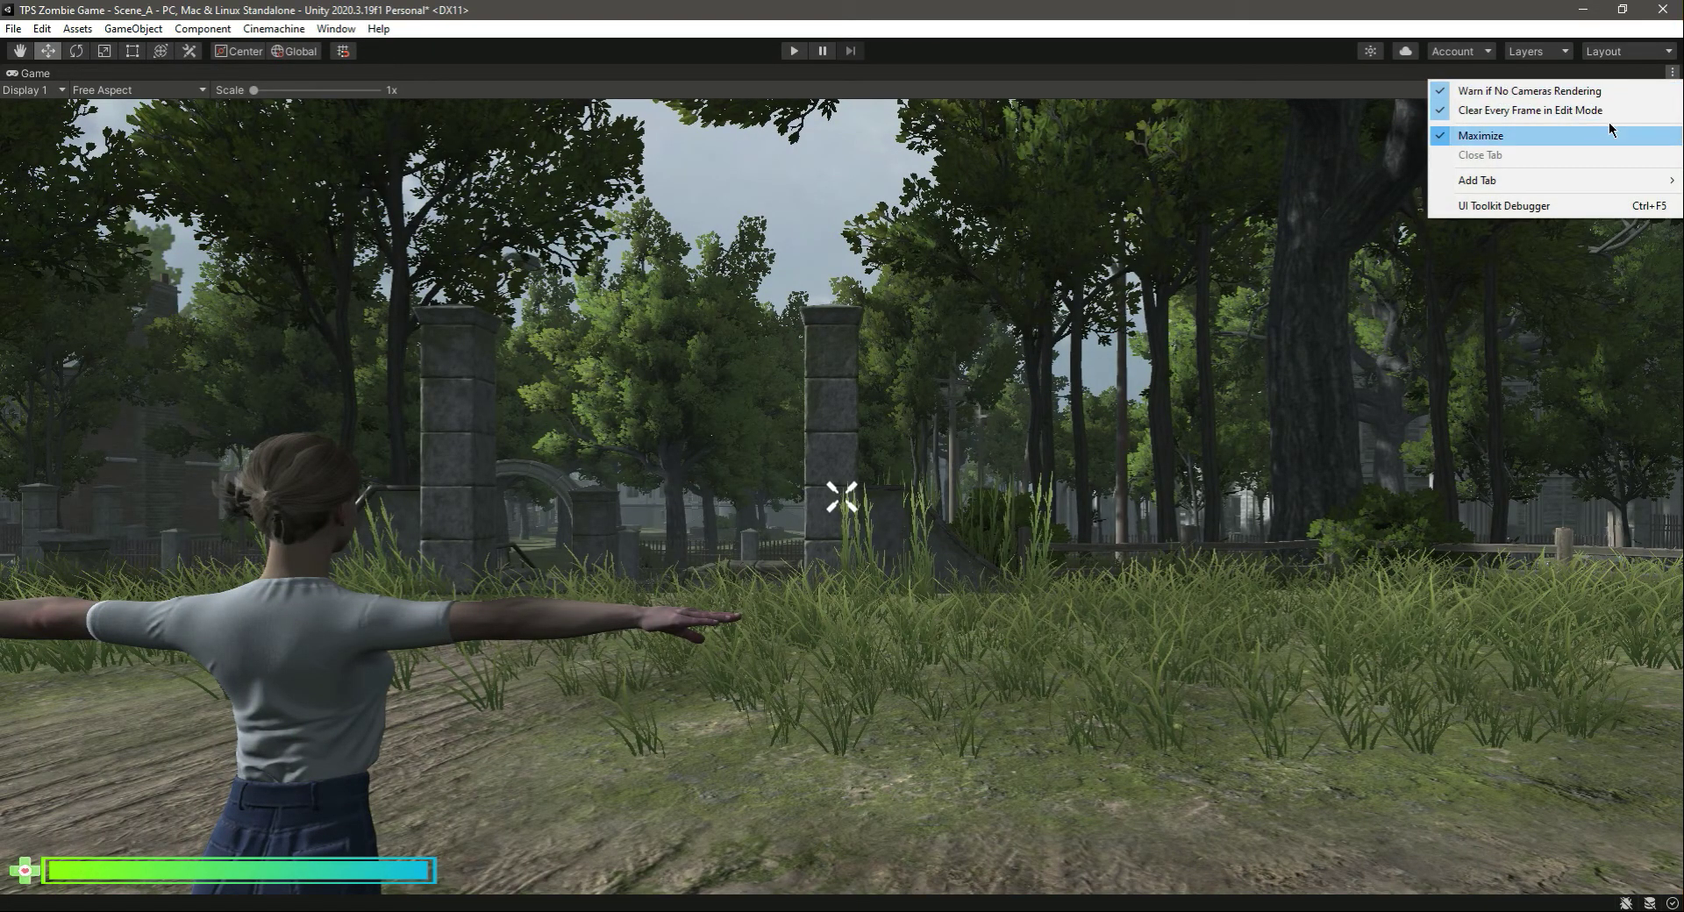
{"action": "left_click", "coordinate": [1589, 137]}
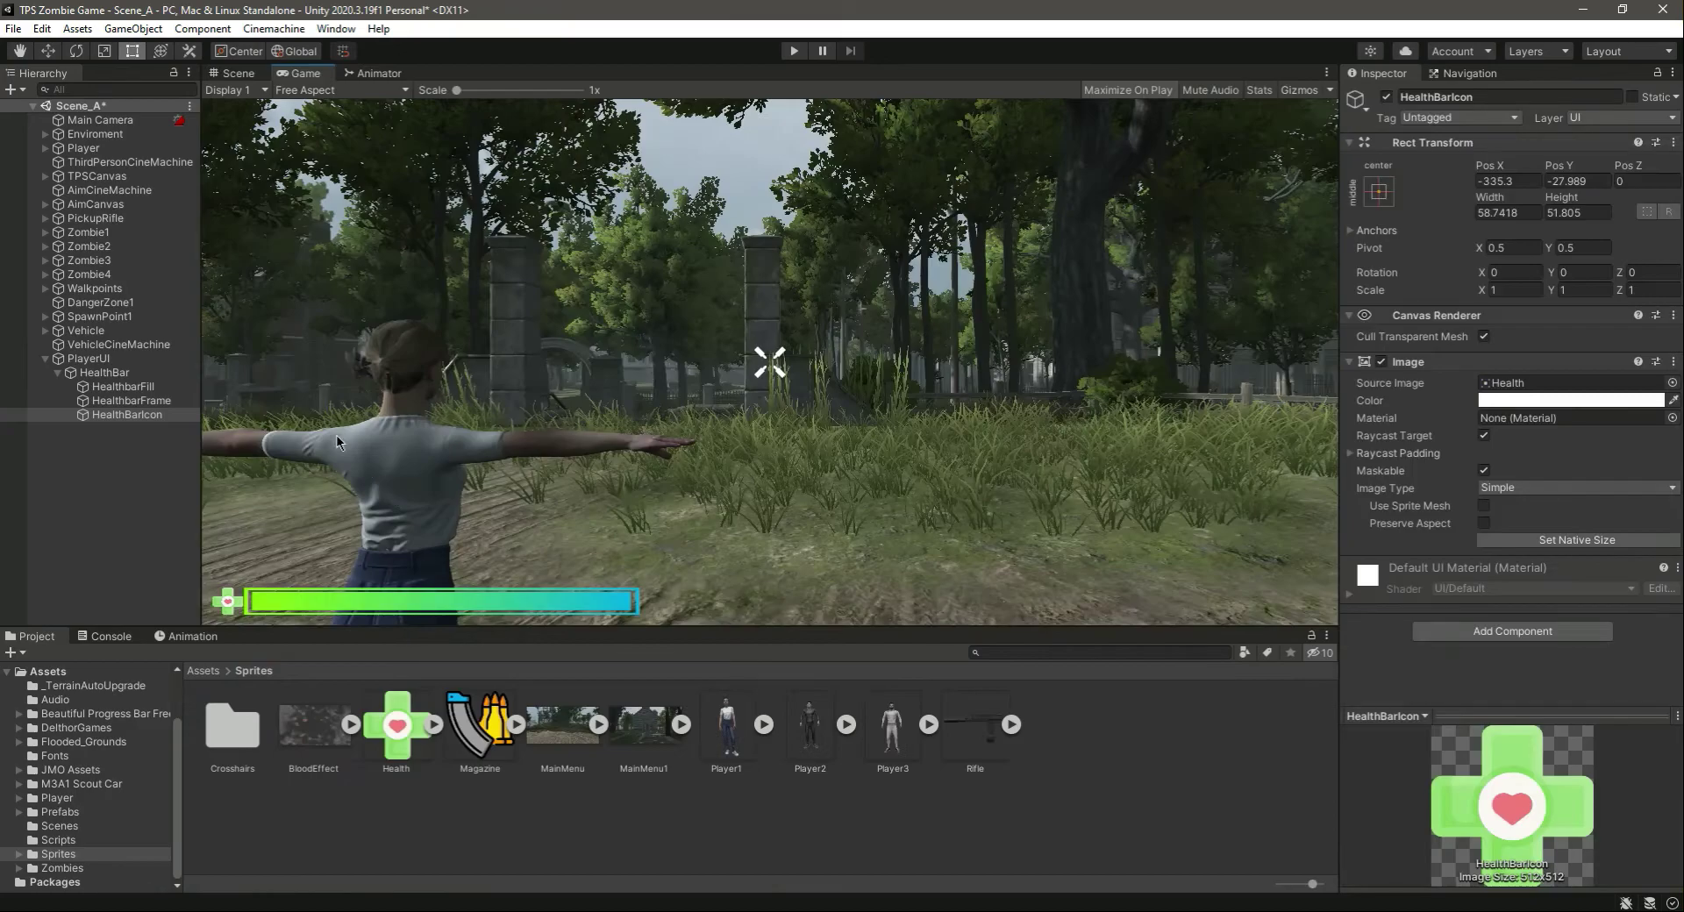
Step: Nudge the heart icon further left to Pos X -340.2
{"action": "left_click", "coordinate": [239, 74]}
{"action": "left_click", "coordinate": [48, 51]}
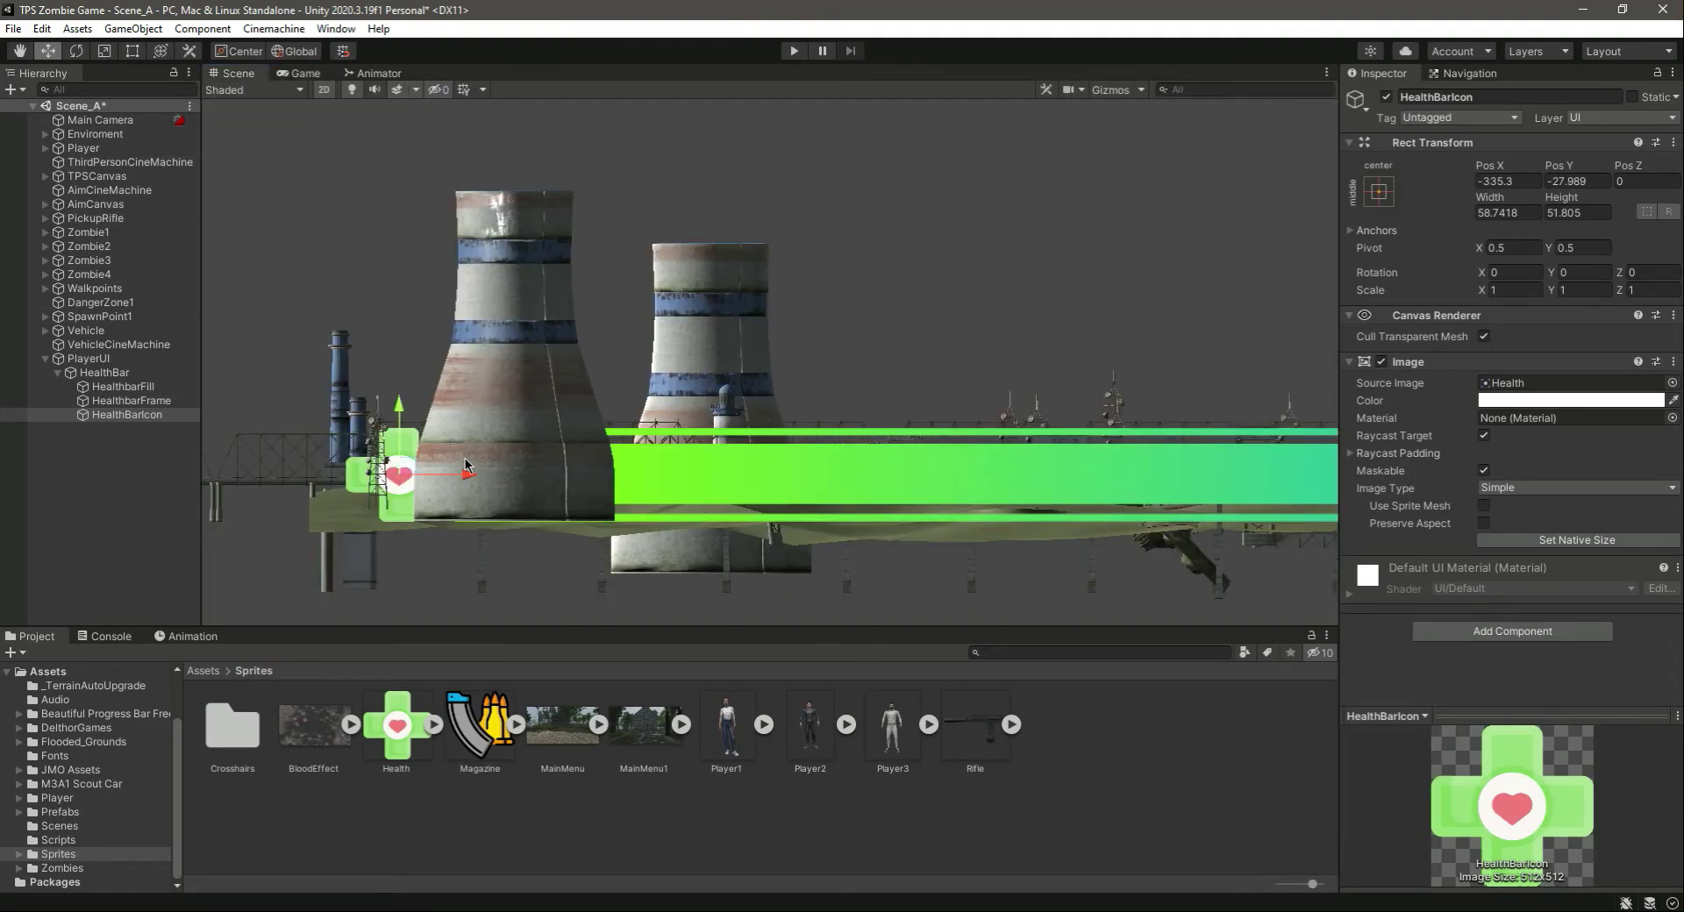
{"action": "left_click_drag", "start_coordinate": [466, 484], "coordinate": [458, 479]}
{"action": "left_click", "coordinate": [305, 74]}
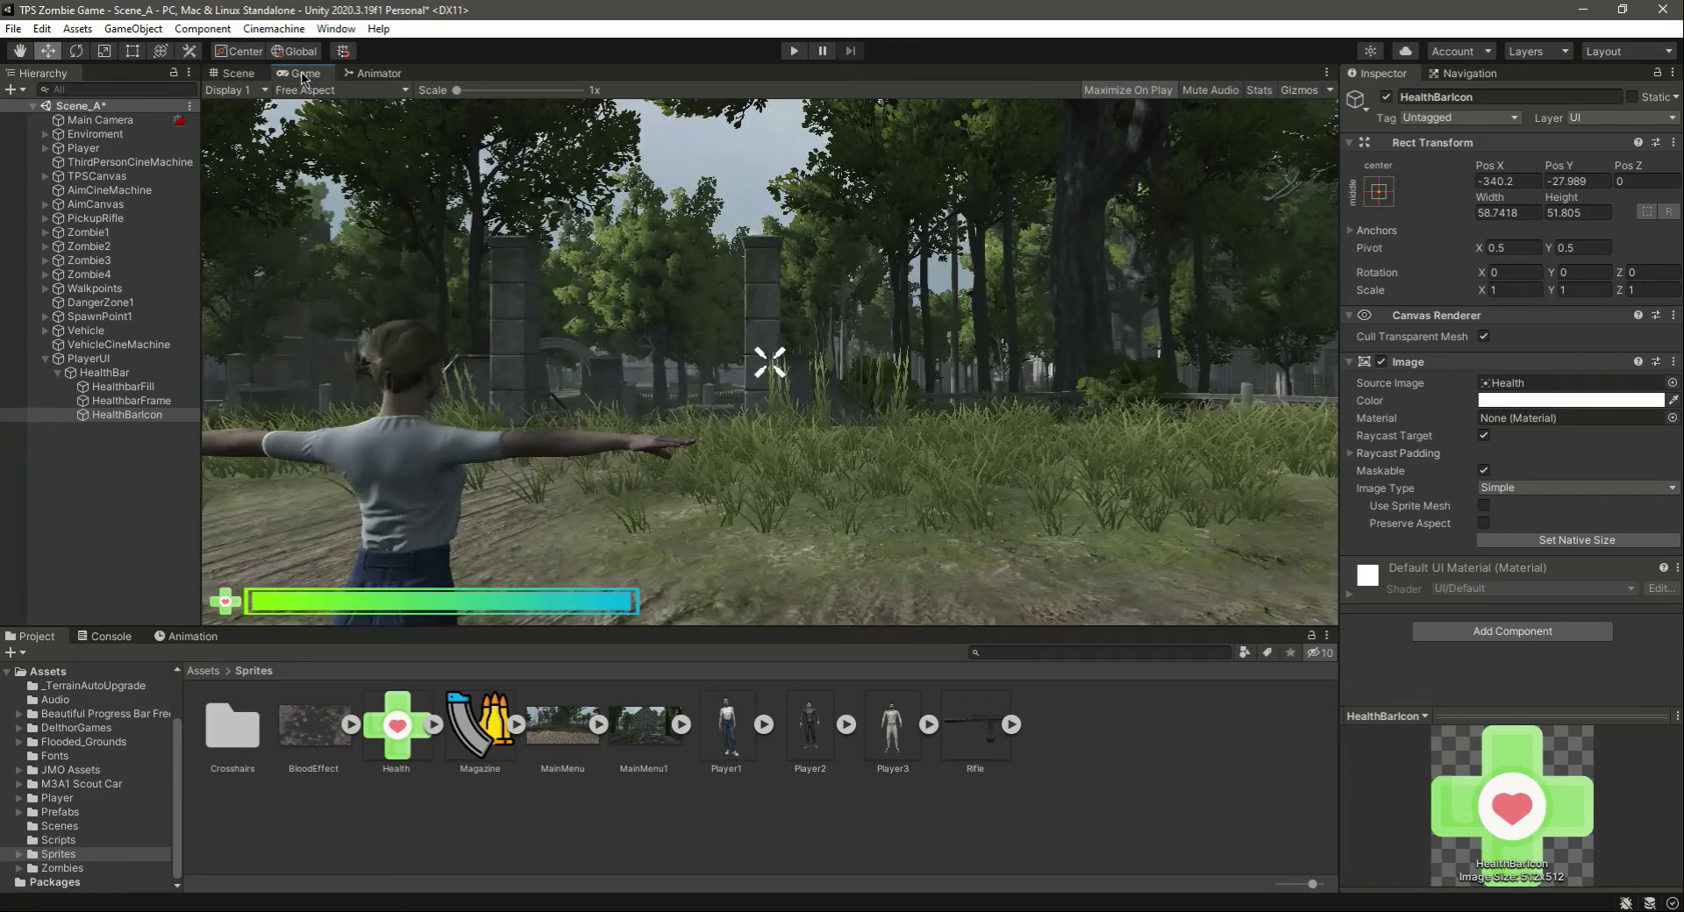
Step: Preview the bar maximized again, then return to the Scene view framed on the health bar
{"action": "left_click", "coordinate": [1326, 73]}
{"action": "left_click", "coordinate": [1355, 139]}
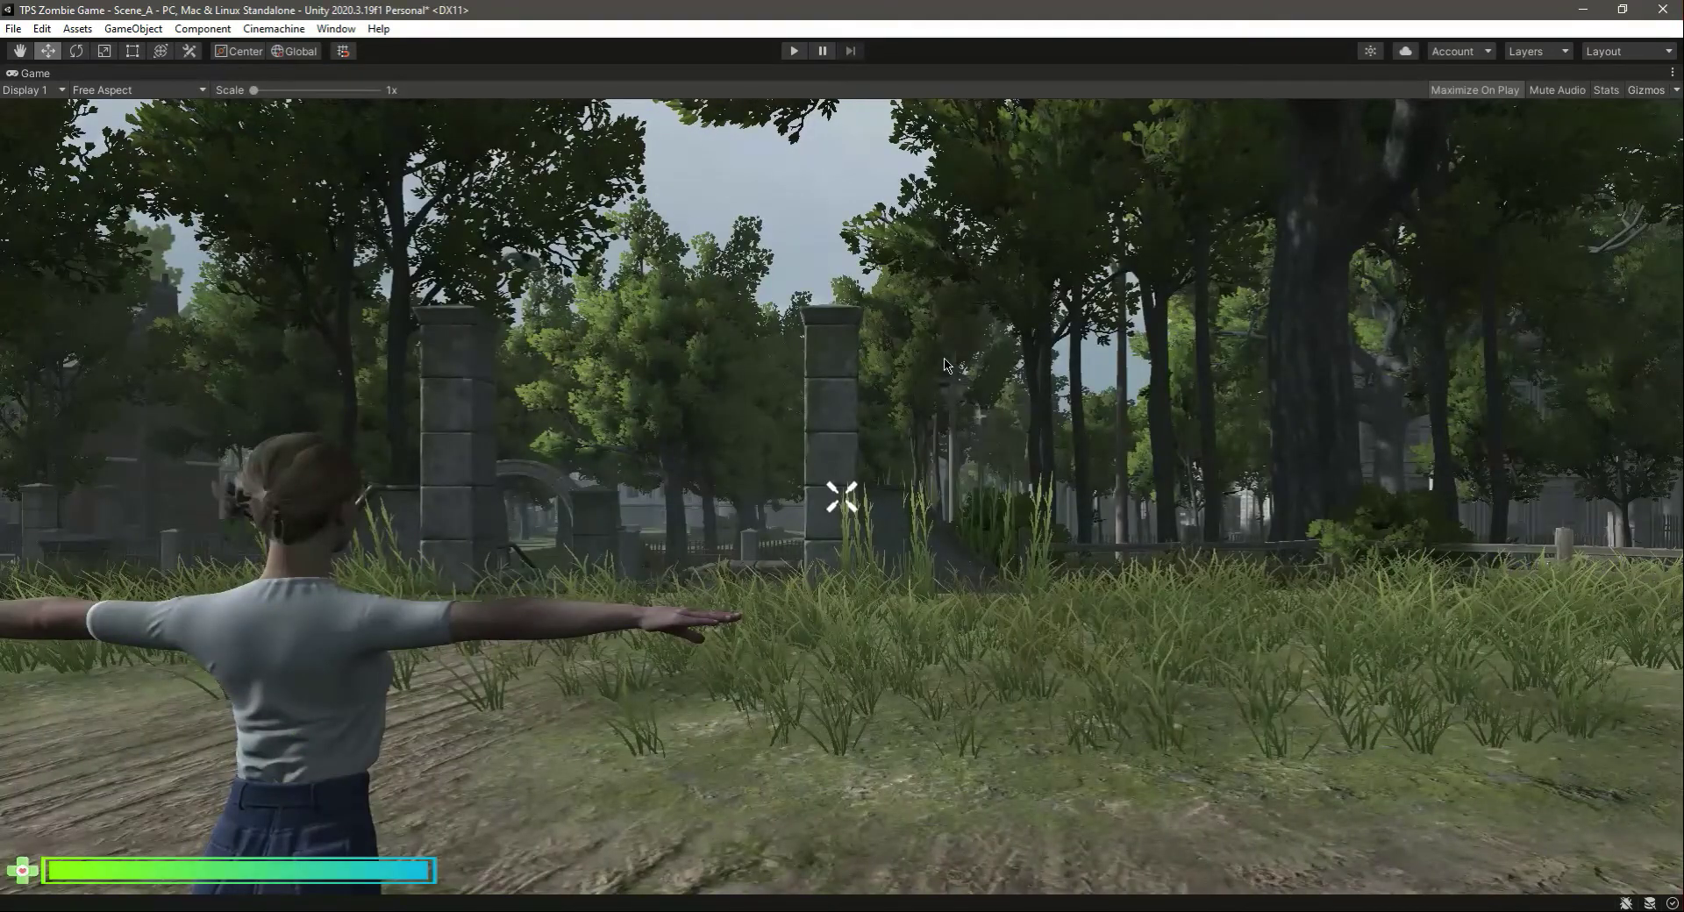
{"action": "left_click", "coordinate": [1673, 73]}
{"action": "left_click", "coordinate": [1570, 139]}
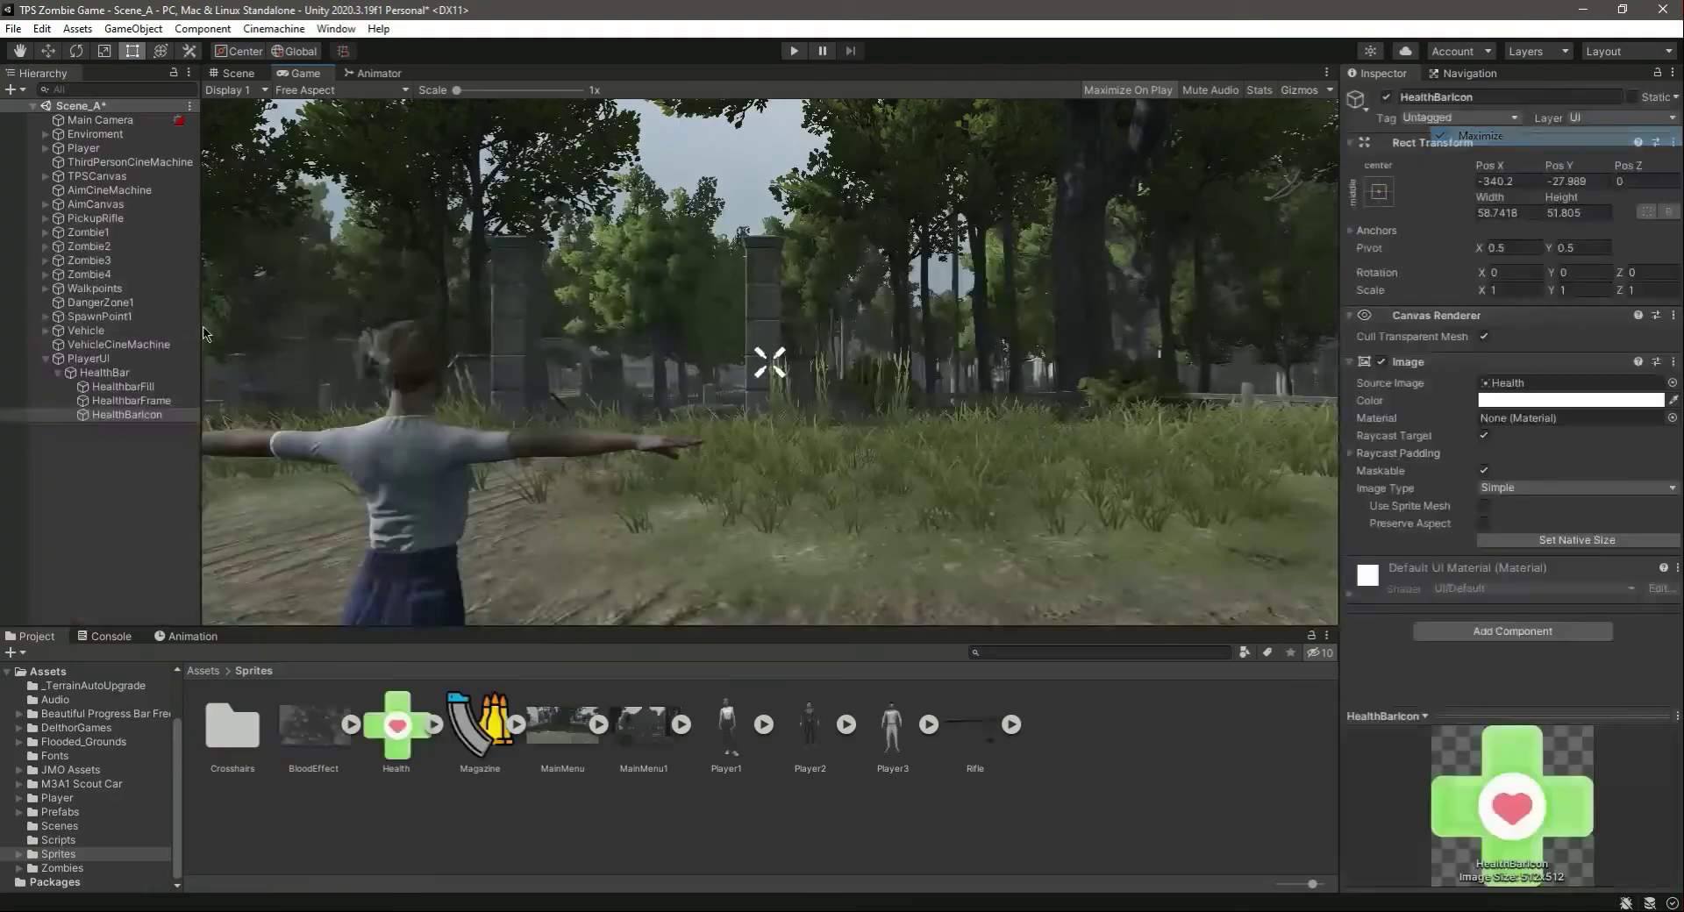
{"action": "left_click", "coordinate": [238, 72]}
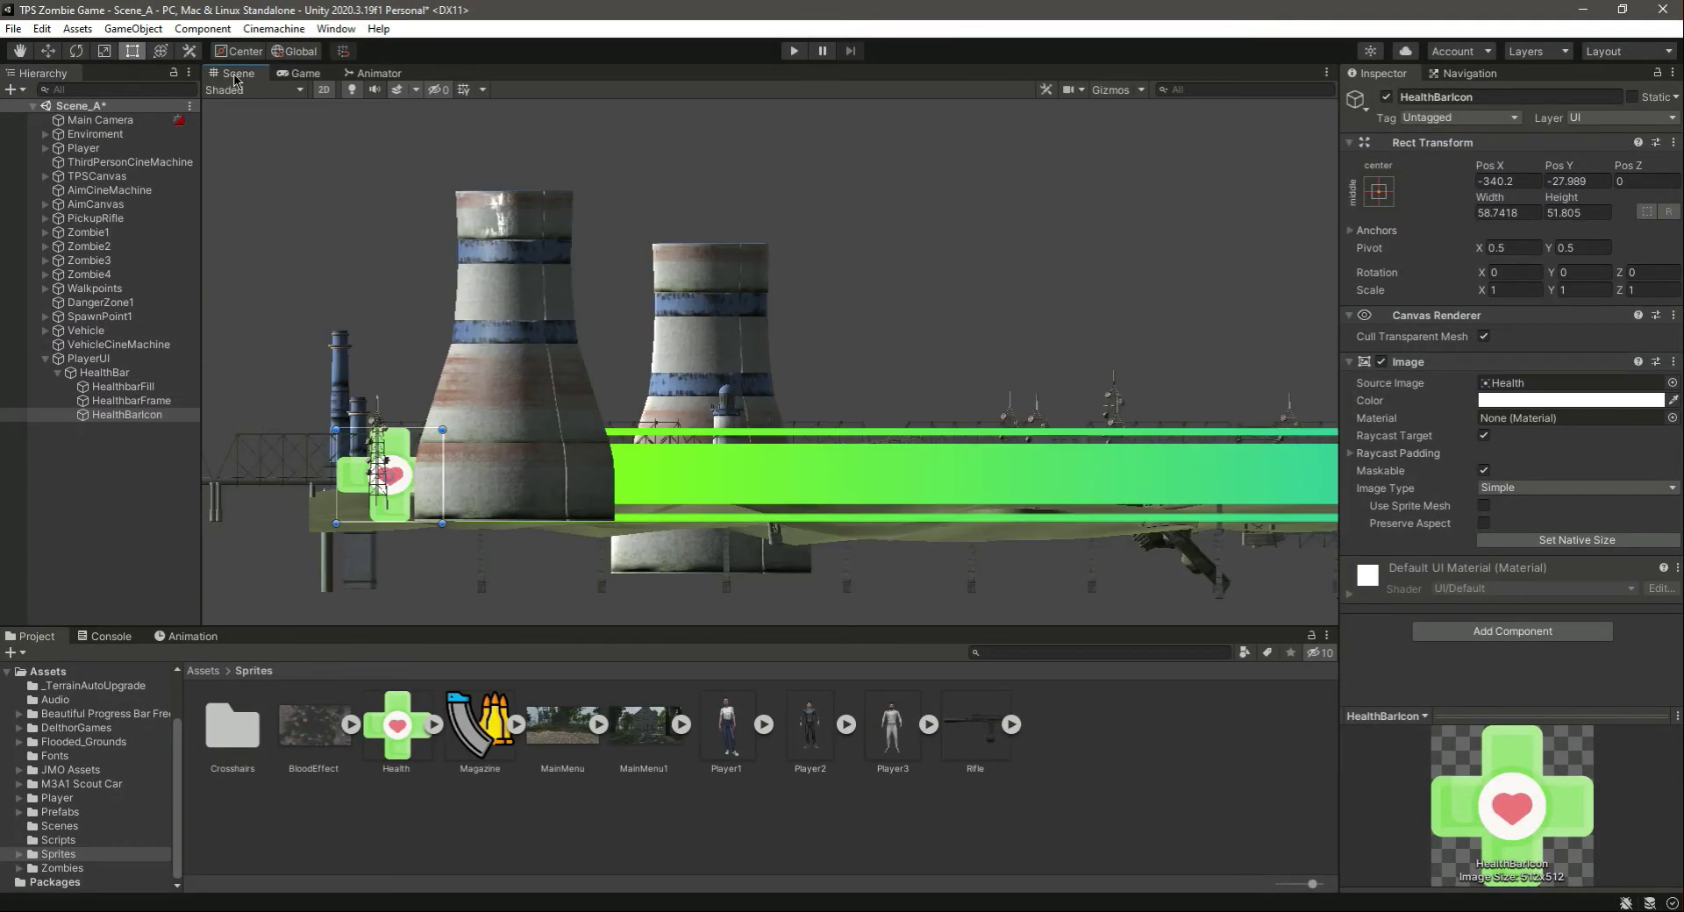
{"action": "left_click", "coordinate": [1103, 91]}
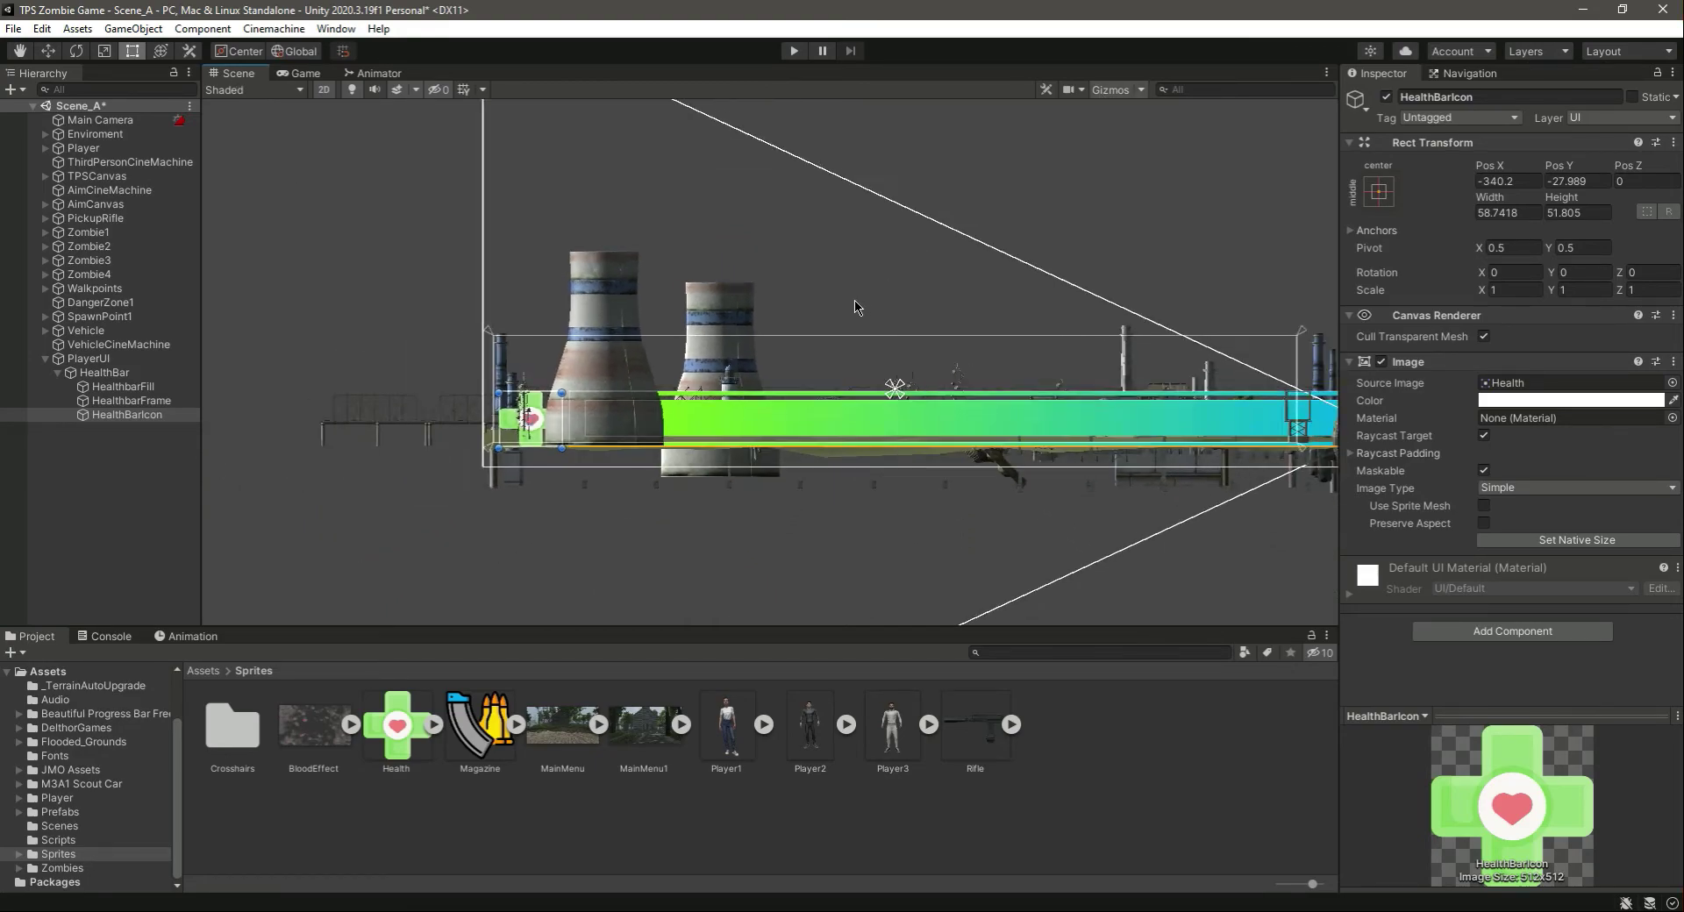
Step: Move HealthBar slightly left and down to Pos X 225.3, Y 37.8
{"action": "left_click", "coordinate": [55, 375]}
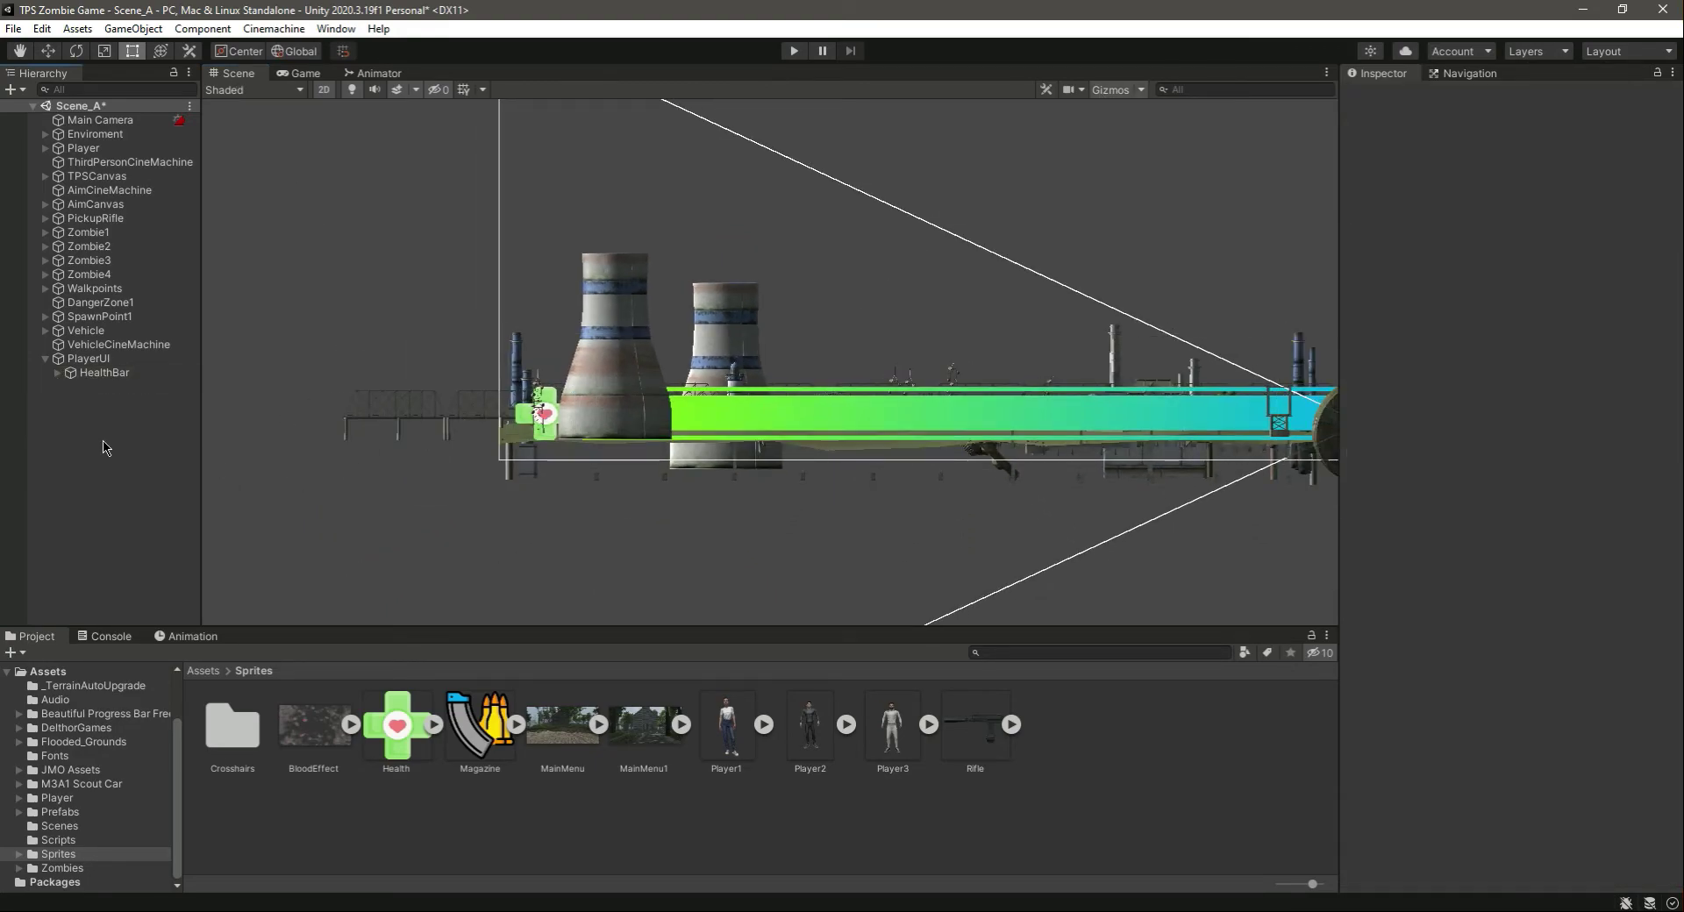
{"action": "left_click", "coordinate": [101, 372]}
{"action": "left_click", "coordinate": [49, 52]}
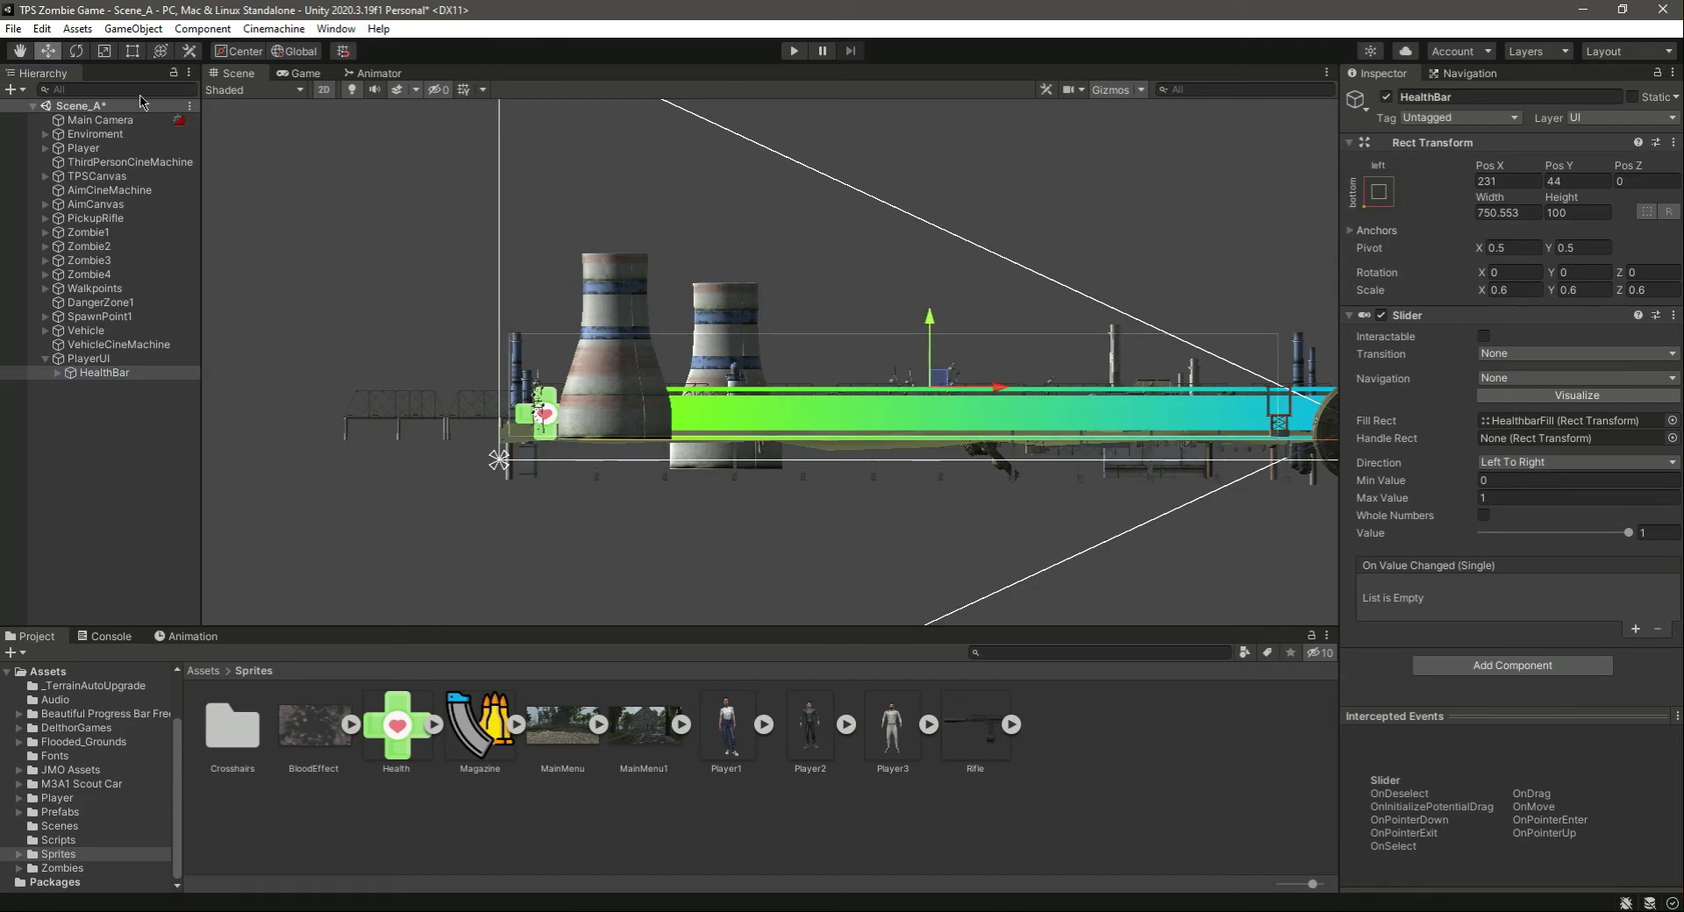
{"action": "left_click_drag", "start_coordinate": [1000, 389], "coordinate": [988, 389]}
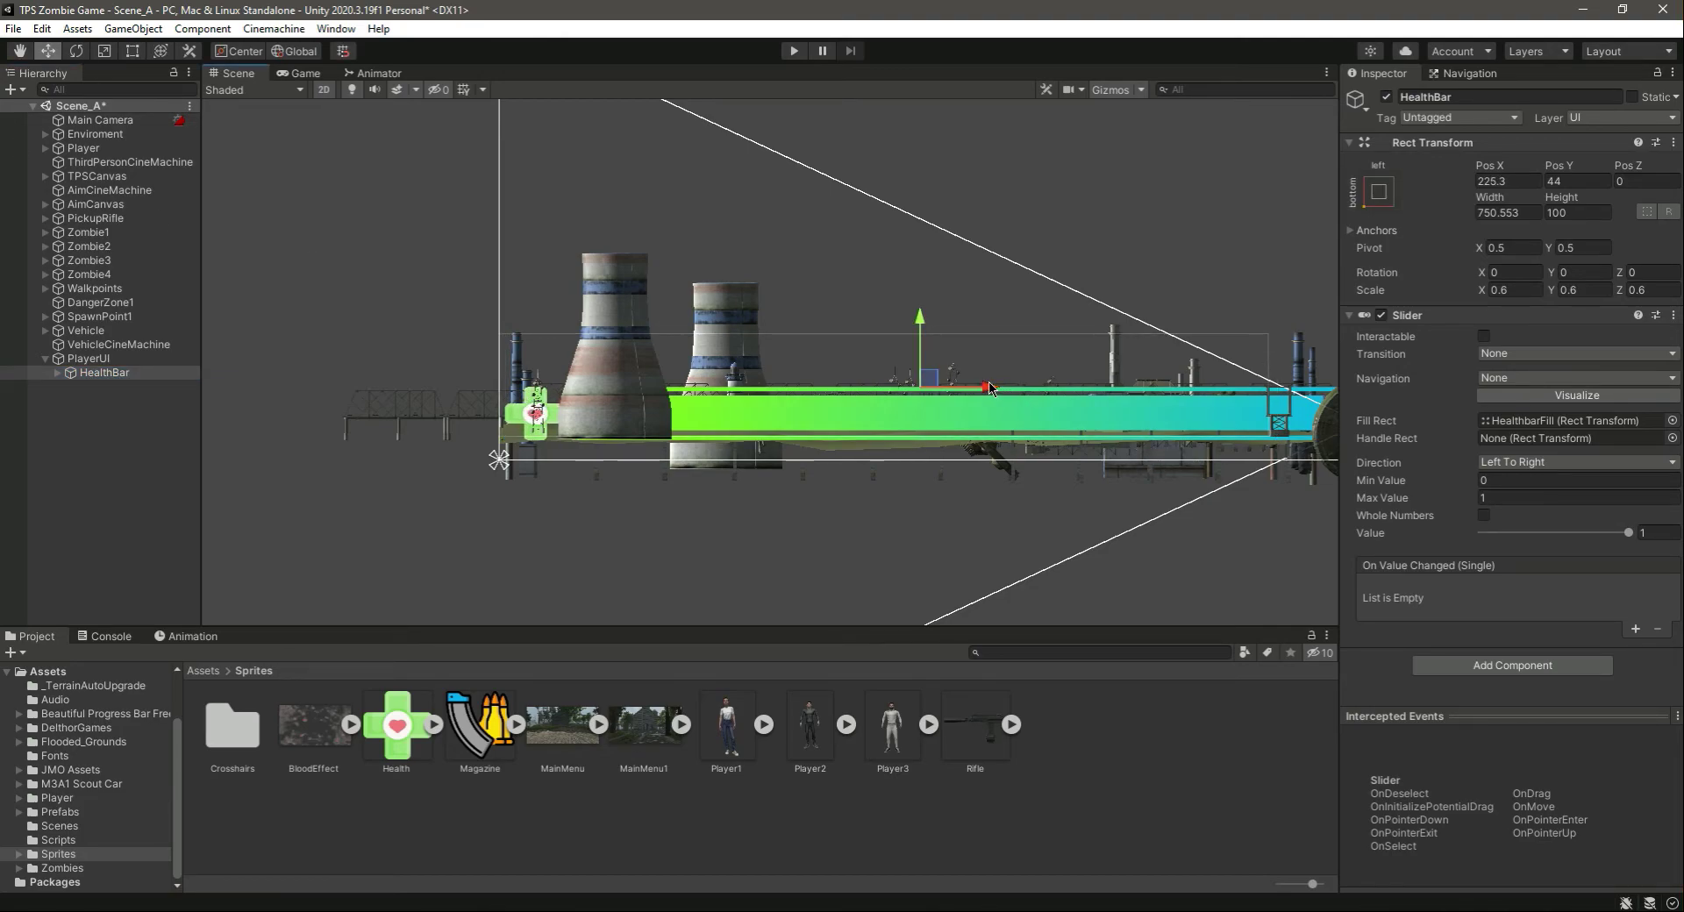
{"action": "left_click_drag", "start_coordinate": [923, 317], "coordinate": [926, 328]}
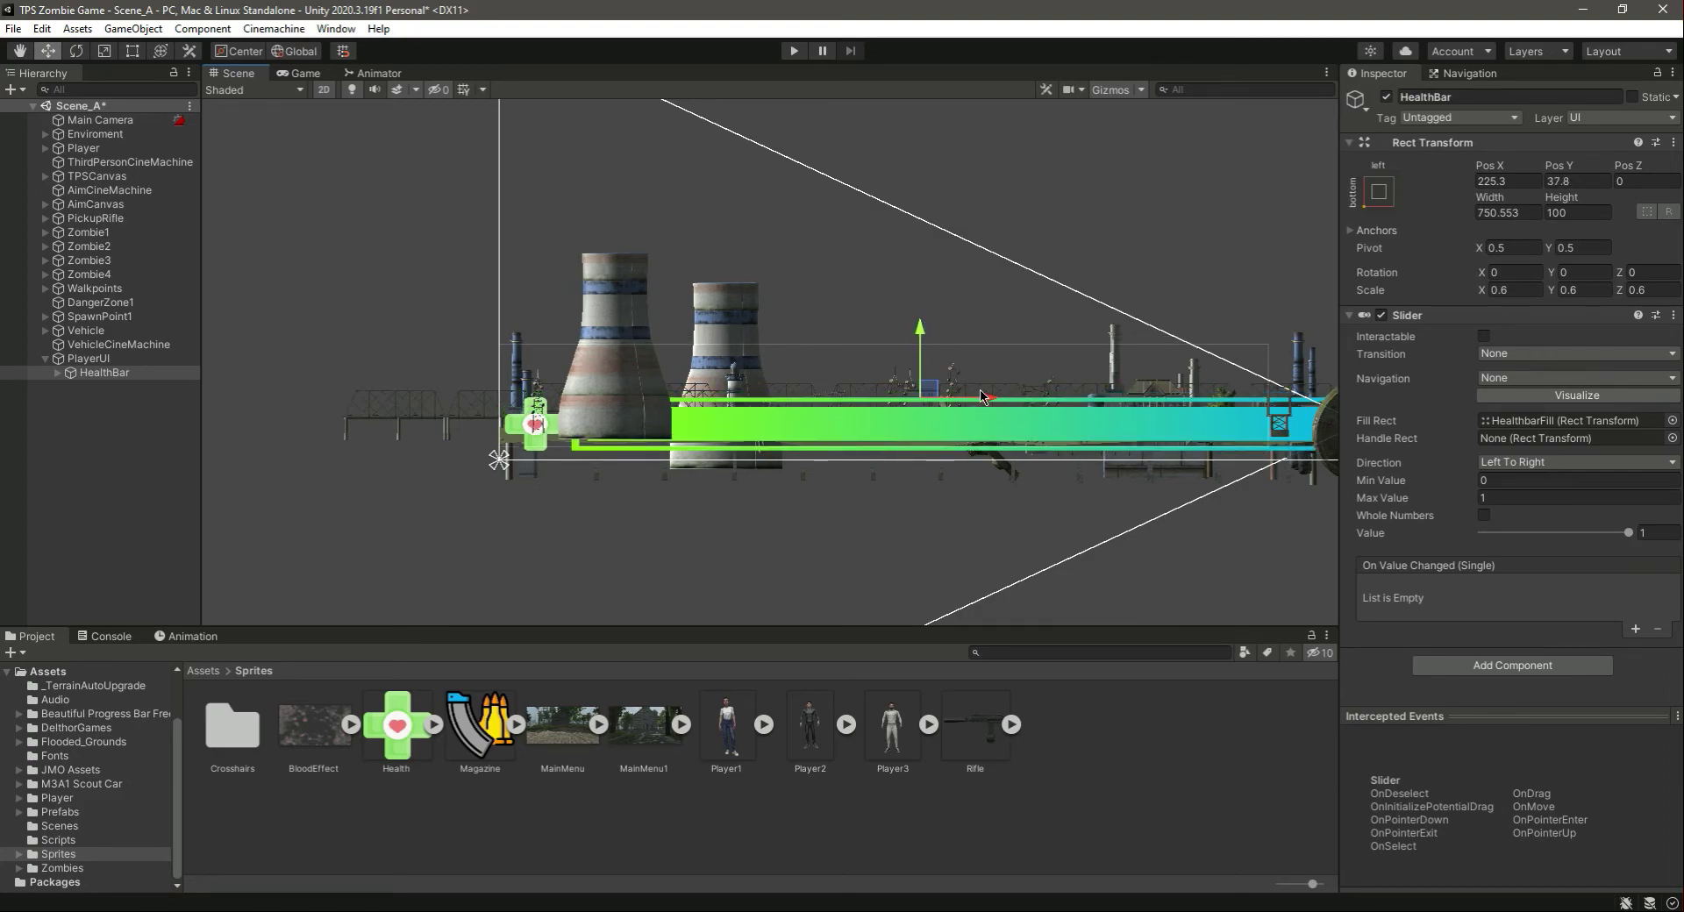
Step: Deselect the bar, save the scene, and check it in the Game view
{"action": "left_click", "coordinate": [42, 461]}
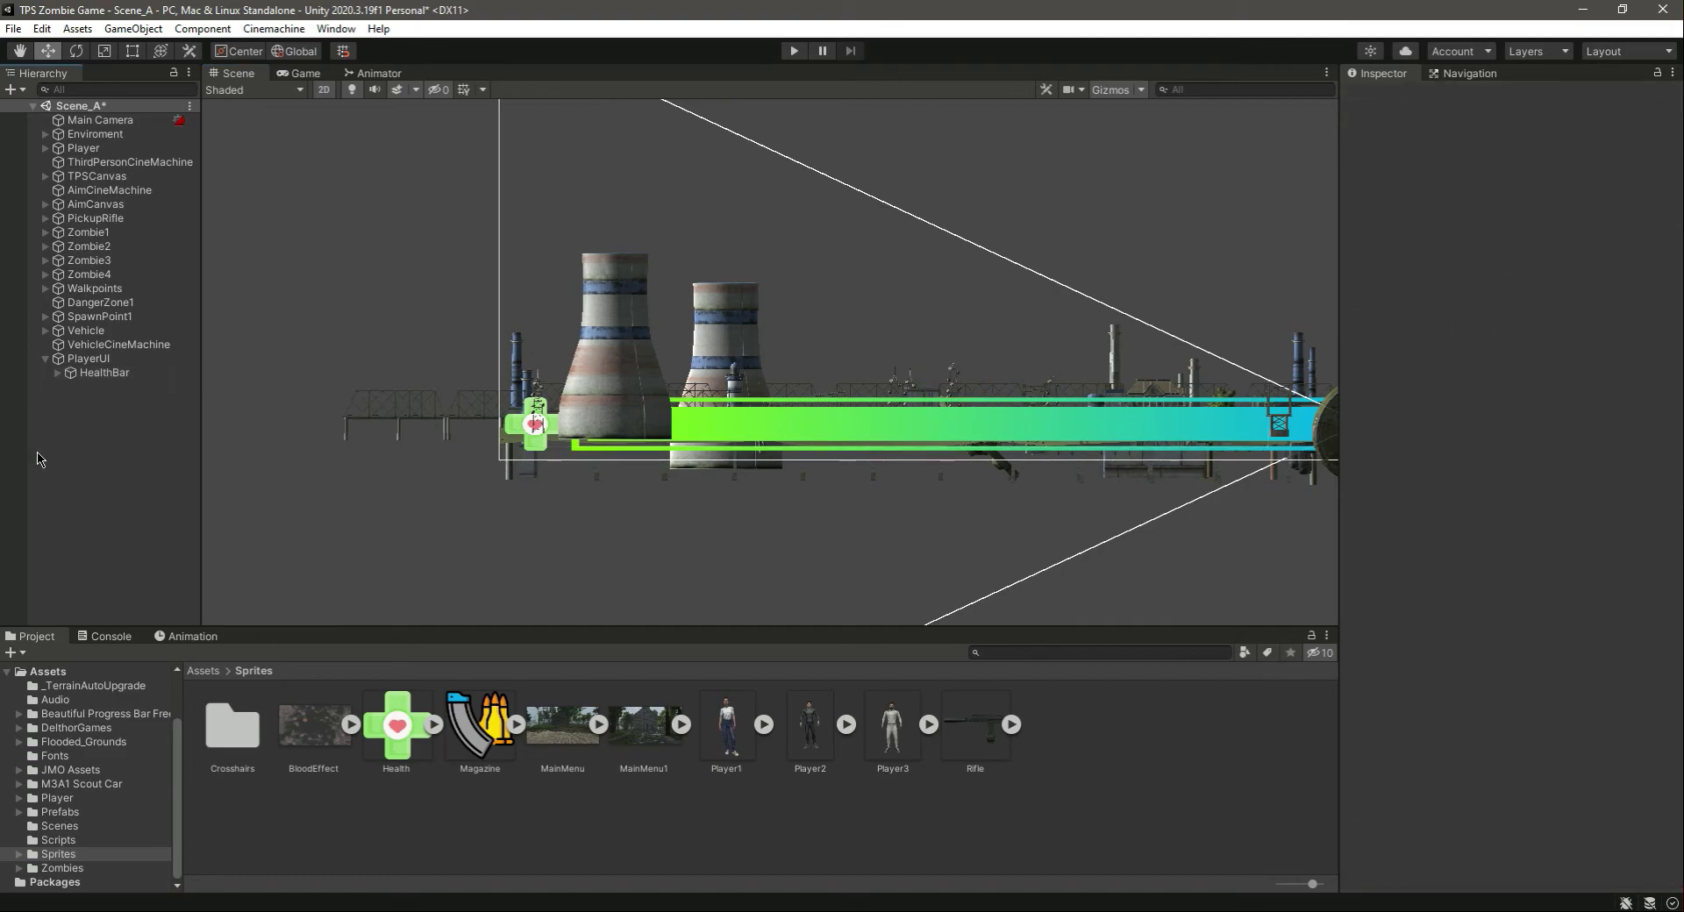
{"action": "key", "text": "ctrl+s"}
{"action": "left_click", "coordinate": [299, 75]}
Step: Maximize the Game view to inspect the bar, then restore it to normal size
{"action": "left_click", "coordinate": [1326, 73]}
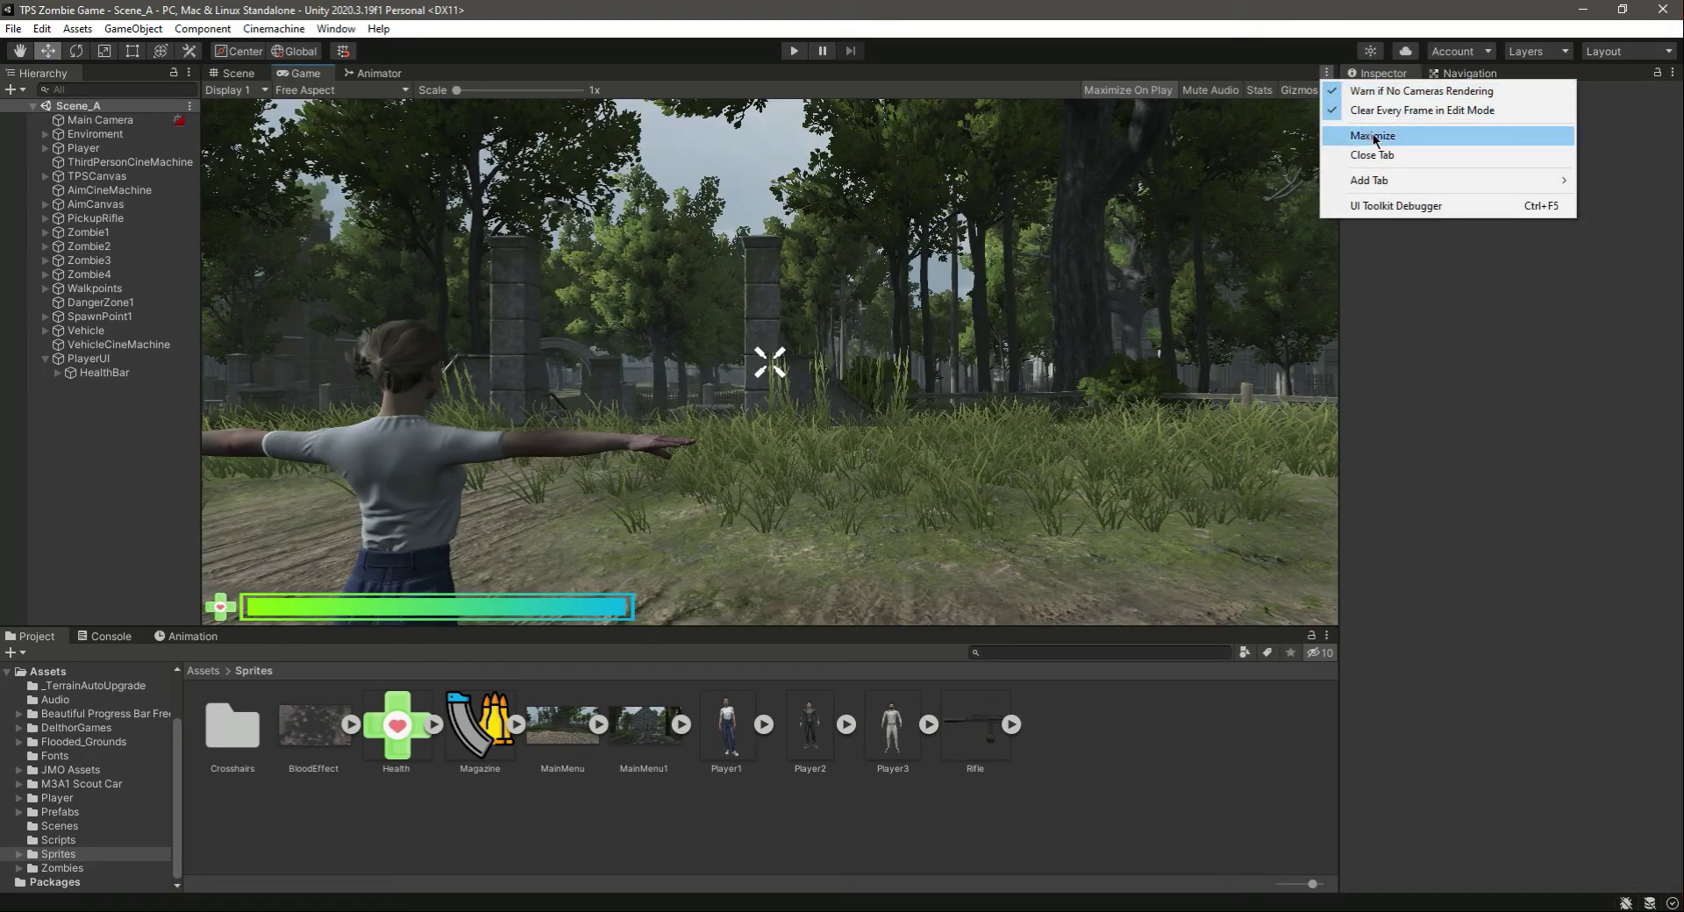
{"action": "left_click", "coordinate": [1369, 137]}
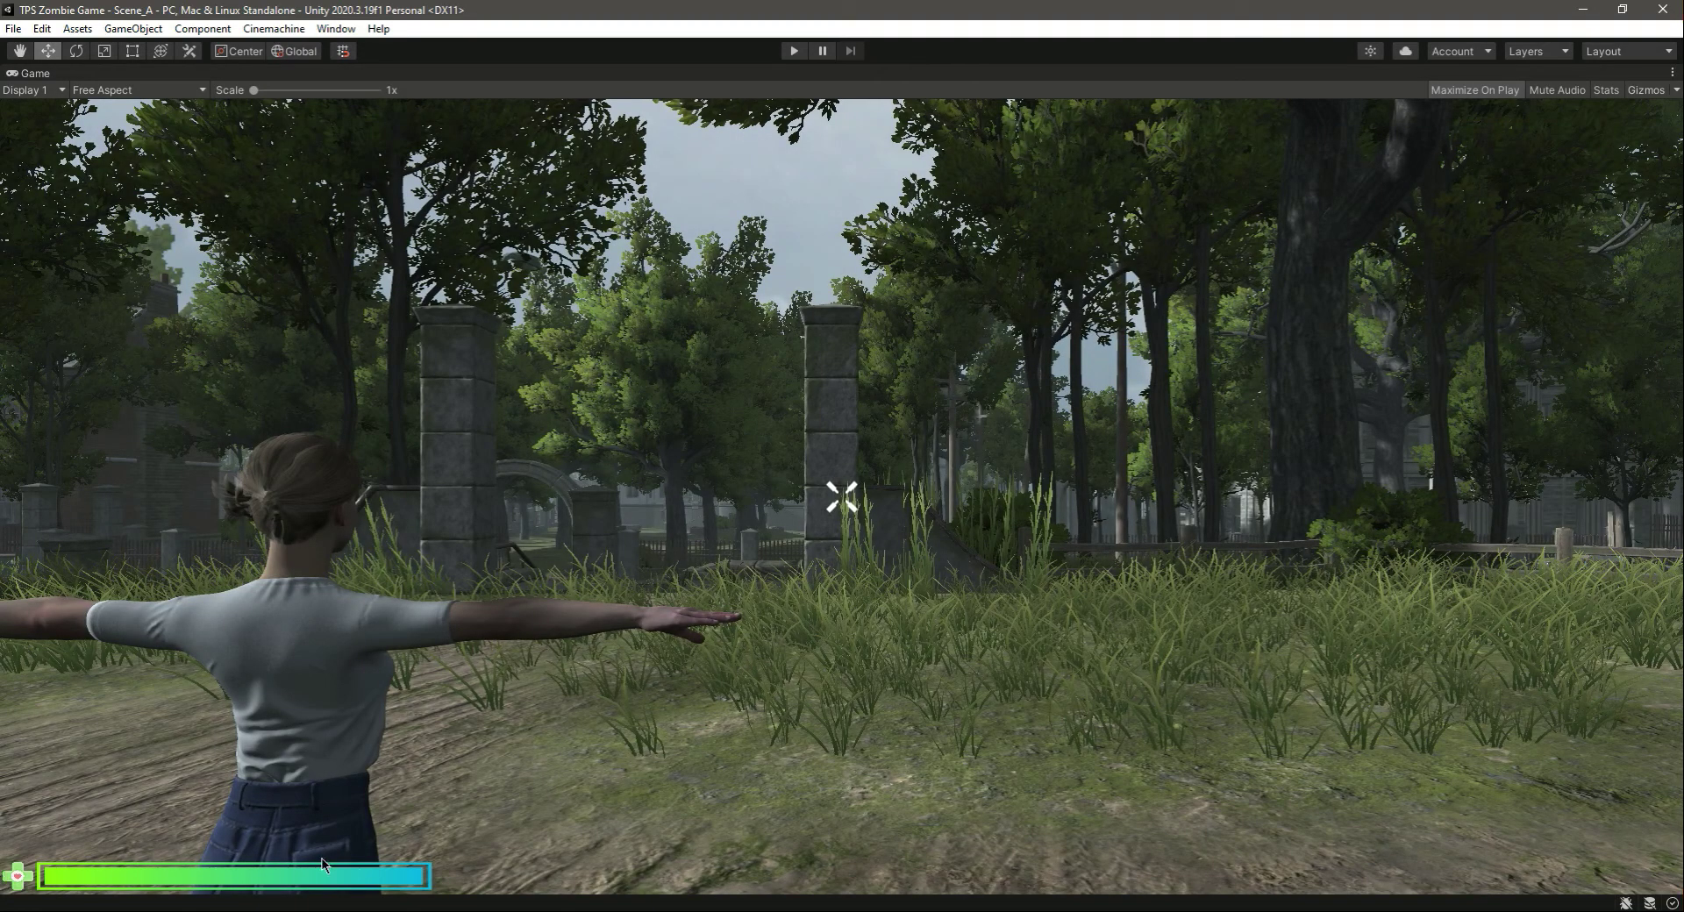
{"action": "left_click", "coordinate": [1671, 73]}
{"action": "left_click", "coordinate": [1578, 139]}
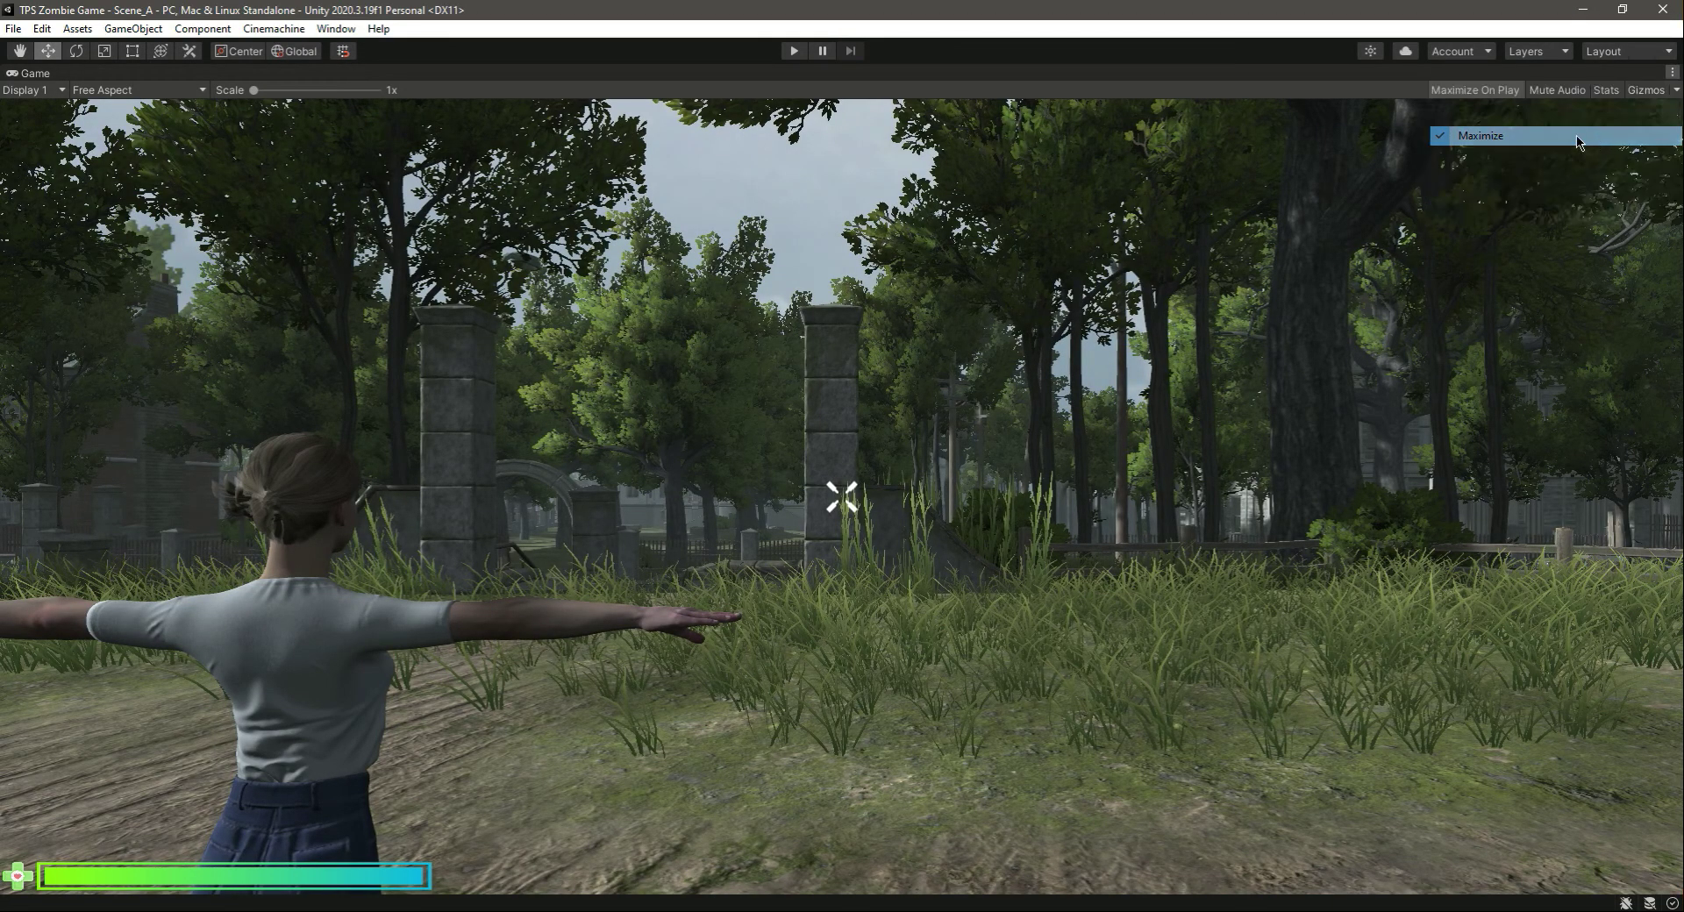
Step: Drag HealthBar's Slider Value toward 0 to test the fill, then refill it to 1
{"action": "left_click", "coordinate": [119, 374]}
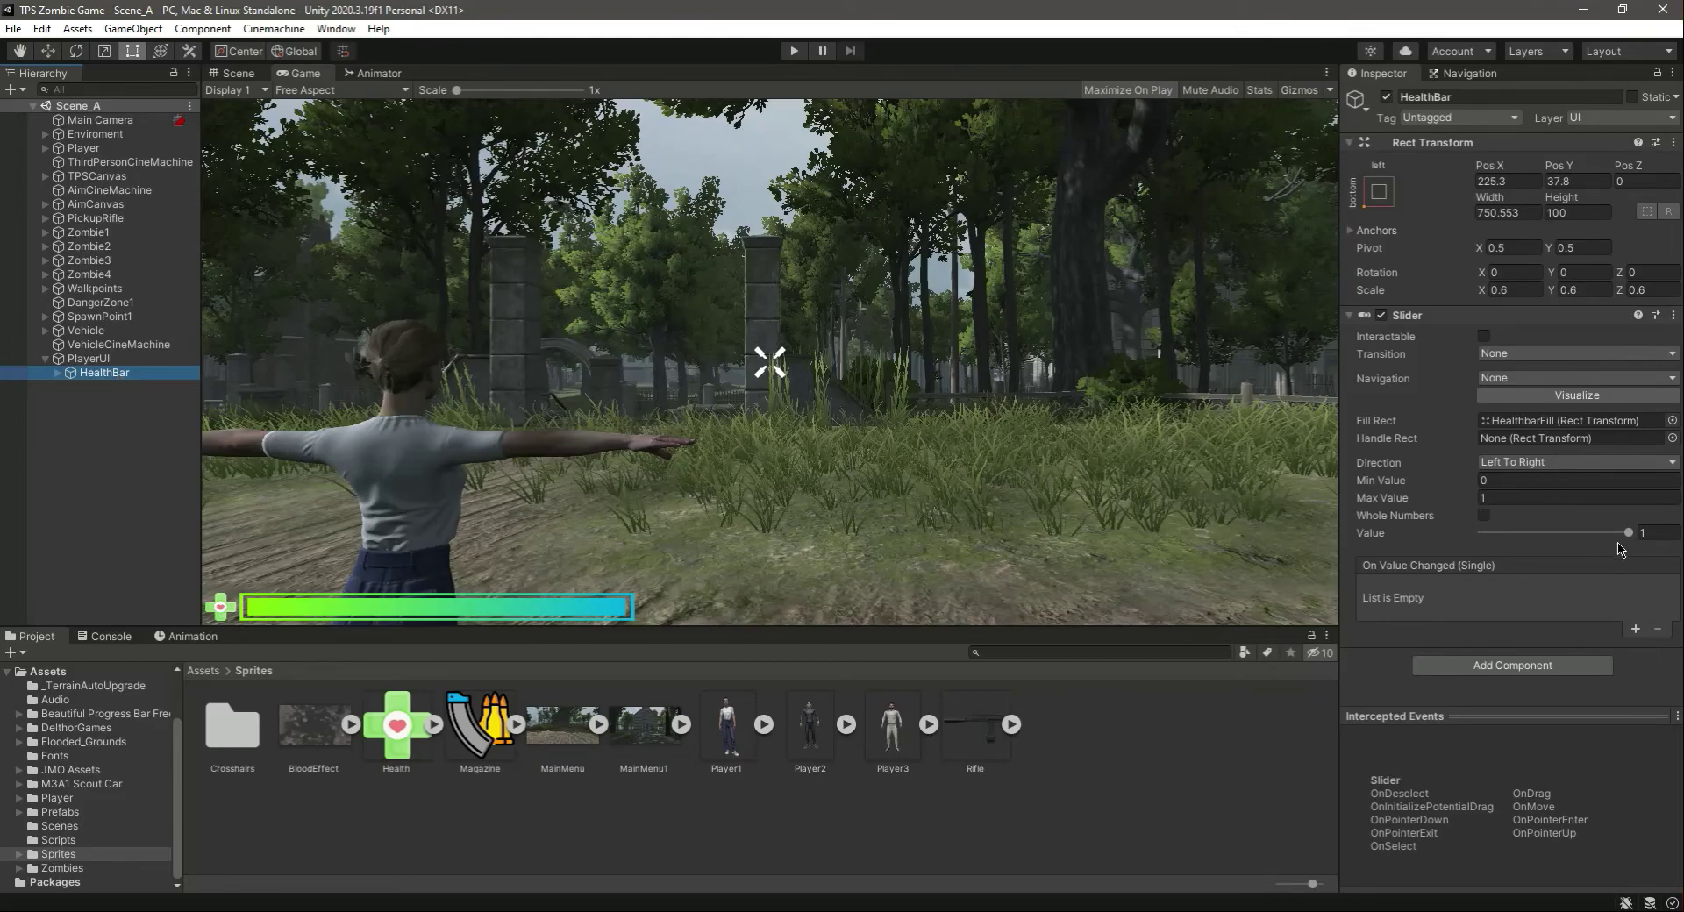
{"action": "mouse_move", "coordinate": [1628, 532]}
{"action": "left_mouse_down"}
{"action": "mouse_move", "coordinate": [1479, 534]}
{"action": "mouse_move", "coordinate": [1671, 537]}
{"action": "mouse_move", "coordinate": [1281, 538]}
{"action": "mouse_move", "coordinate": [1553, 548]}
{"action": "mouse_move", "coordinate": [1324, 562]}
{"action": "mouse_move", "coordinate": [1662, 546]}
{"action": "mouse_move", "coordinate": [1340, 574]}
{"action": "mouse_move", "coordinate": [1645, 575]}
{"action": "left_mouse_up"}
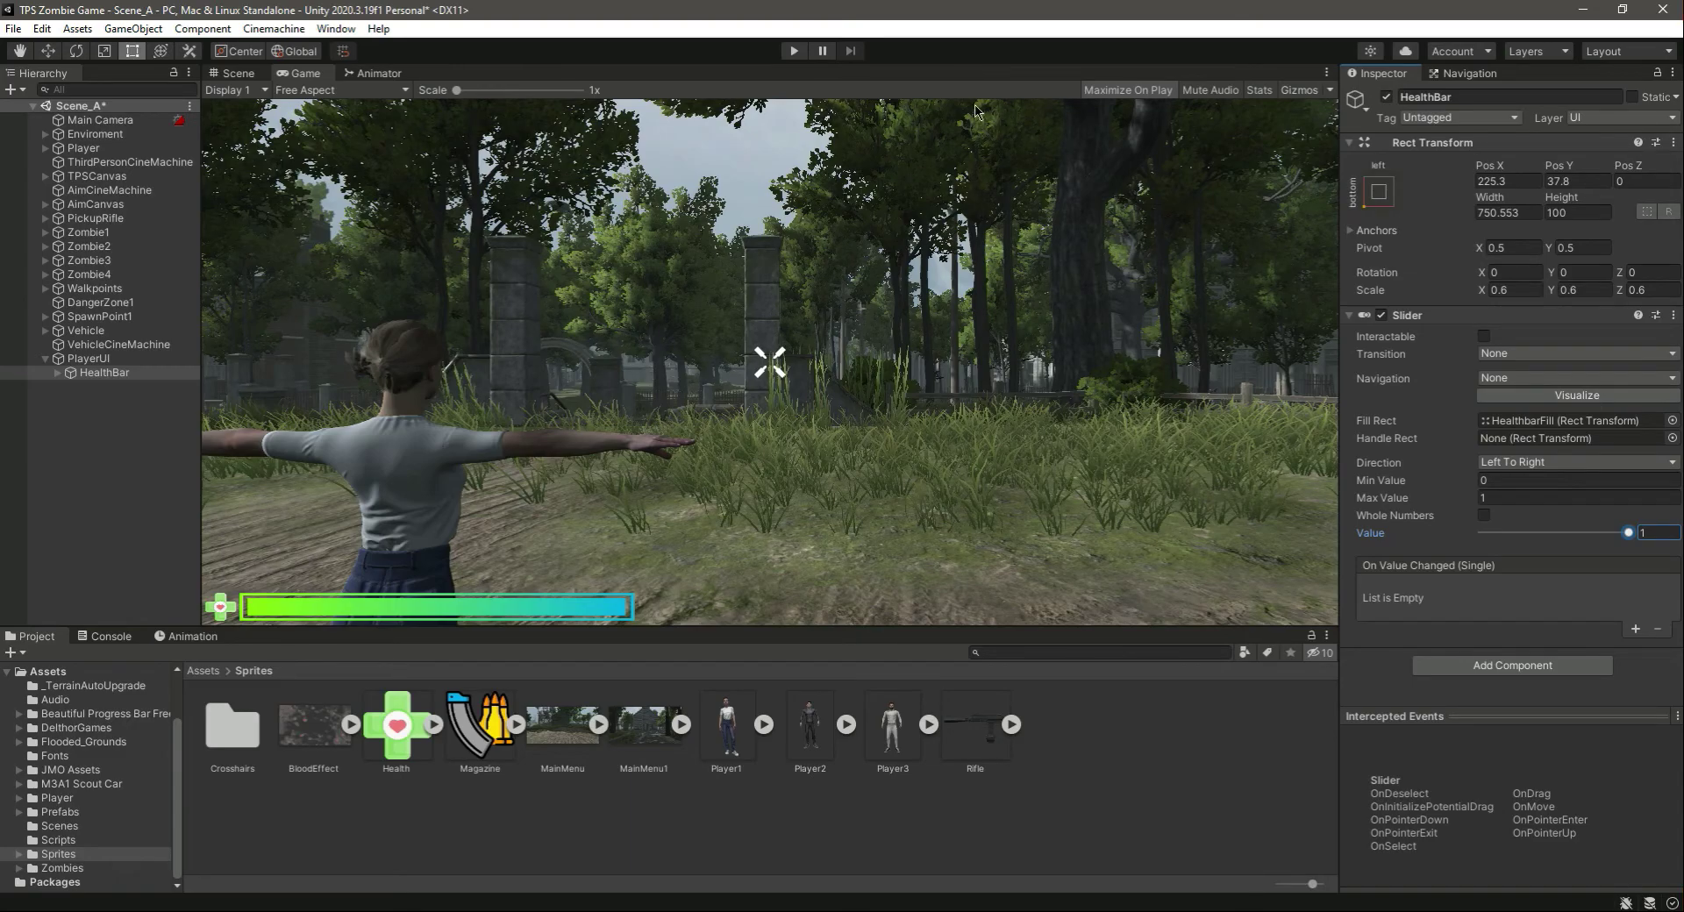
{"action": "left_click", "coordinate": [56, 372]}
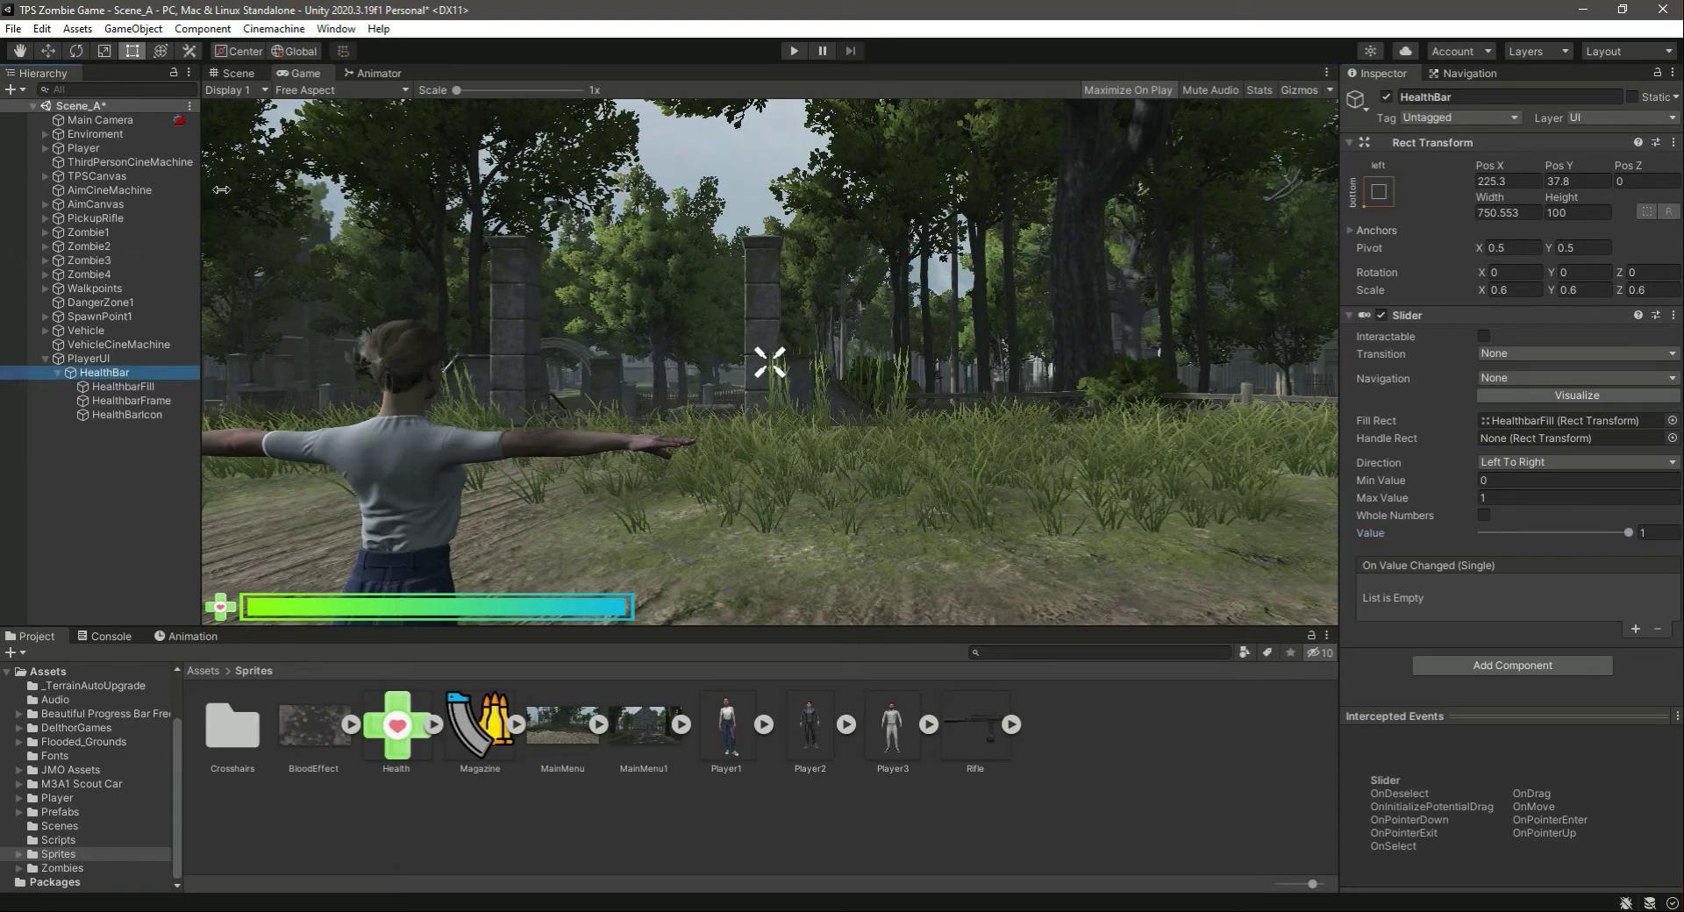
{"action": "left_click", "coordinate": [233, 76]}
{"action": "left_click", "coordinate": [105, 373]}
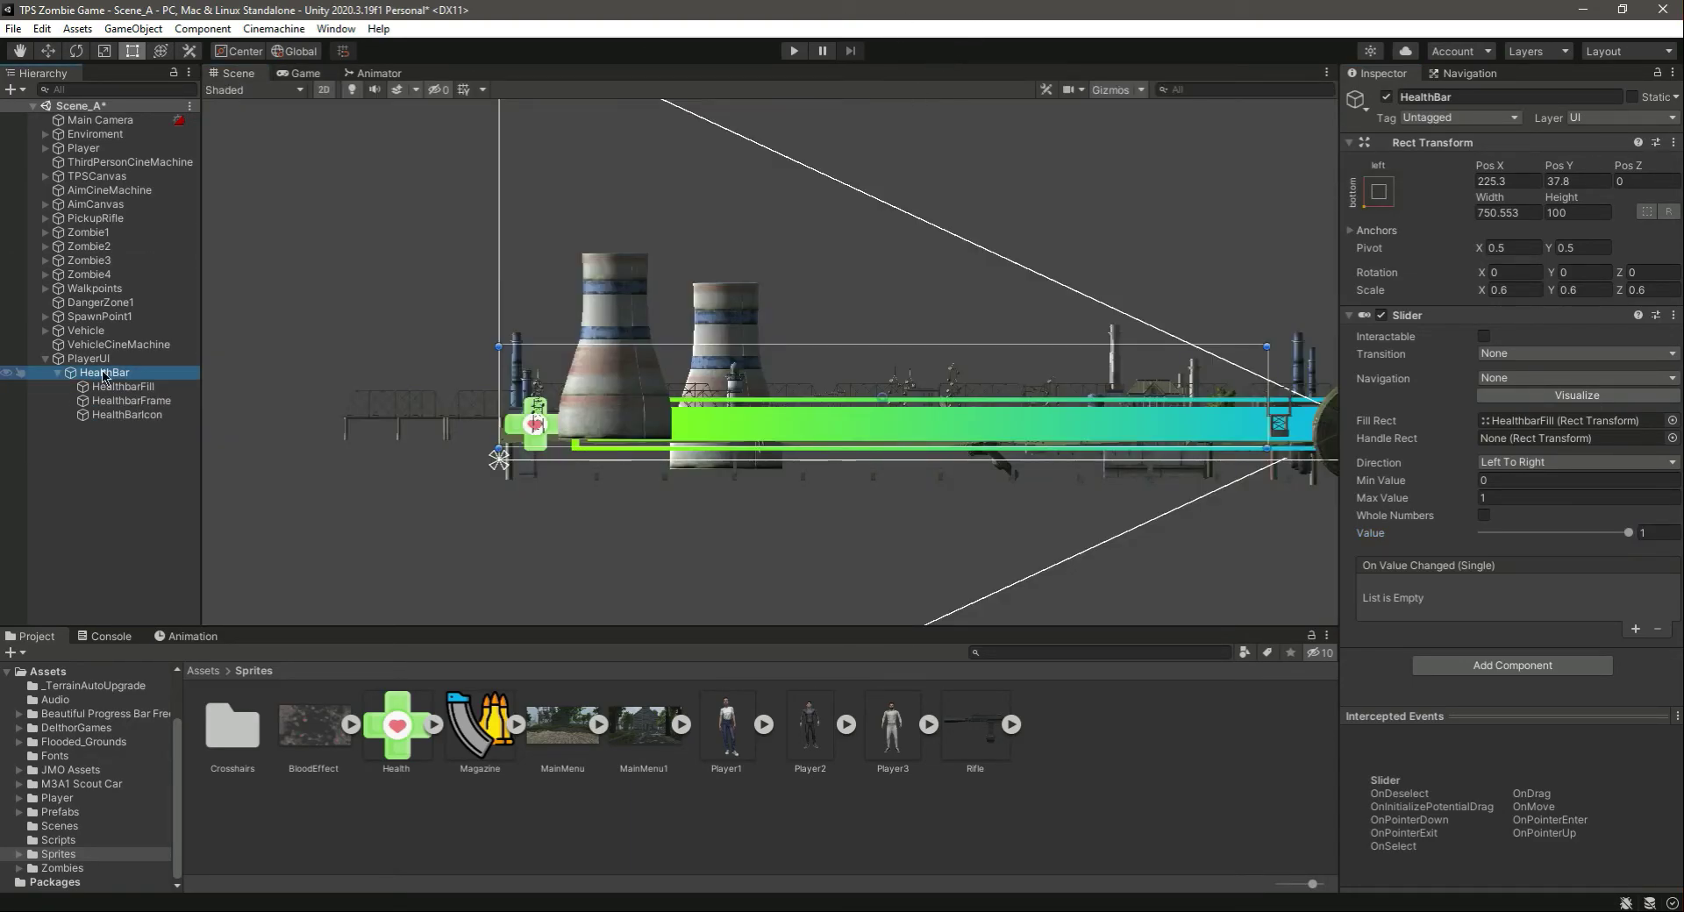
{"action": "mouse_move", "coordinate": [1630, 533]}
{"action": "left_mouse_down"}
{"action": "mouse_move", "coordinate": [1477, 537]}
{"action": "mouse_move", "coordinate": [1665, 533]}
{"action": "left_mouse_up"}
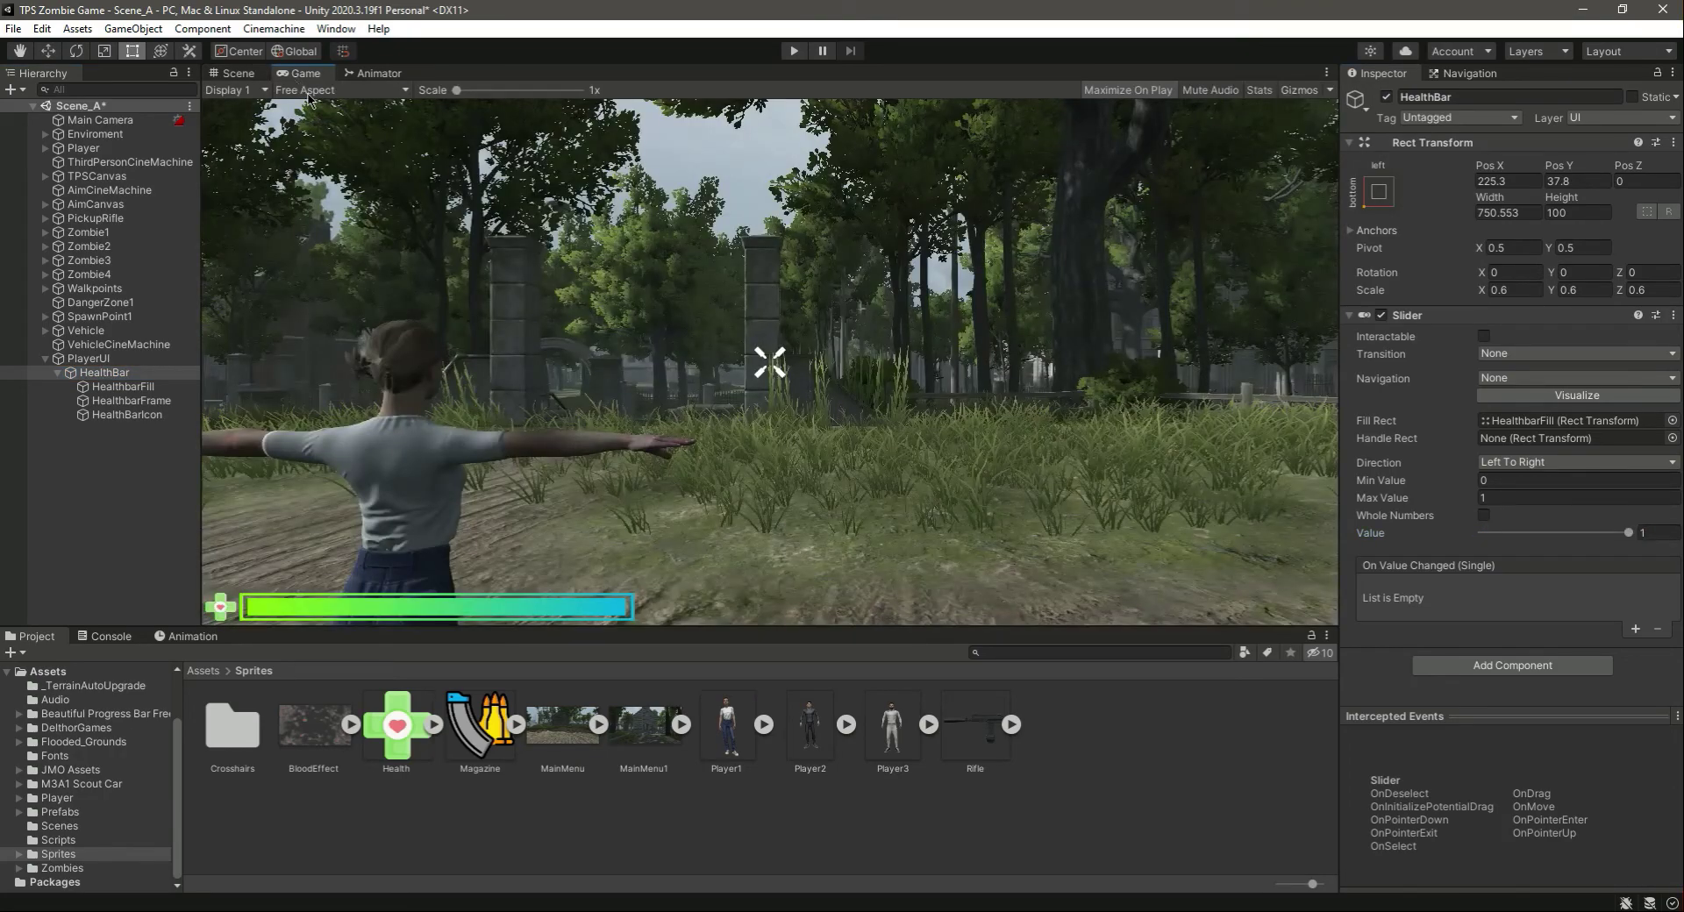
Step: Check the full bar in the Game view, save the scene, and return to Scene view
{"action": "left_click", "coordinate": [301, 72]}
{"action": "key", "text": "ctrl+s"}
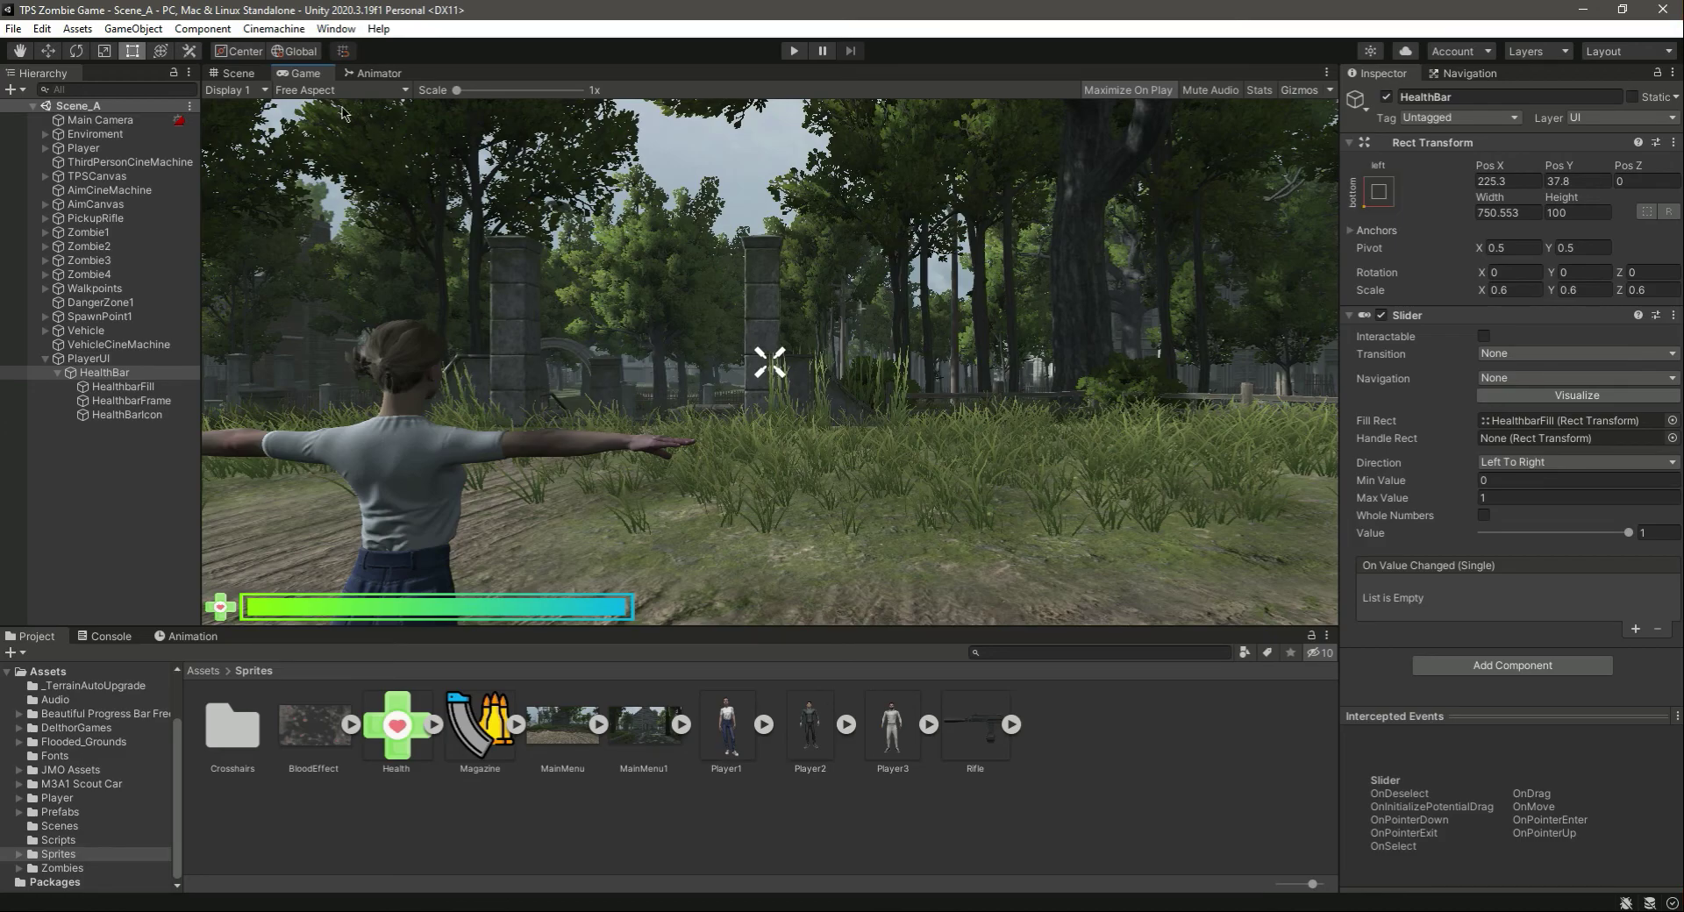
{"action": "left_click", "coordinate": [245, 75]}
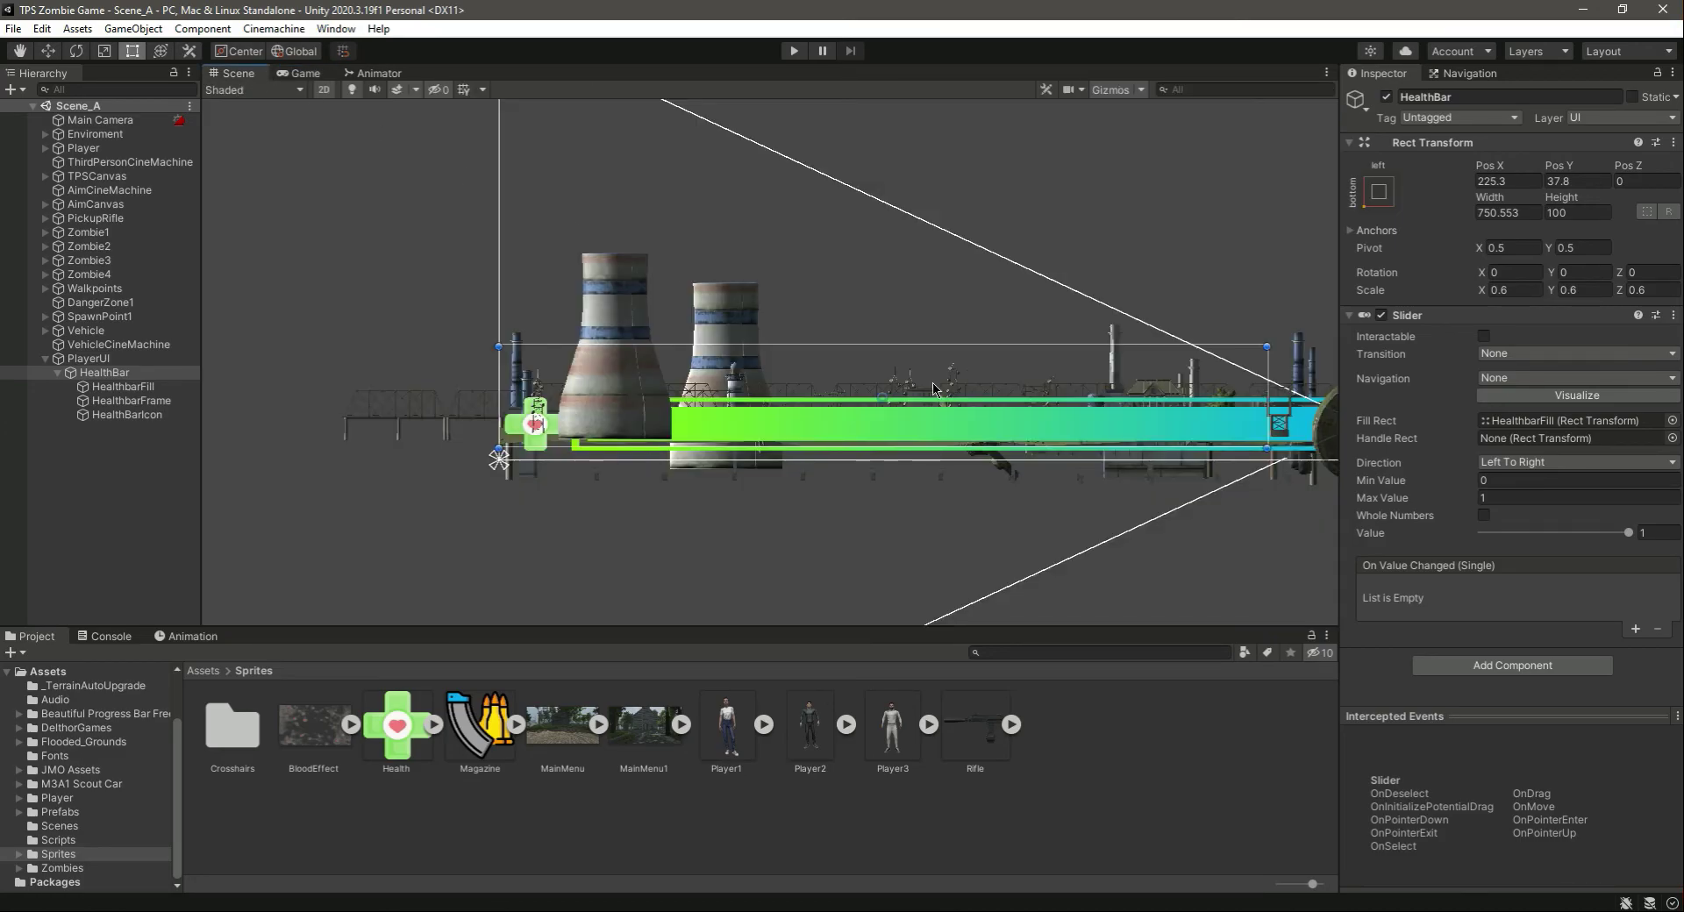
Step: Switch the Scene view to 3D, frame Zombie2 and orbit around it
{"action": "left_click", "coordinate": [323, 90]}
{"action": "double_click", "coordinate": [89, 247]}
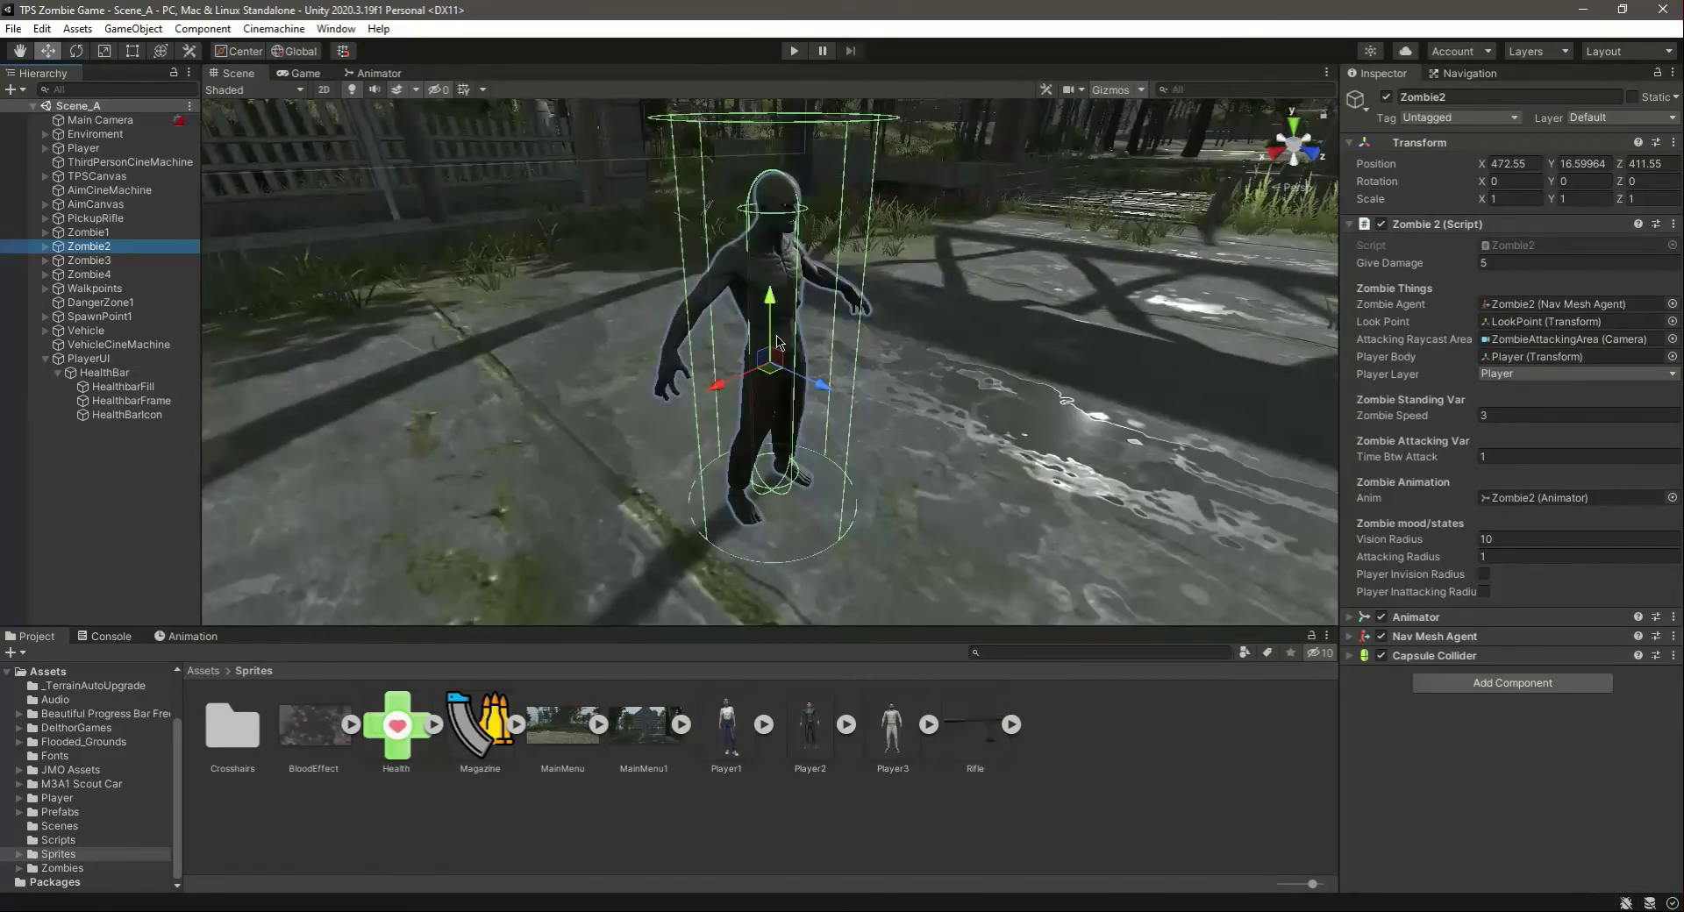
{"action": "left_click", "coordinate": [913, 505]}
{"action": "right_click_drag", "start_coordinate": [976, 430], "coordinate": [712, 272]}
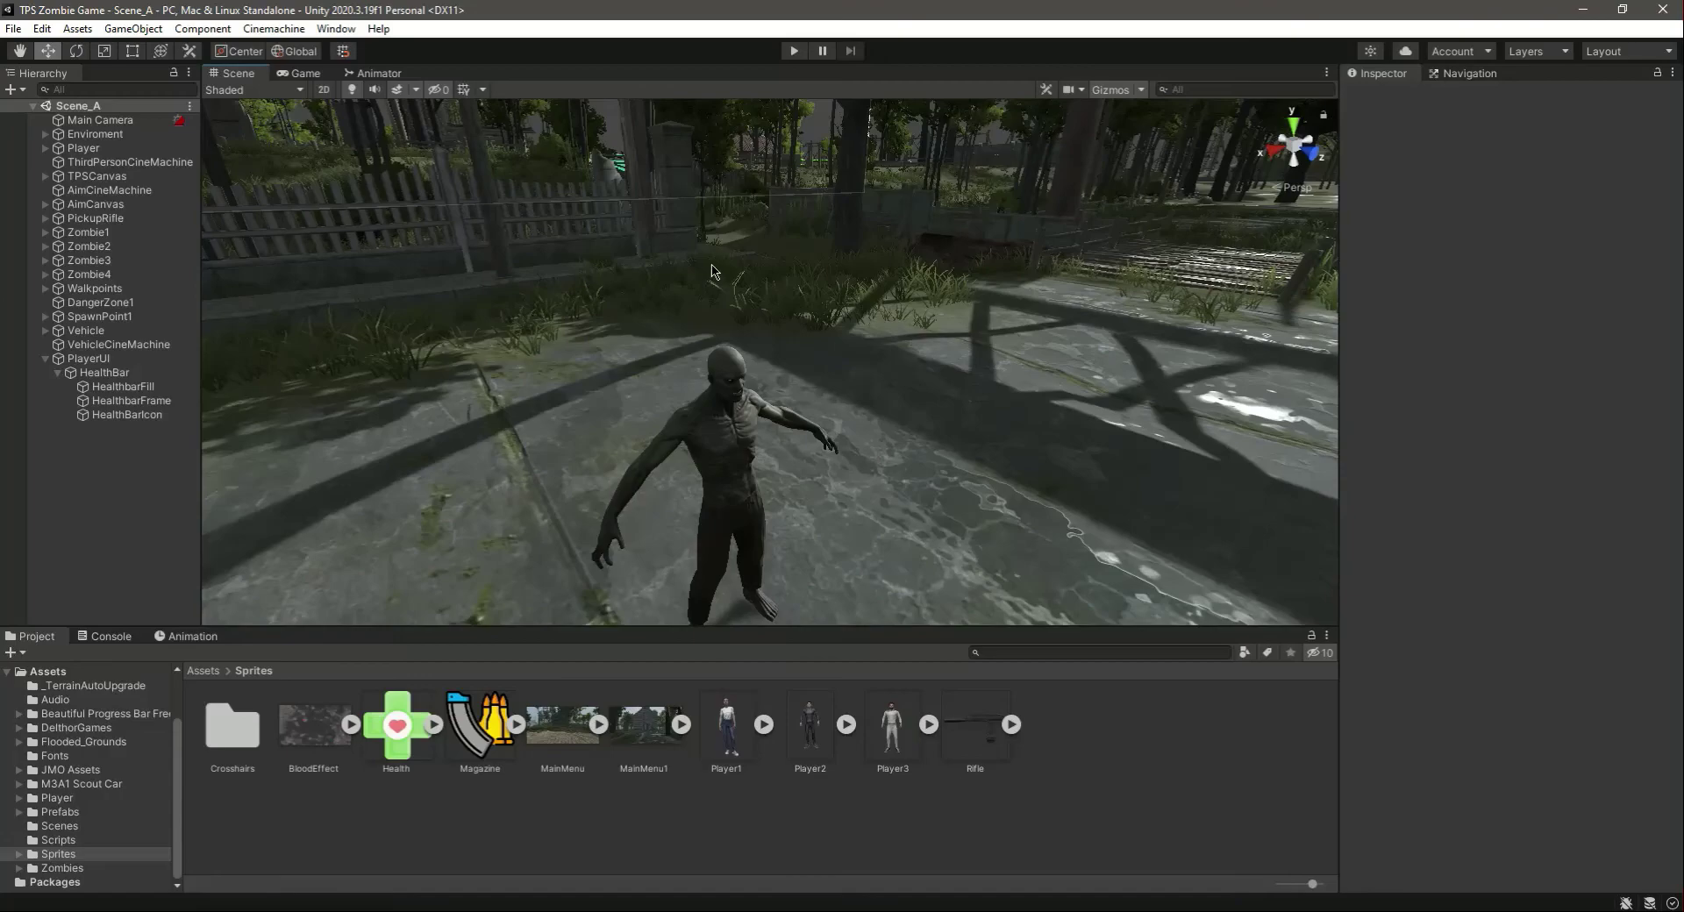
Step: Frame the PlayerUI canvas above the terrain and compare it with the Game view
{"action": "left_click", "coordinate": [100, 360]}
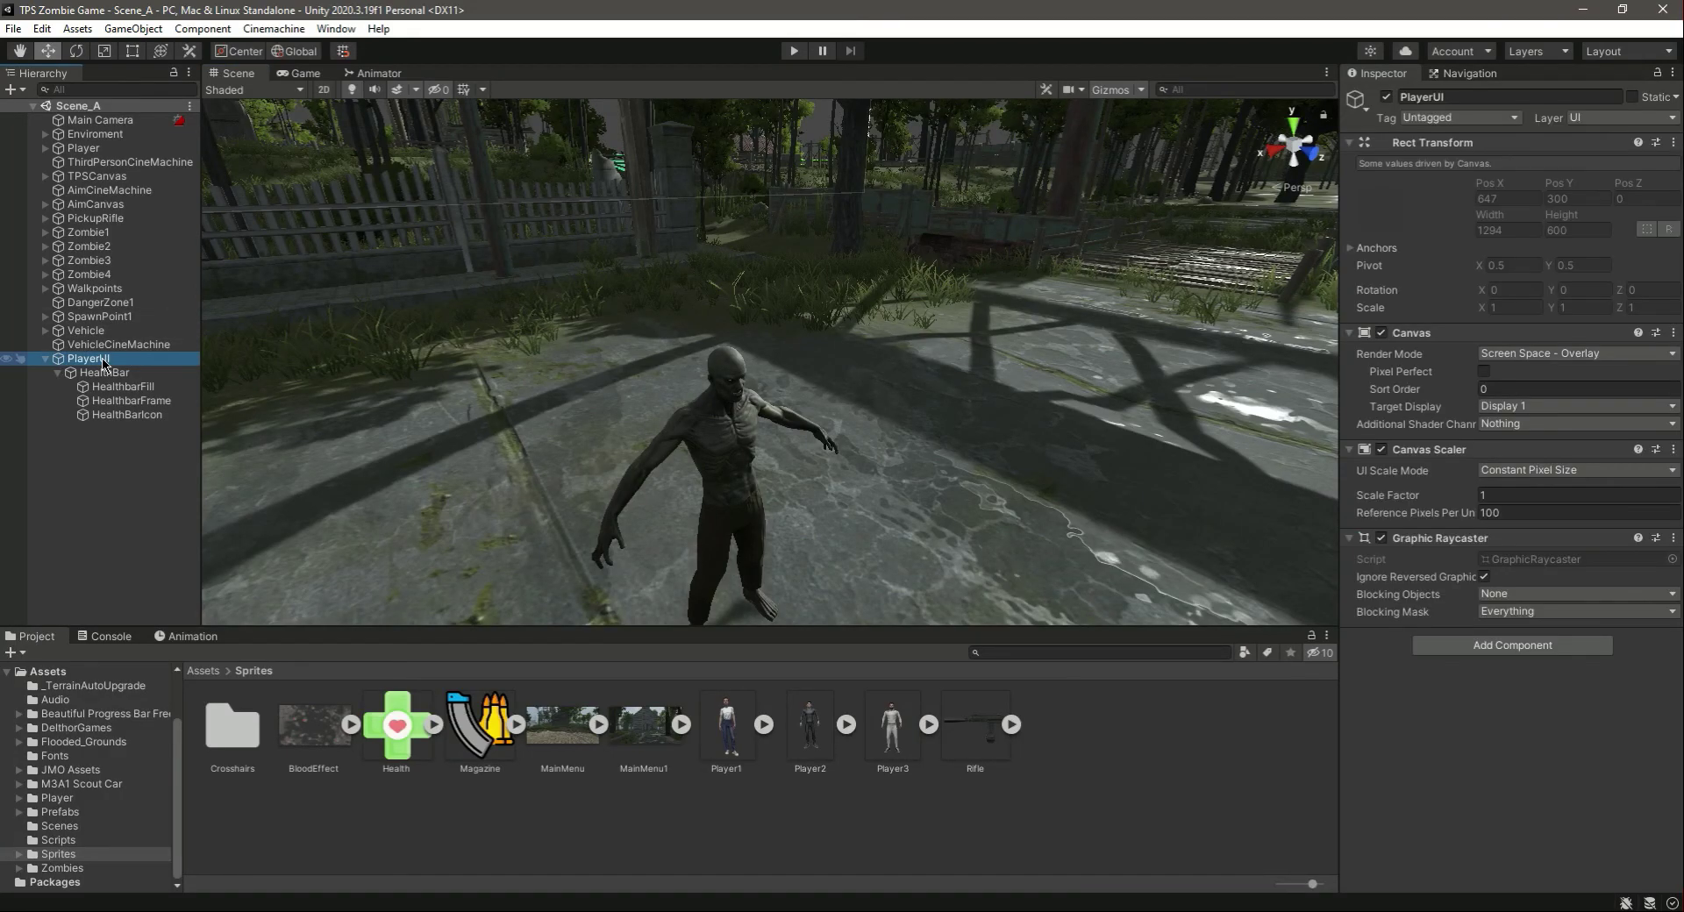
{"action": "double_click", "coordinate": [100, 360]}
{"action": "left_click", "coordinate": [304, 73]}
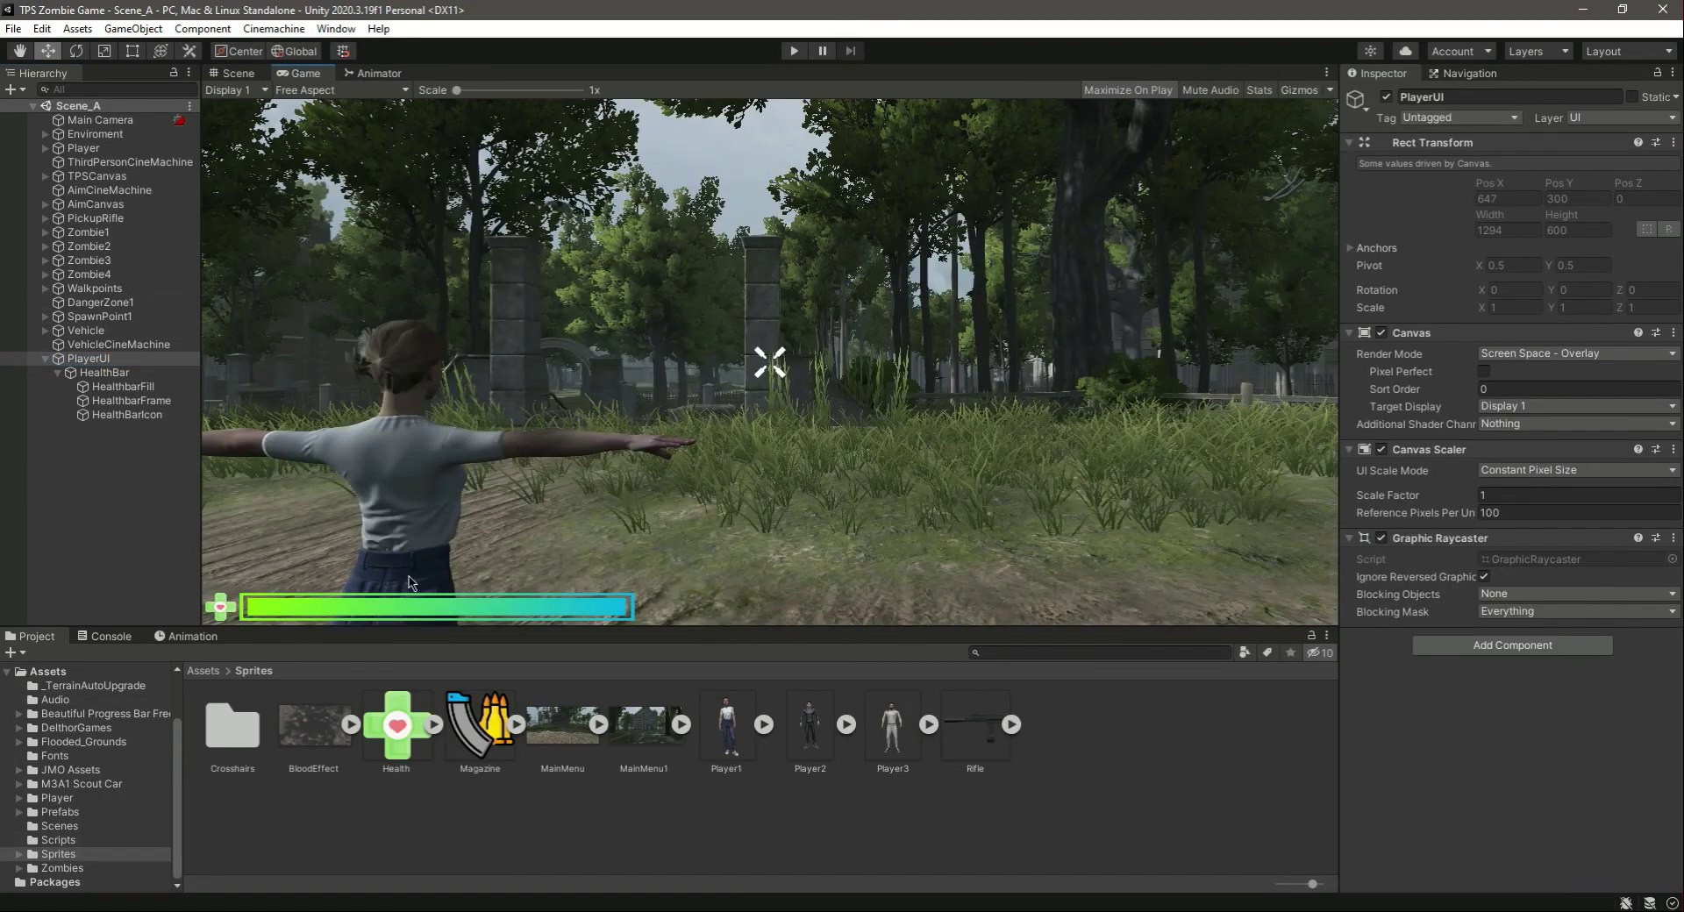
{"action": "left_click", "coordinate": [235, 75]}
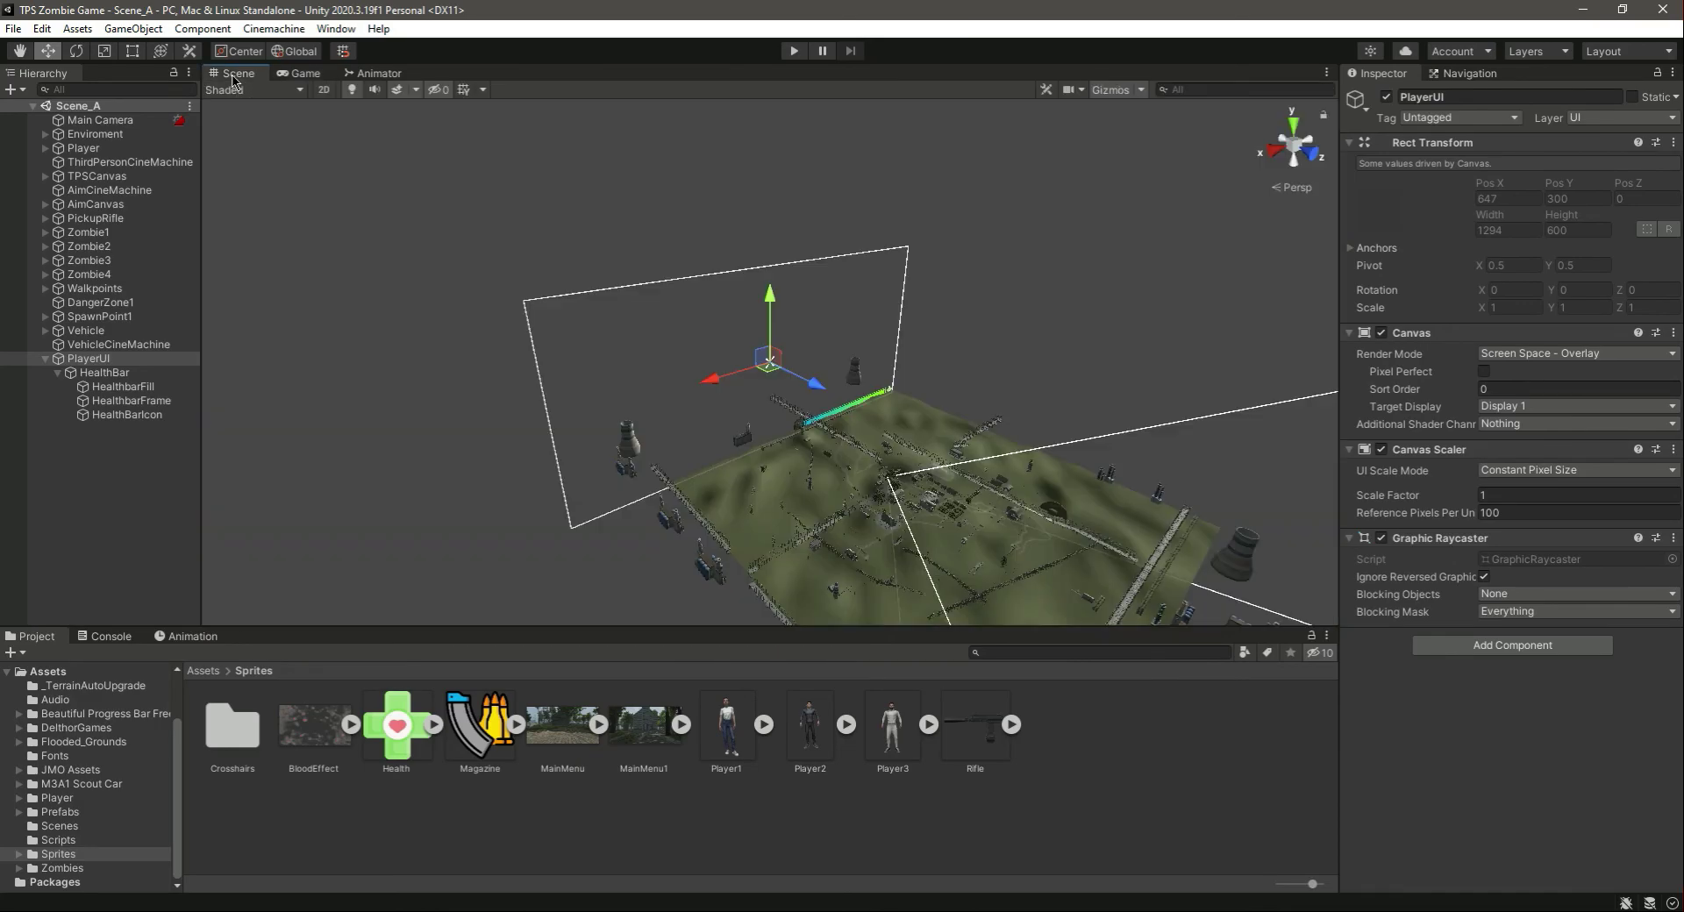
{"action": "left_click", "coordinate": [58, 373]}
{"action": "left_click", "coordinate": [86, 404]}
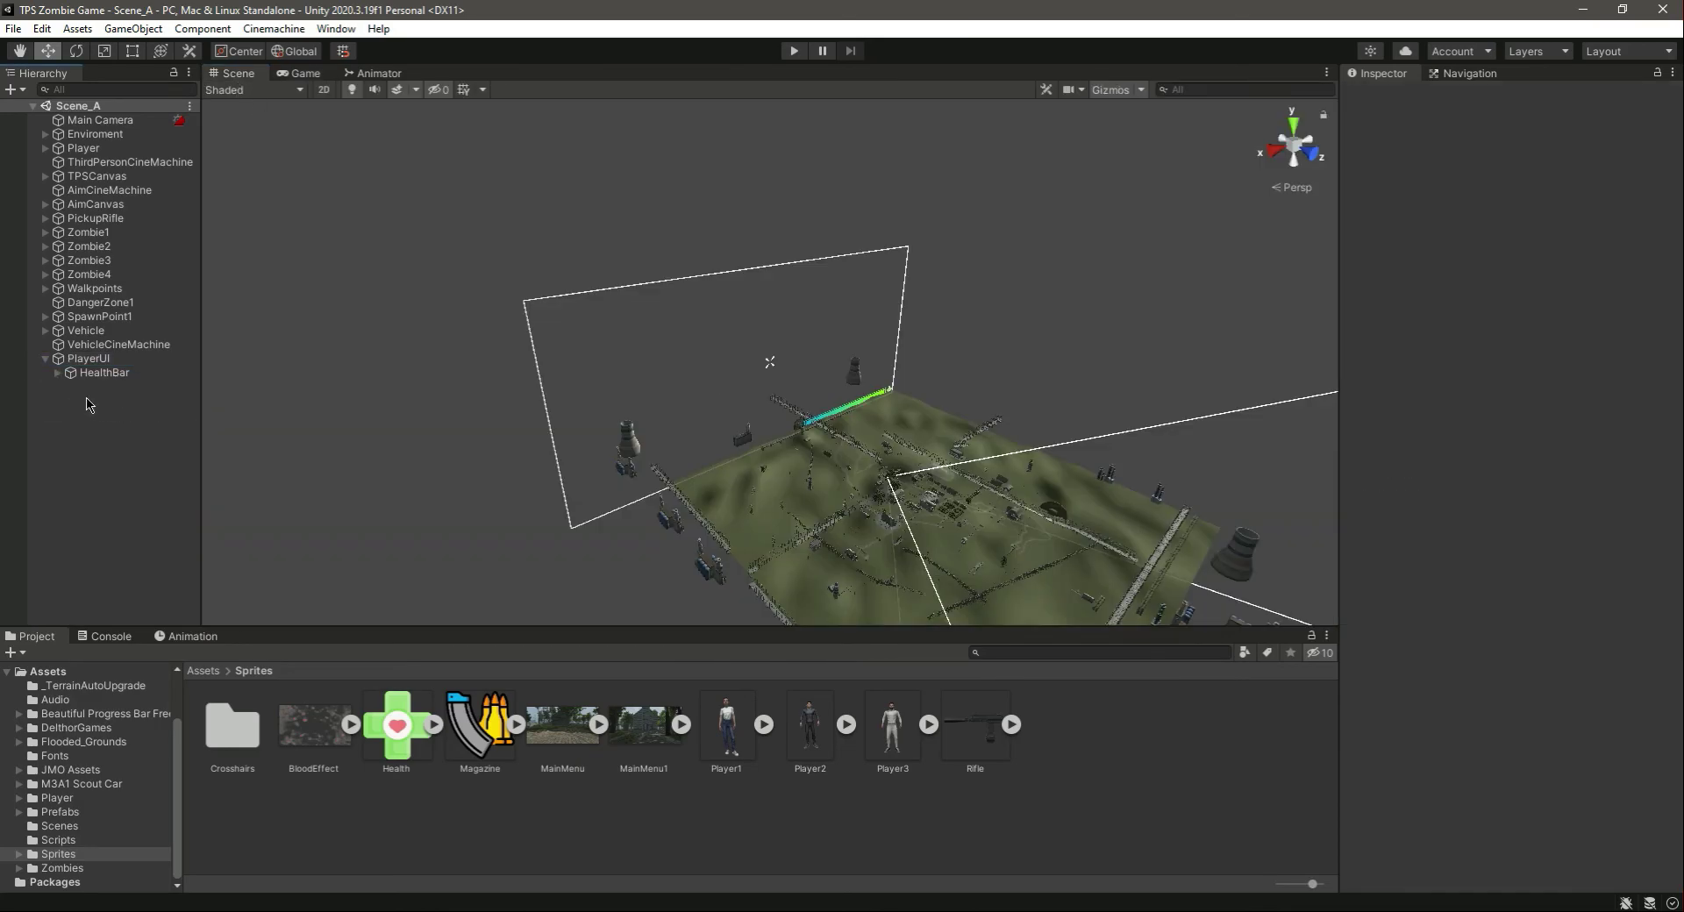